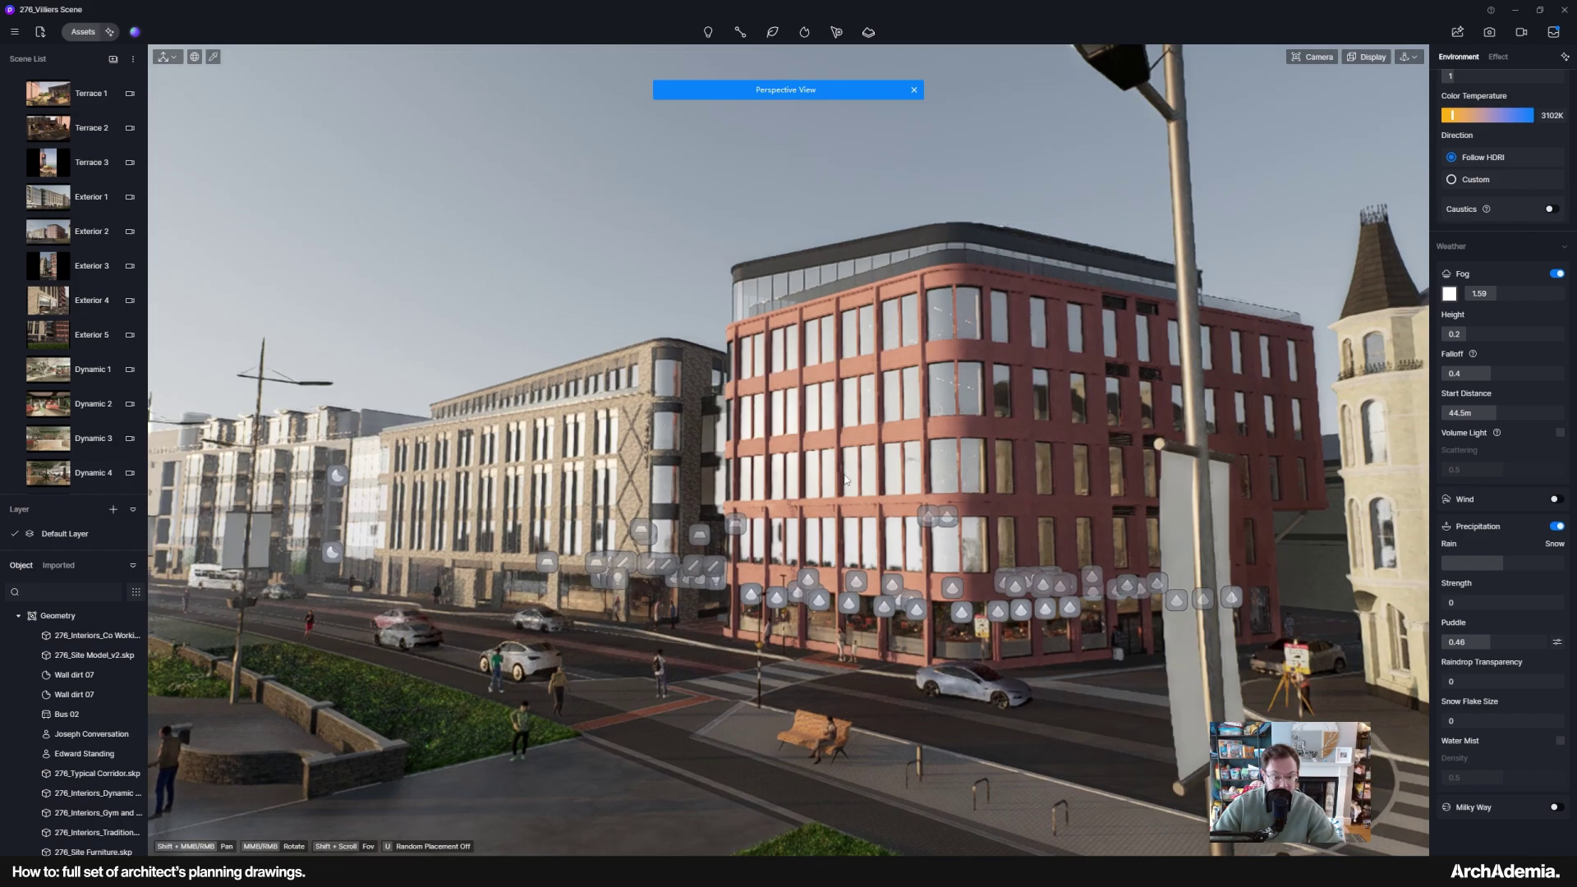
- Examine the street-level exterior of the red corner building and the neighbouring brick building from several viewpoints
key(w)
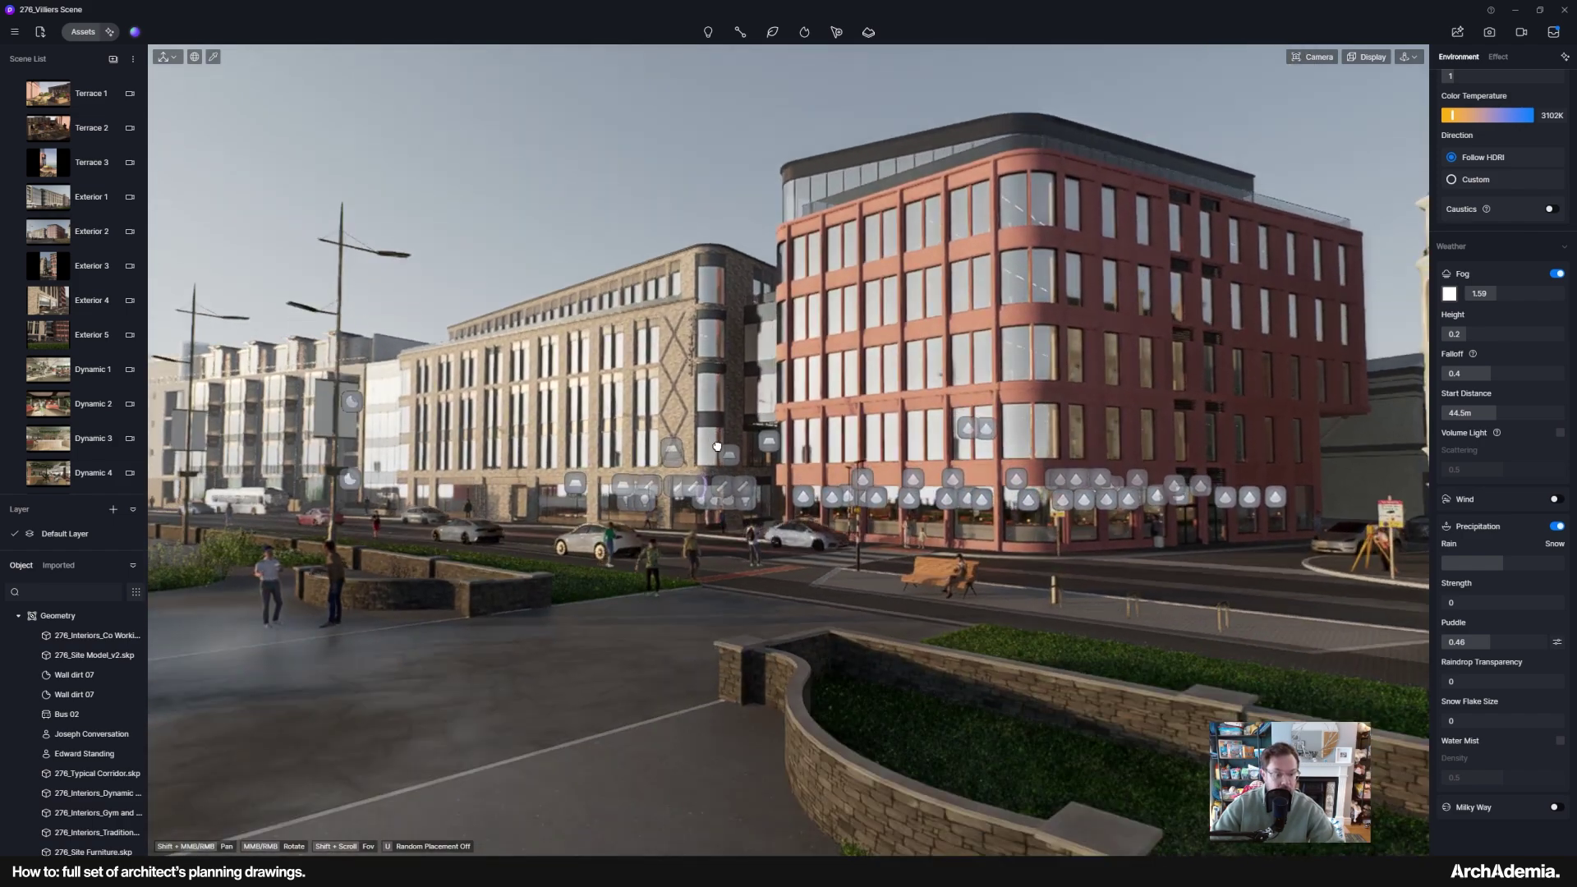
key(w)
key(w)
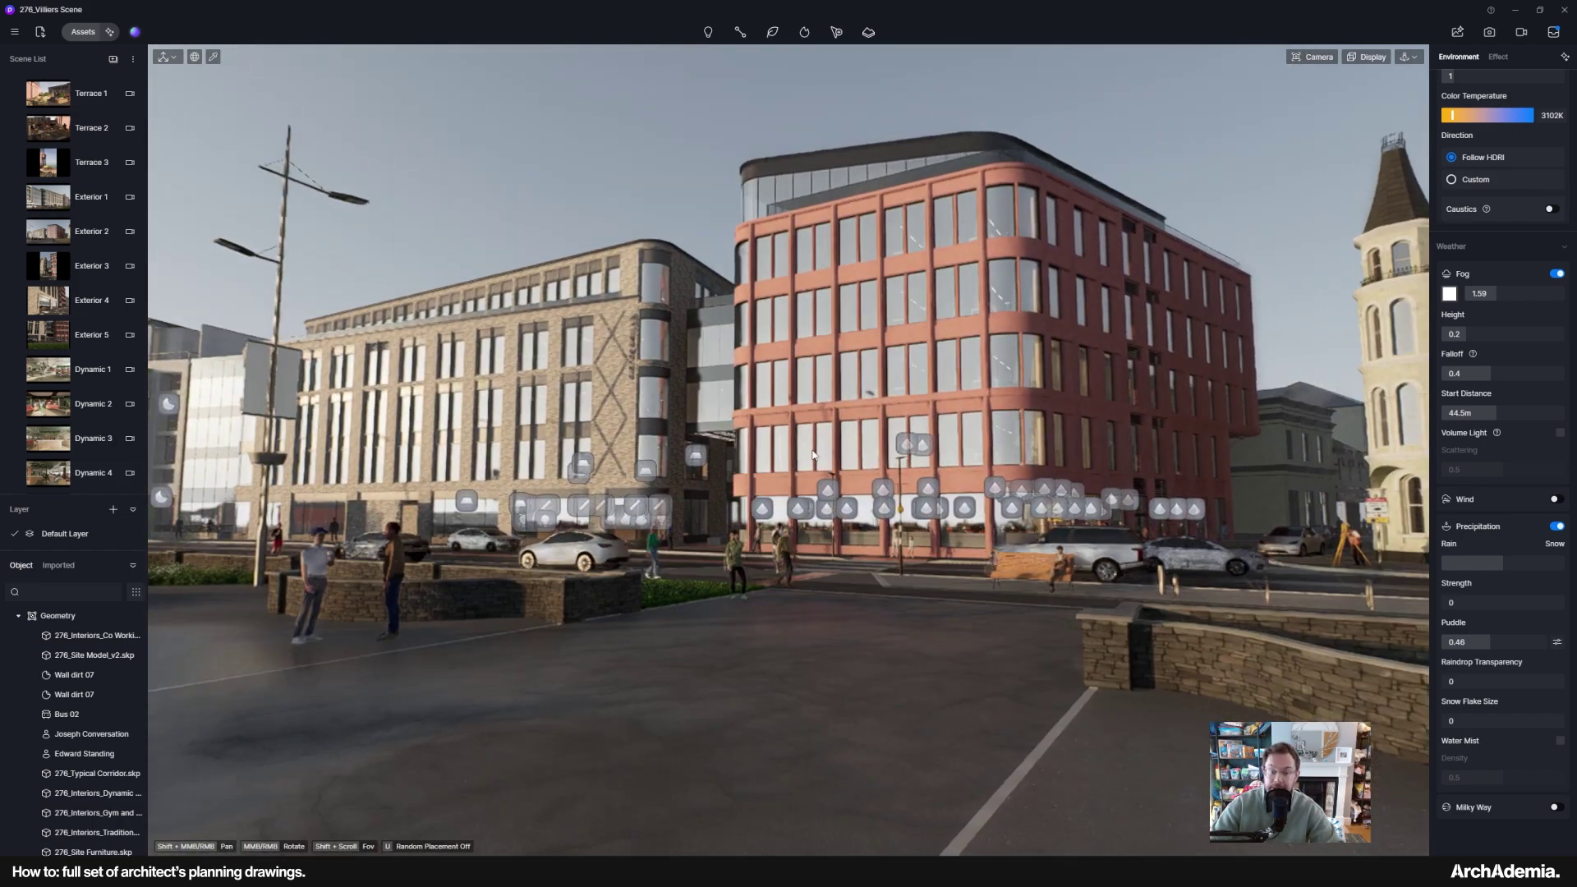
key(s)
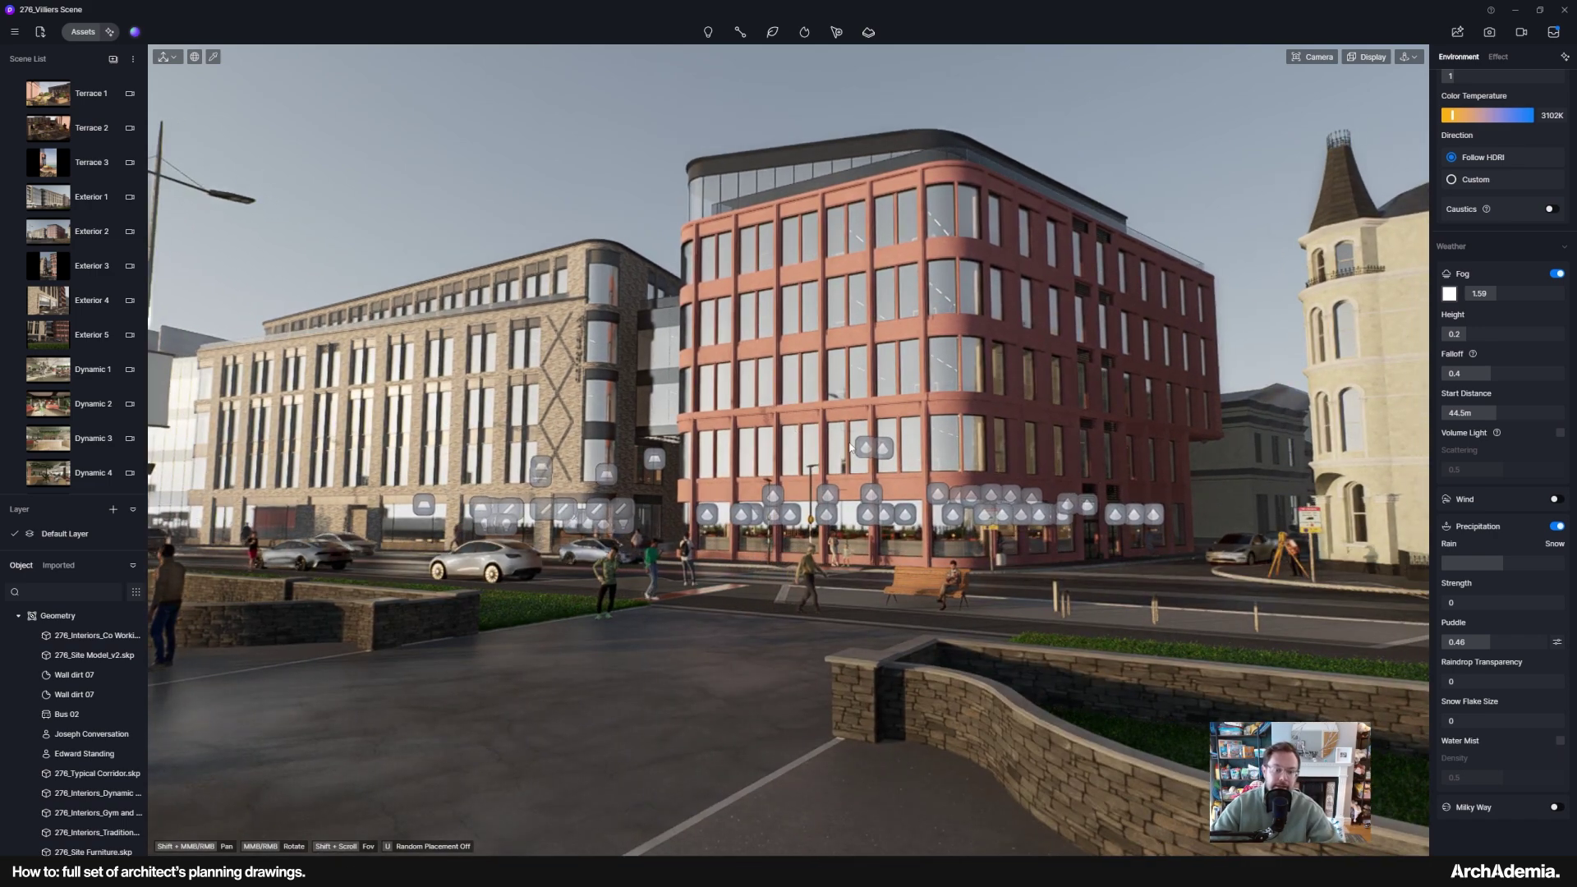
key(w)
key(a)
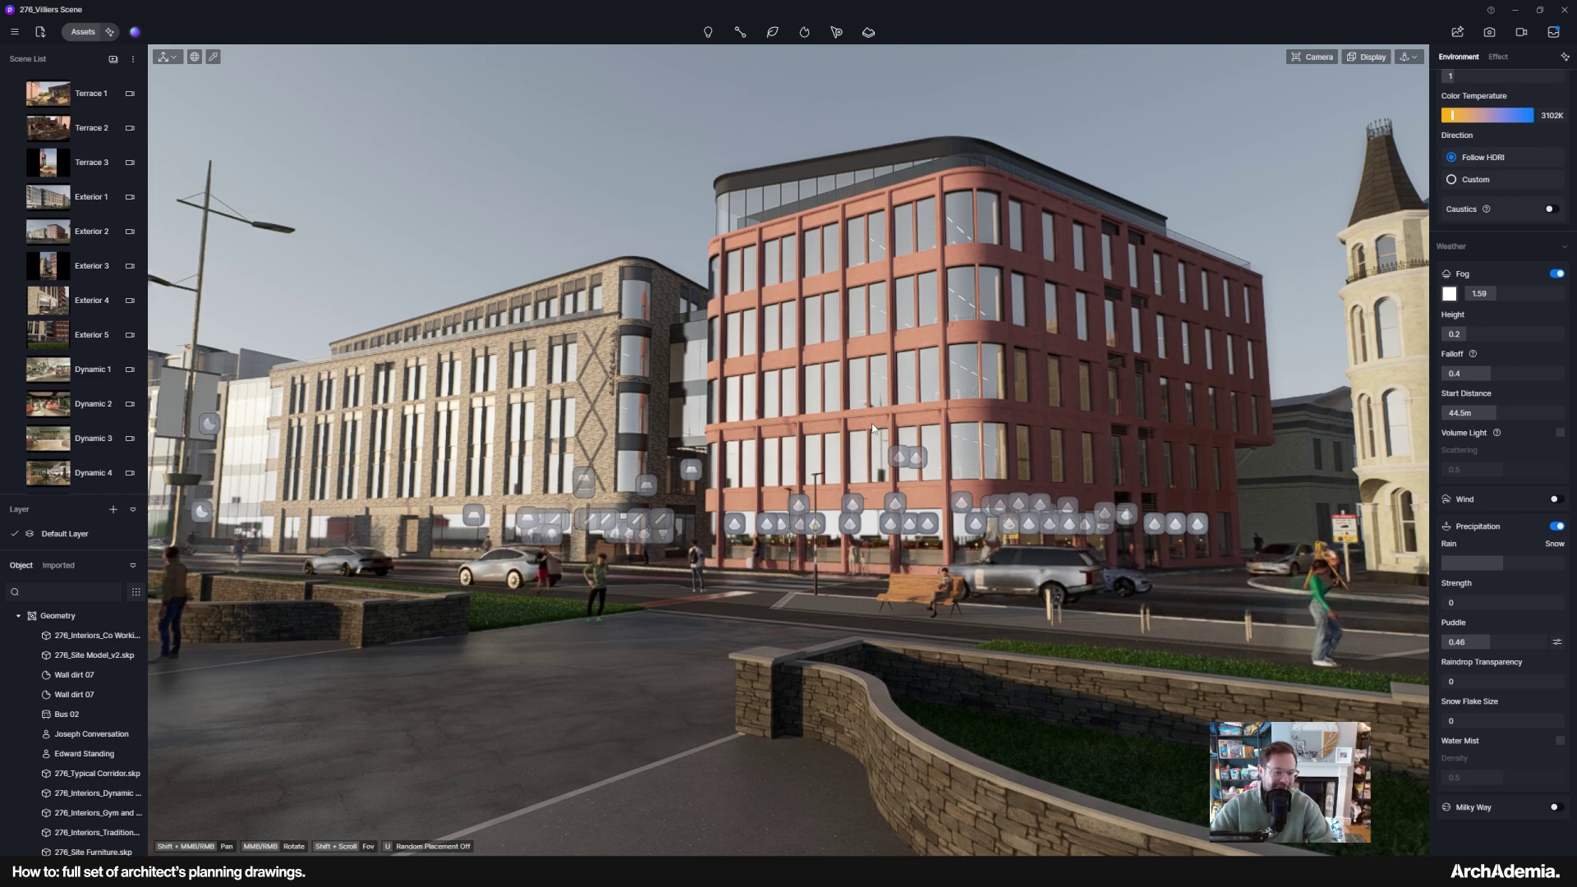
middle_drag(872, 429, 809, 434)
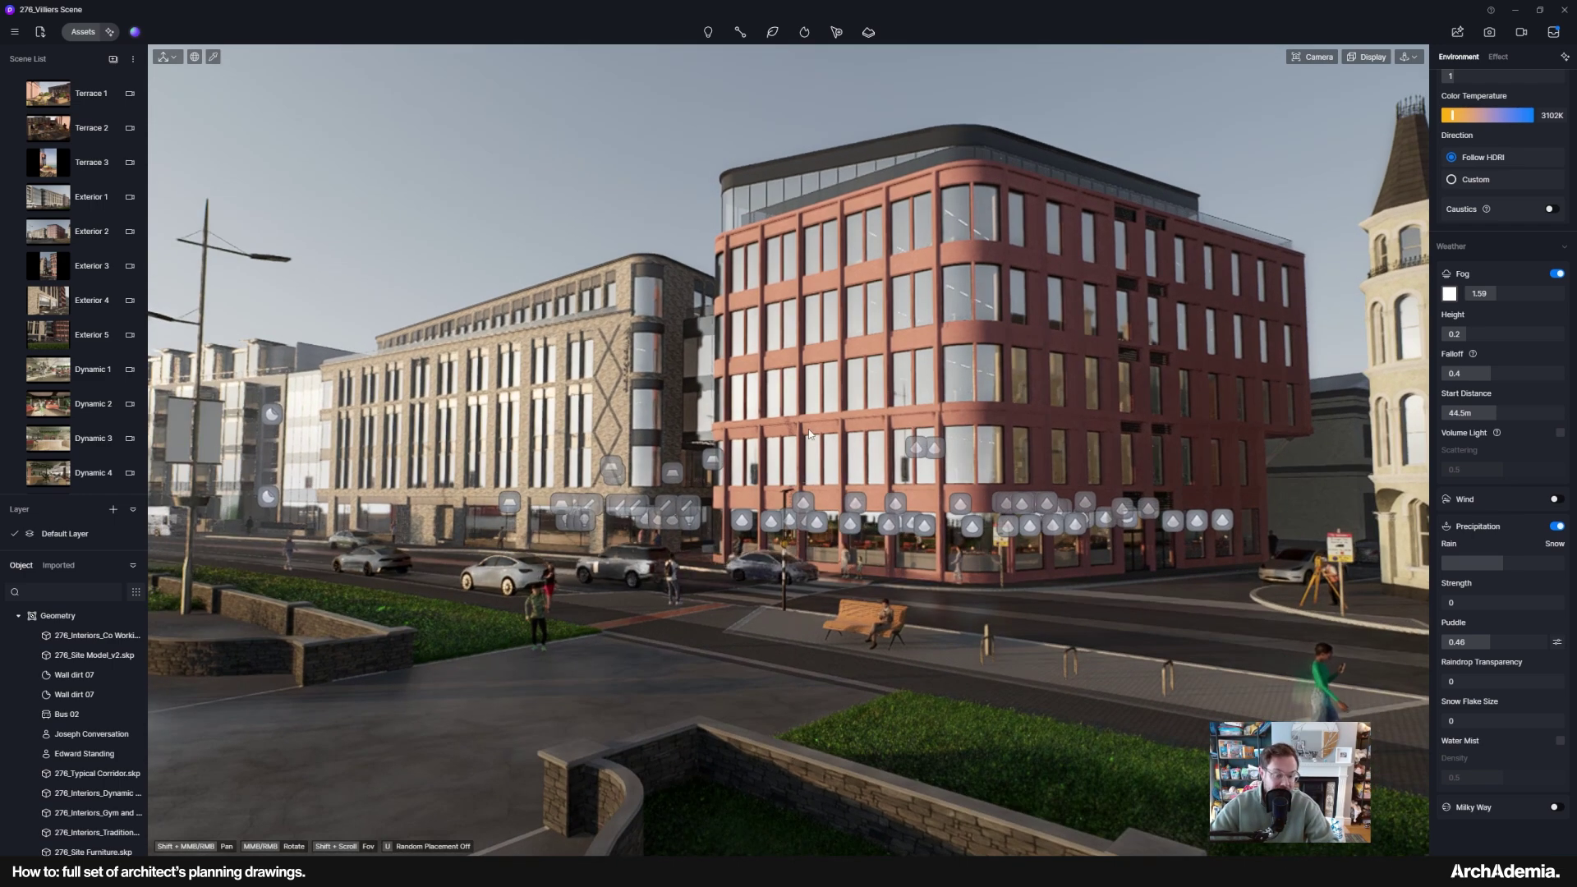
shift+middle_drag(401, 422, 504, 479)
scroll(508, 482, down, 2)
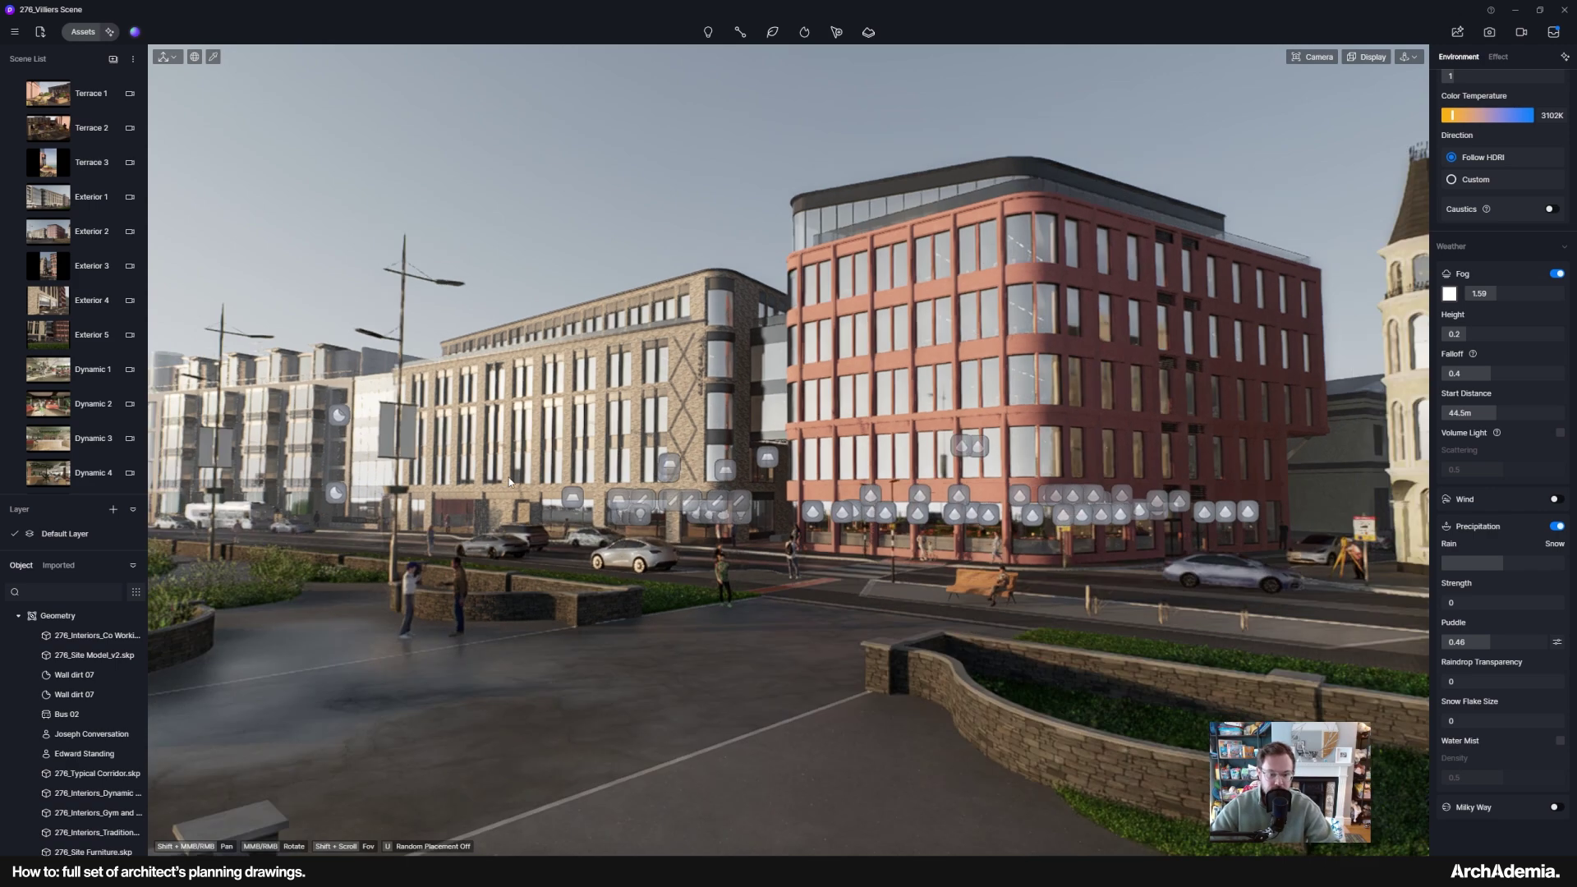
middle_drag(801, 604, 688, 610)
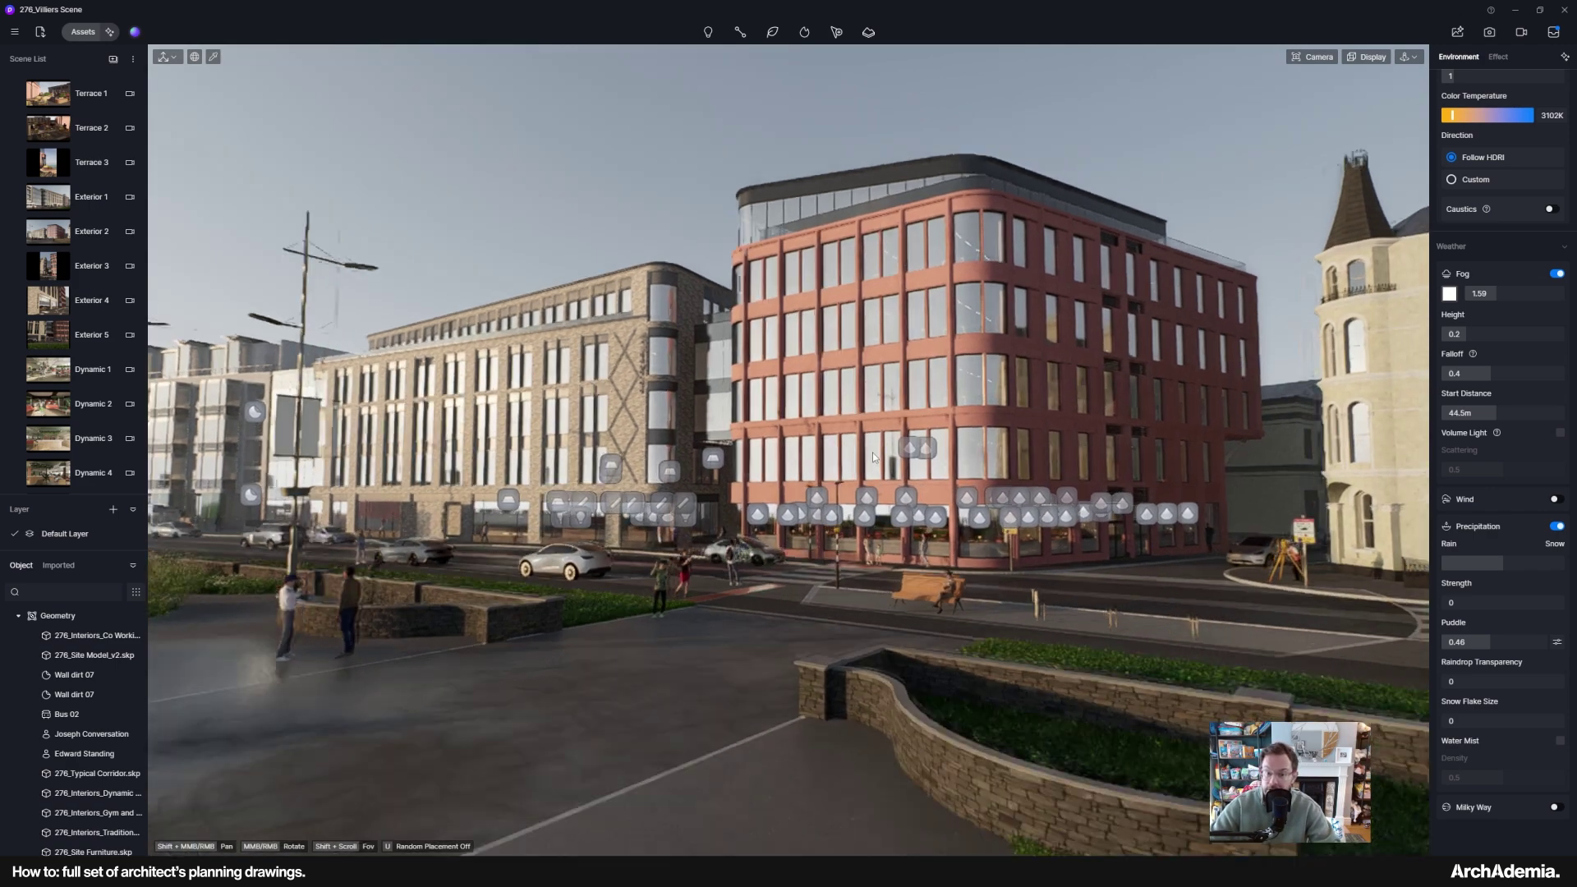
scroll(872, 452, up, 3)
middle_drag(757, 647, 732, 648)
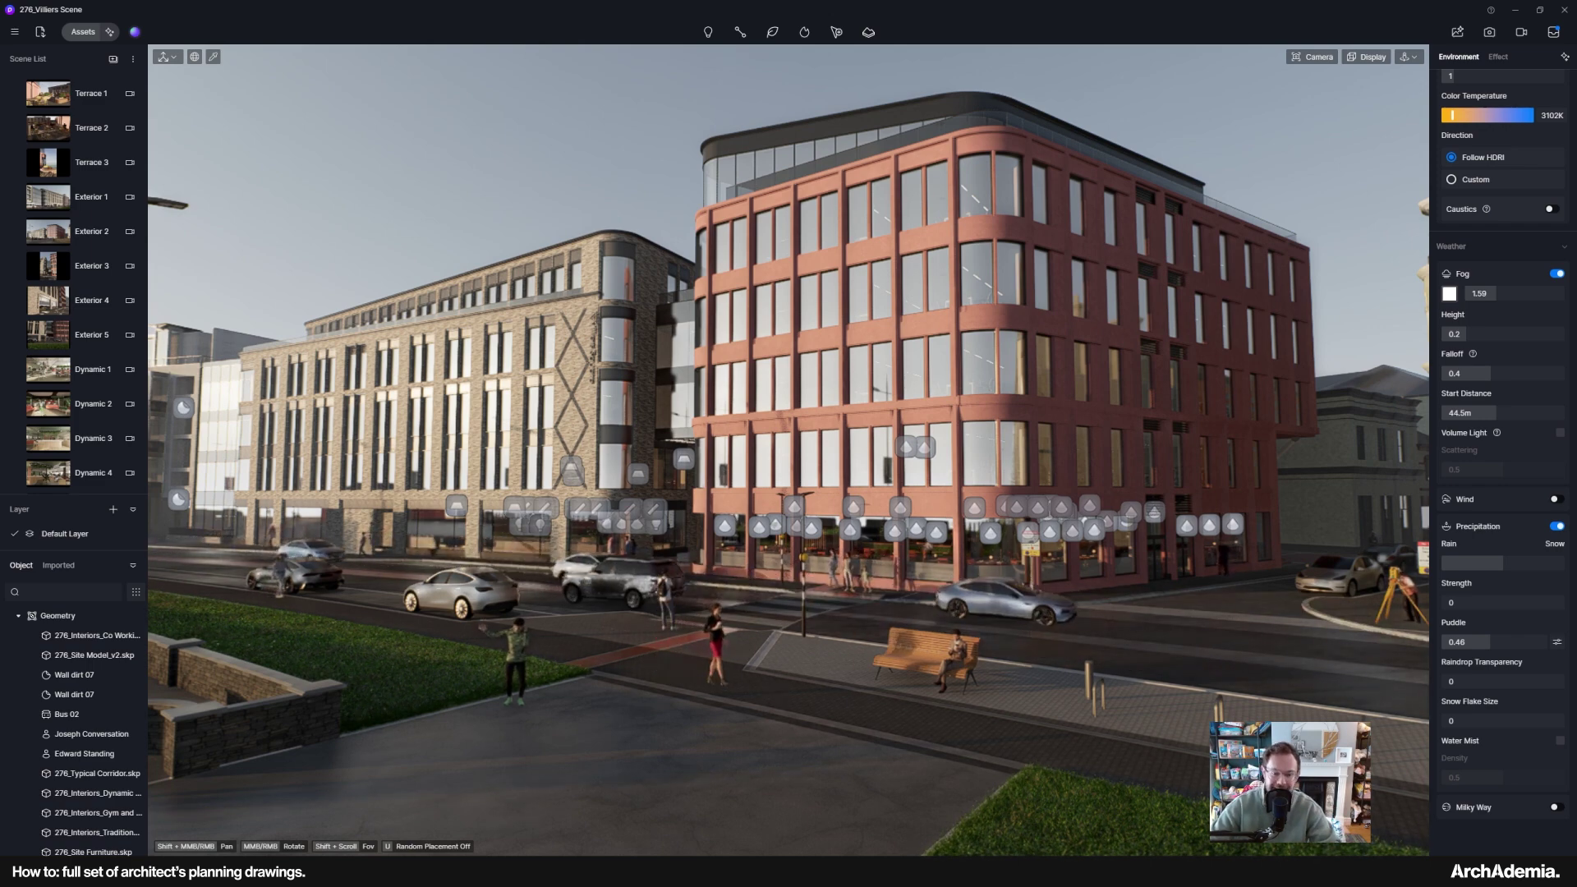
middle_drag(733, 648, 699, 673)
scroll(808, 609, up, 3)
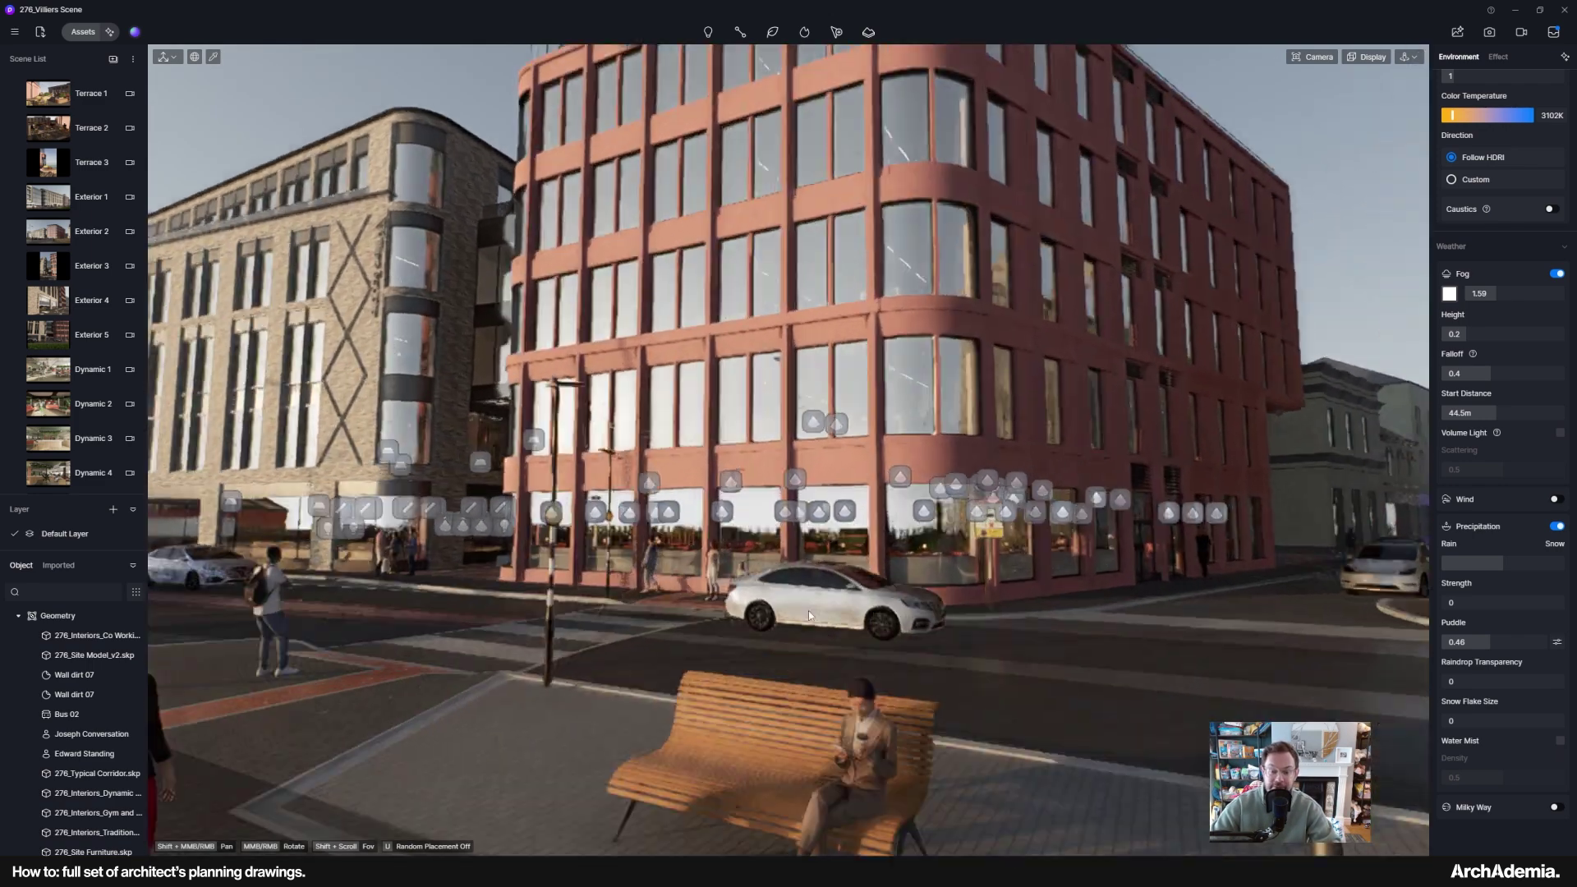
- Move through the ground-floor window into the restaurant and inspect its bar, seating and interior lighting
scroll(808, 610, up, 10)
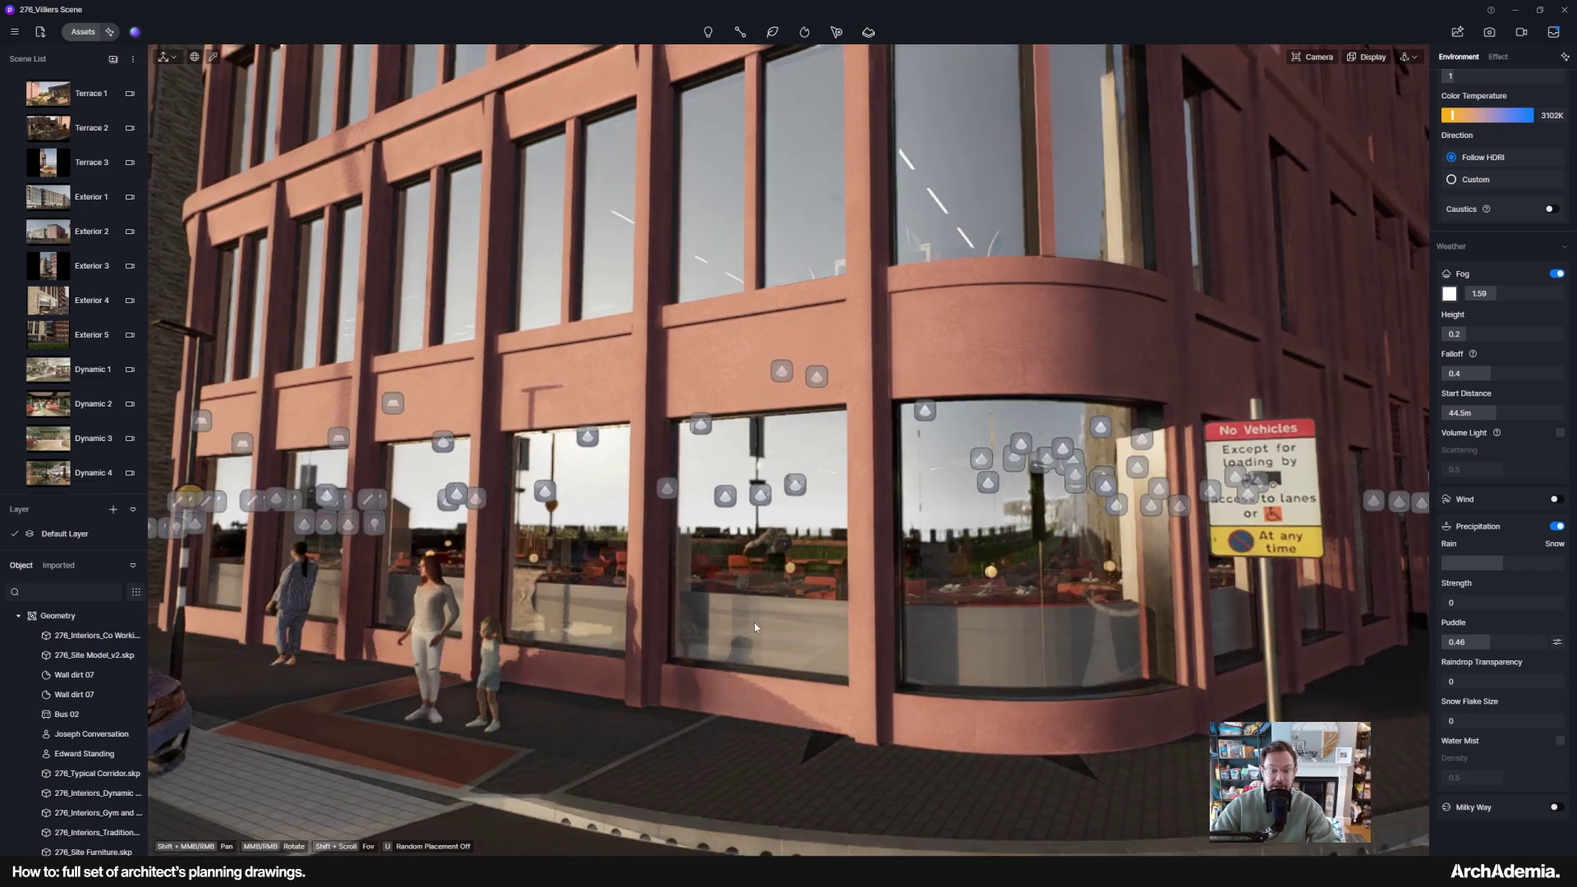
scroll(762, 605, up, 6)
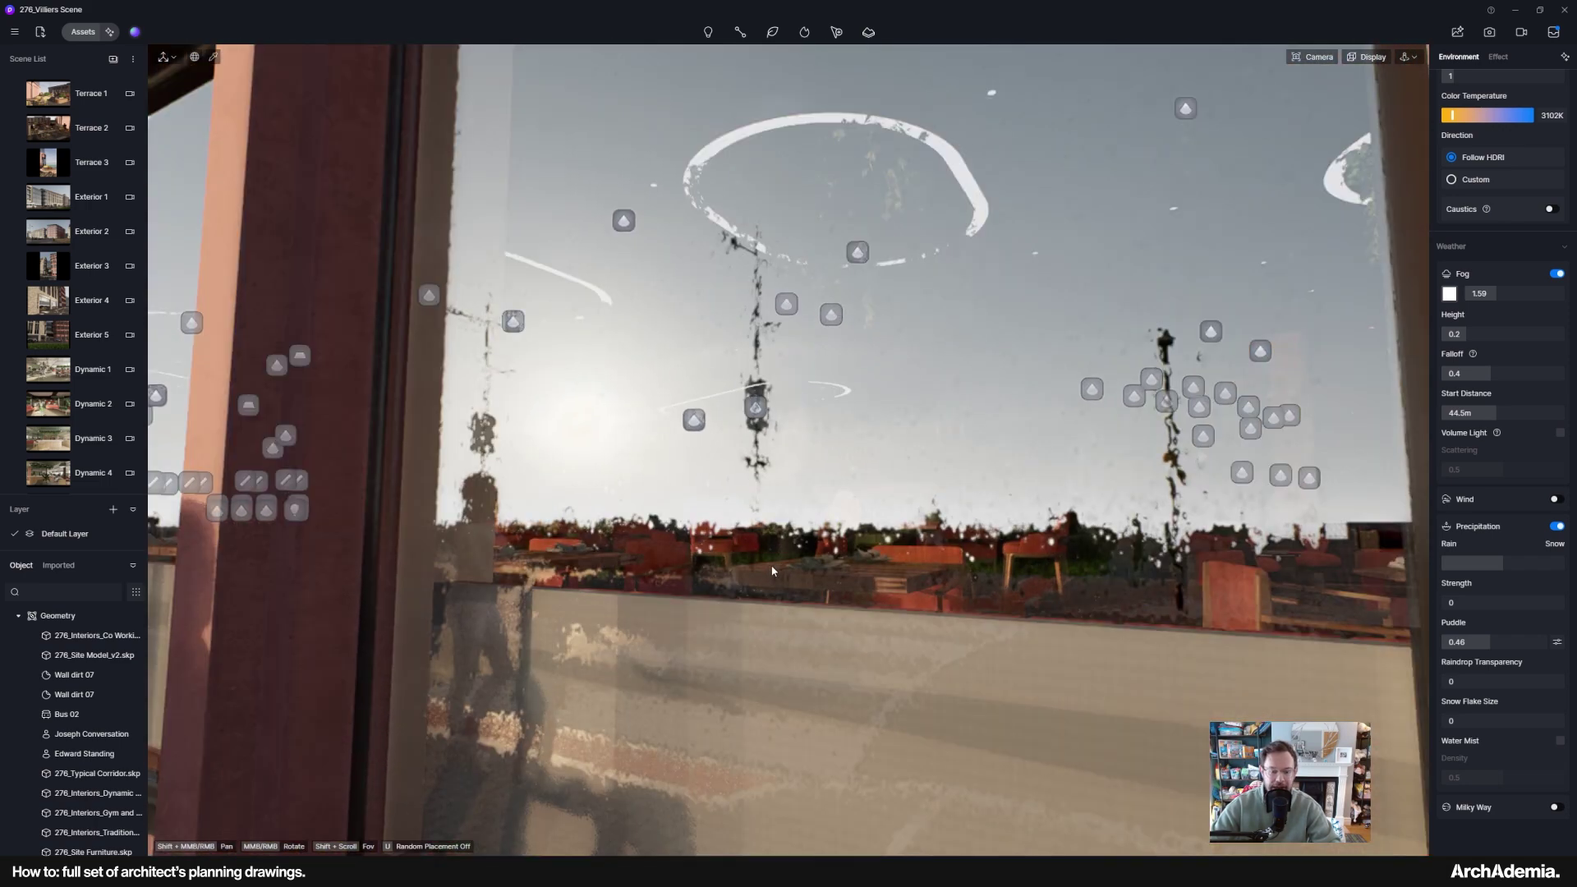
scroll(772, 570, up, 8)
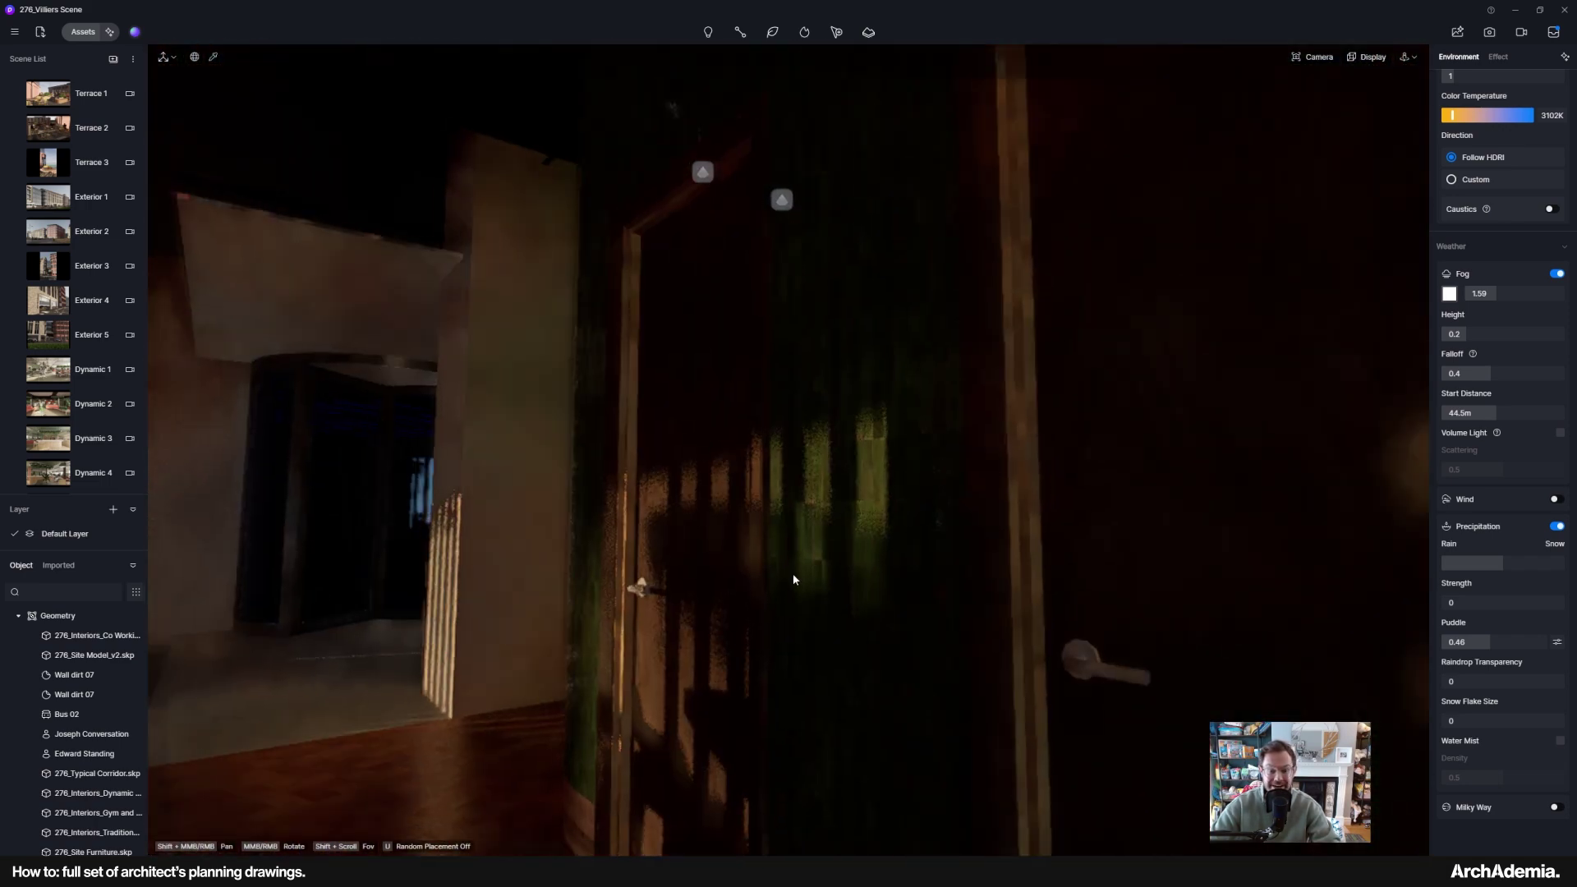
scroll(793, 580, up, 10)
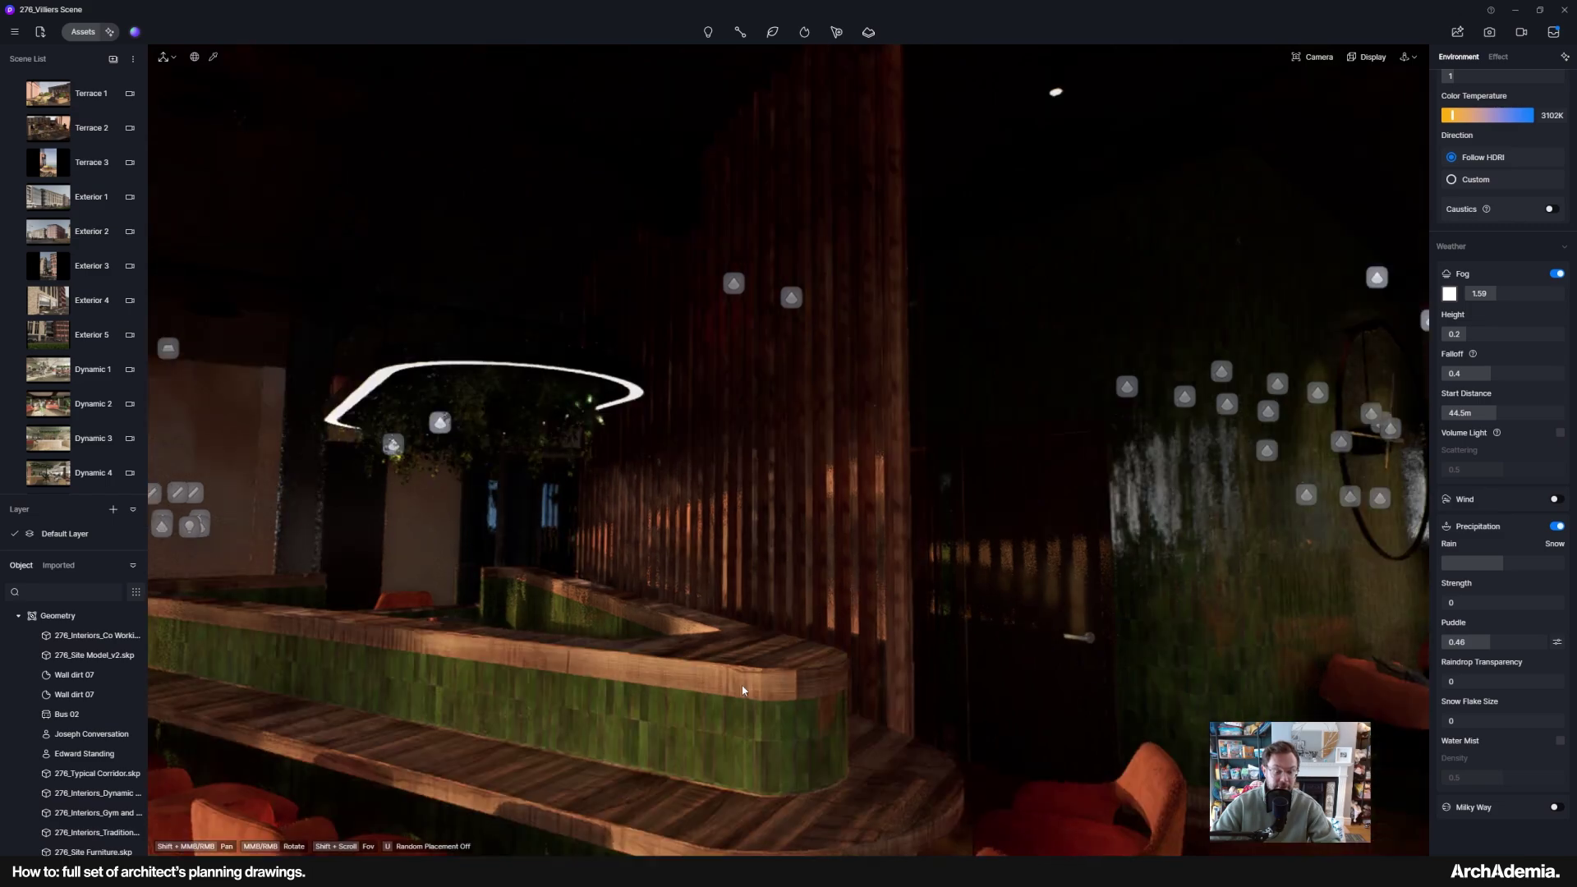
scroll(788, 492, up, 10)
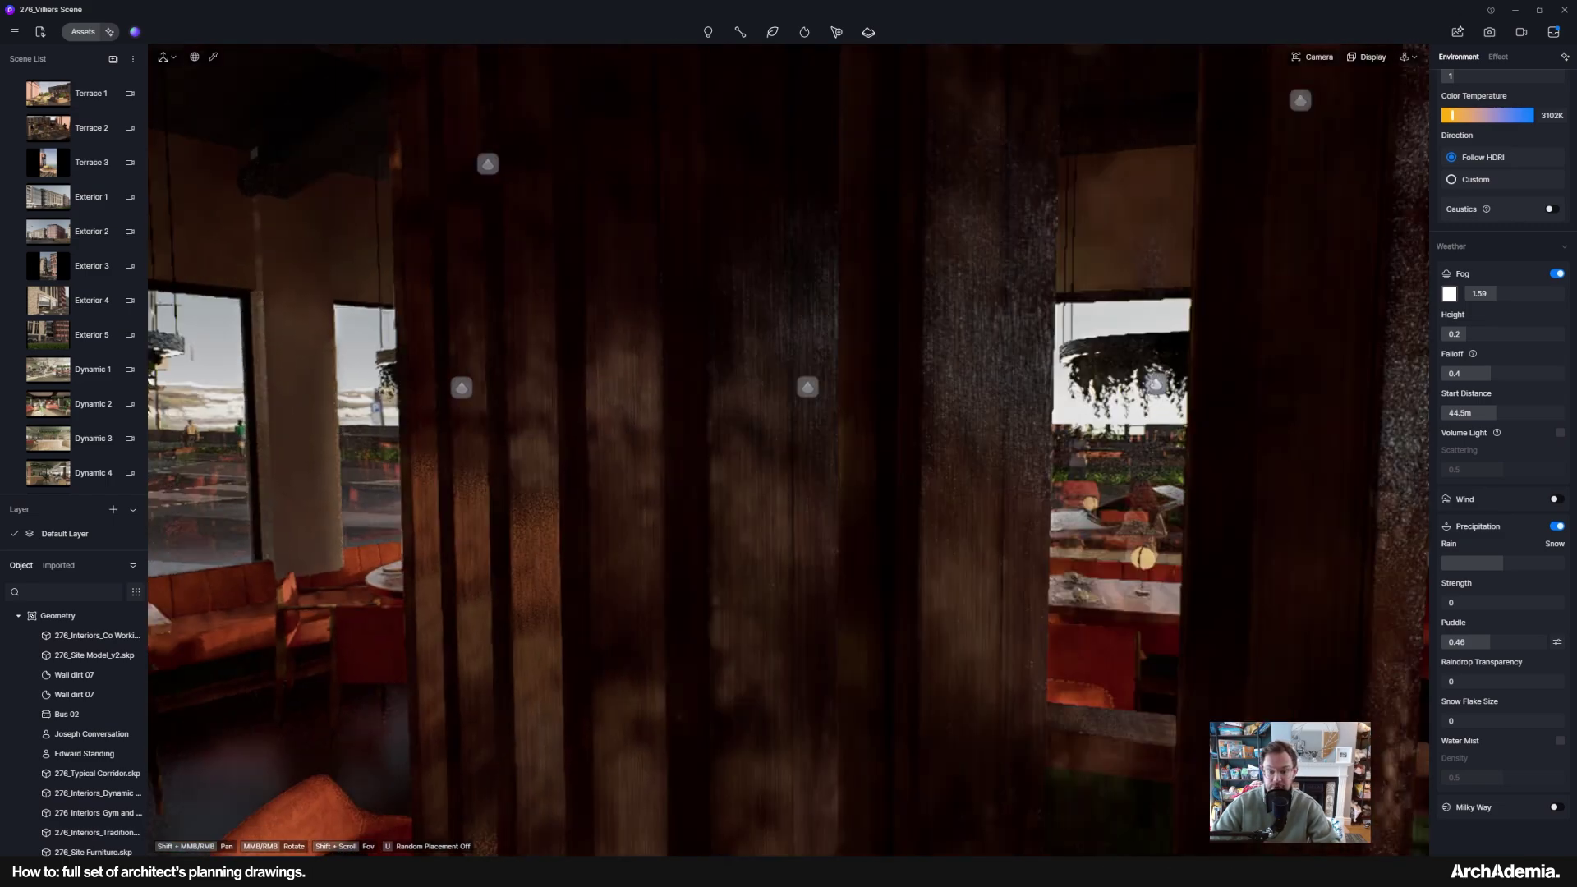
scroll(549, 650, up, 8)
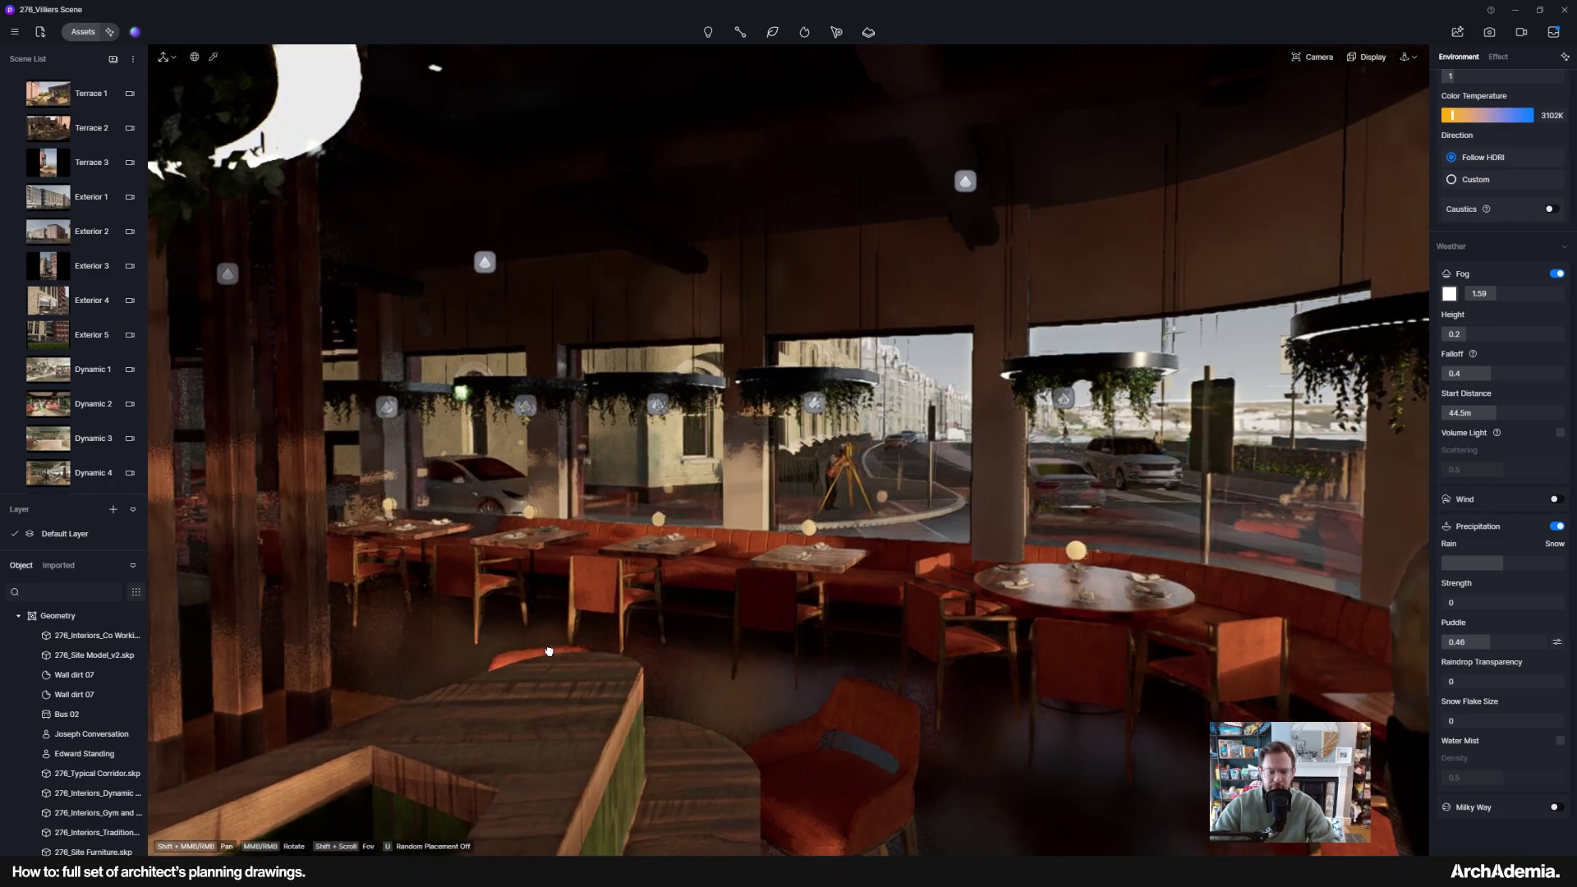
shift+middle_drag(548, 650, 527, 645)
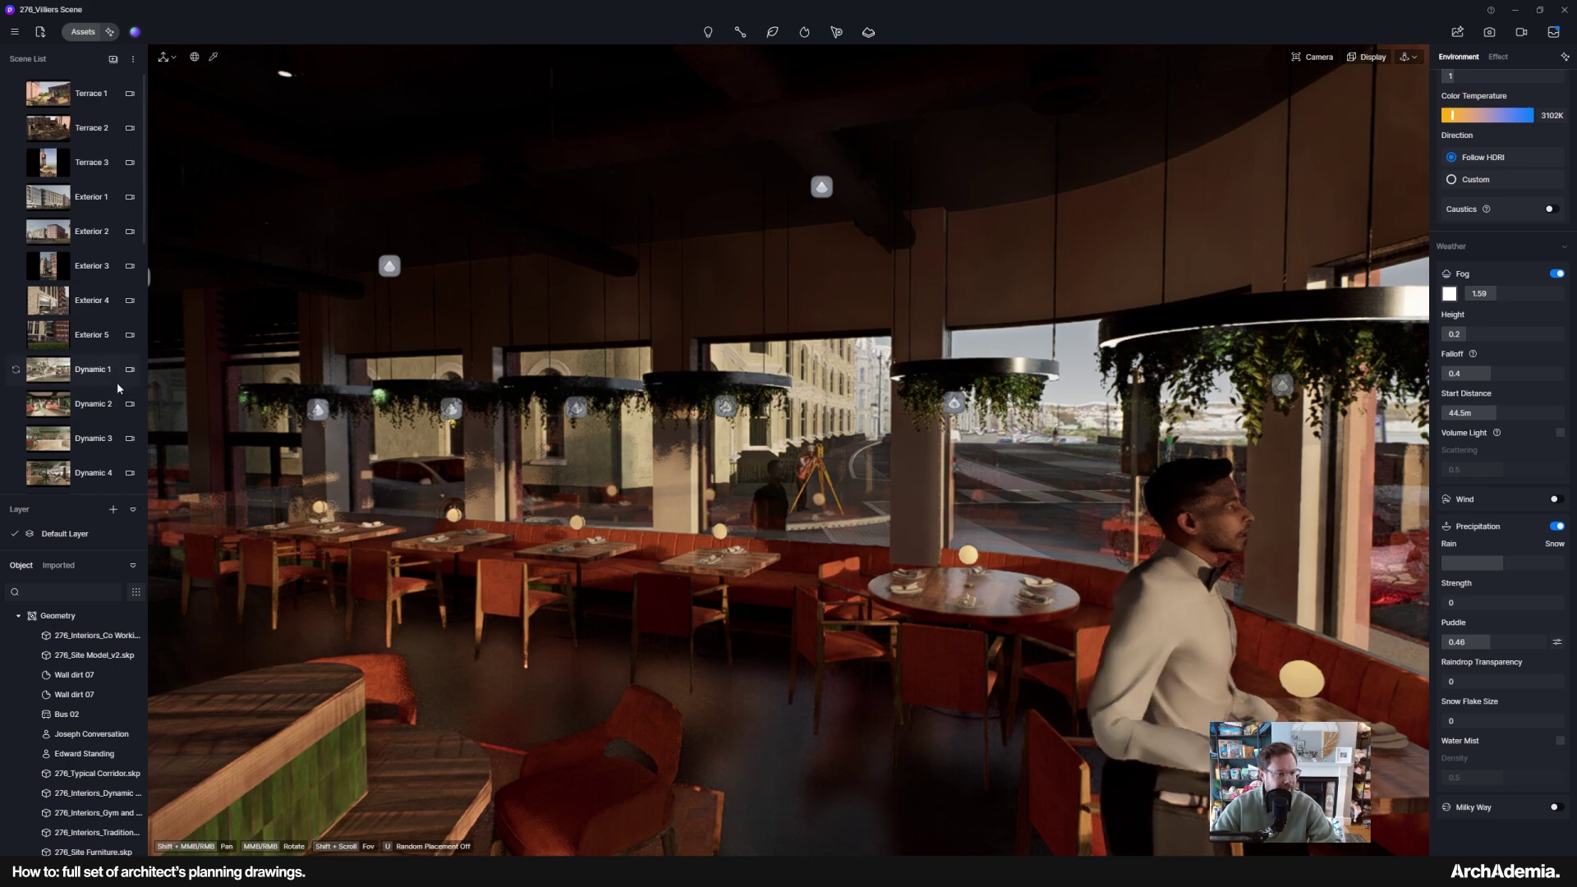
- Switch to the Exterior 2 scene and enable Real-time Path Tracing (alpha) in the rendering preferences
click(92, 232)
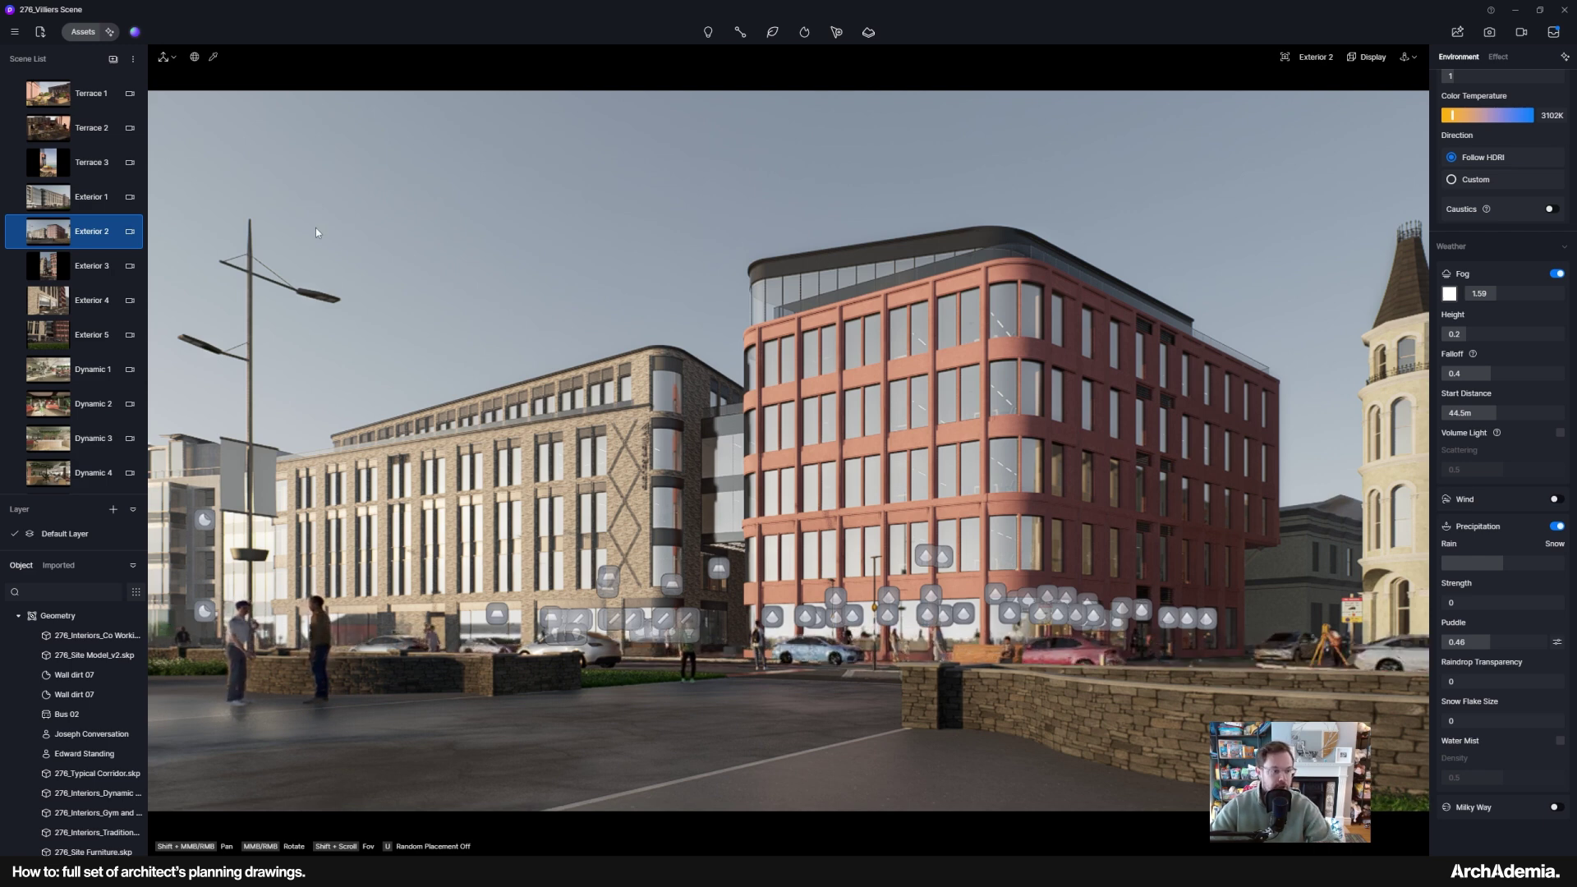
click(14, 33)
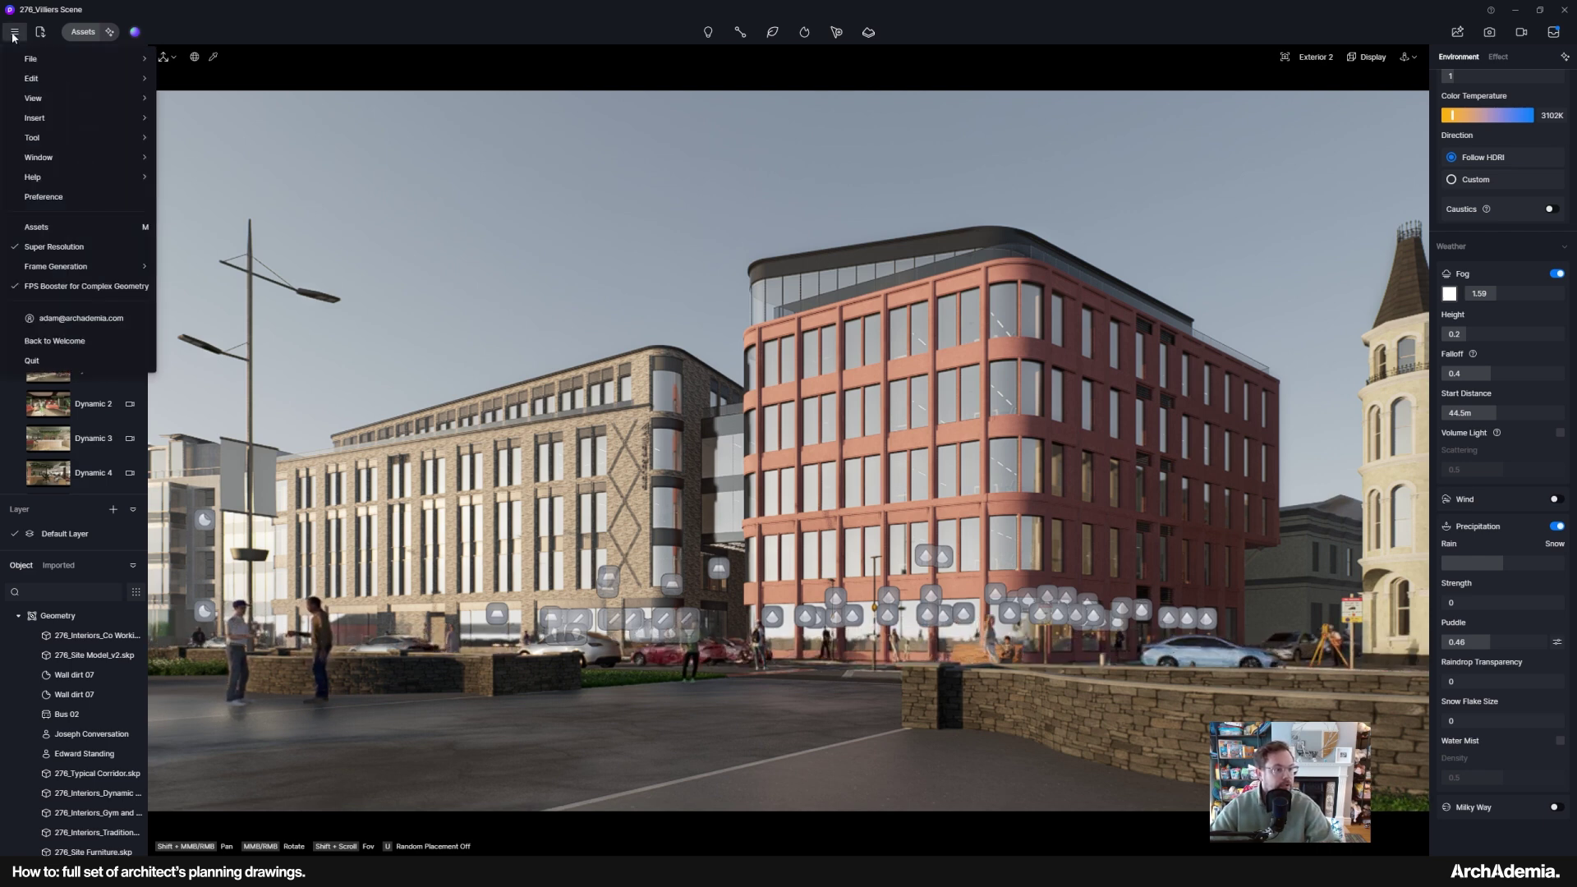
mouse_move(13, 51)
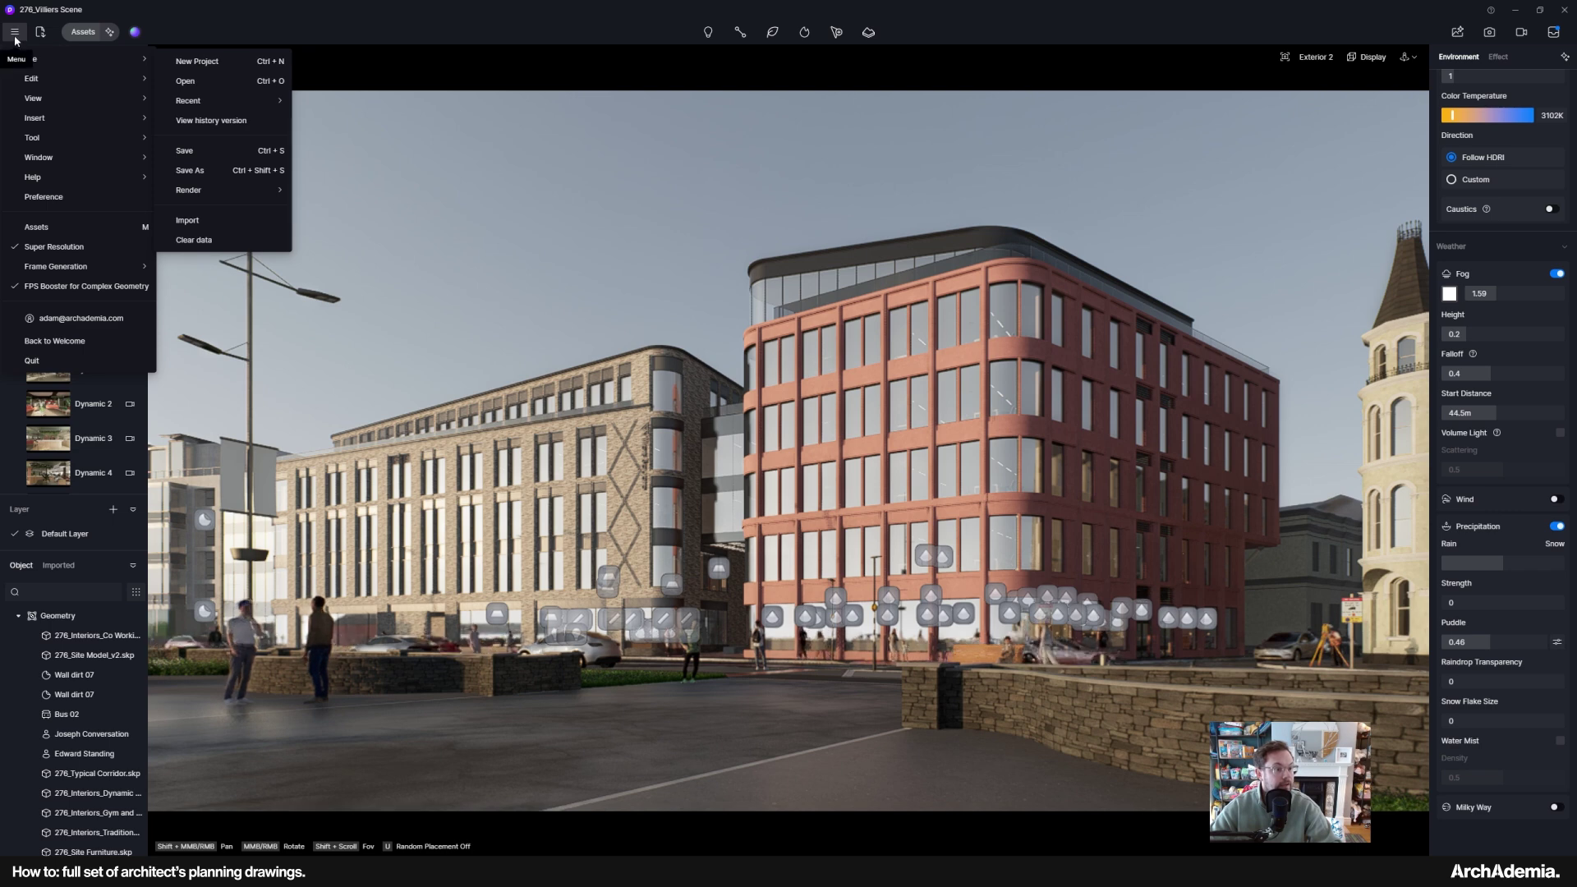
click(47, 197)
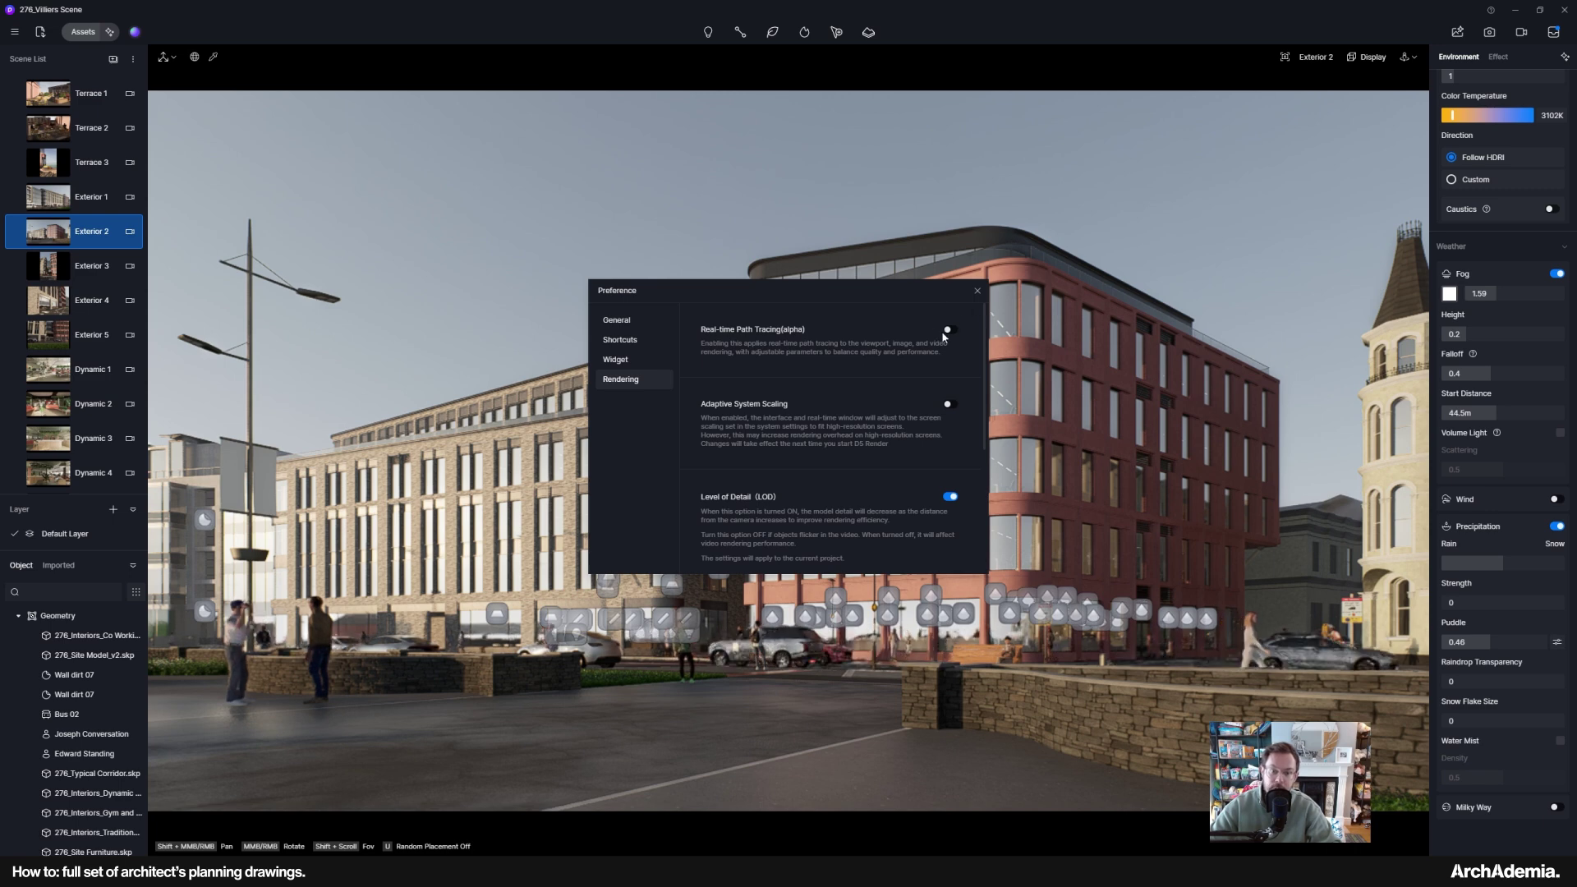
drag(811, 292, 410, 144)
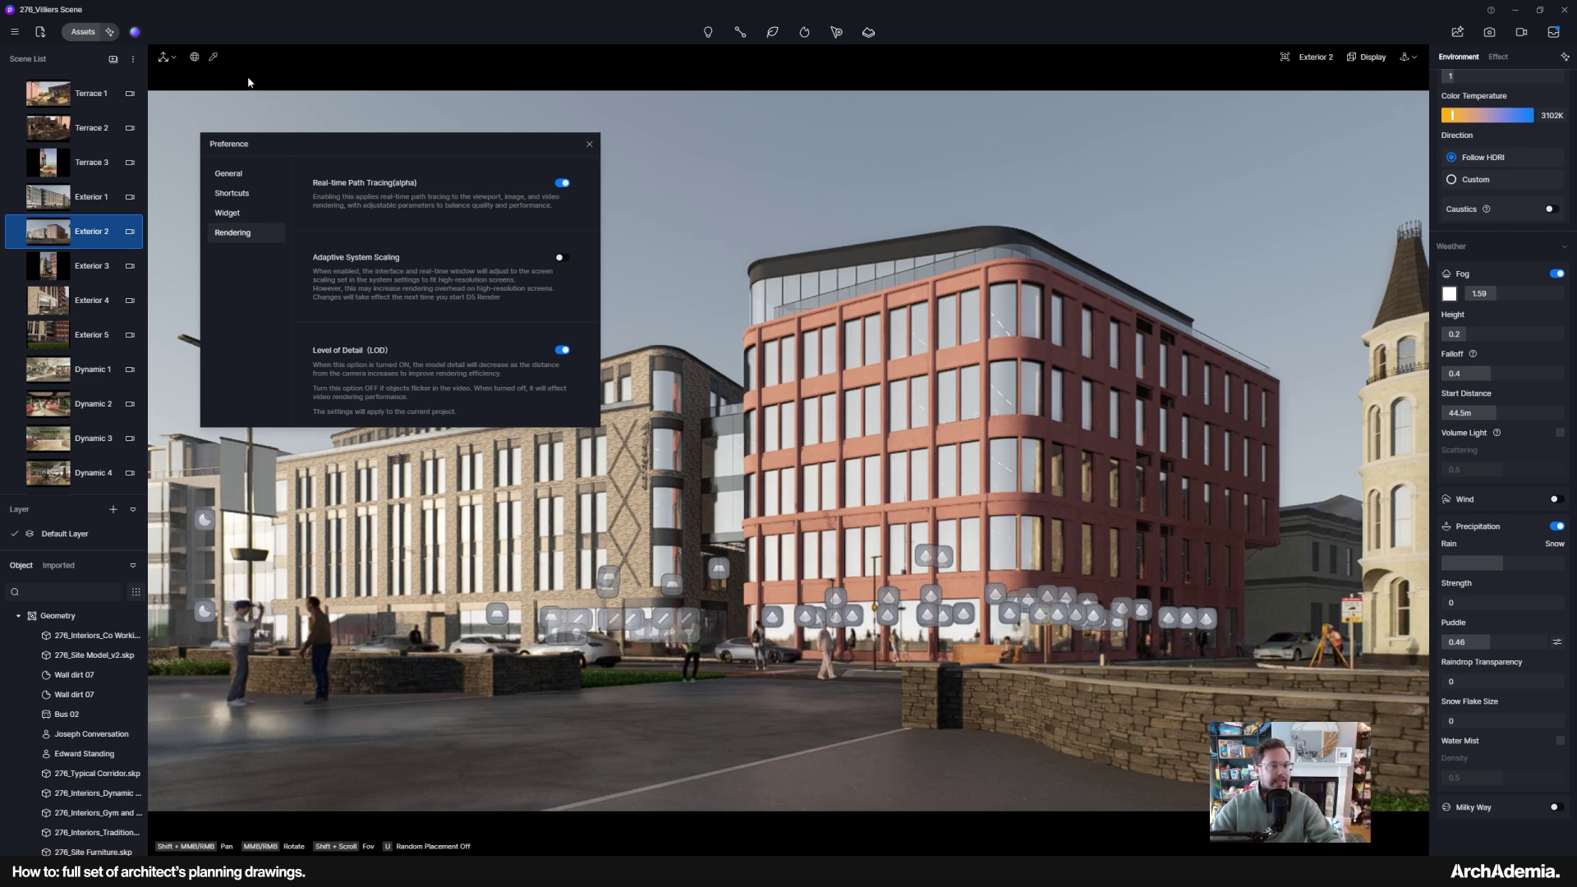
click(588, 145)
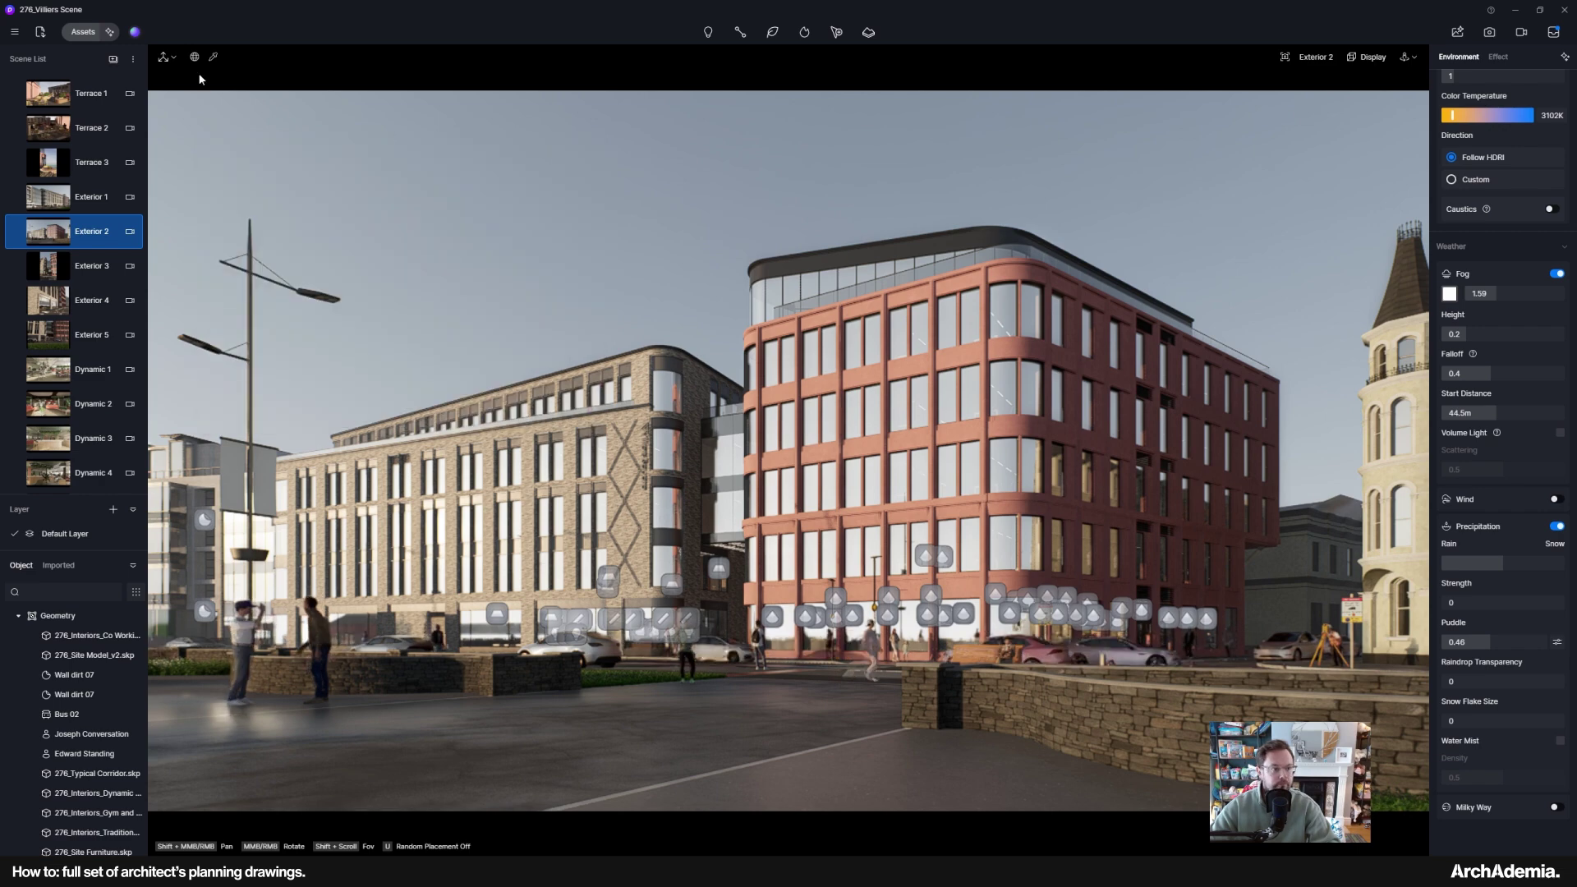
- Set the specular value of the red building's Green Curtain Wall Glass material to 0.5 and deselect it
click(921, 416)
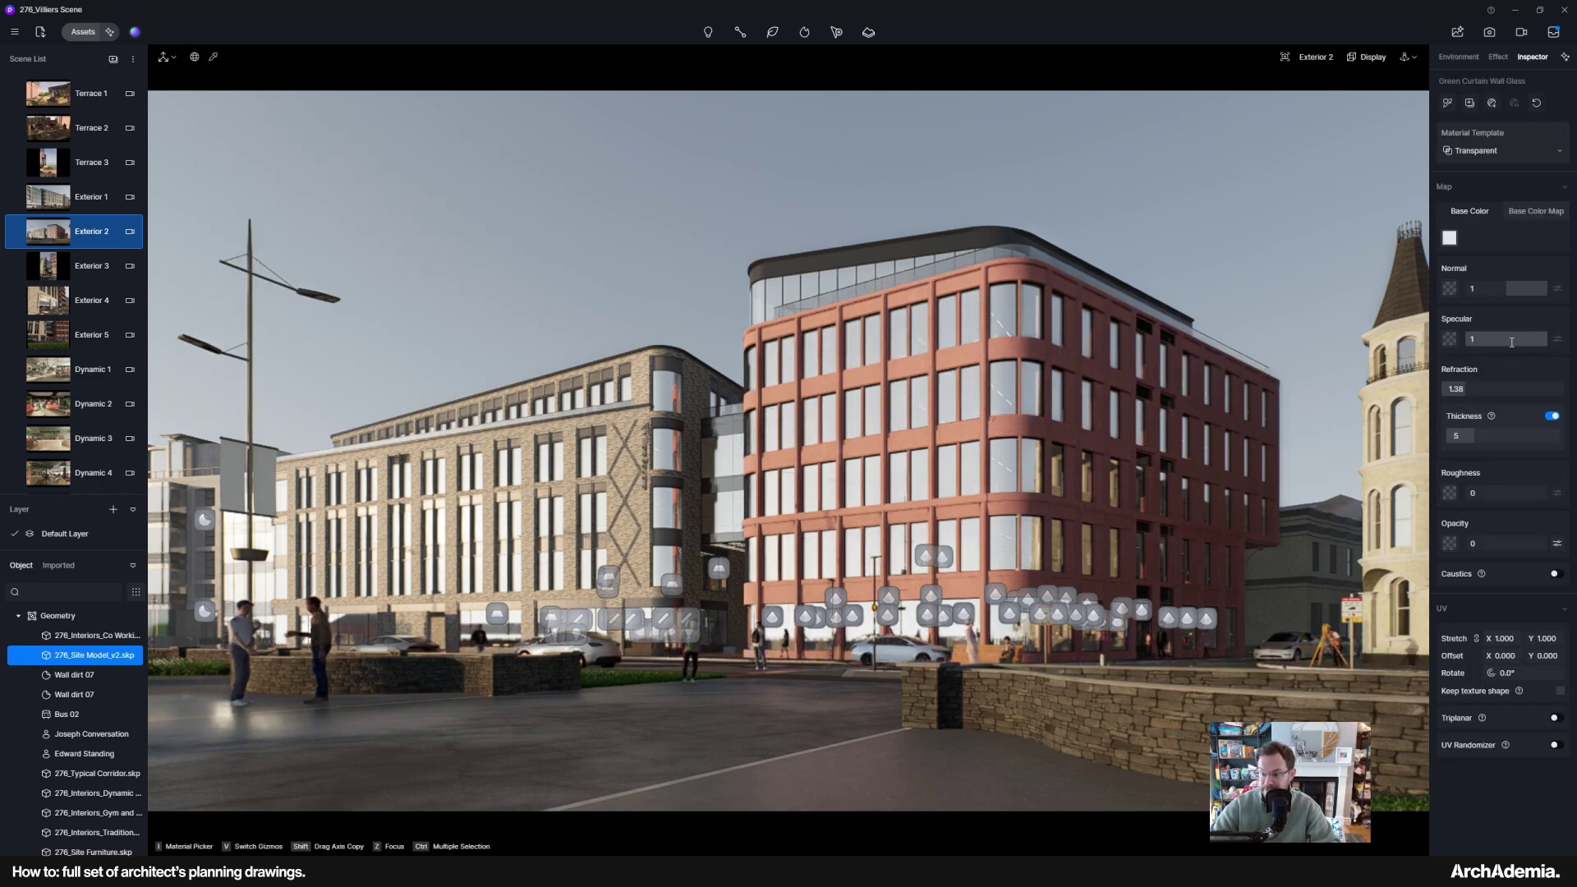
key(Return)
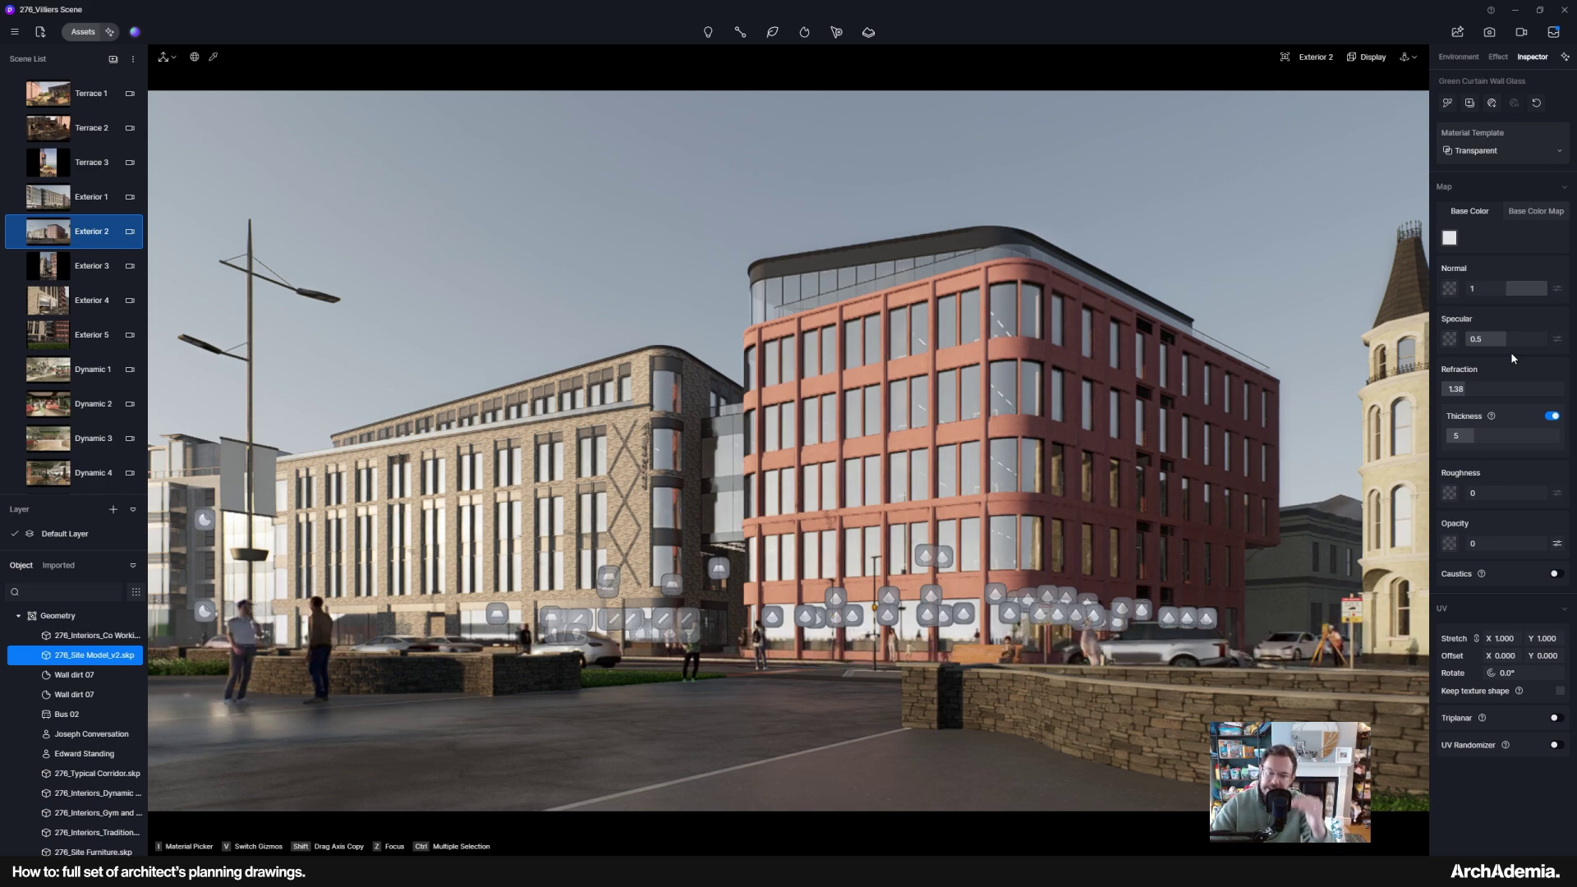
click(538, 267)
- Turn off Real-time Path Tracing and review the option in the rendering preferences
click(15, 32)
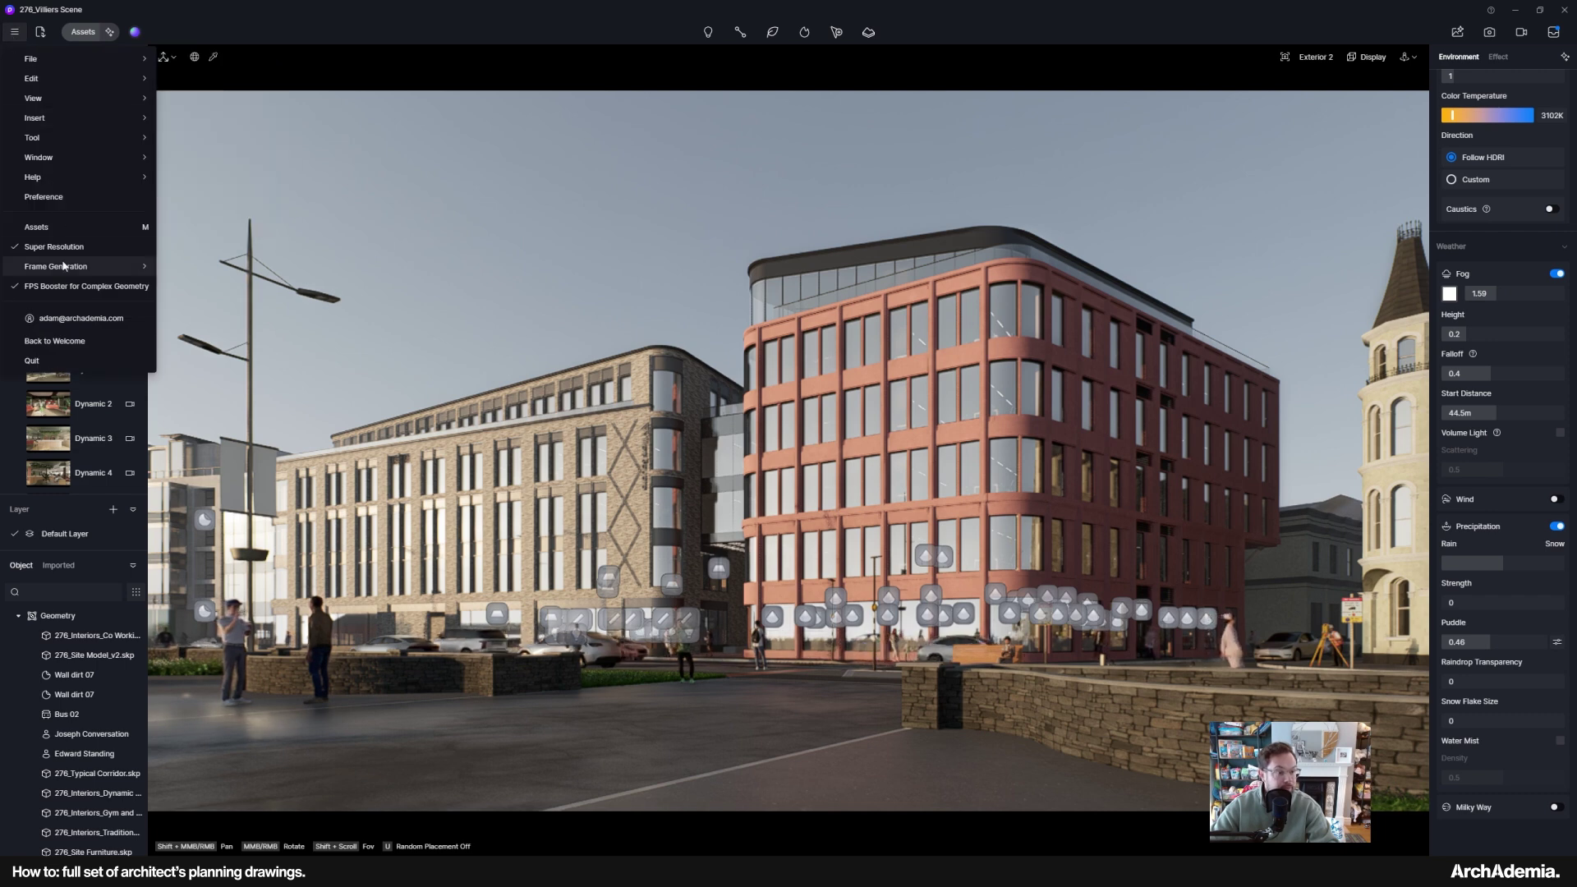
click(43, 197)
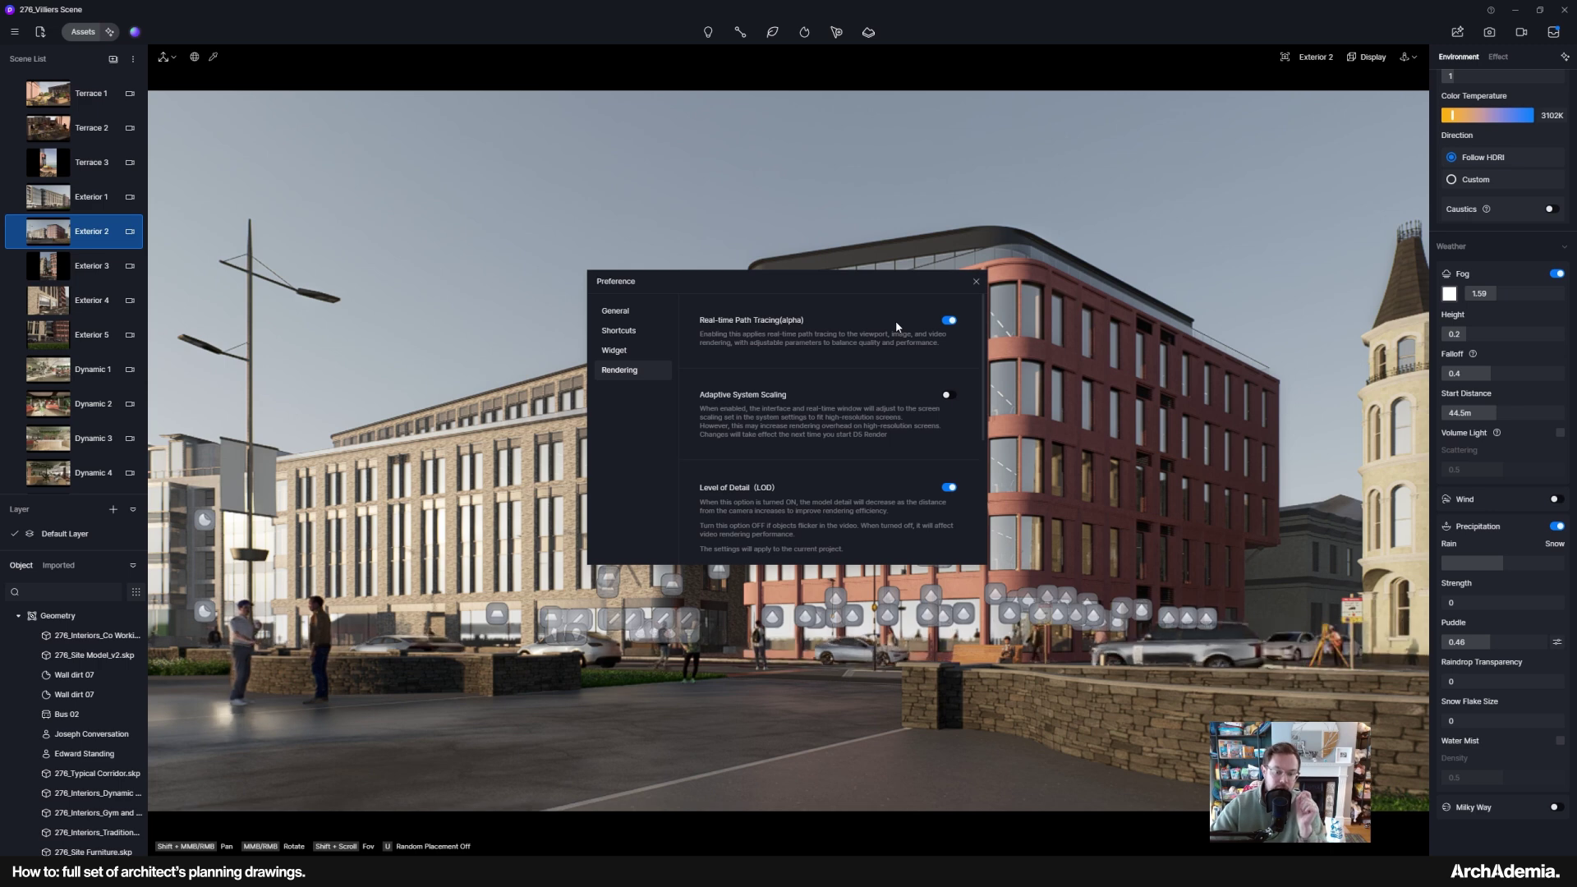
click(975, 281)
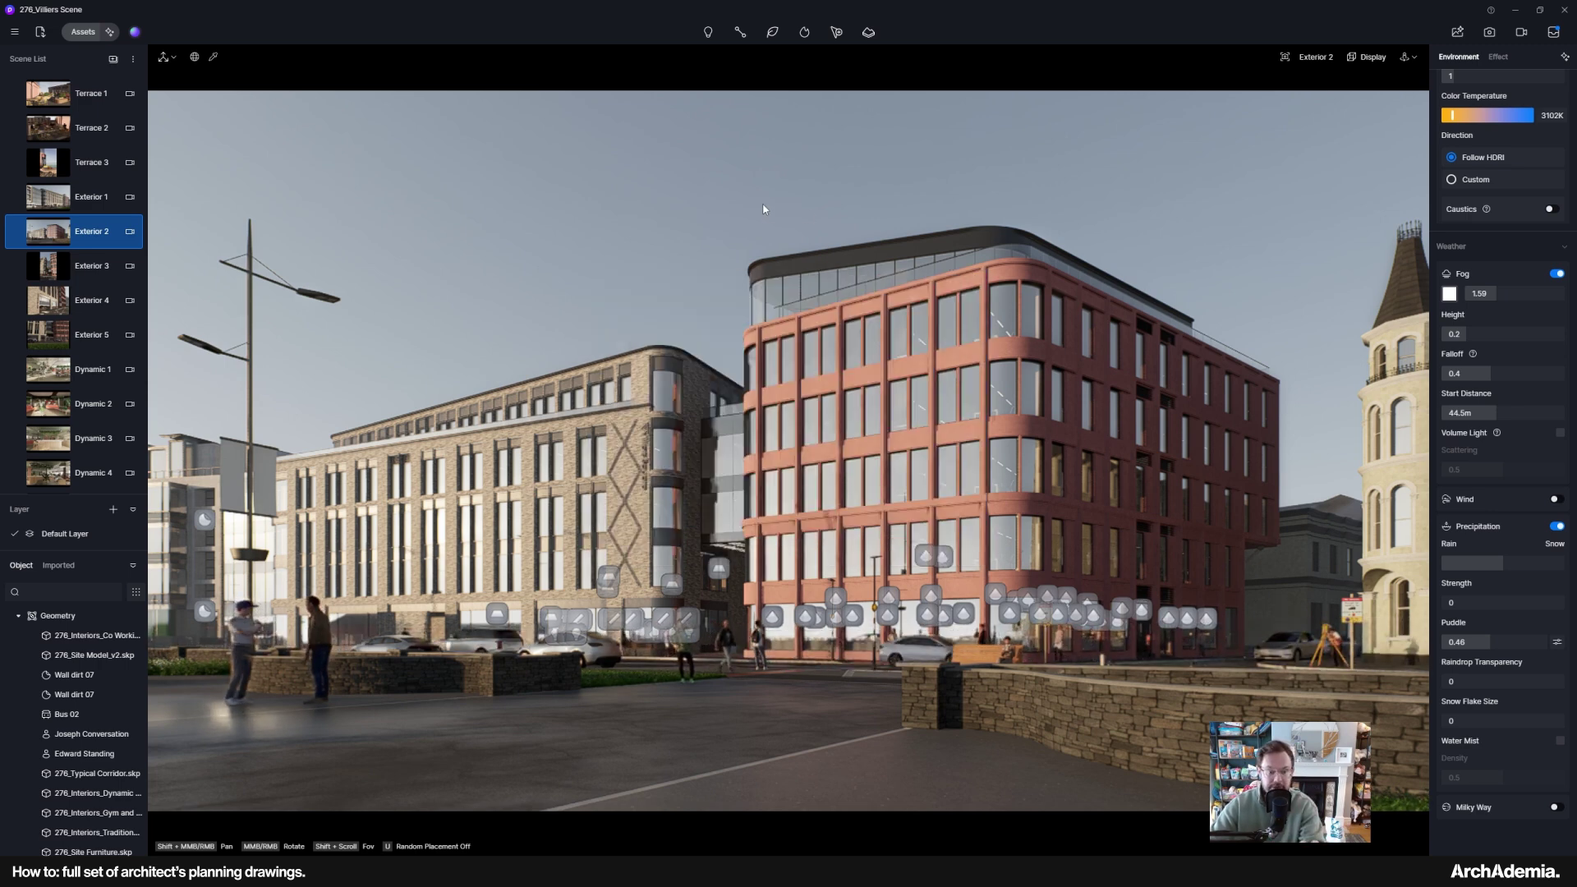
click(14, 32)
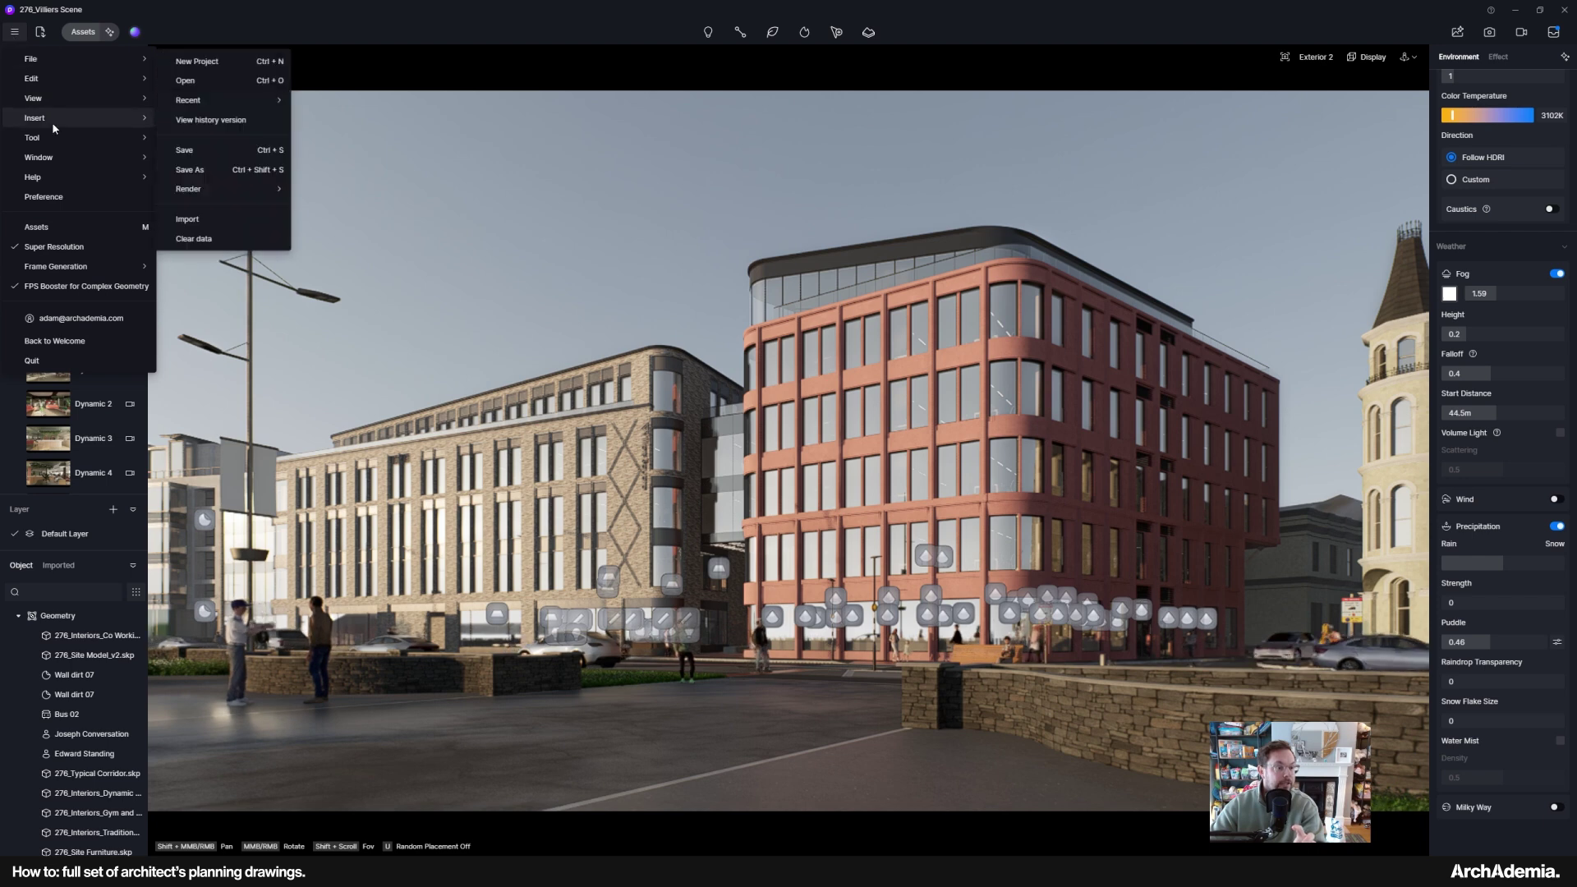
click(37, 197)
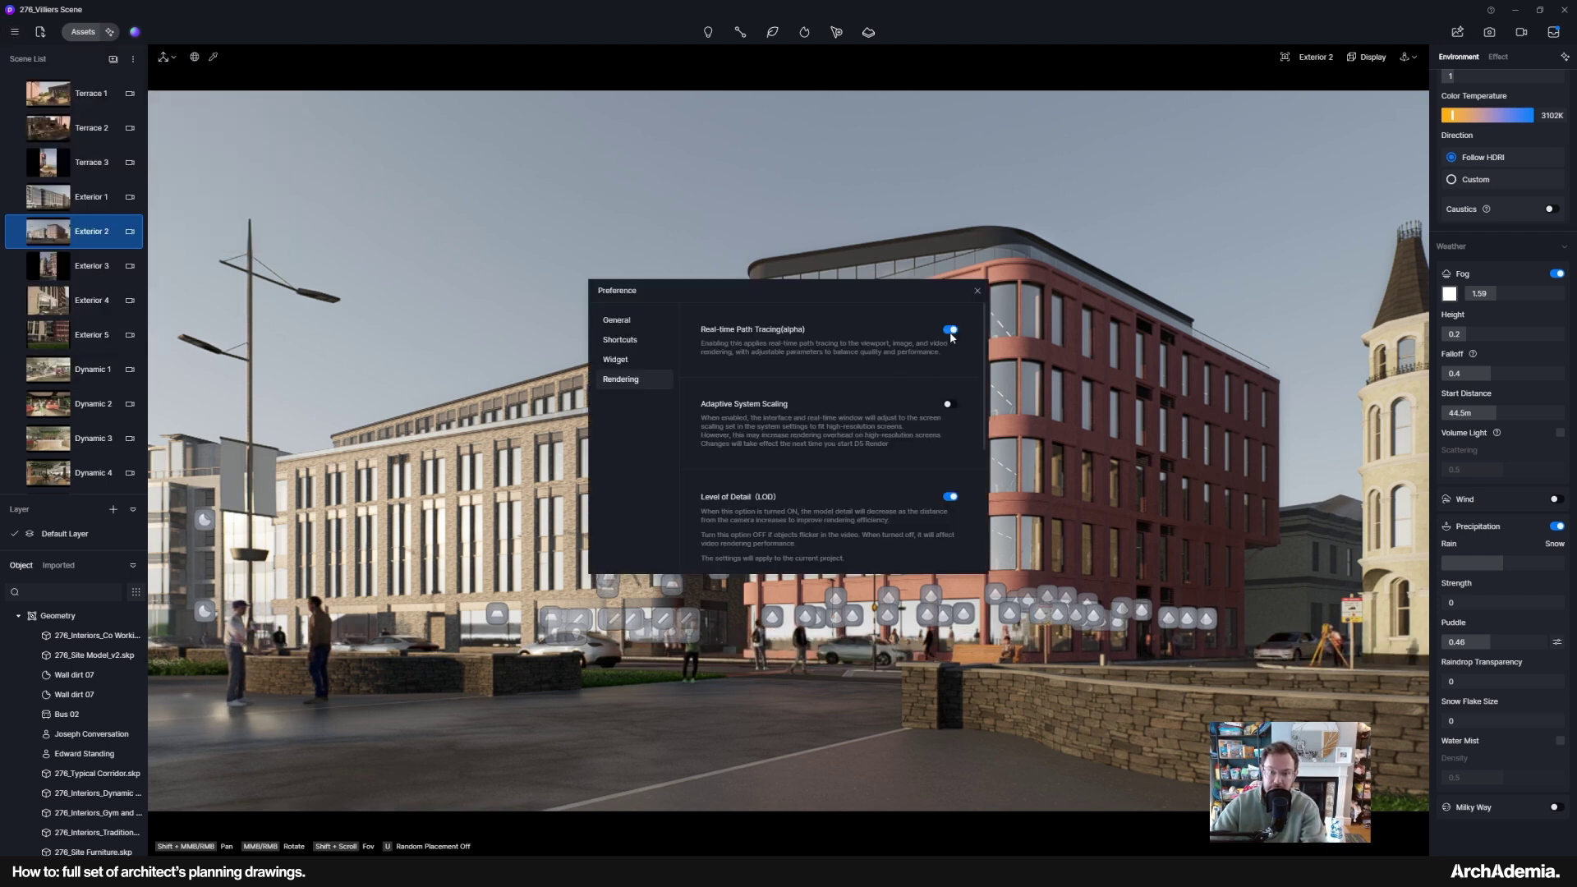
click(977, 290)
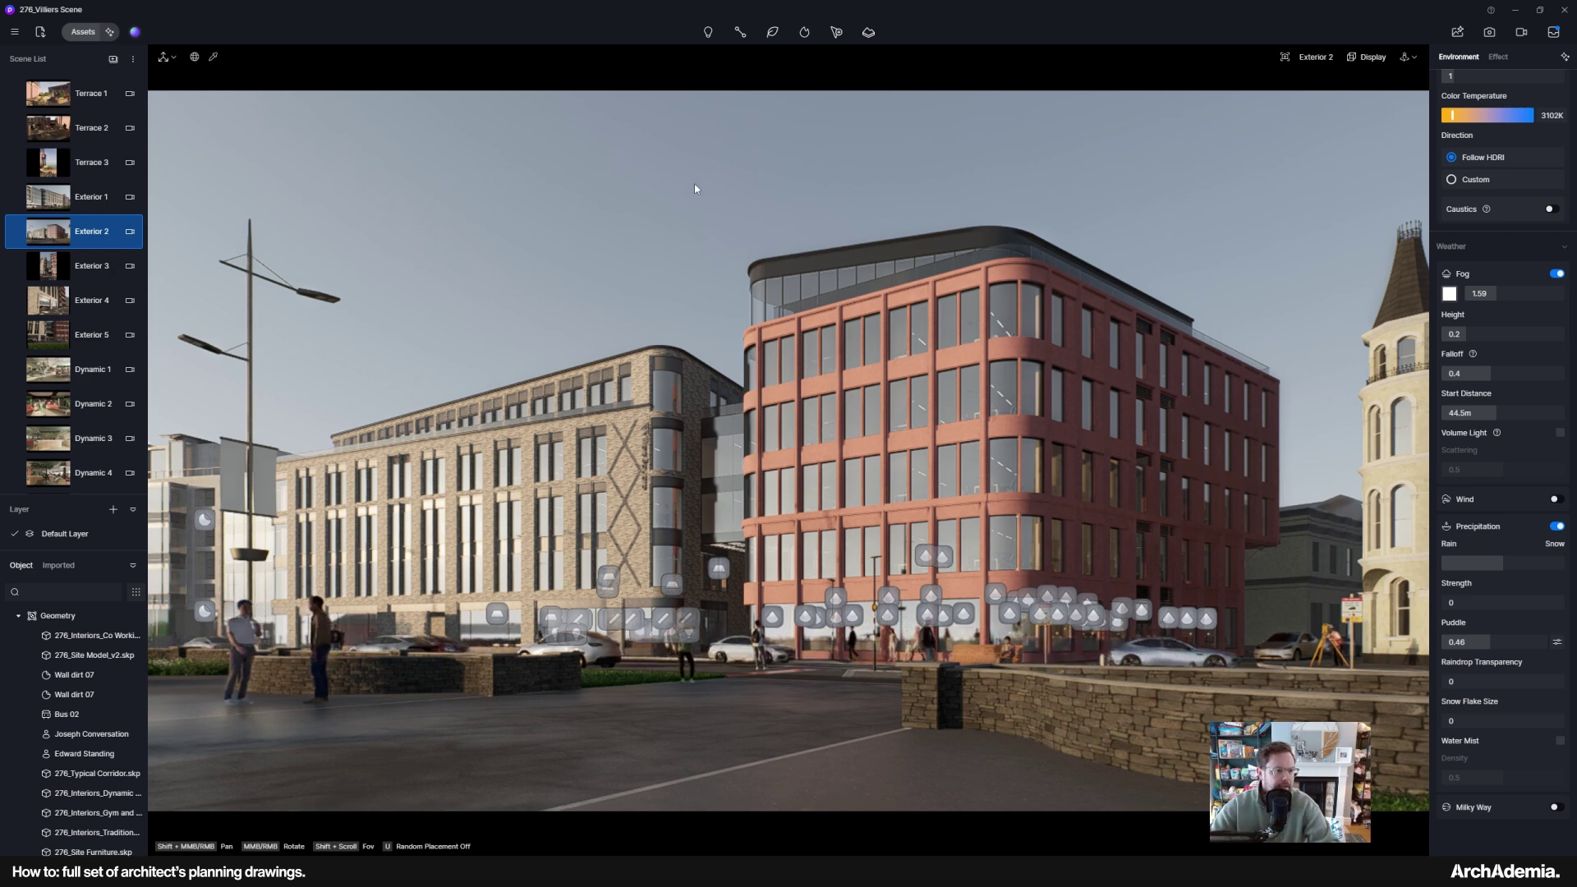
click(14, 32)
click(37, 197)
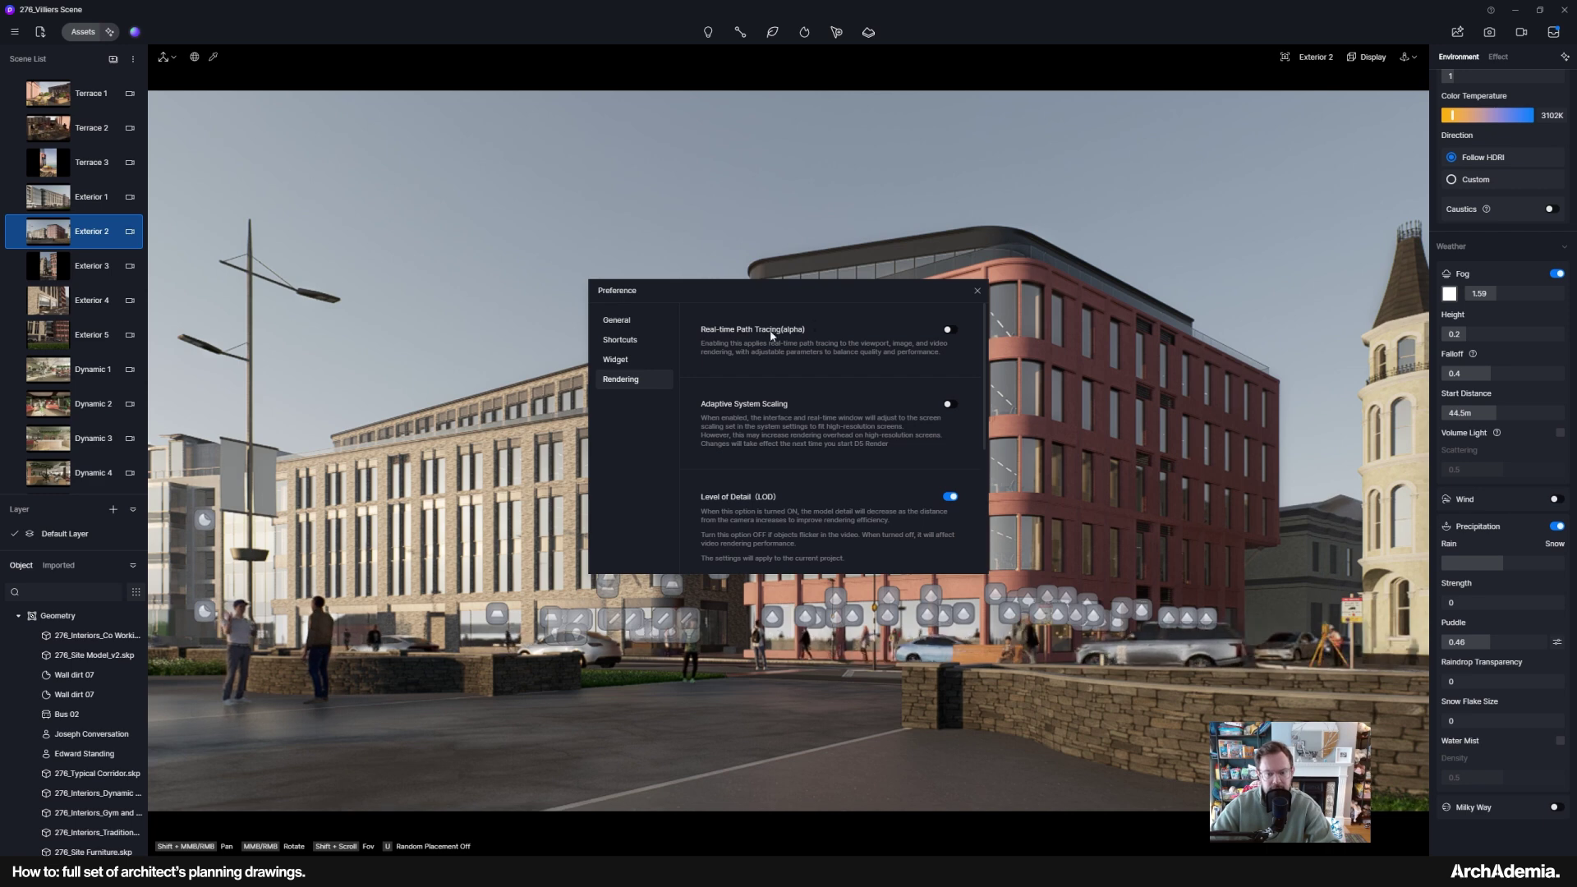
click(977, 291)
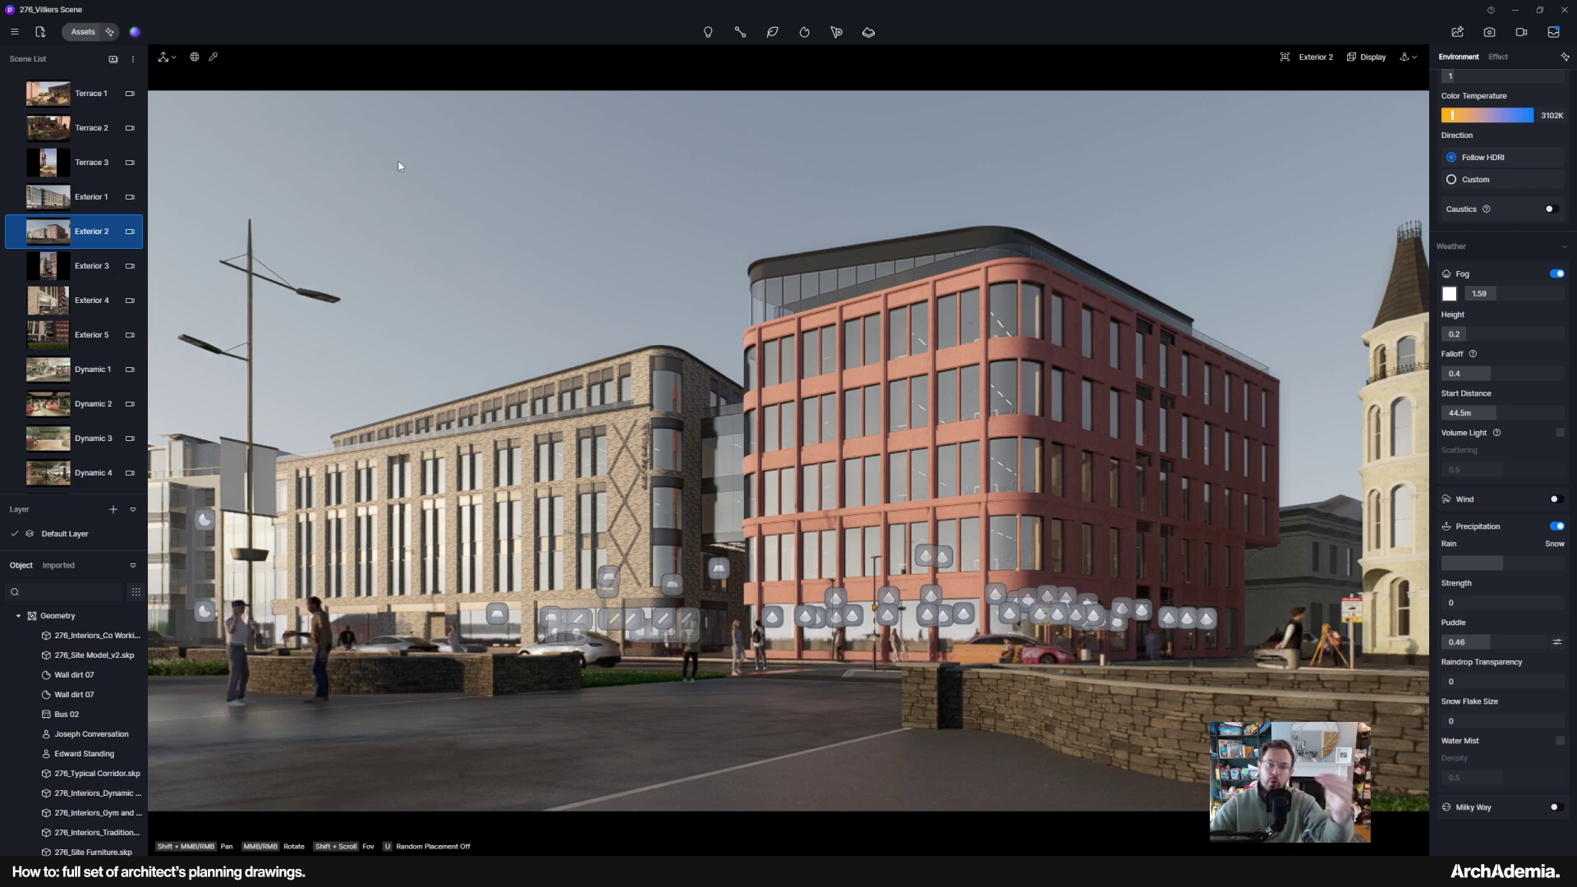
- Turn Real-time Path Tracing back on in the rendering preferences and return to the Exterior 2 view
click(14, 32)
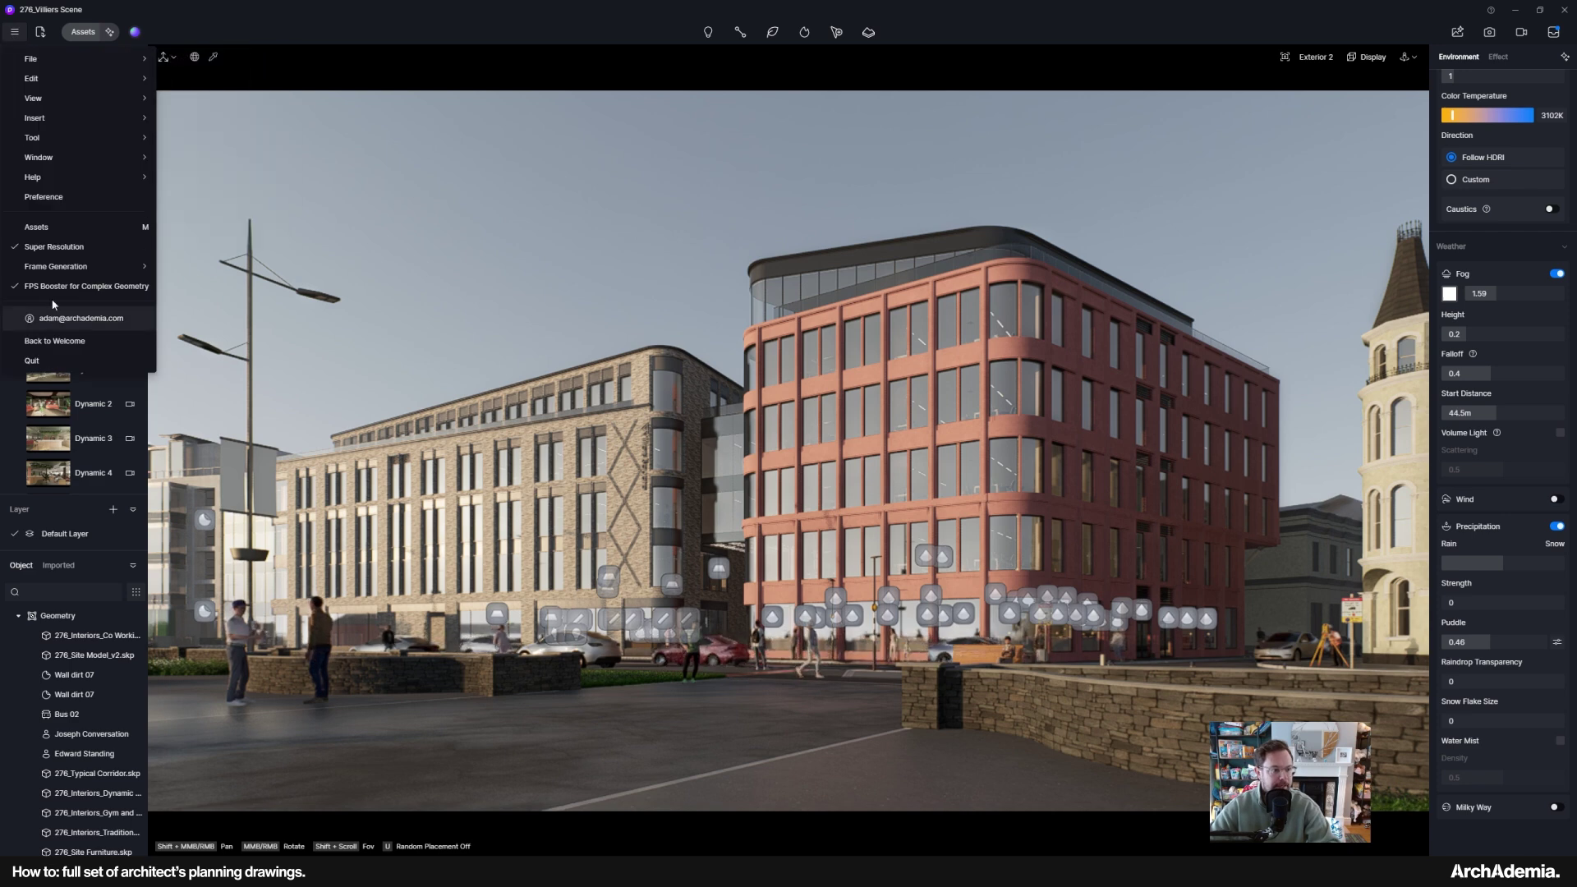
click(47, 198)
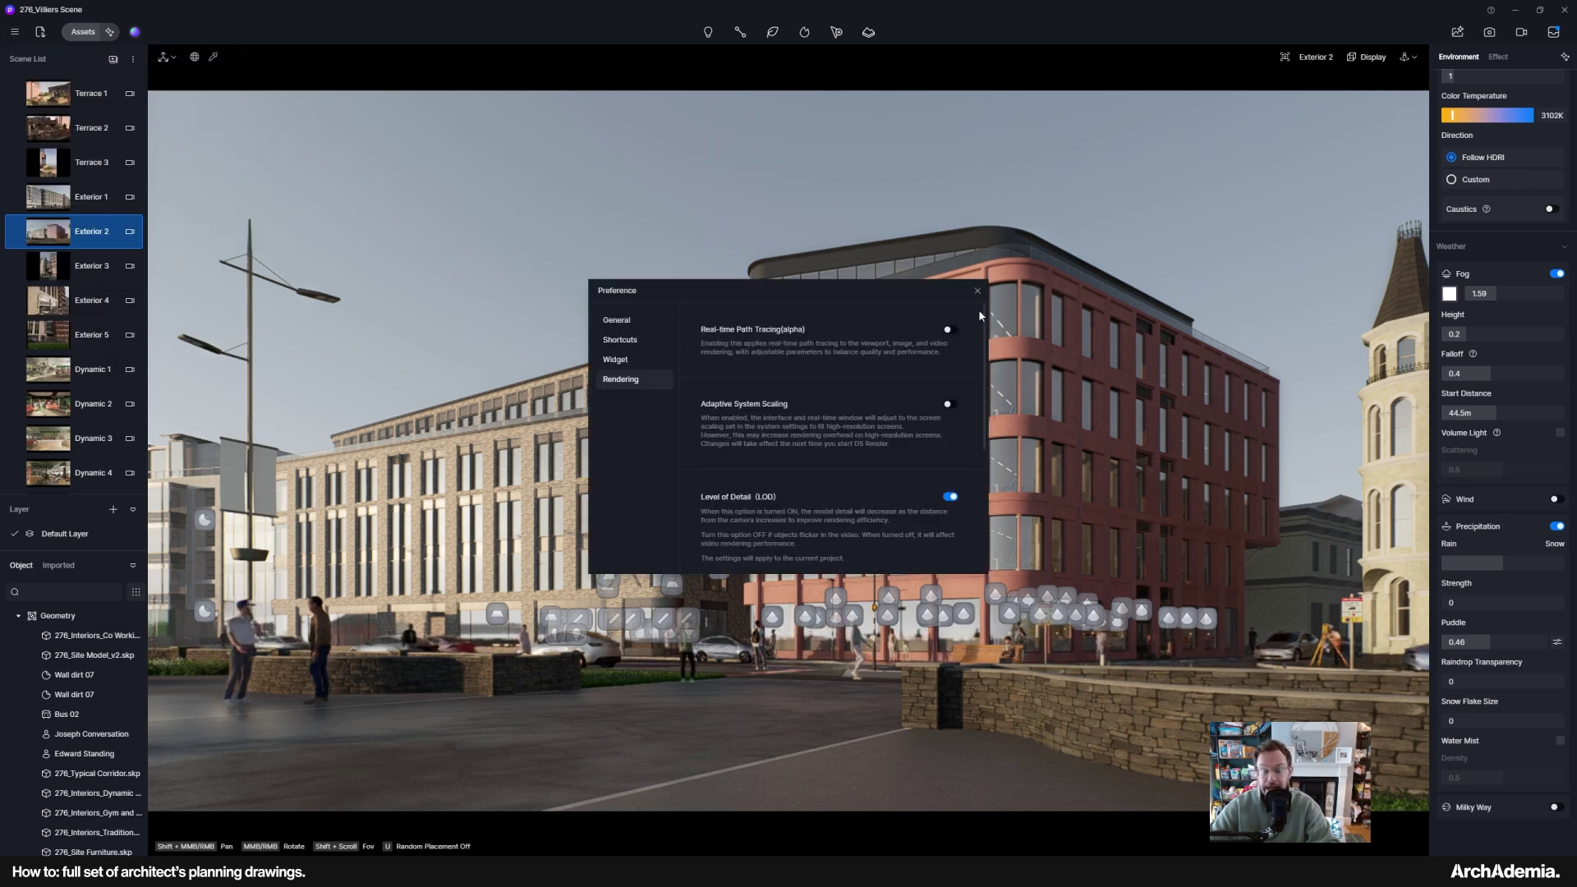
click(948, 329)
click(977, 291)
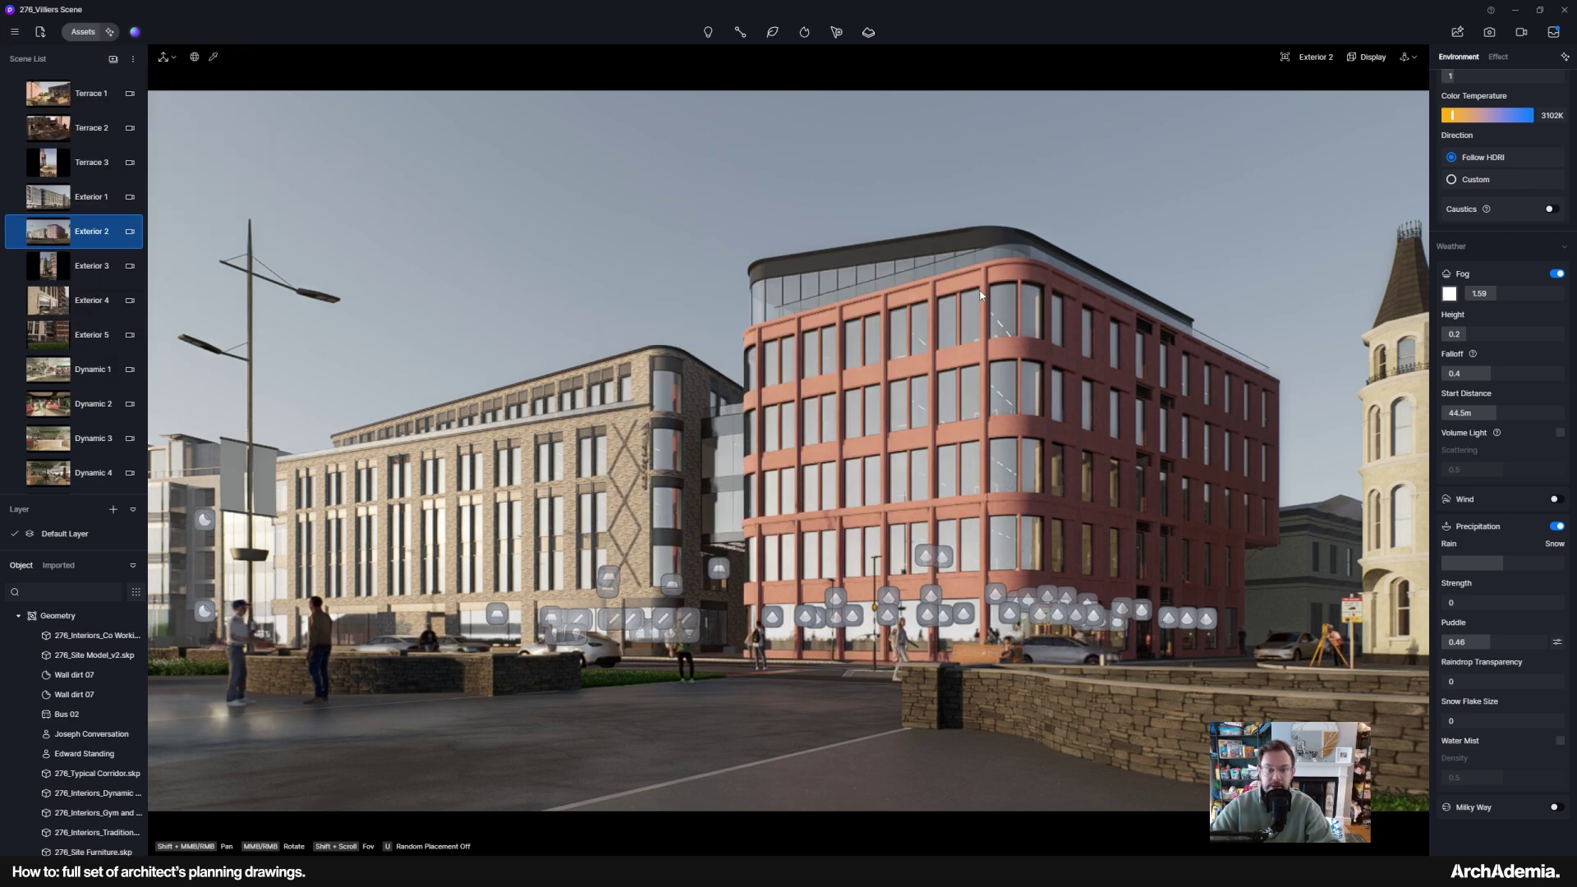
- Try an SPP of 512 in the custom realtime quality settings and restore it to 256
click(1369, 58)
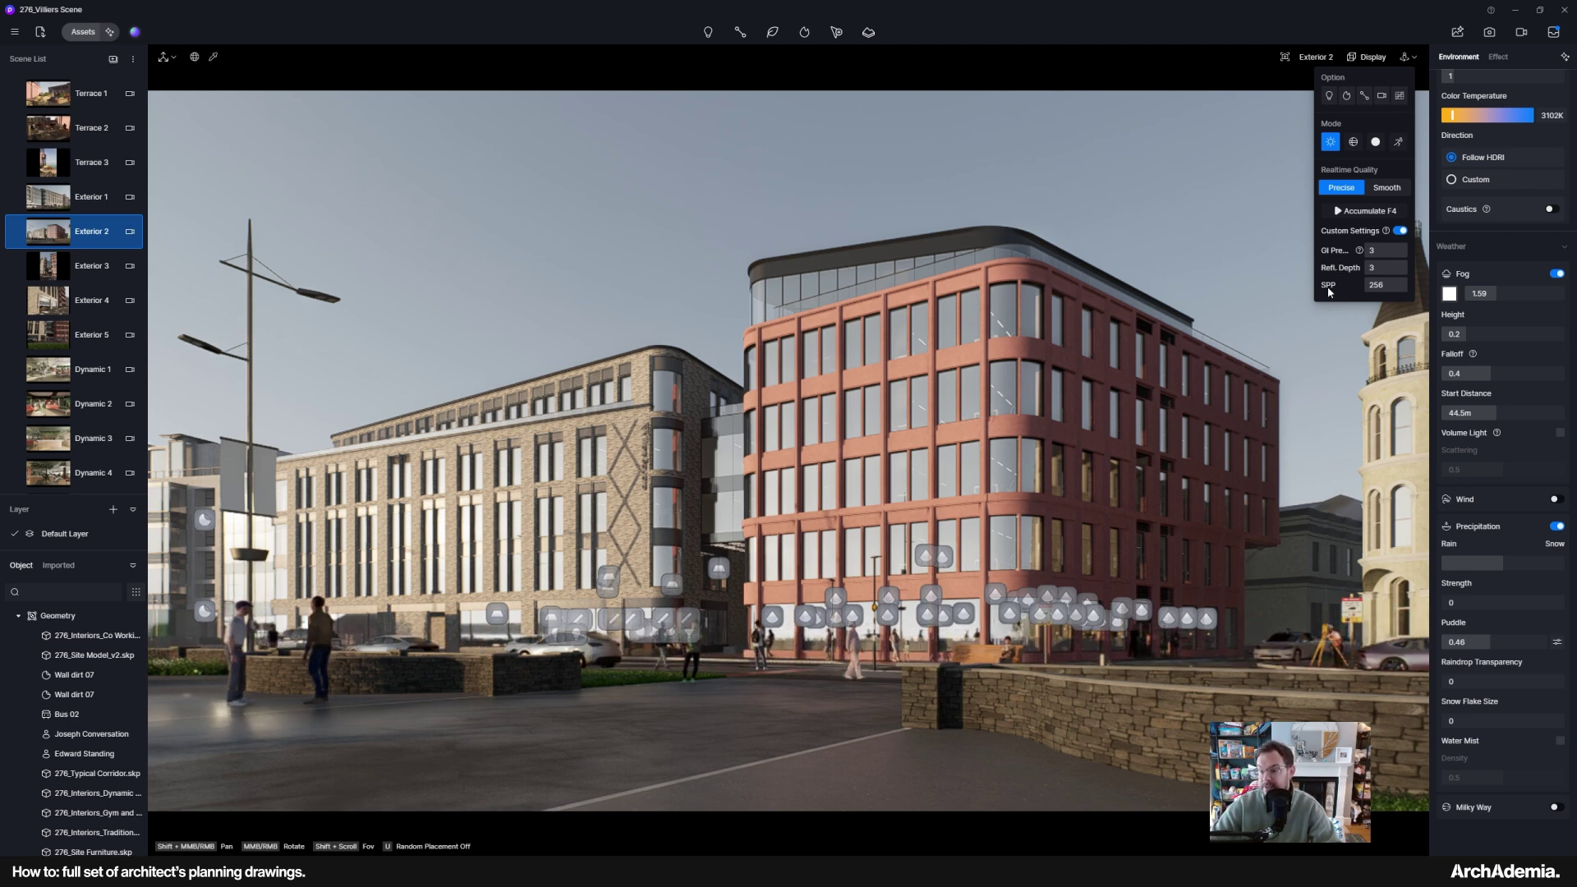
double_click(1380, 286)
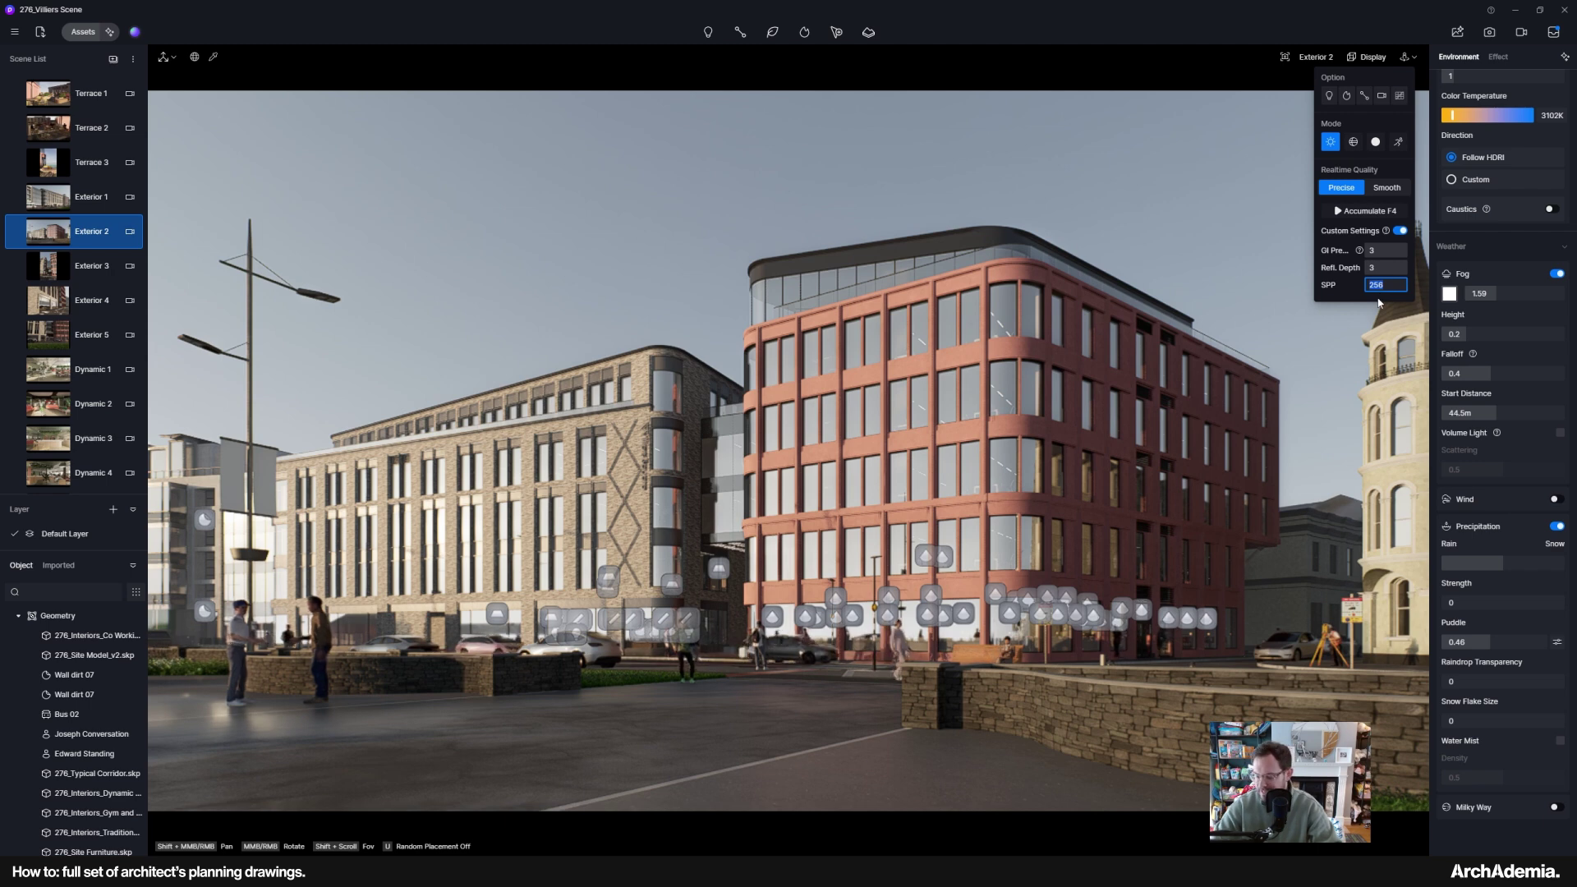
text(512)
key(Return)
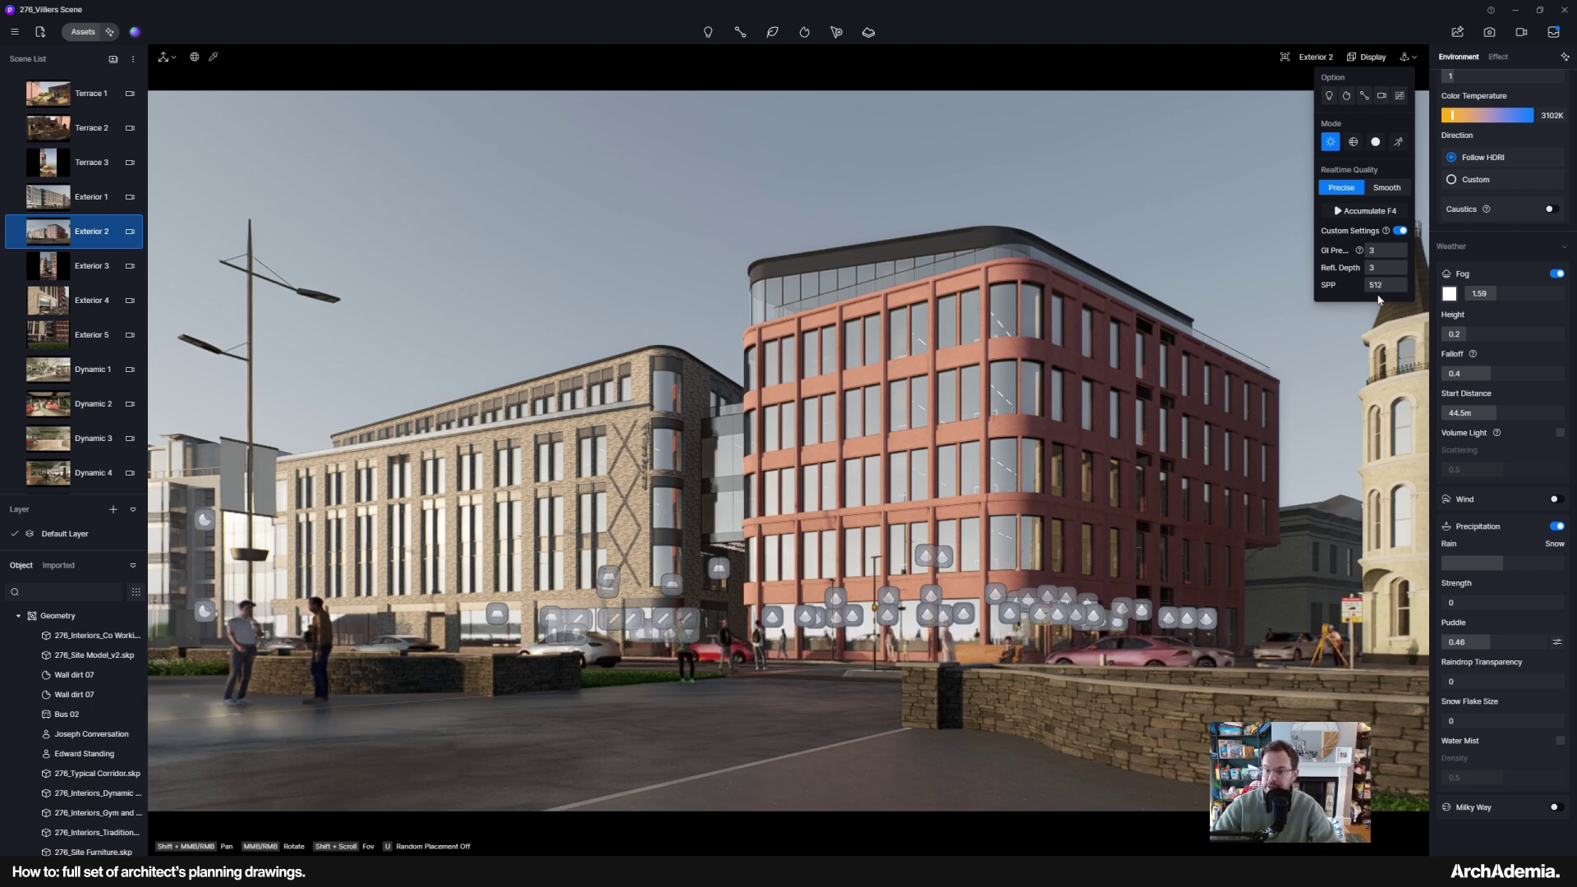
double_click(1382, 285)
text(256)
key(Return)
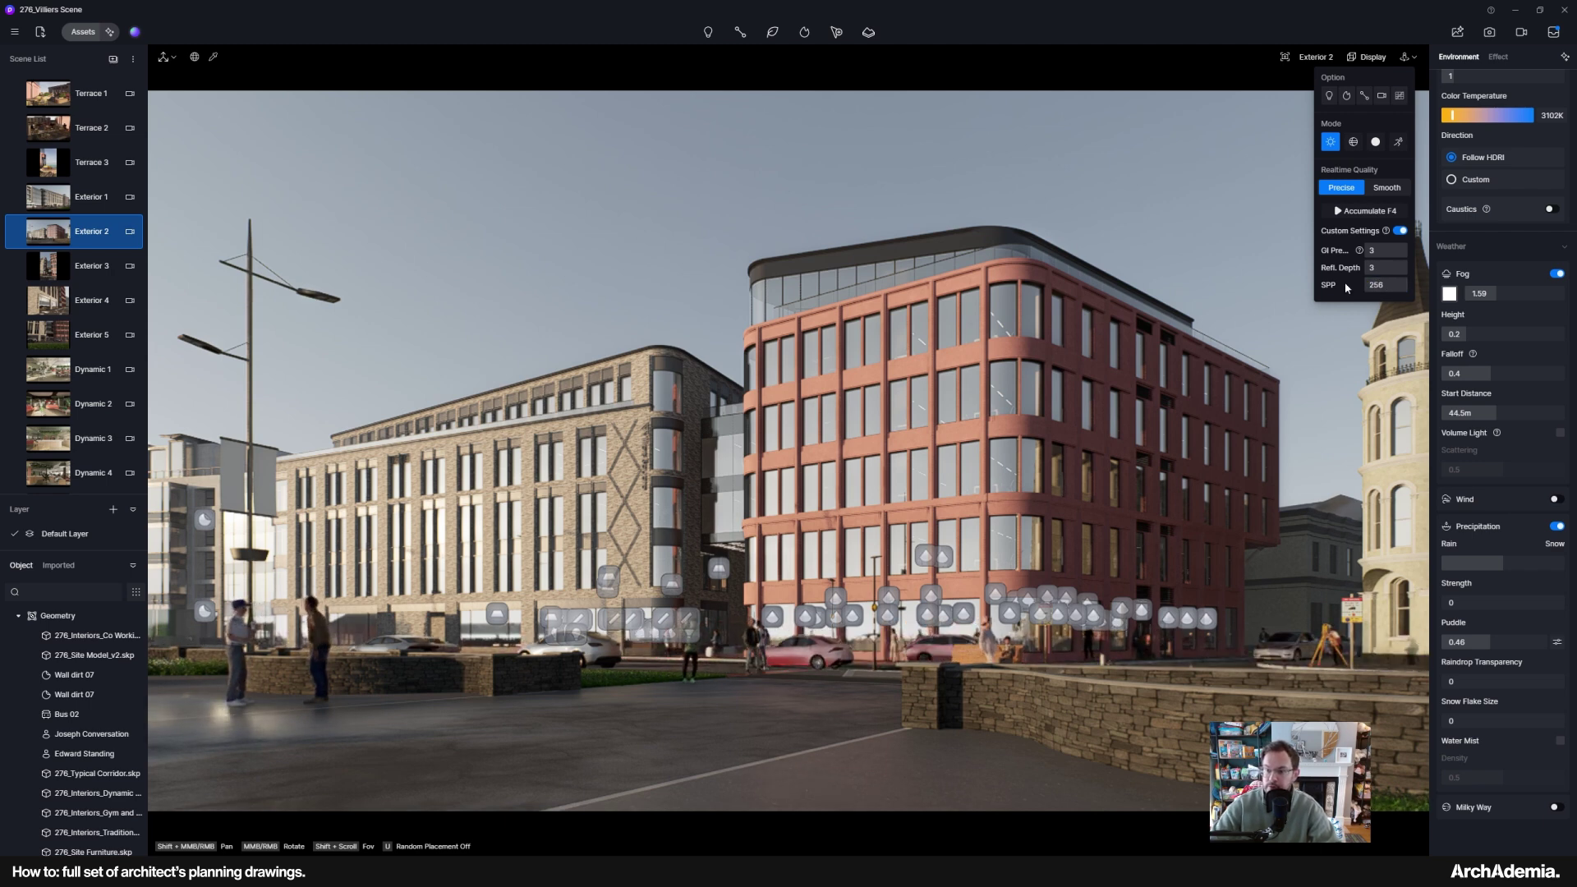
- Try higher realtime quality samples by setting SPP to 512 and to 1024
double_click(1396, 286)
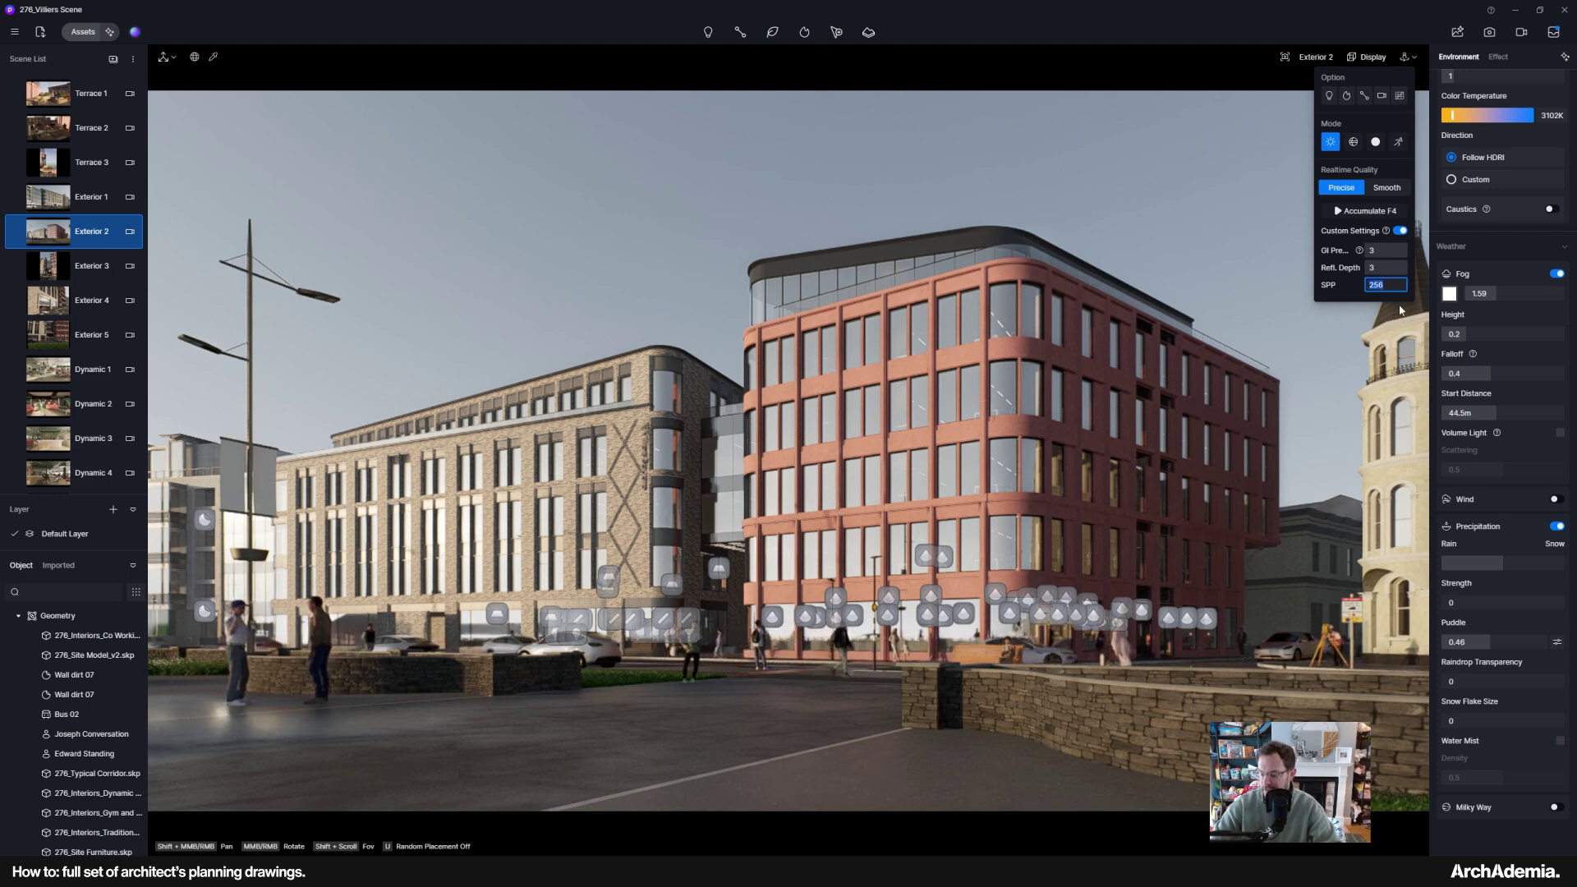
key(Return)
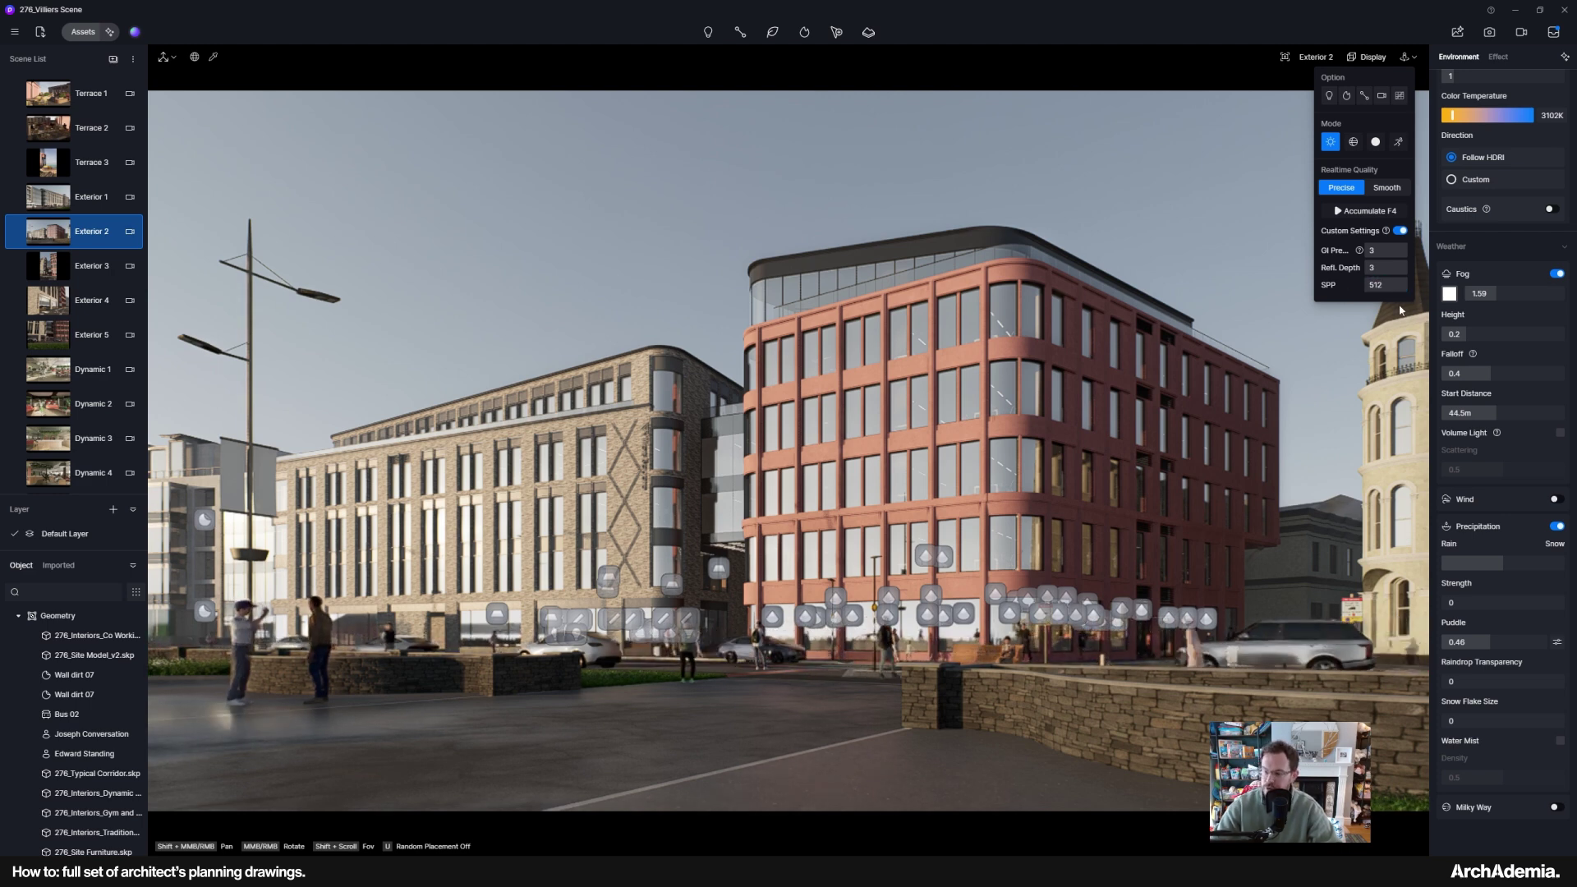
click(1385, 285)
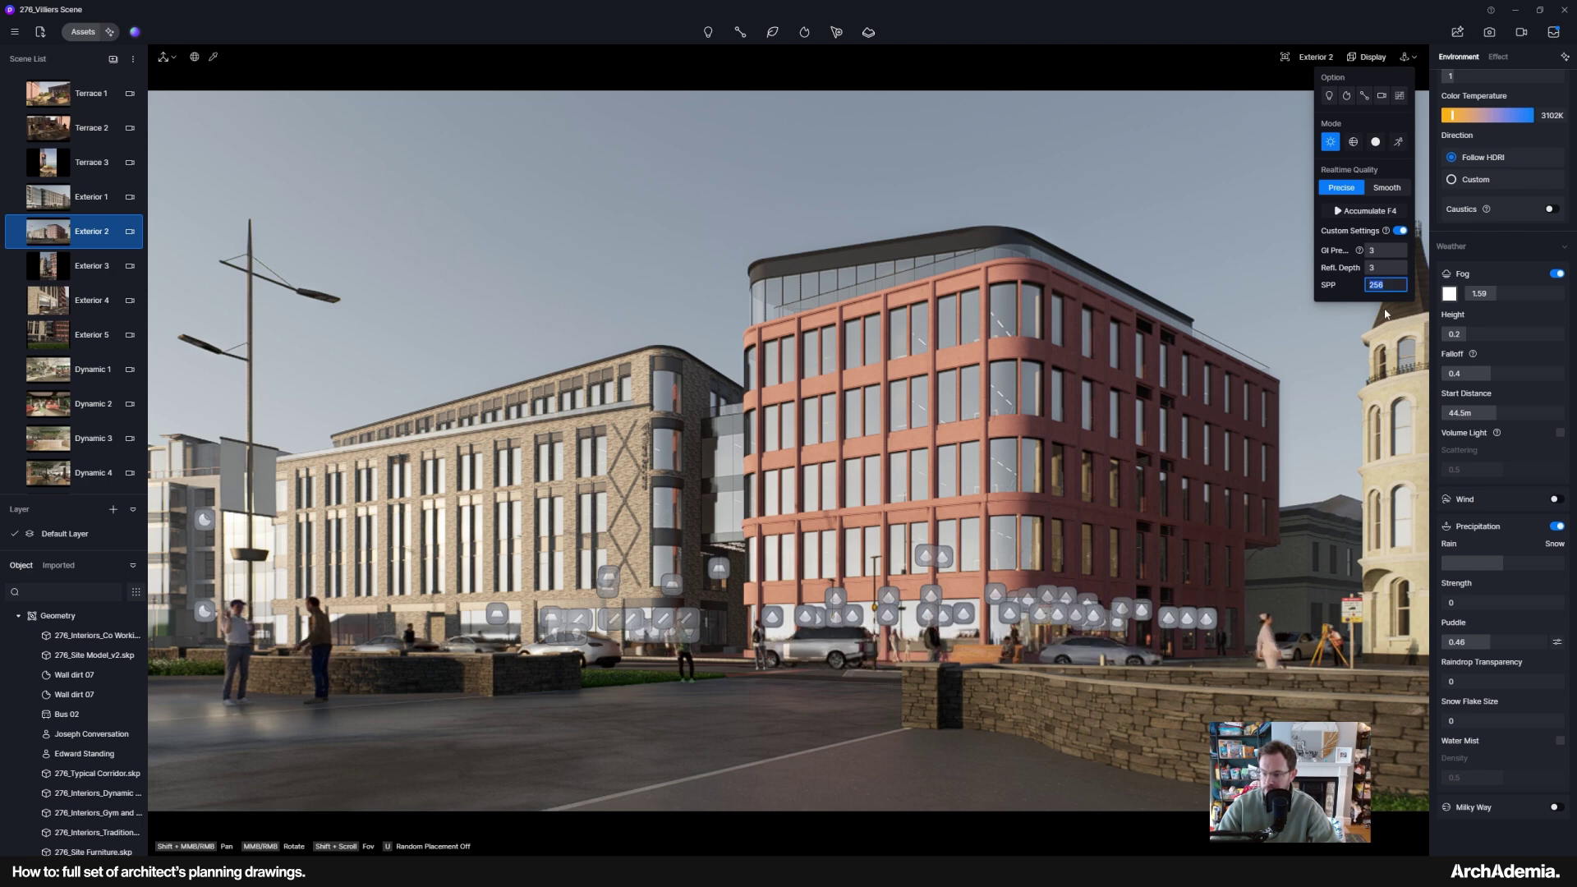
key(Return)
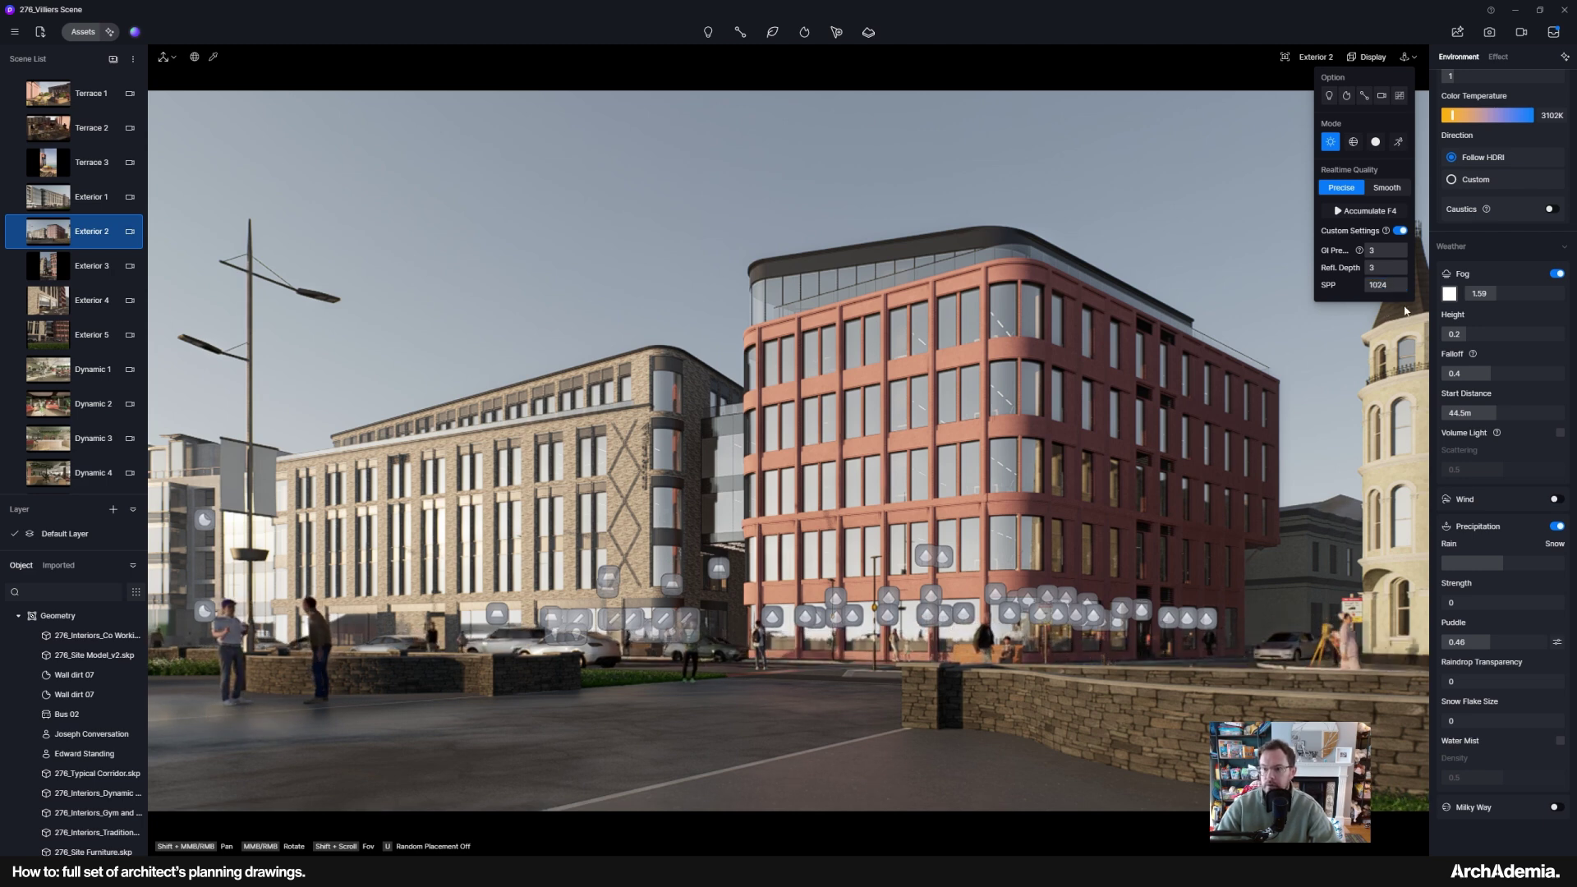
- Set the SPP of the custom realtime quality settings to 256
click(1377, 60)
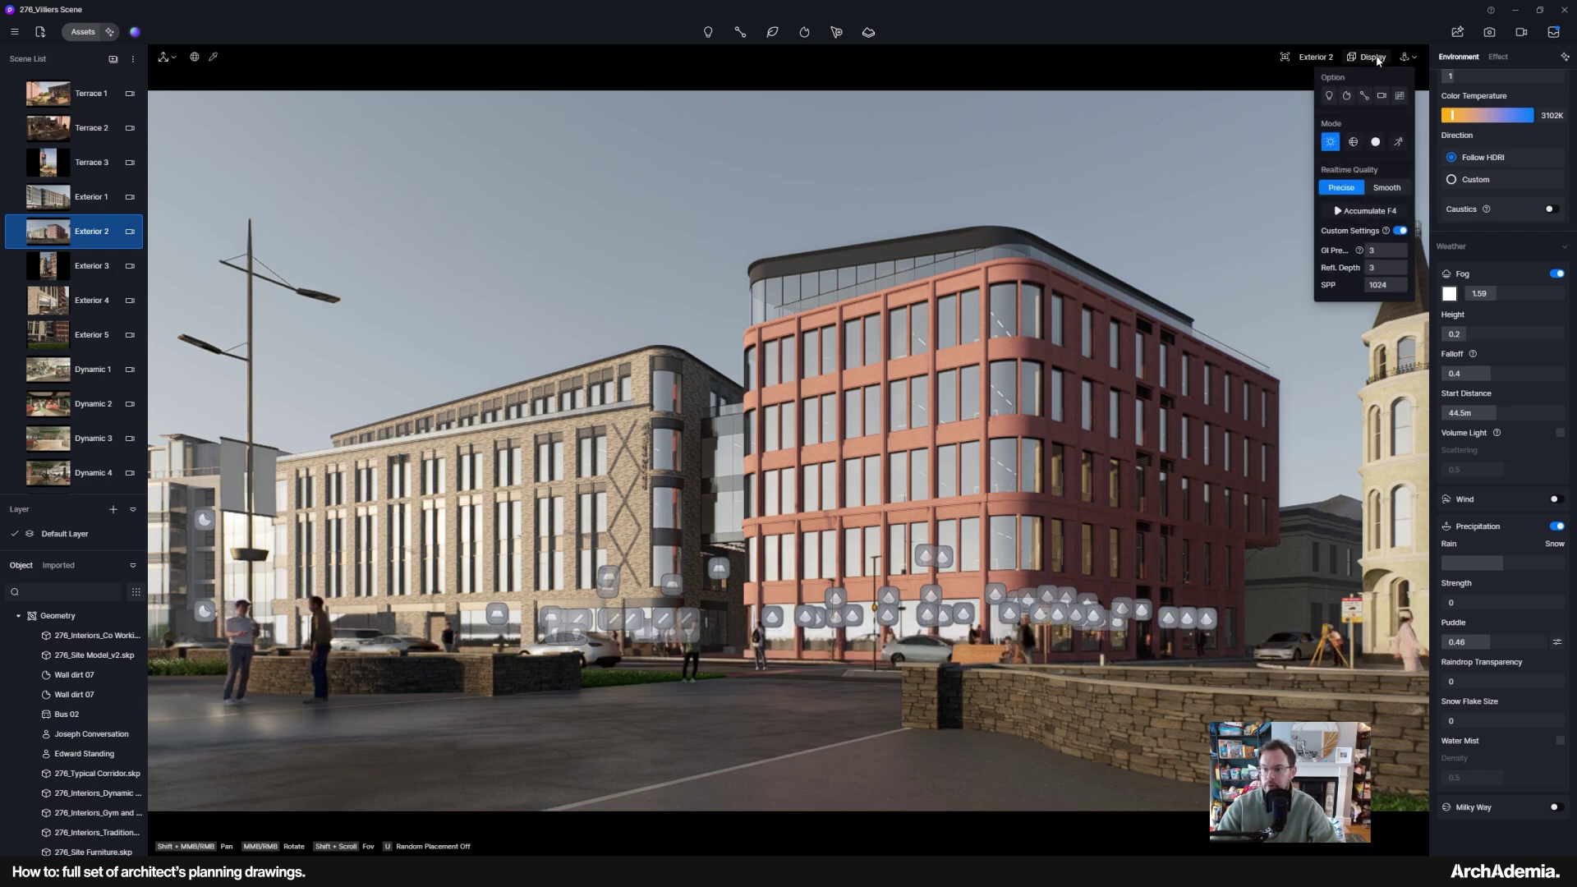
click(1394, 286)
text(256)
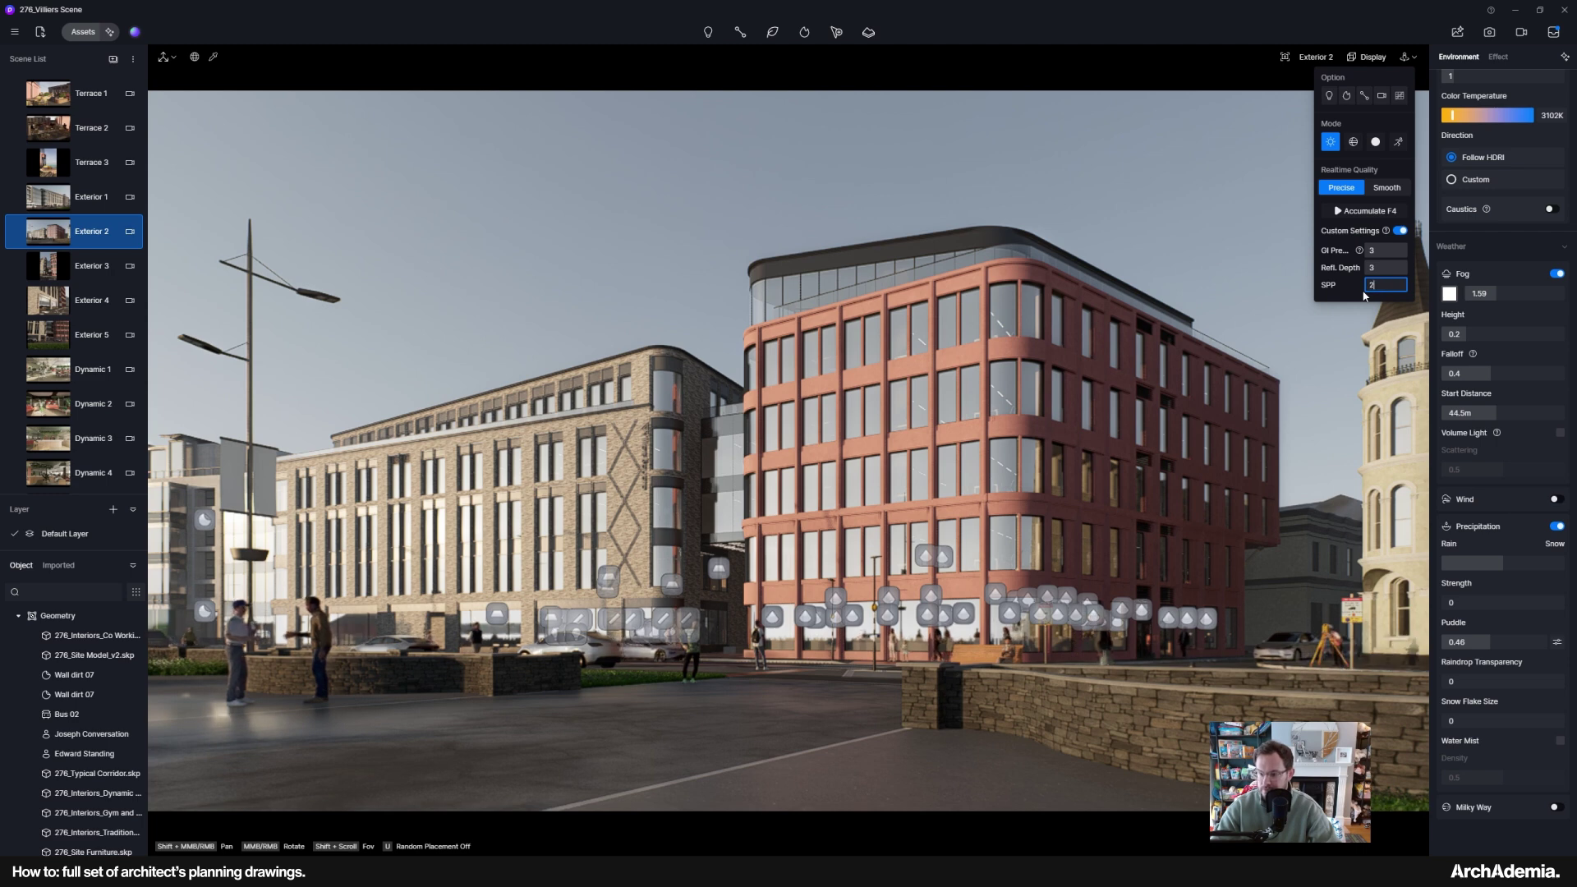
key(Return)
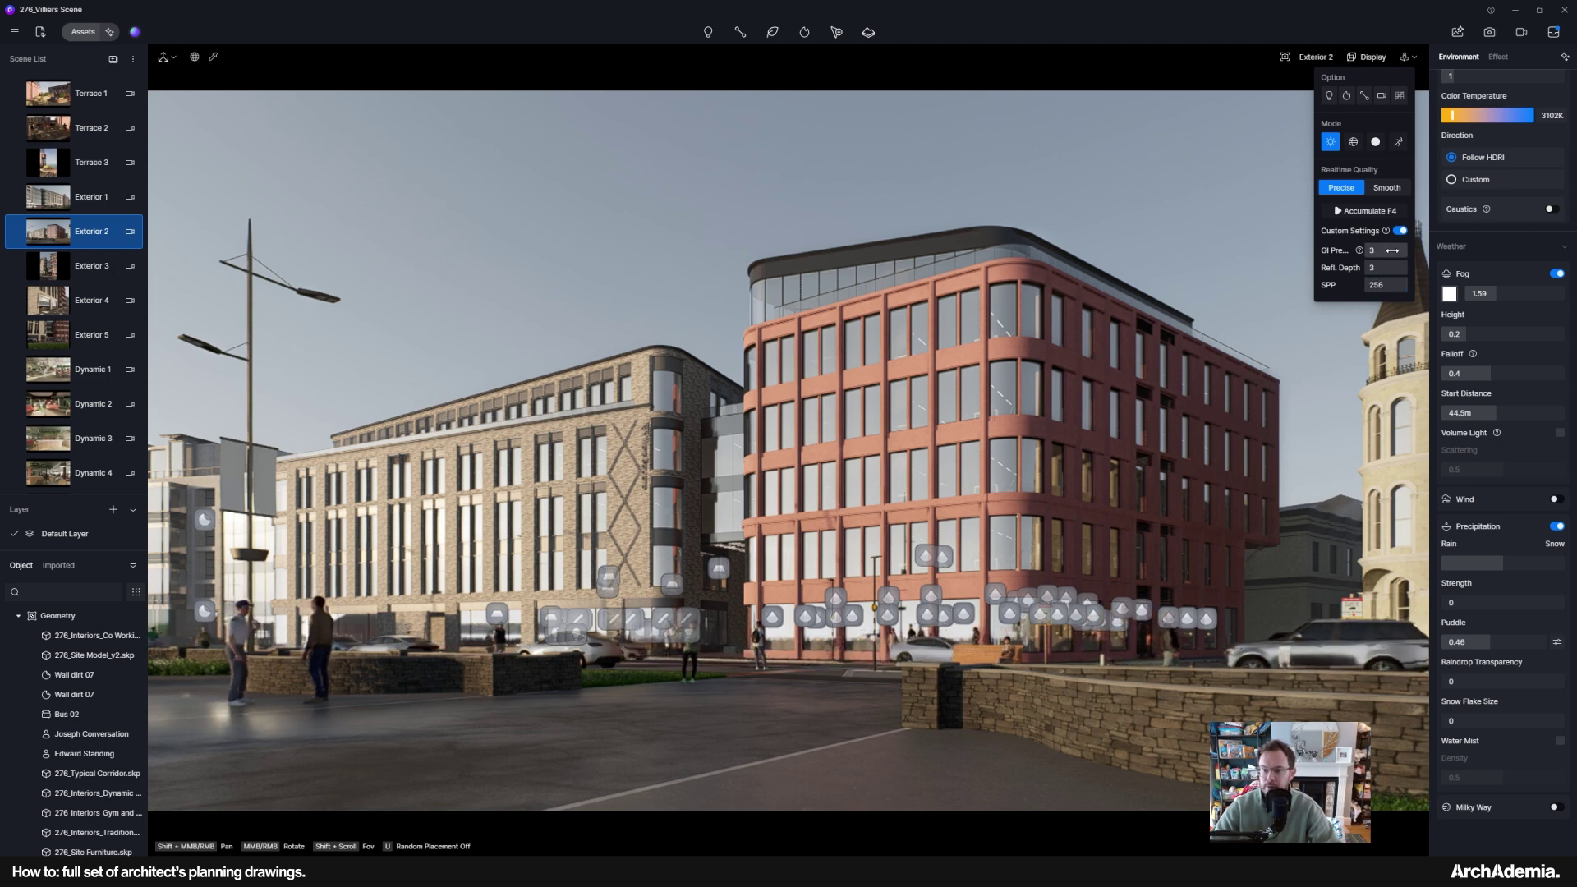
click(14, 32)
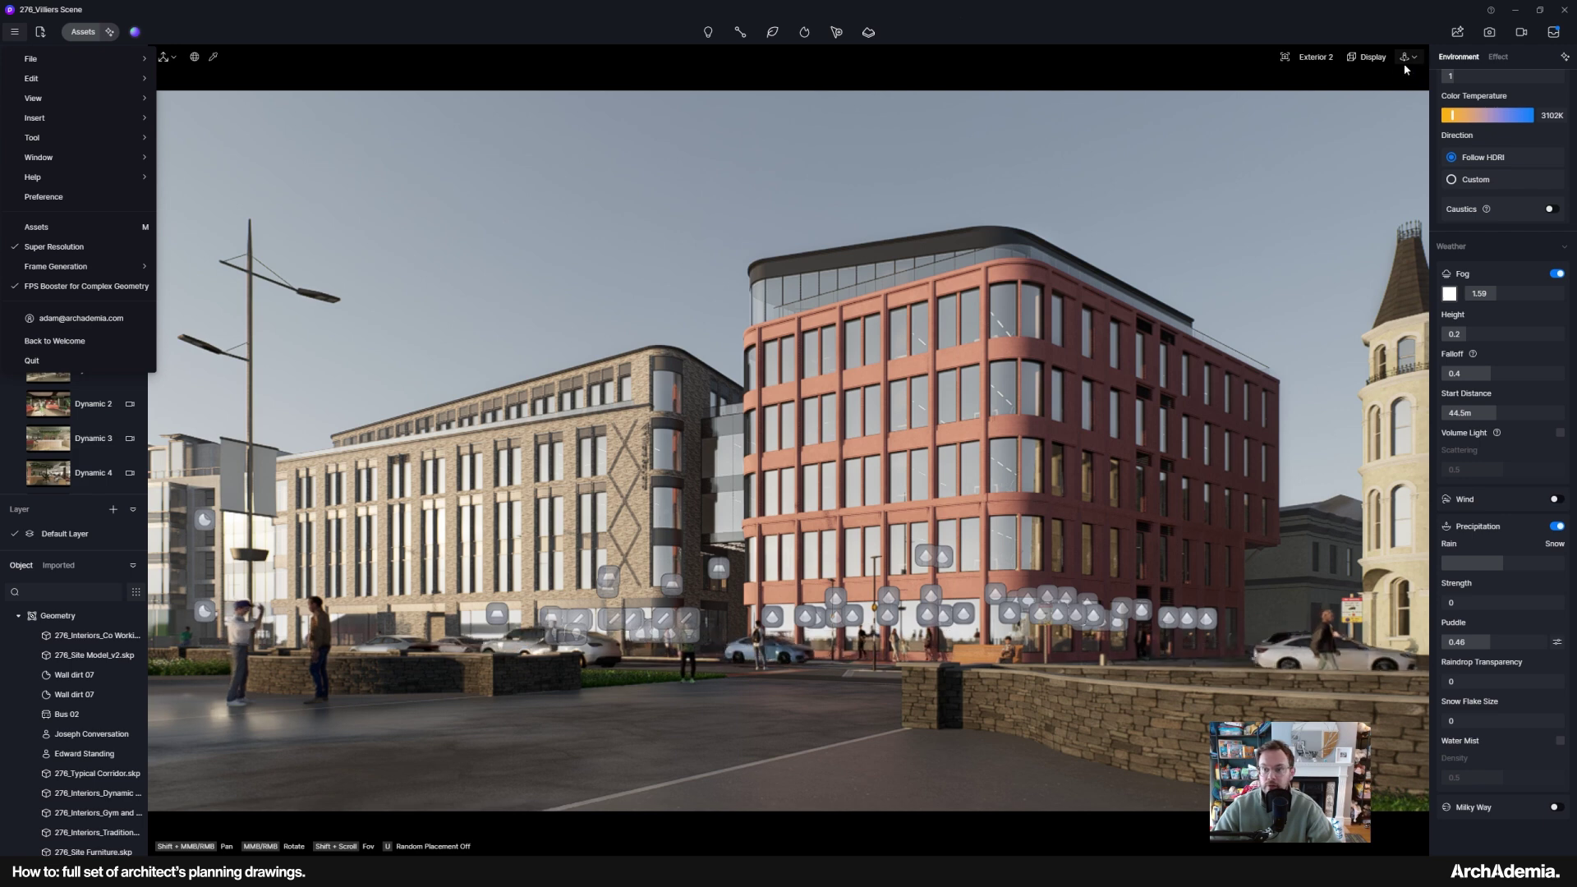
mouse_move(1368, 57)
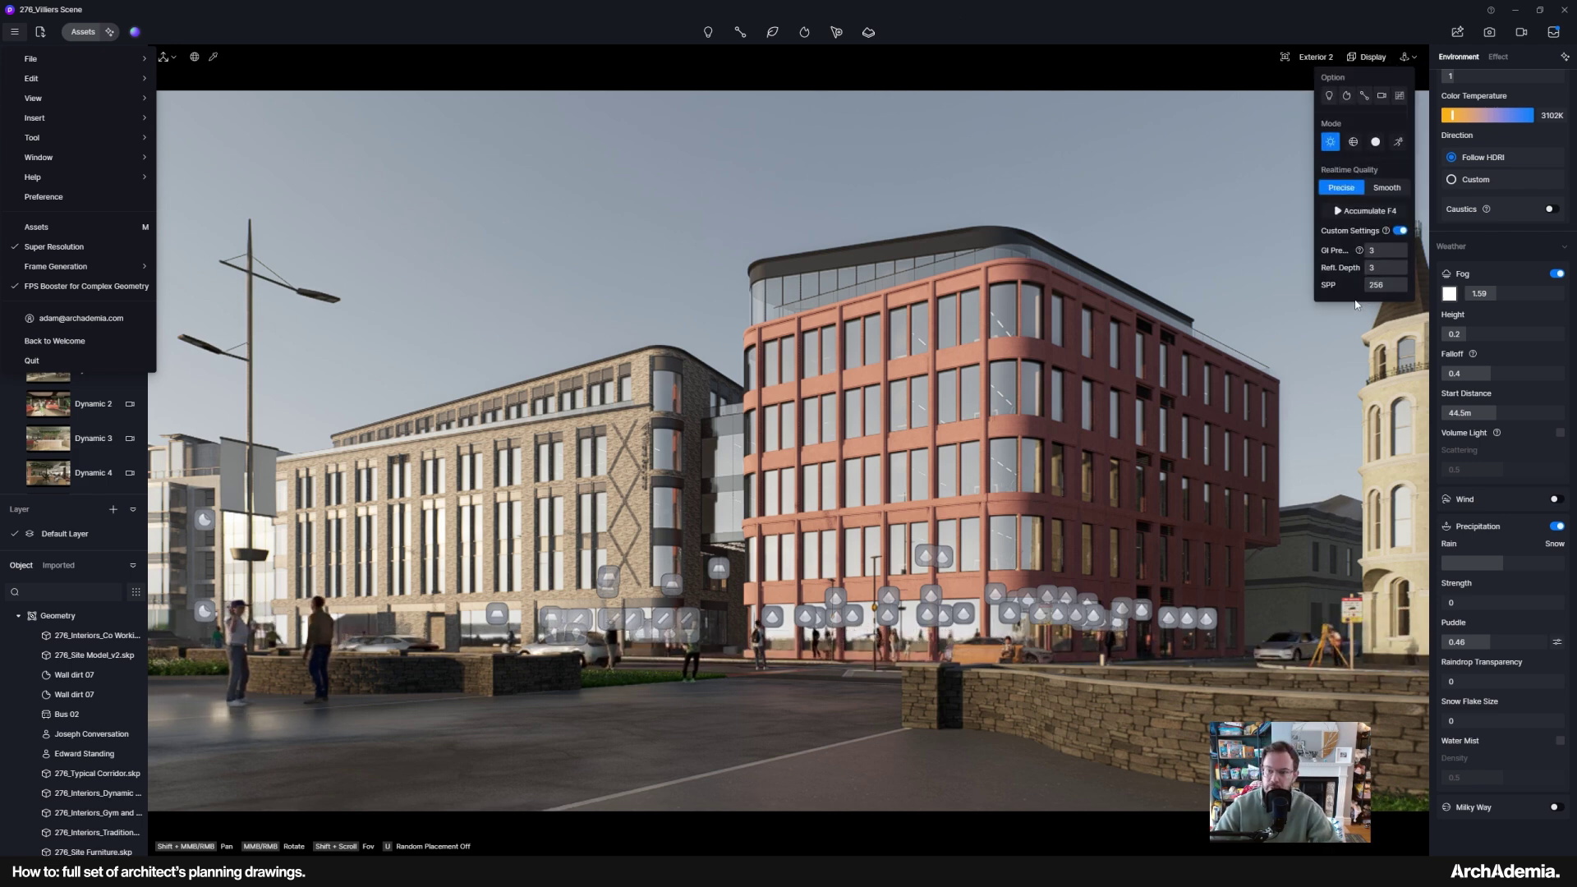
click(1065, 202)
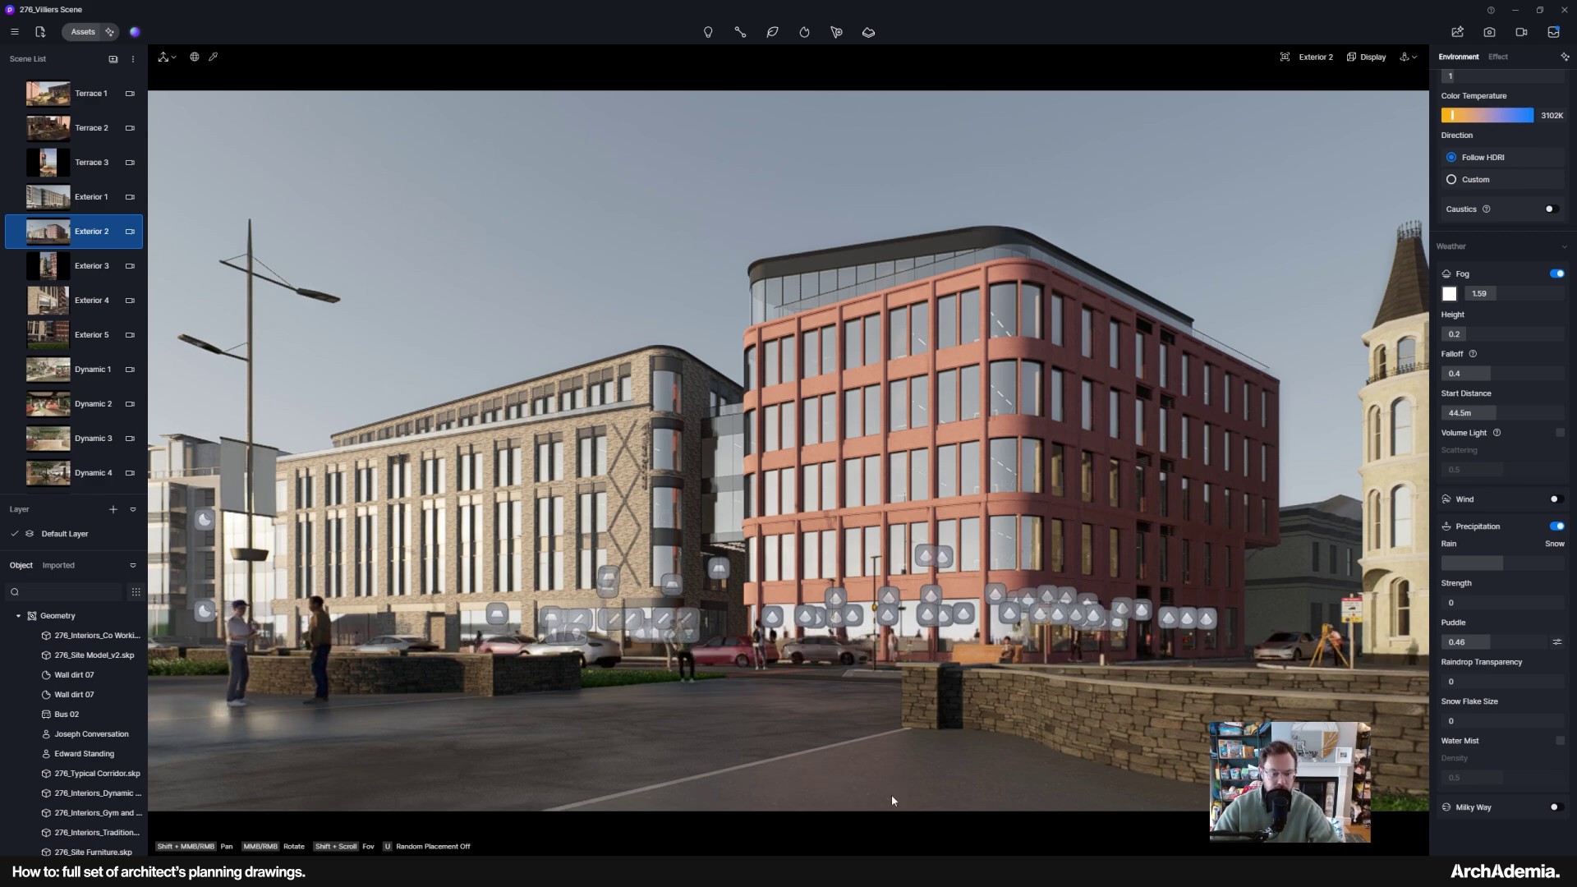
- Switch to Photoshop and hide the PT layer in Corridor 1.png so only the RT render shows
mouse_move(916, 872)
click(916, 823)
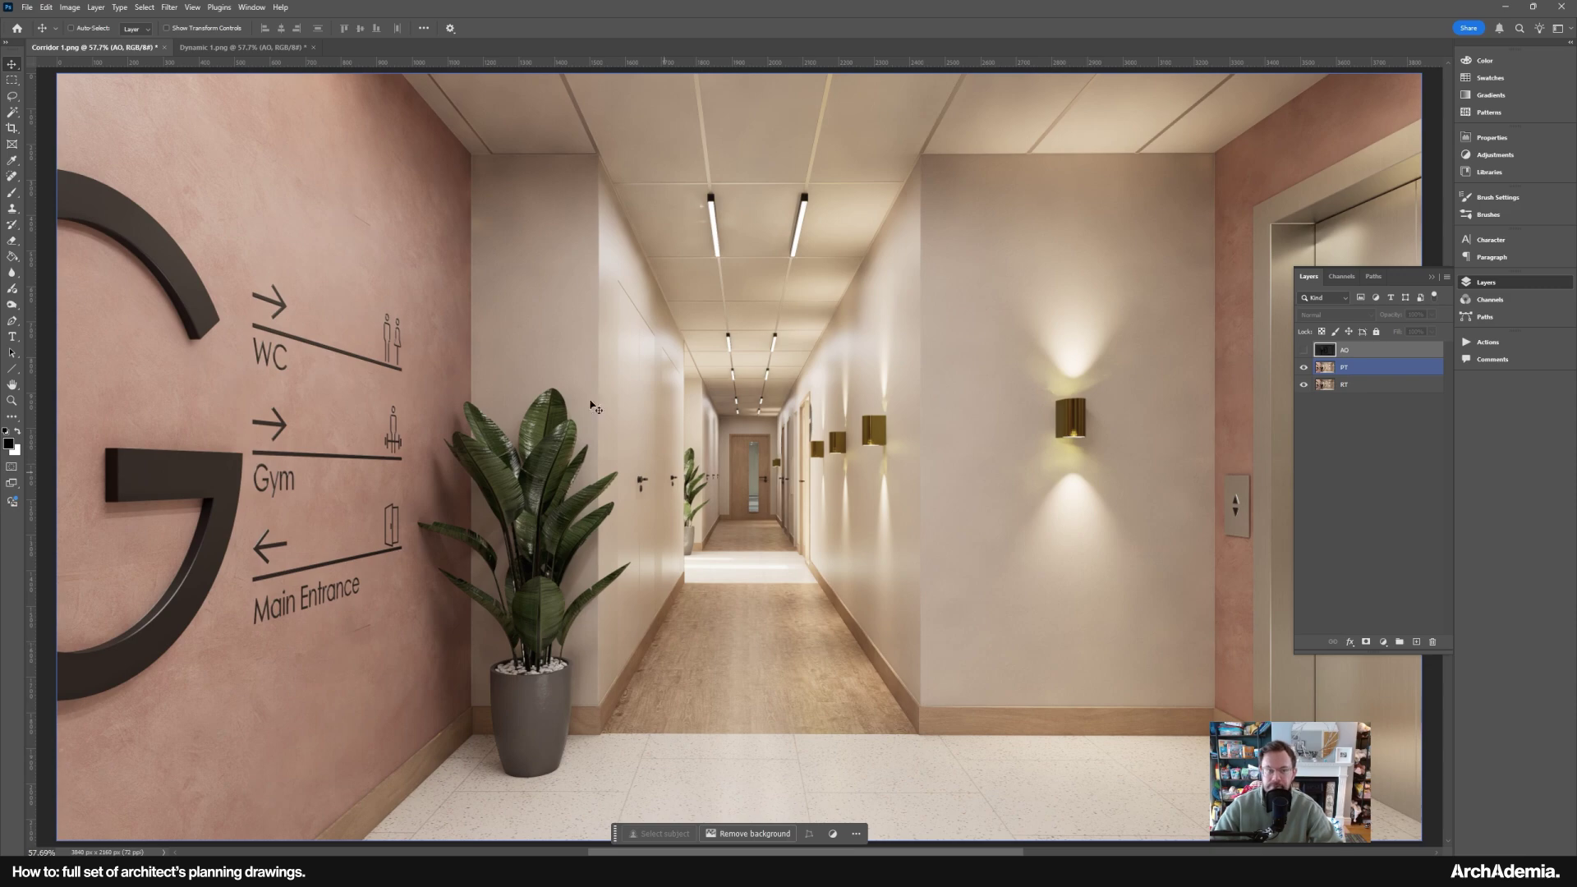
click(235, 48)
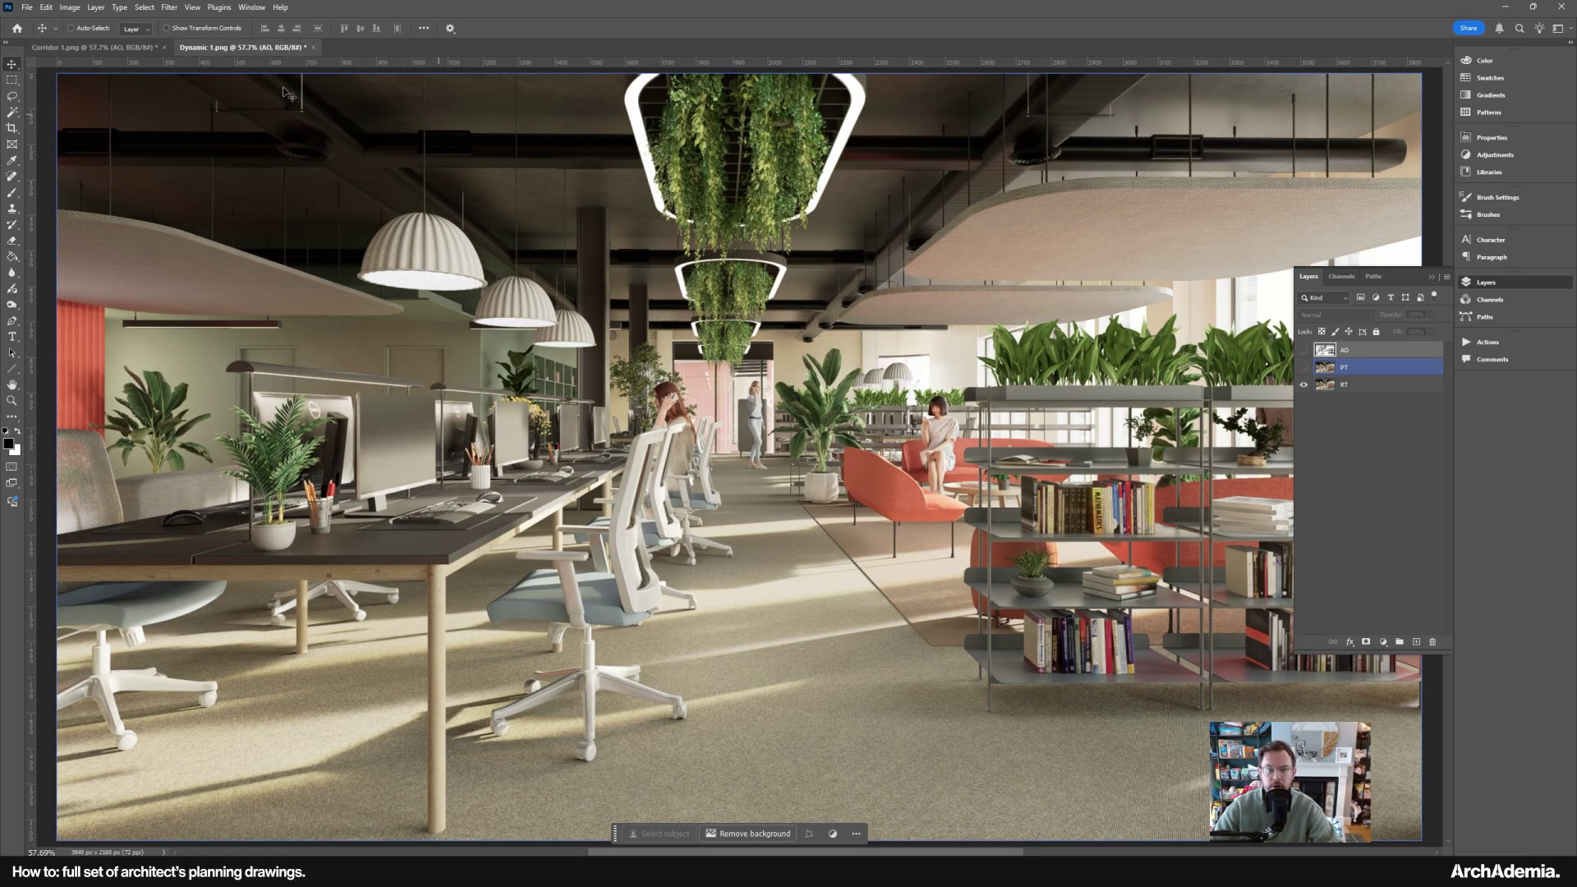
click(123, 50)
click(122, 51)
click(1303, 367)
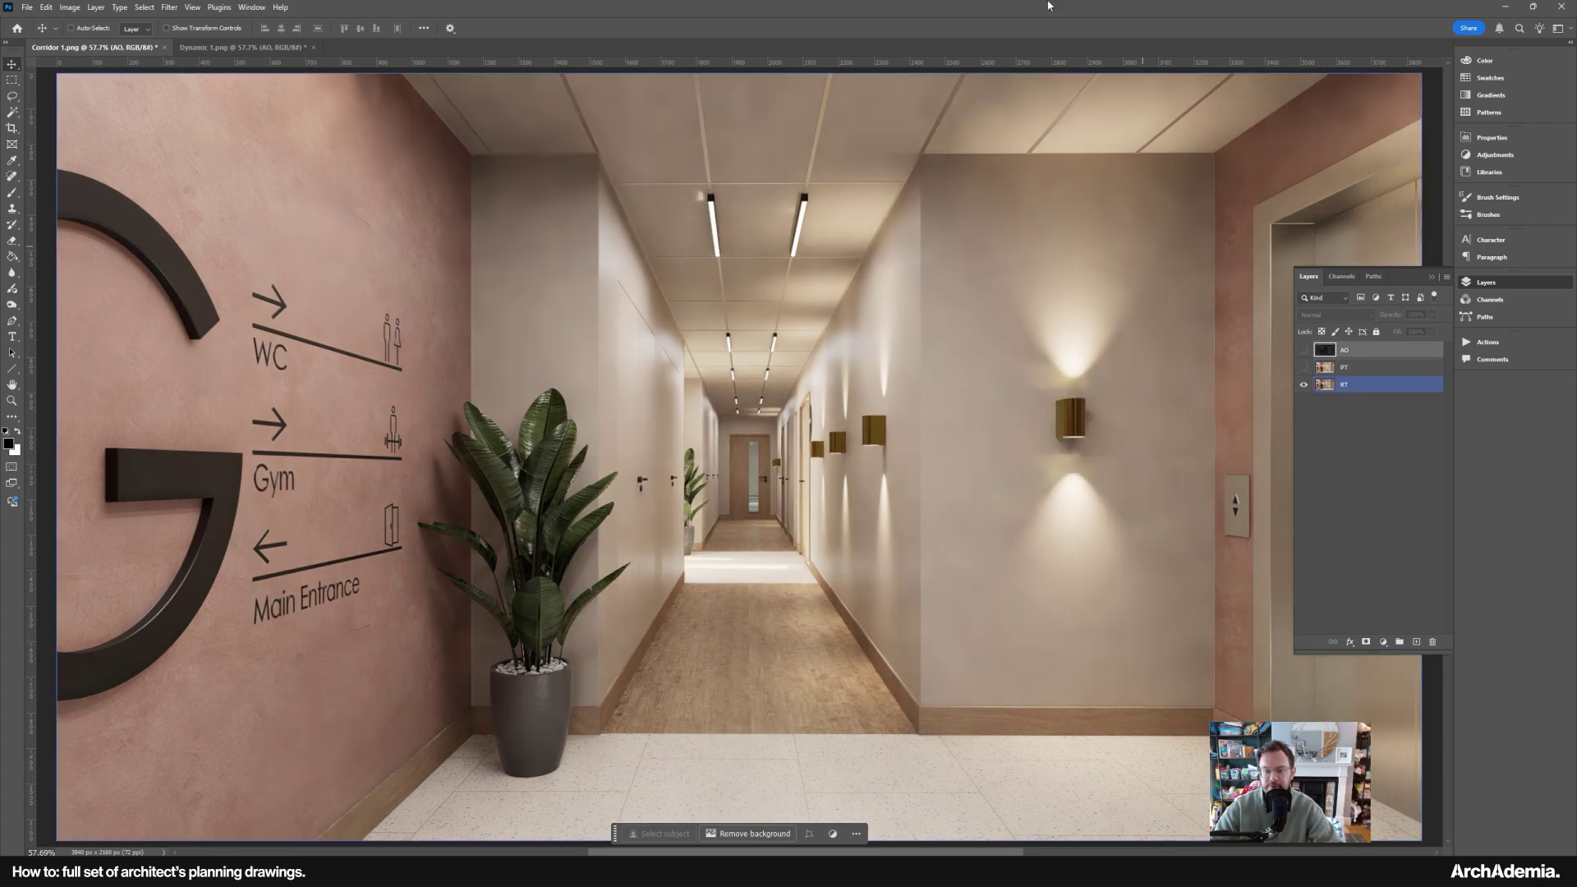
- Bring the Dynamic 1.png document to the front for comparing its PT and RT renders
click(243, 47)
click(115, 51)
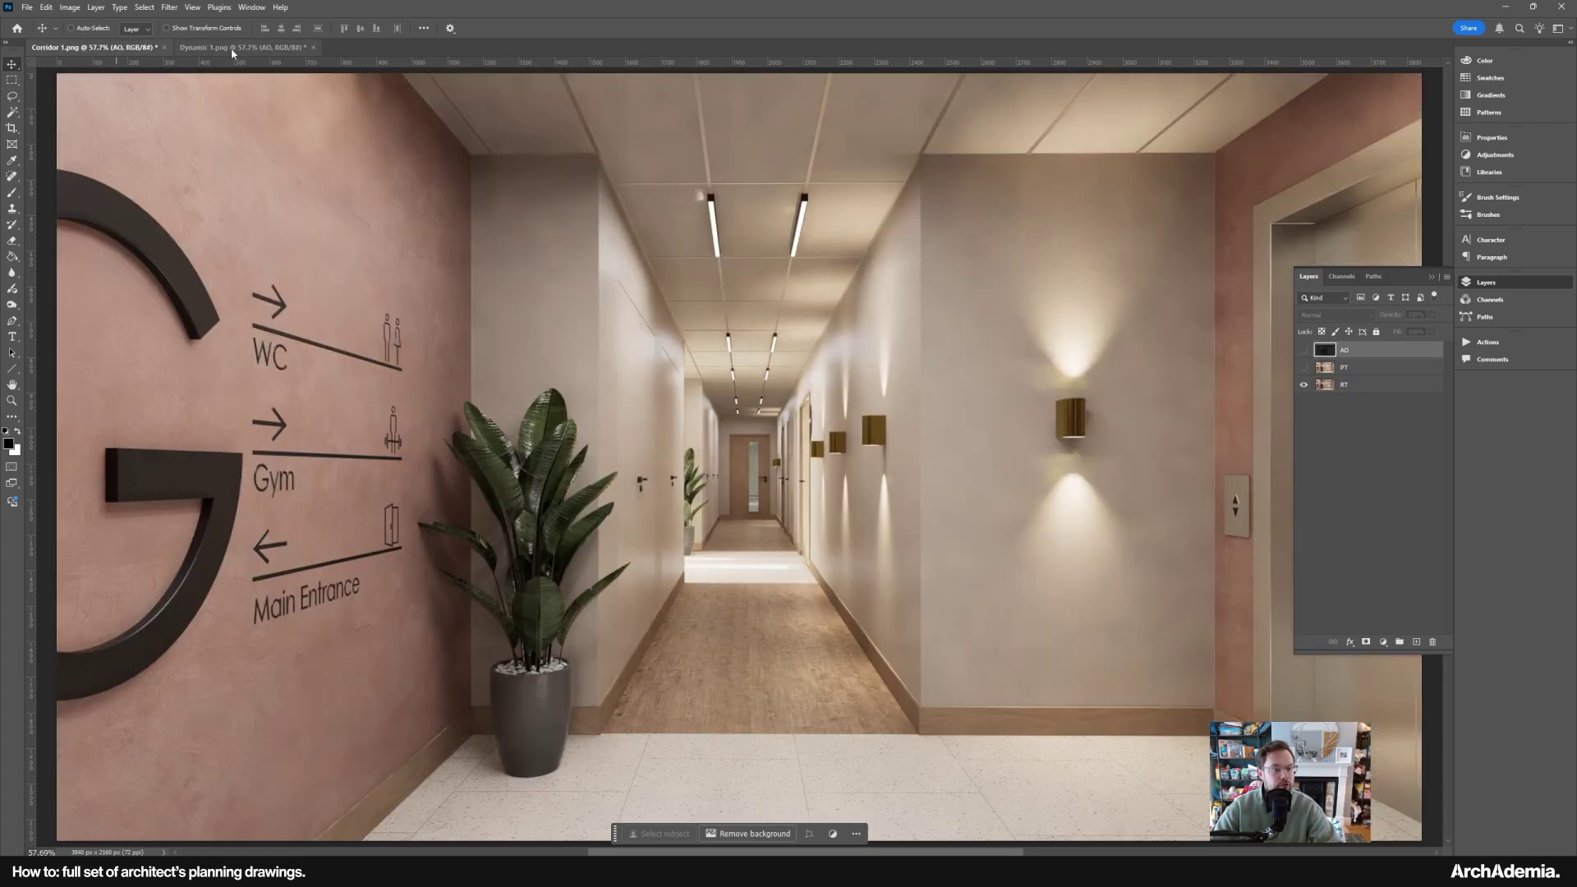
click(232, 51)
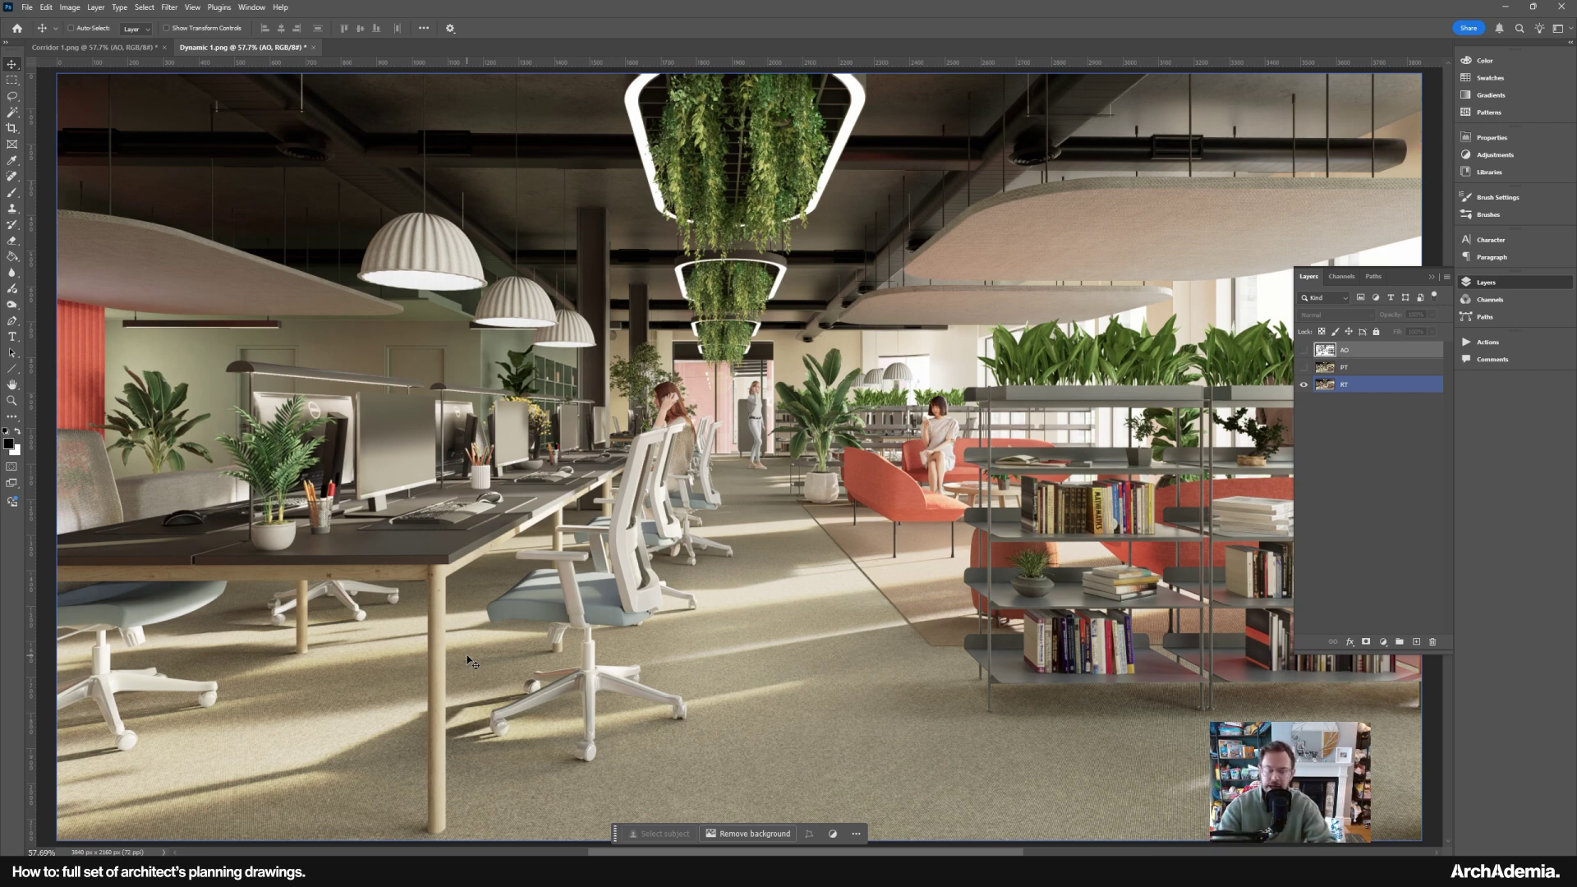
click(1356, 488)
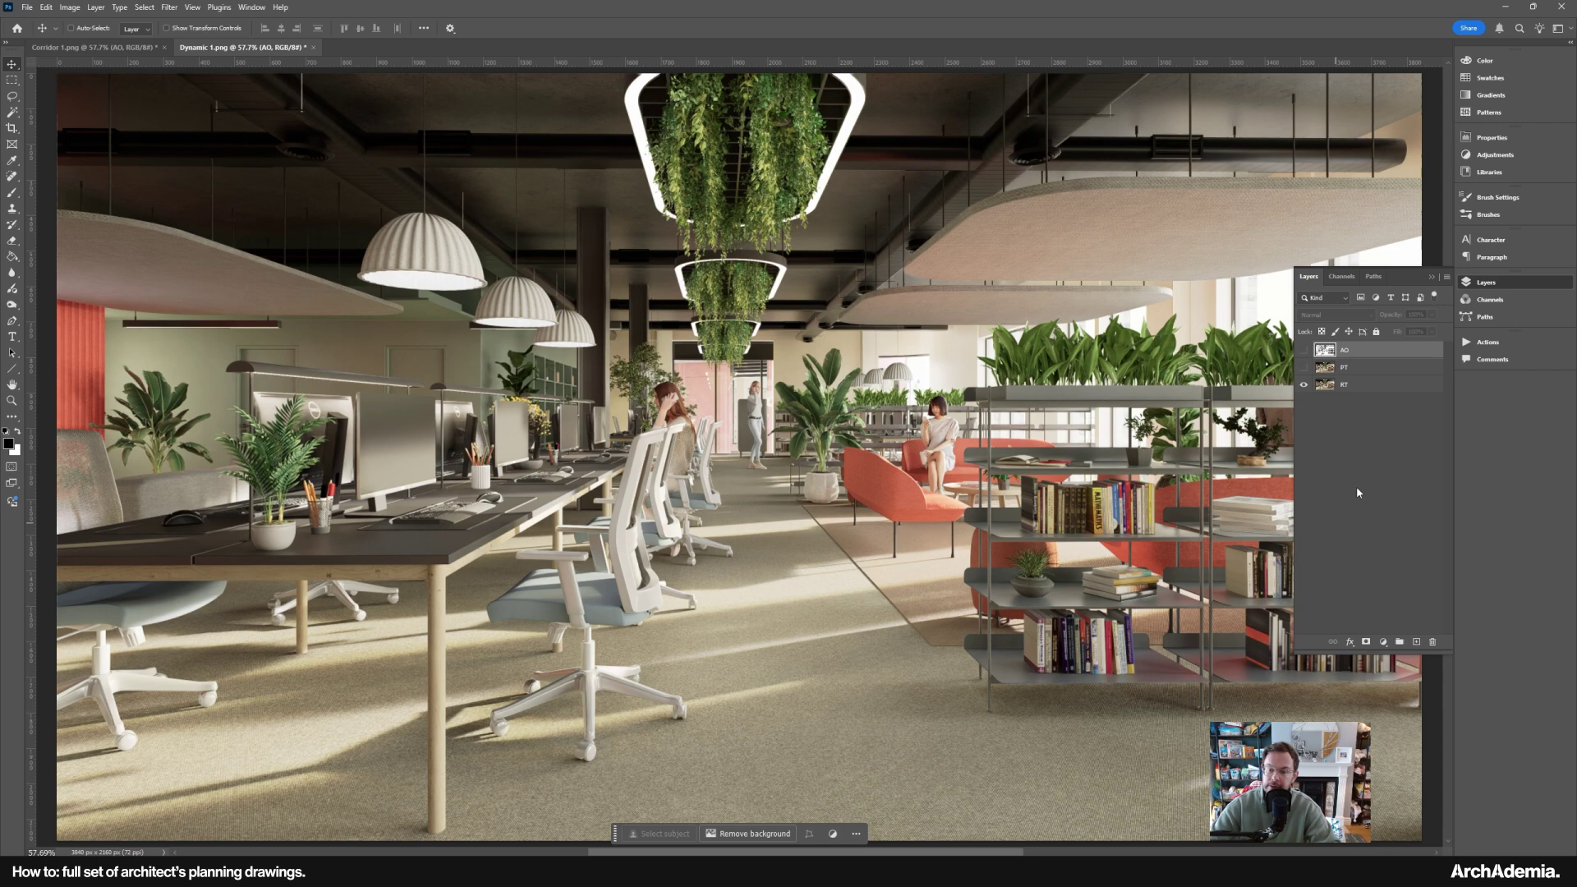
- Compare the office interior's PT and RT renders by repeatedly toggling the PT layer's visibility, leaving the PT layer shown
click(1303, 368)
click(1303, 370)
click(1303, 370)
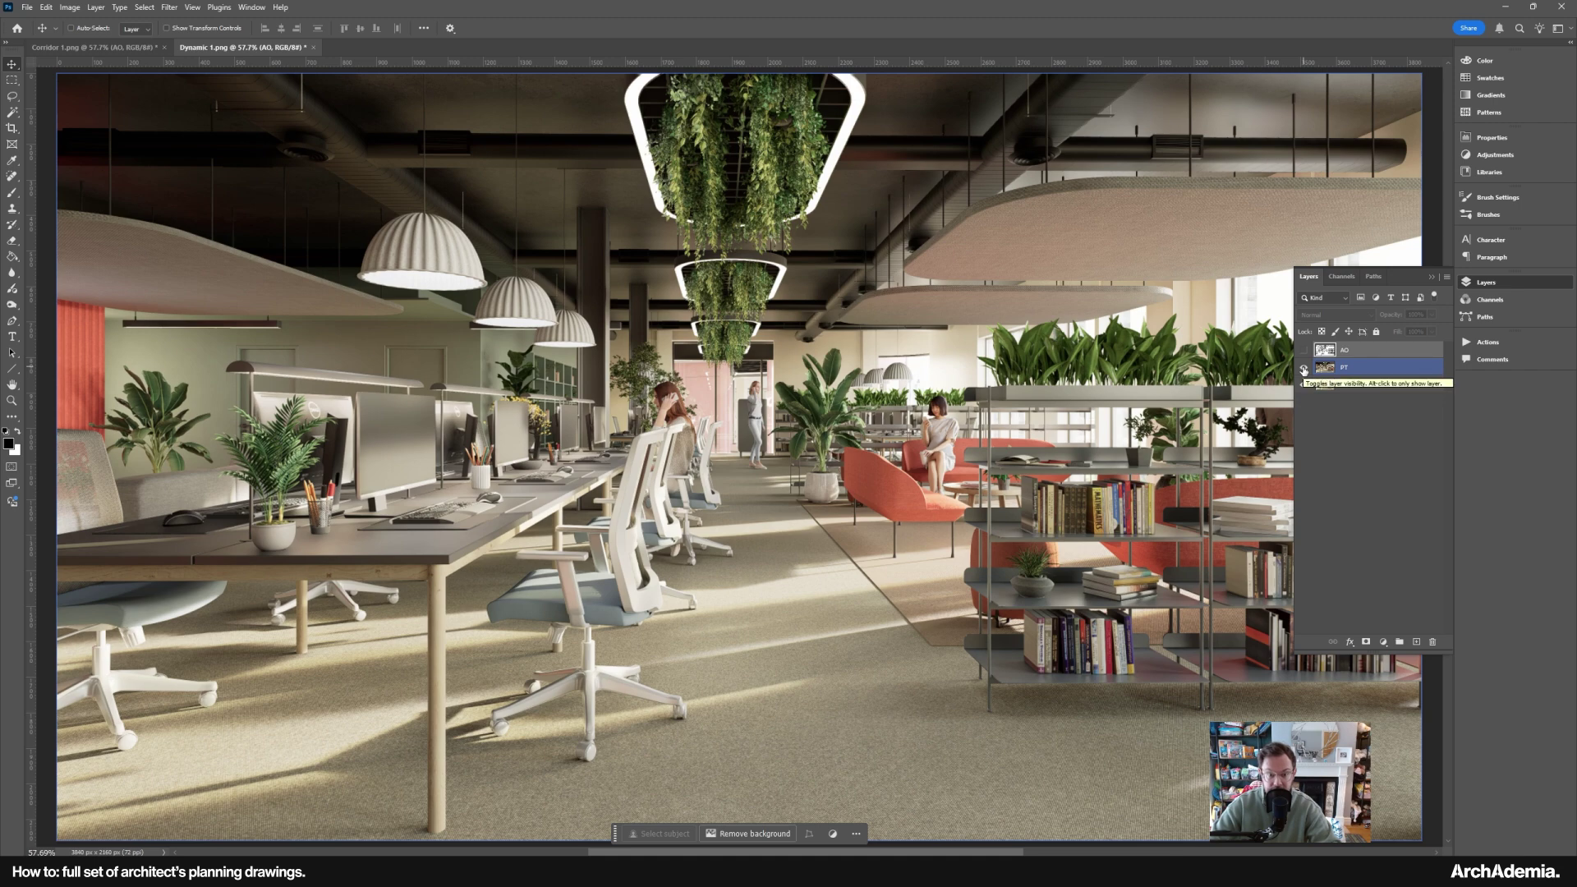
click(1303, 370)
click(1303, 370)
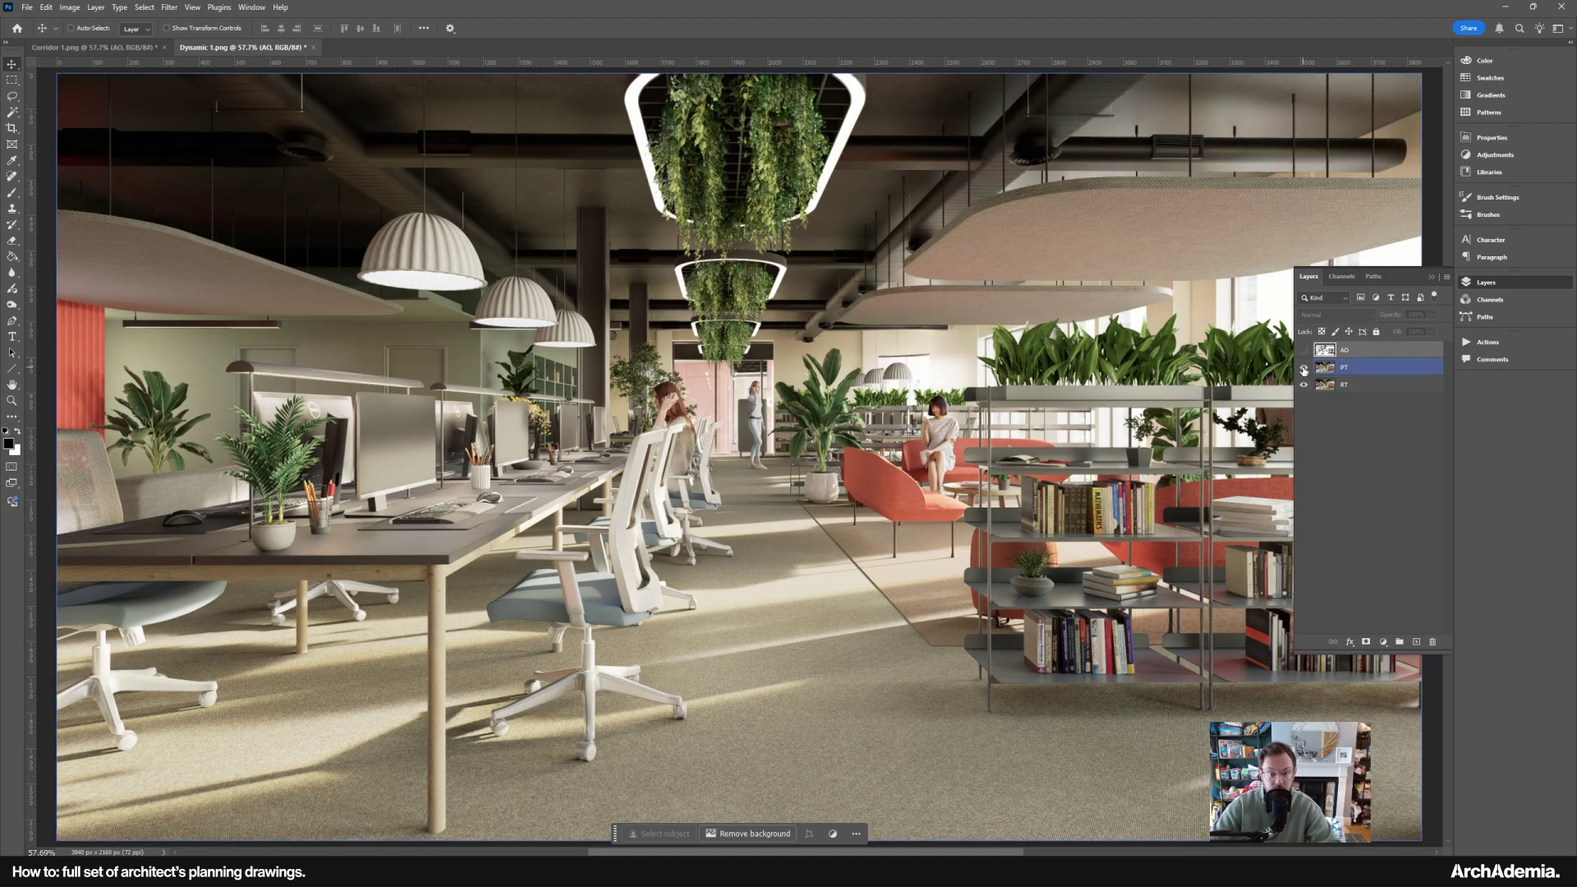
click(1303, 370)
click(1303, 370)
click(1303, 370)
click(1303, 370)
click(1303, 370)
click(1303, 370)
click(1303, 369)
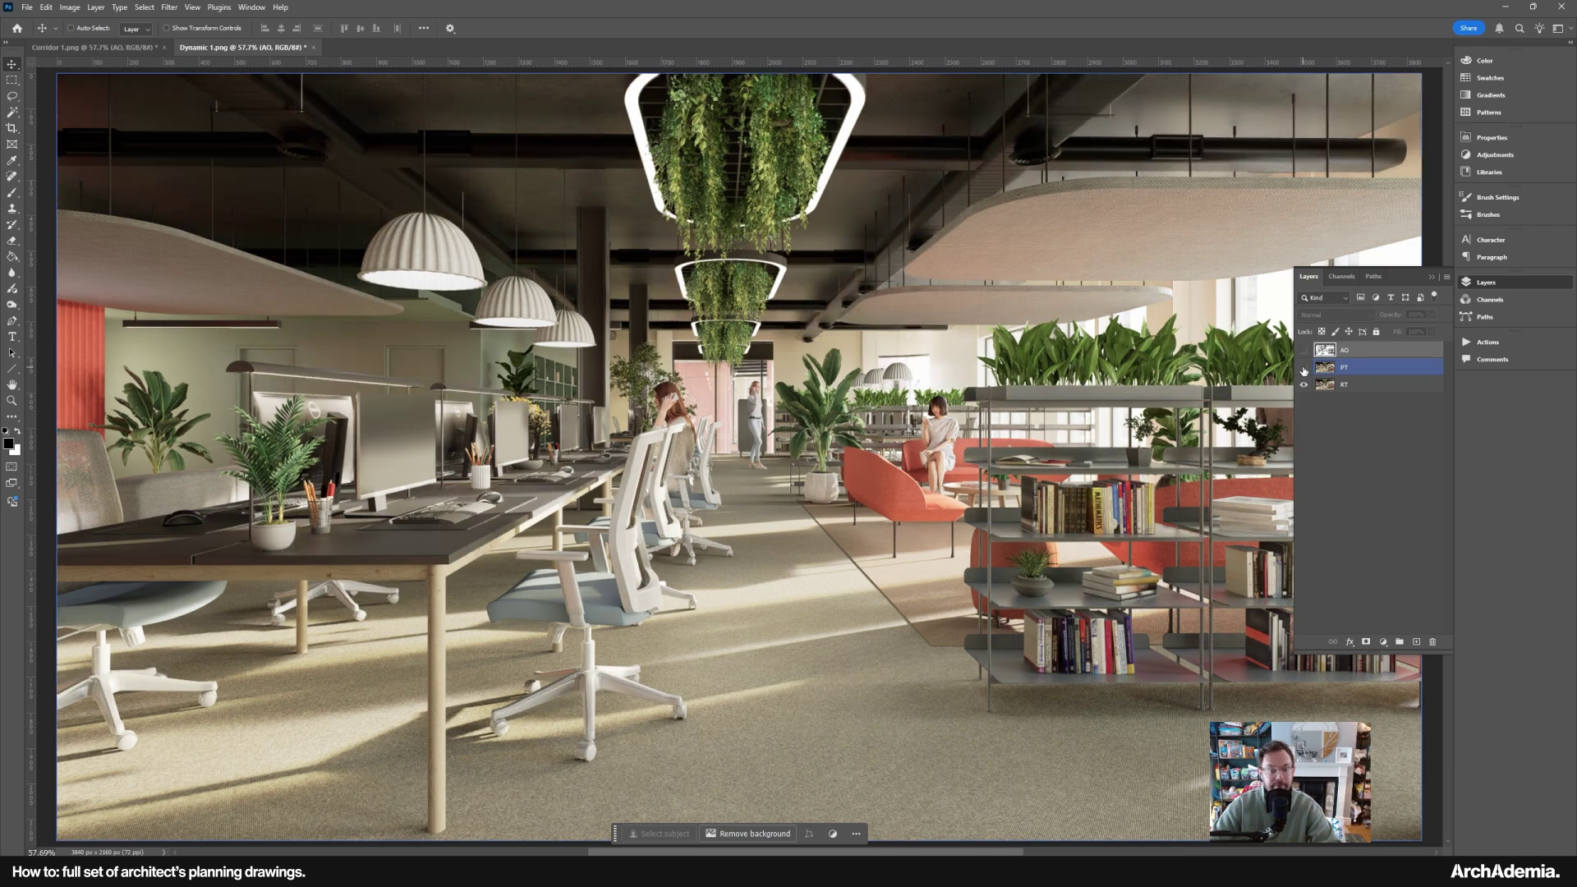
click(1303, 370)
click(1303, 370)
click(1303, 369)
click(1303, 369)
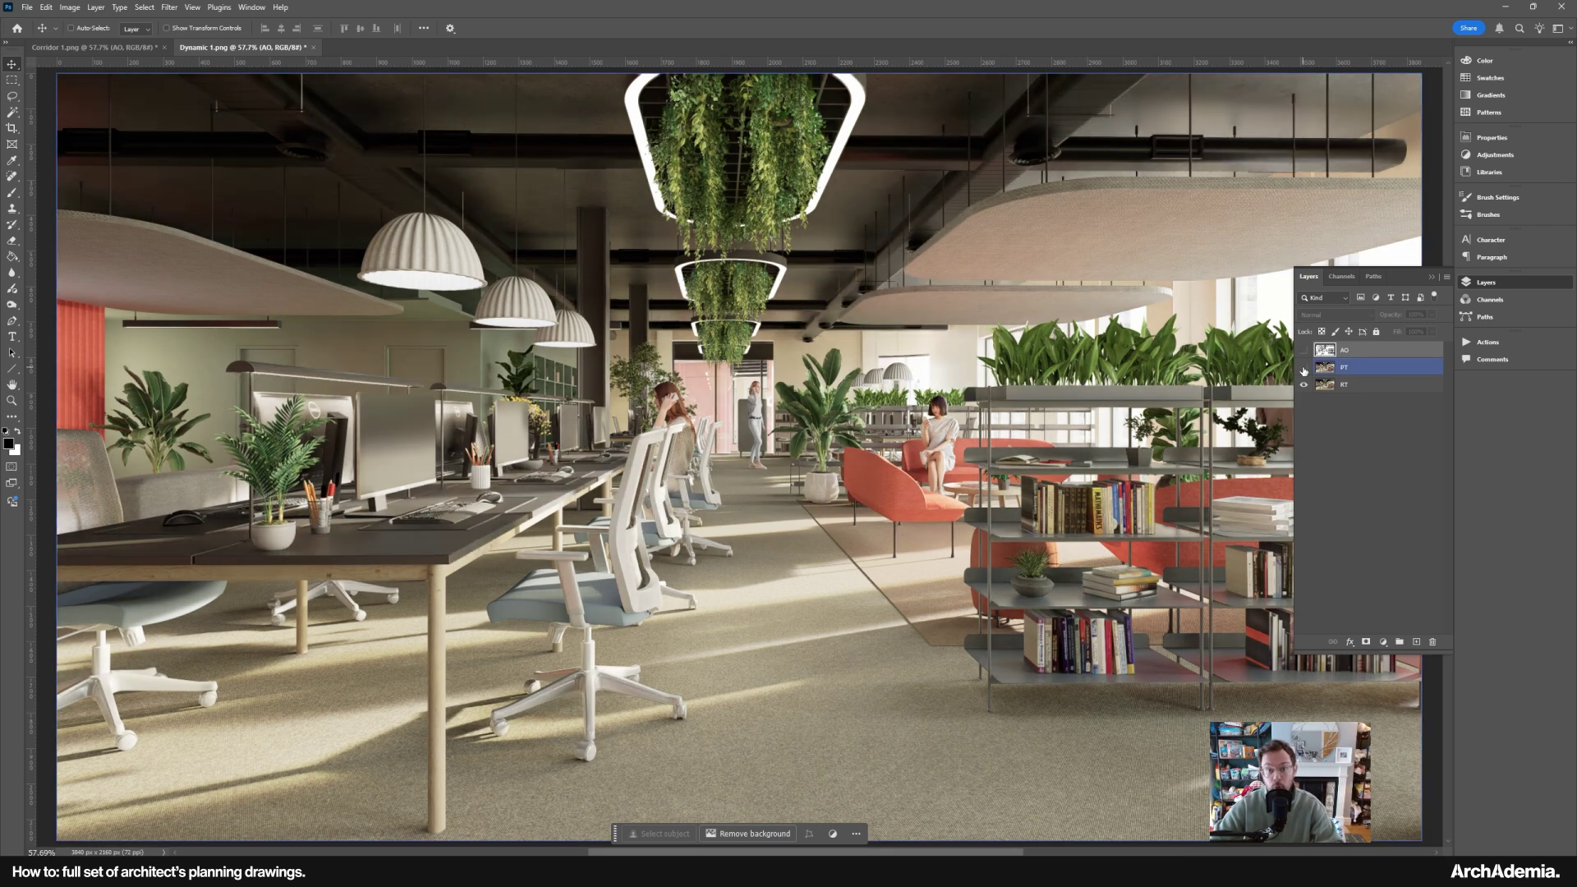
click(1303, 370)
click(1304, 369)
click(1304, 369)
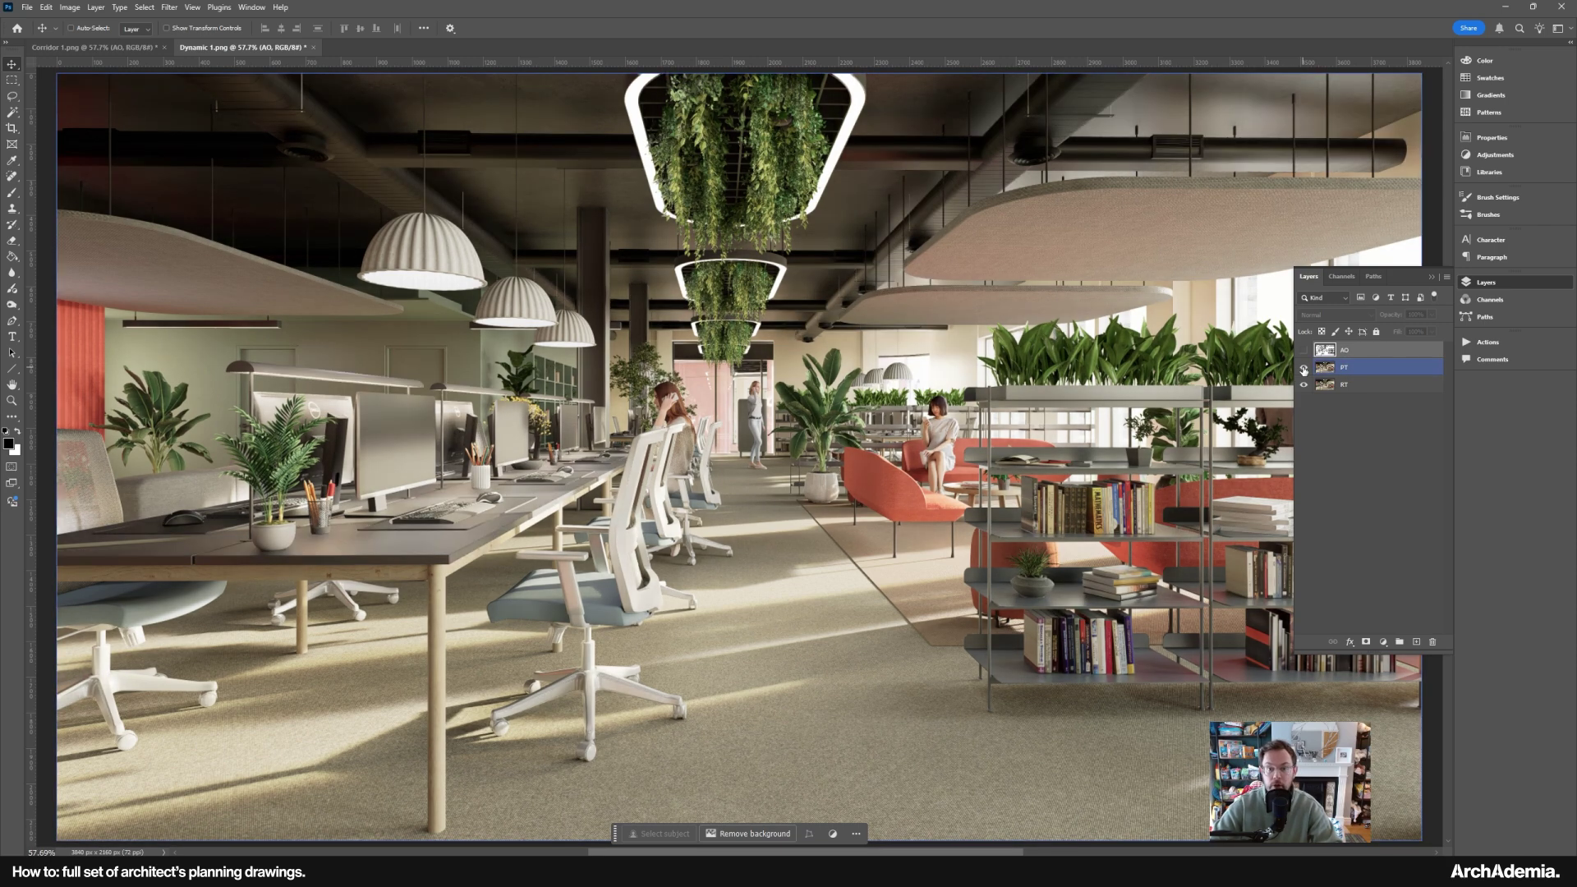
click(1303, 370)
click(1303, 370)
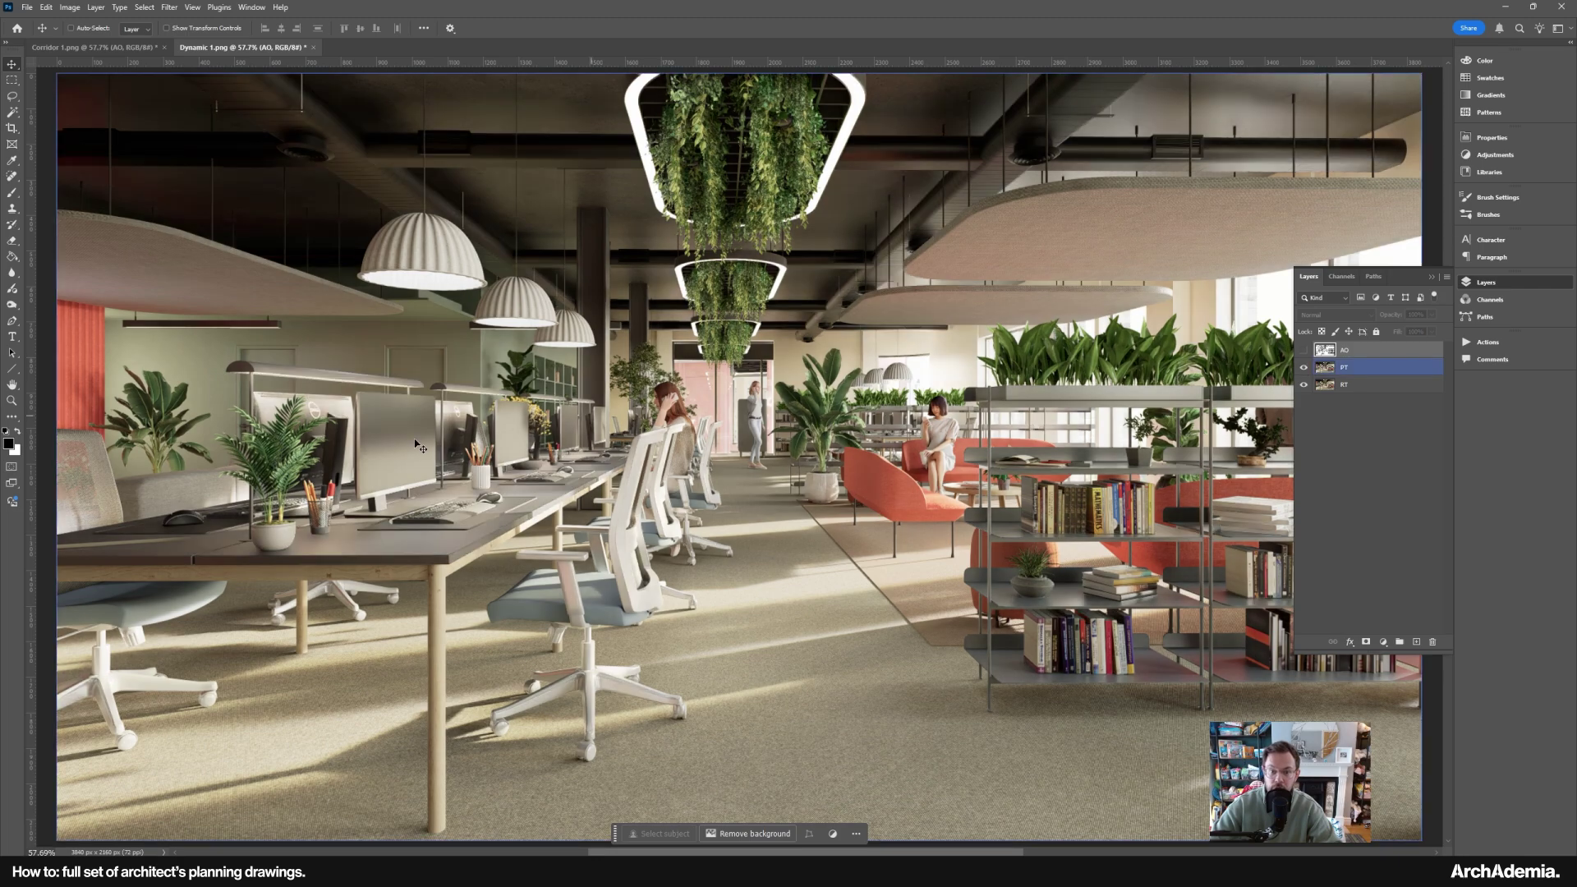
- Examine the shadows and reflections around the bookshelf's lower shelves in close-up with the PT layer shown and hidden
click(12, 400)
drag(1027, 670, 863, 646)
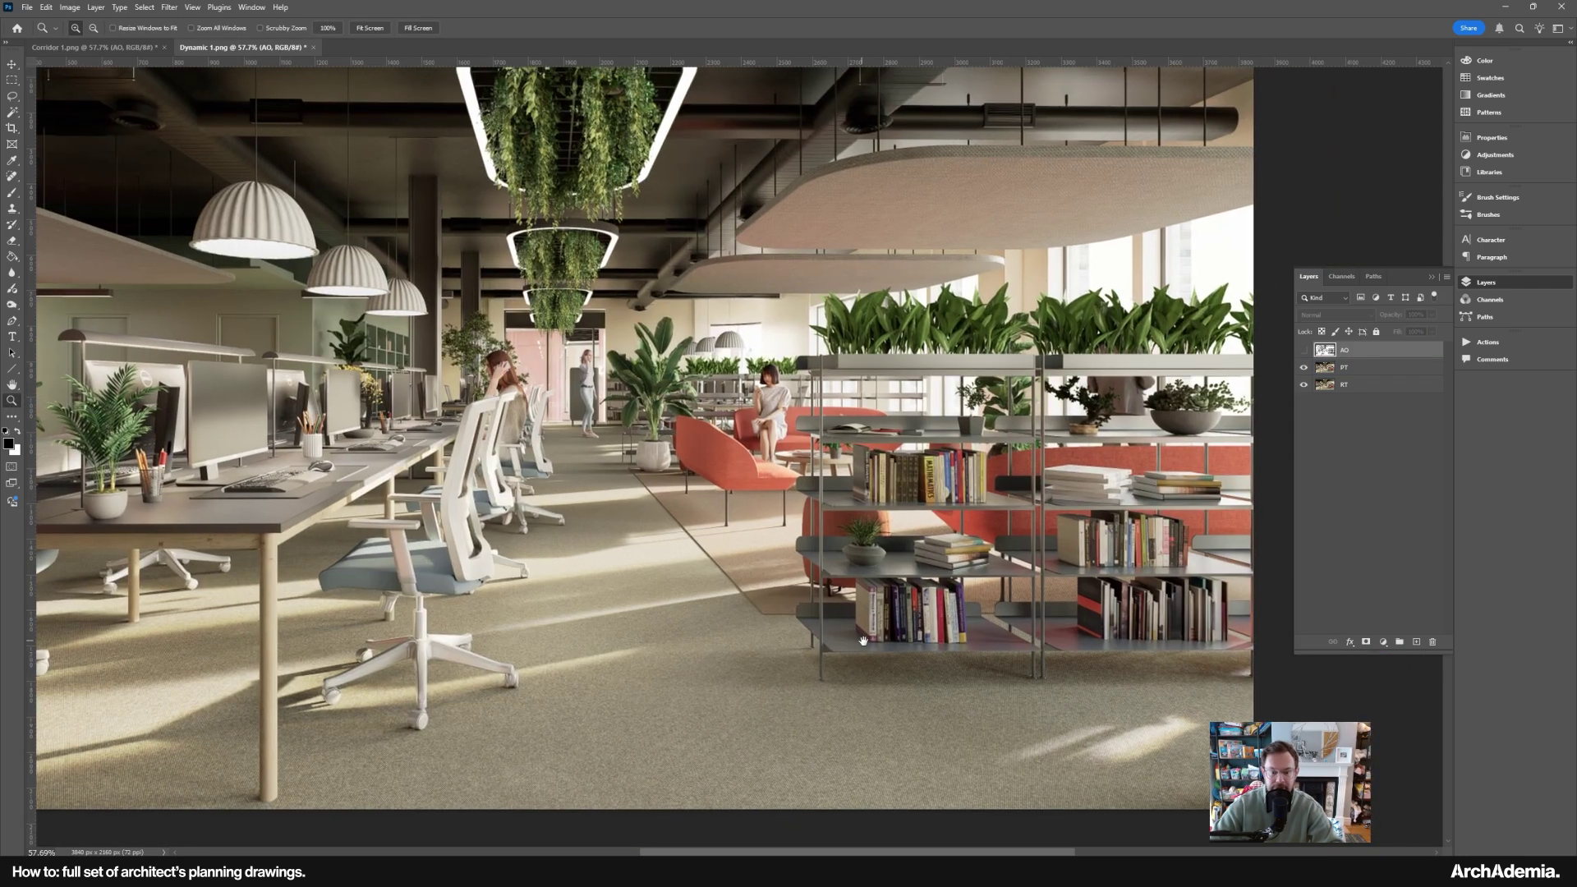
click(792, 608)
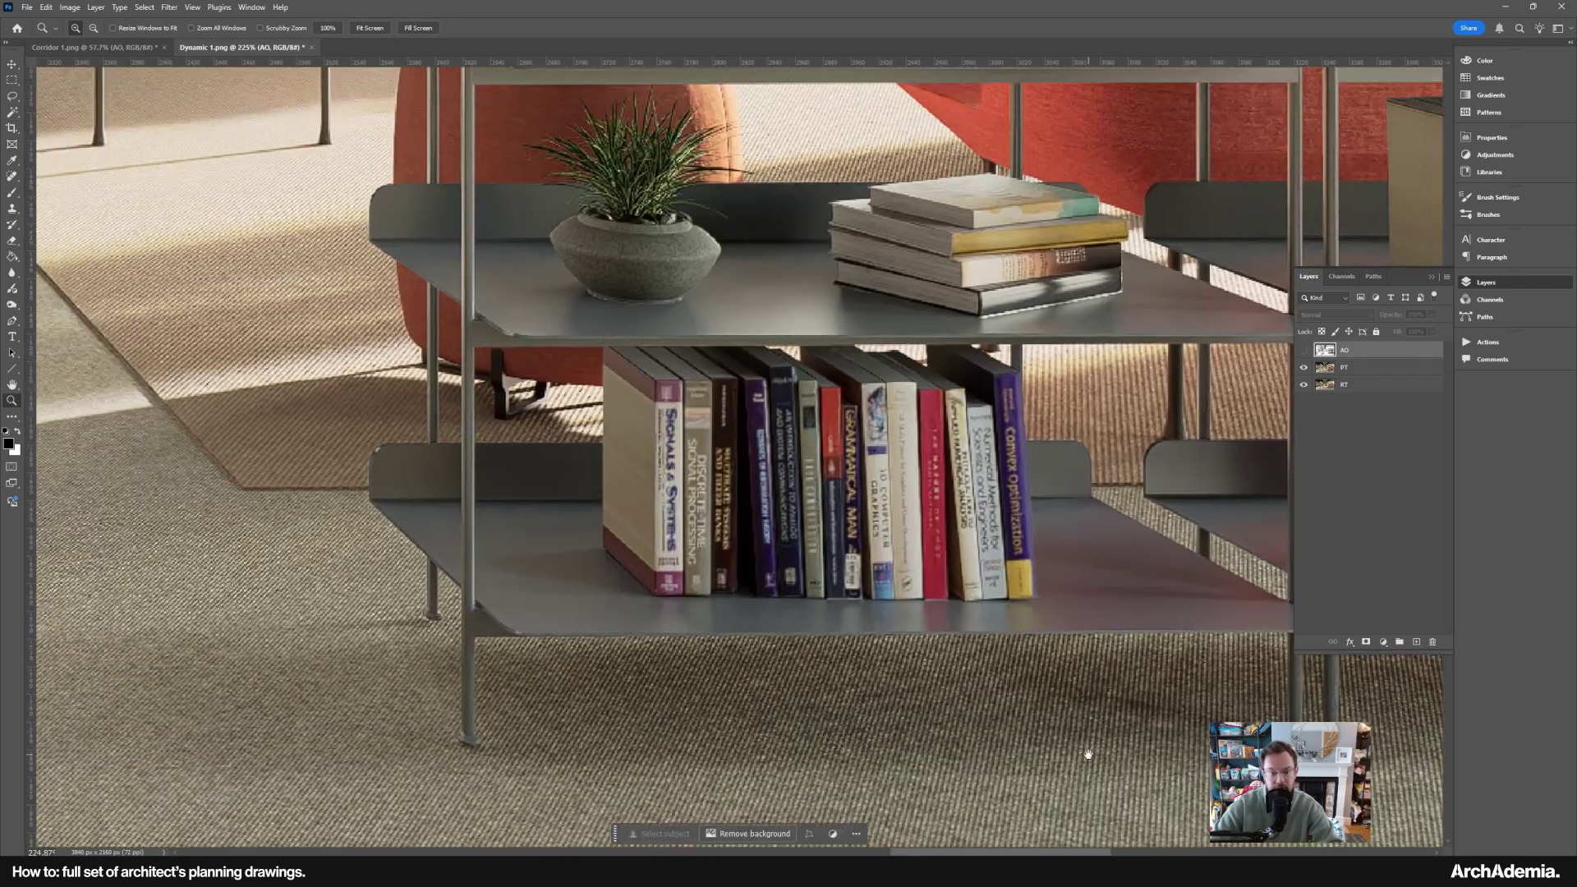
click(1302, 368)
click(1301, 370)
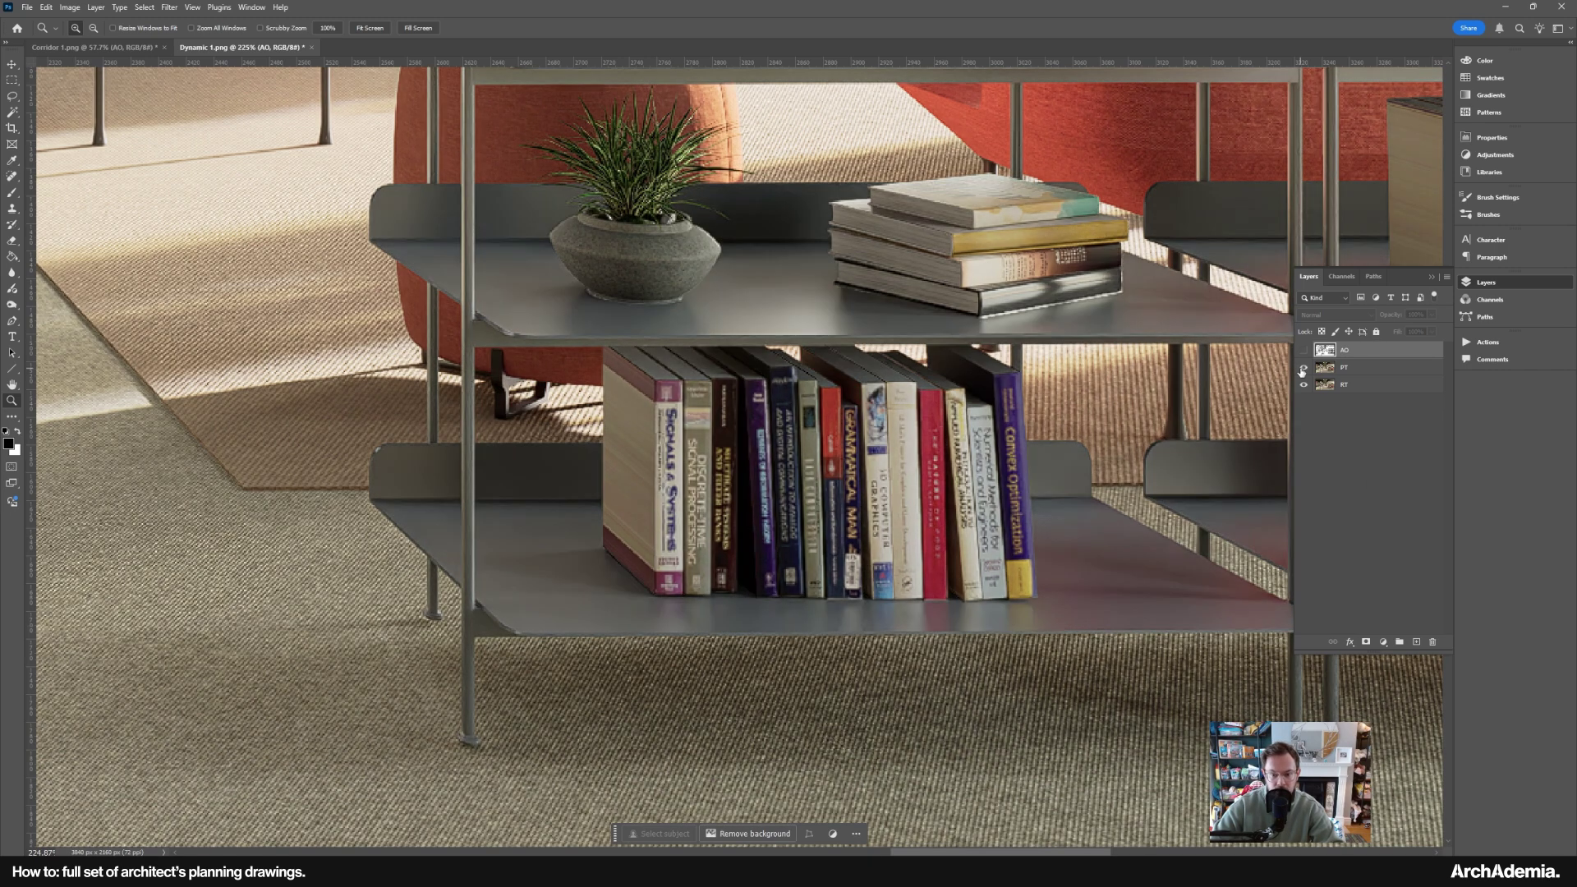
click(1301, 370)
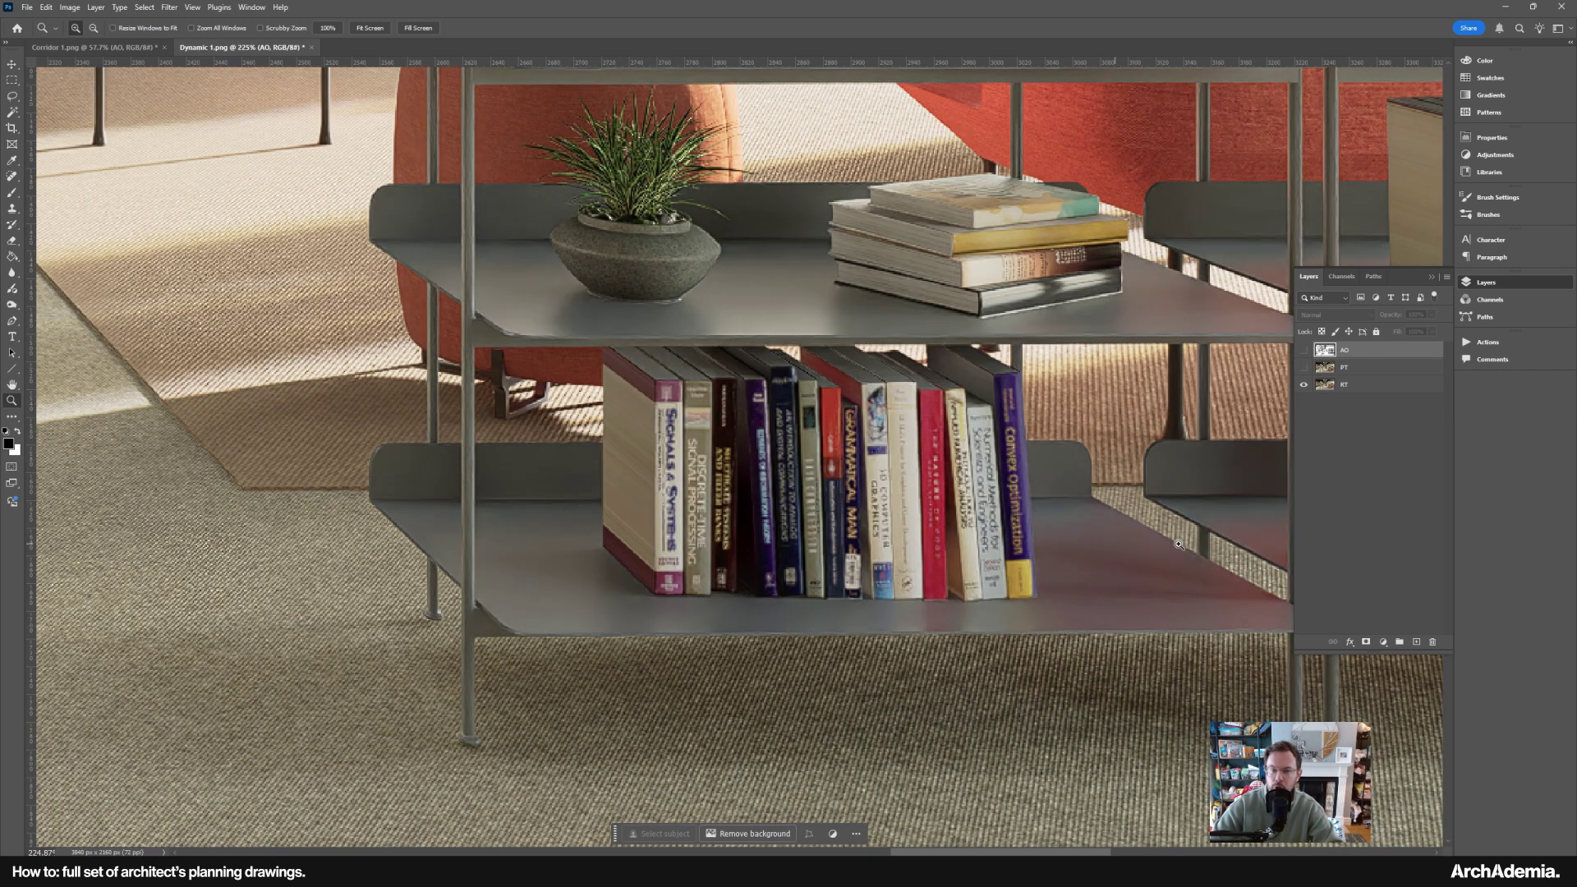
click(1303, 369)
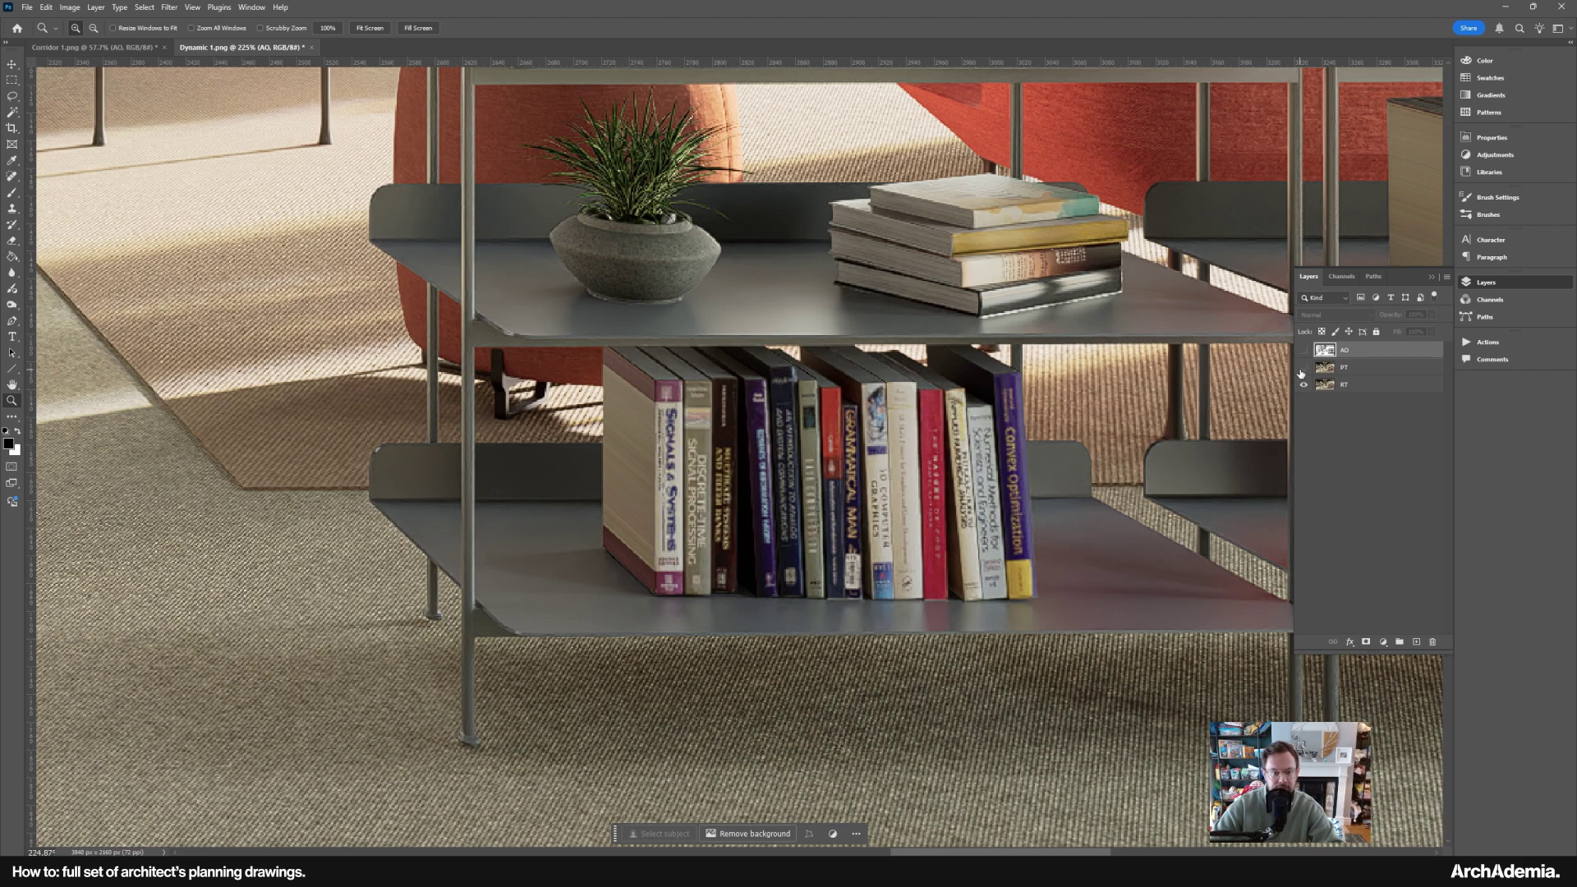
click(1302, 368)
click(1302, 368)
click(1302, 367)
drag(786, 716, 1054, 671)
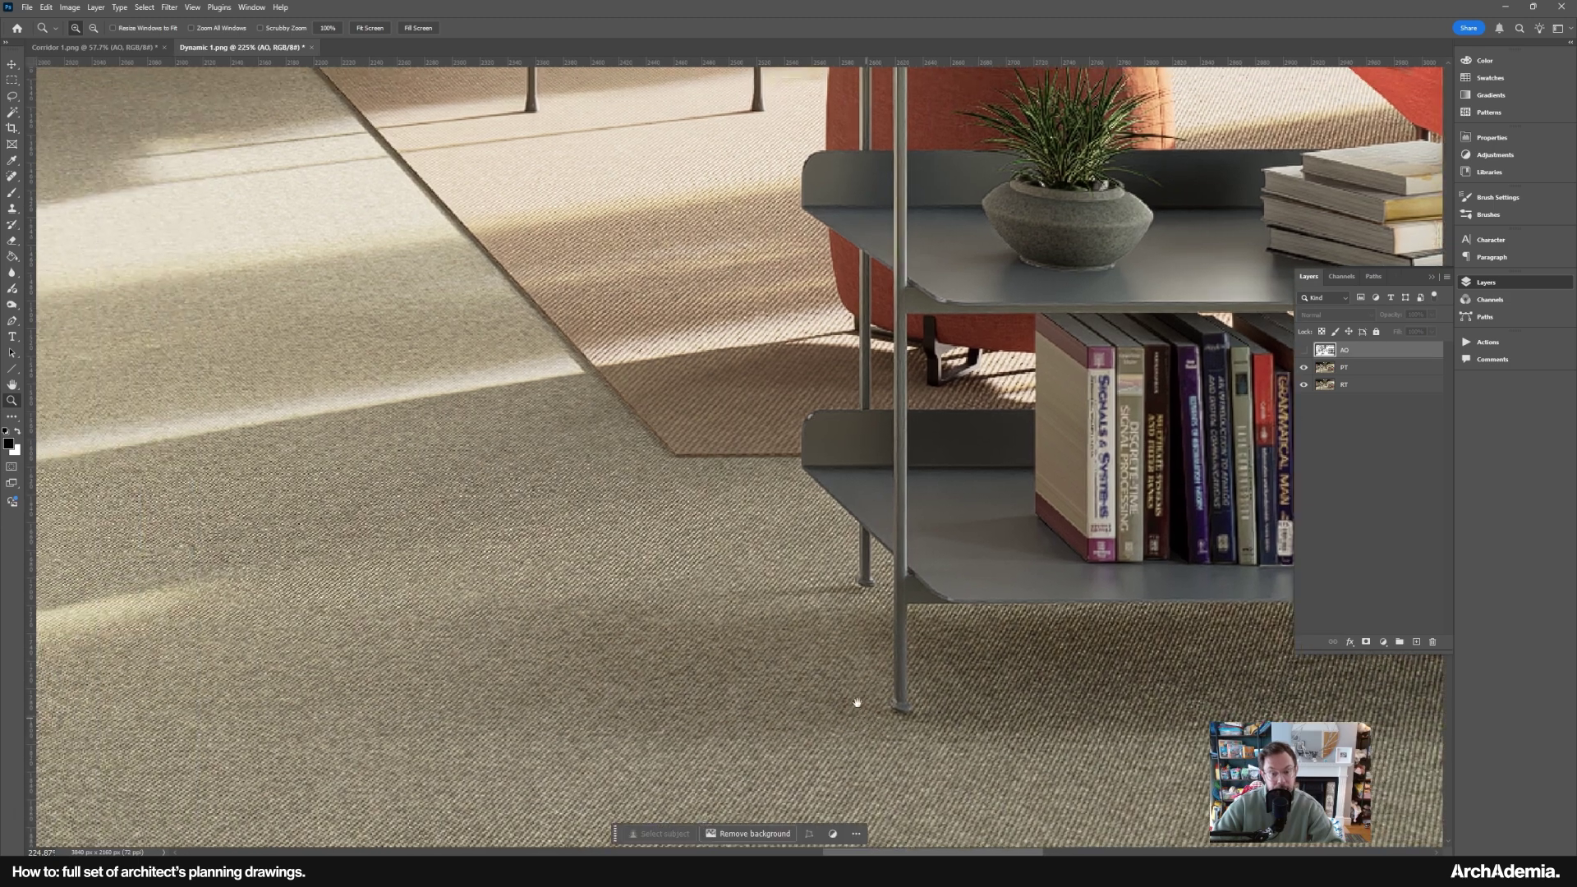
- Compare the contact shadows under the foreground office chair's base with the PT layer hidden and shown
right_click(716, 563)
click(741, 574)
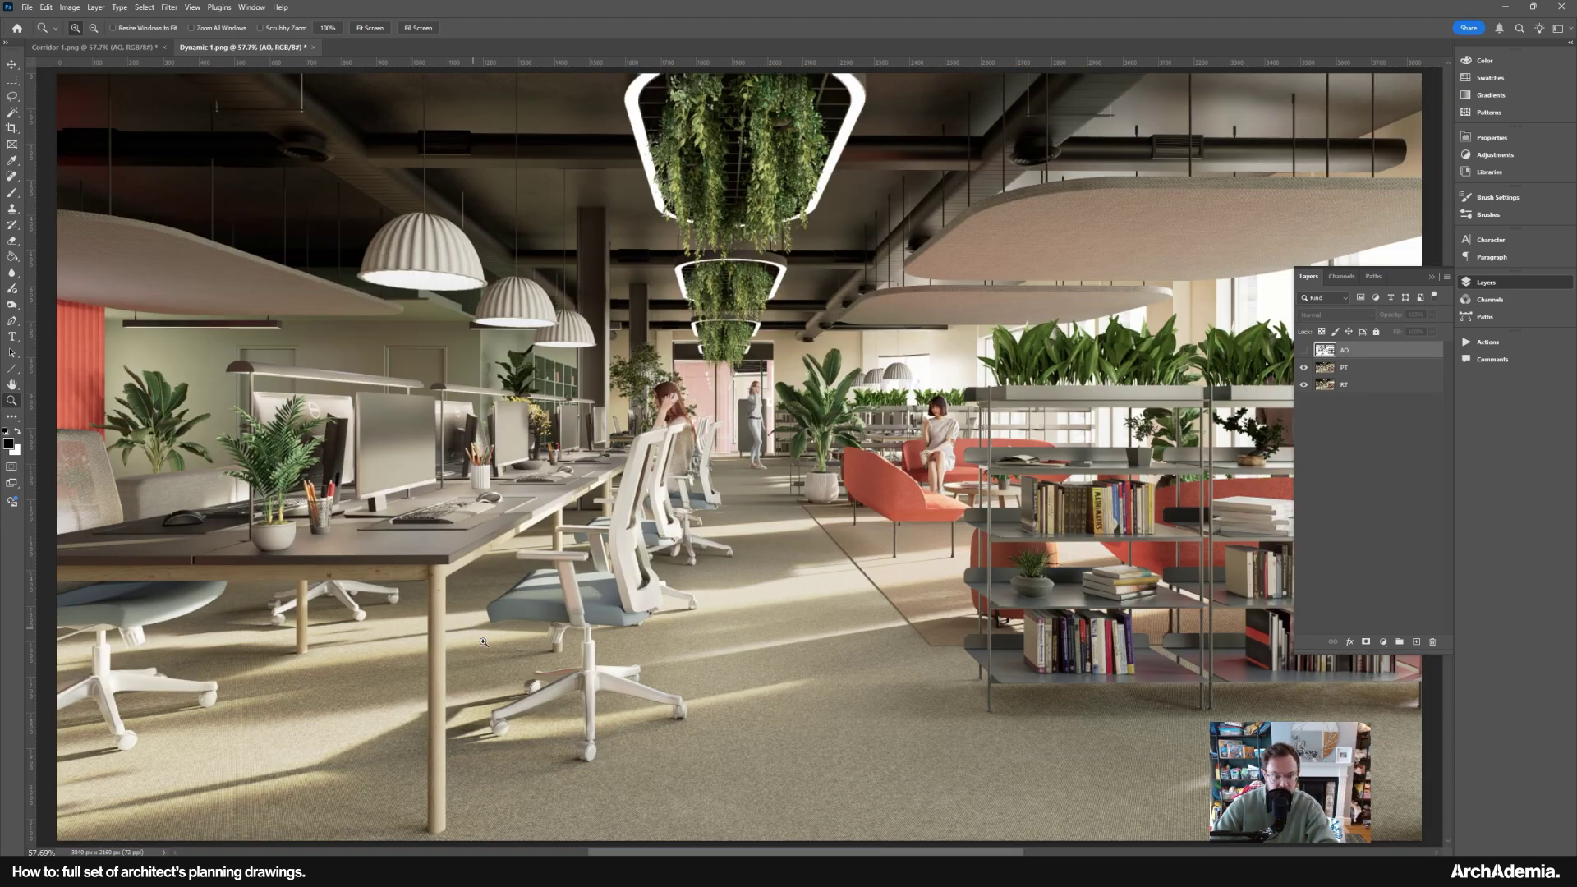
drag(483, 641, 720, 802)
click(1302, 368)
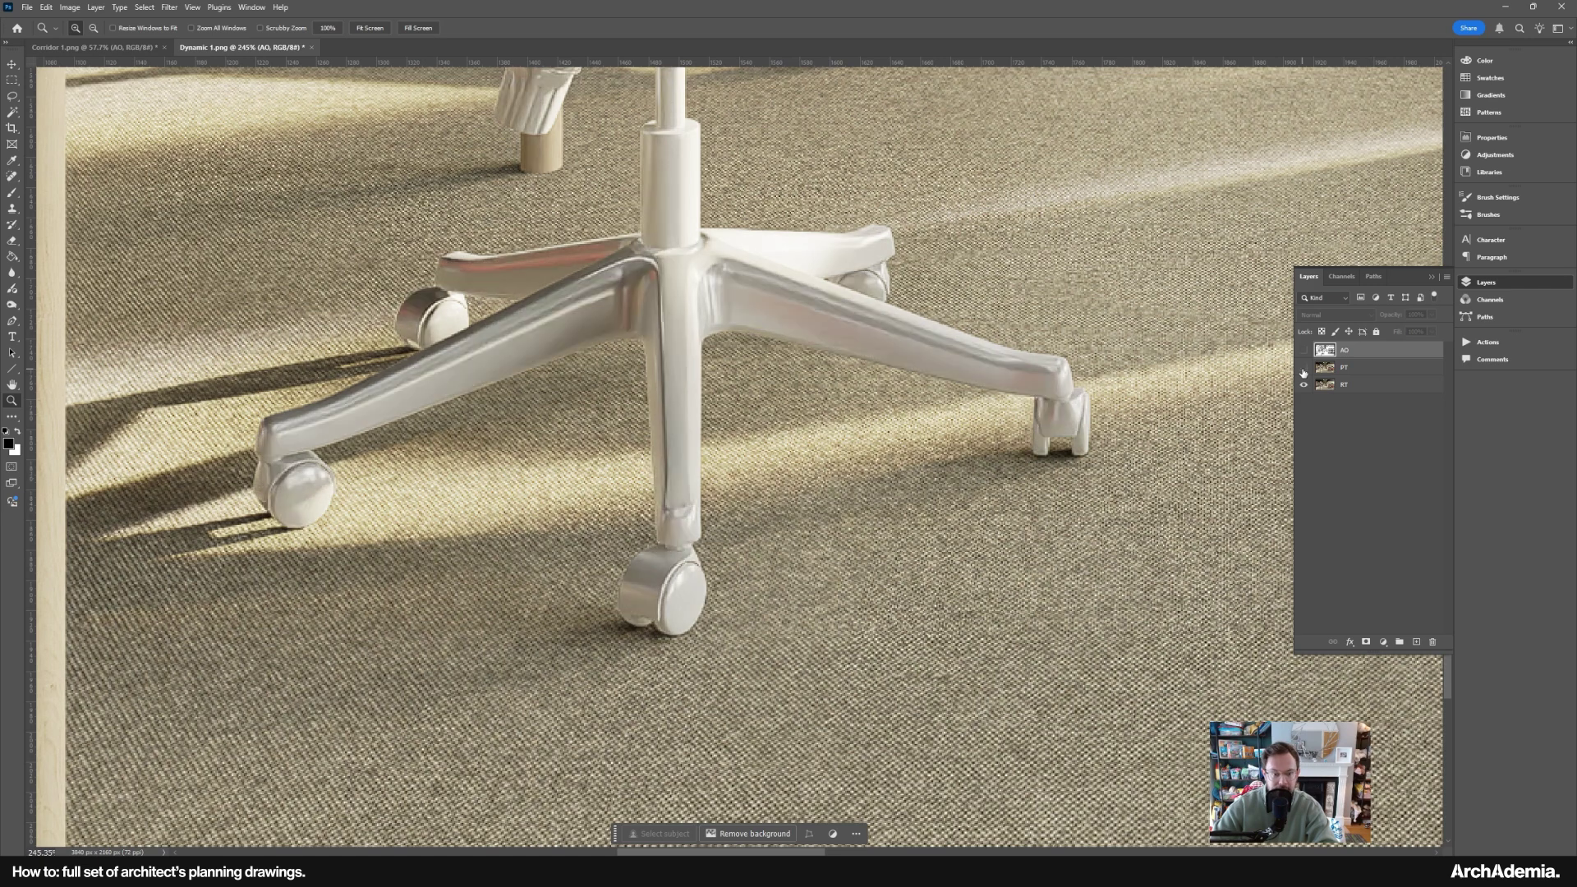
click(1302, 369)
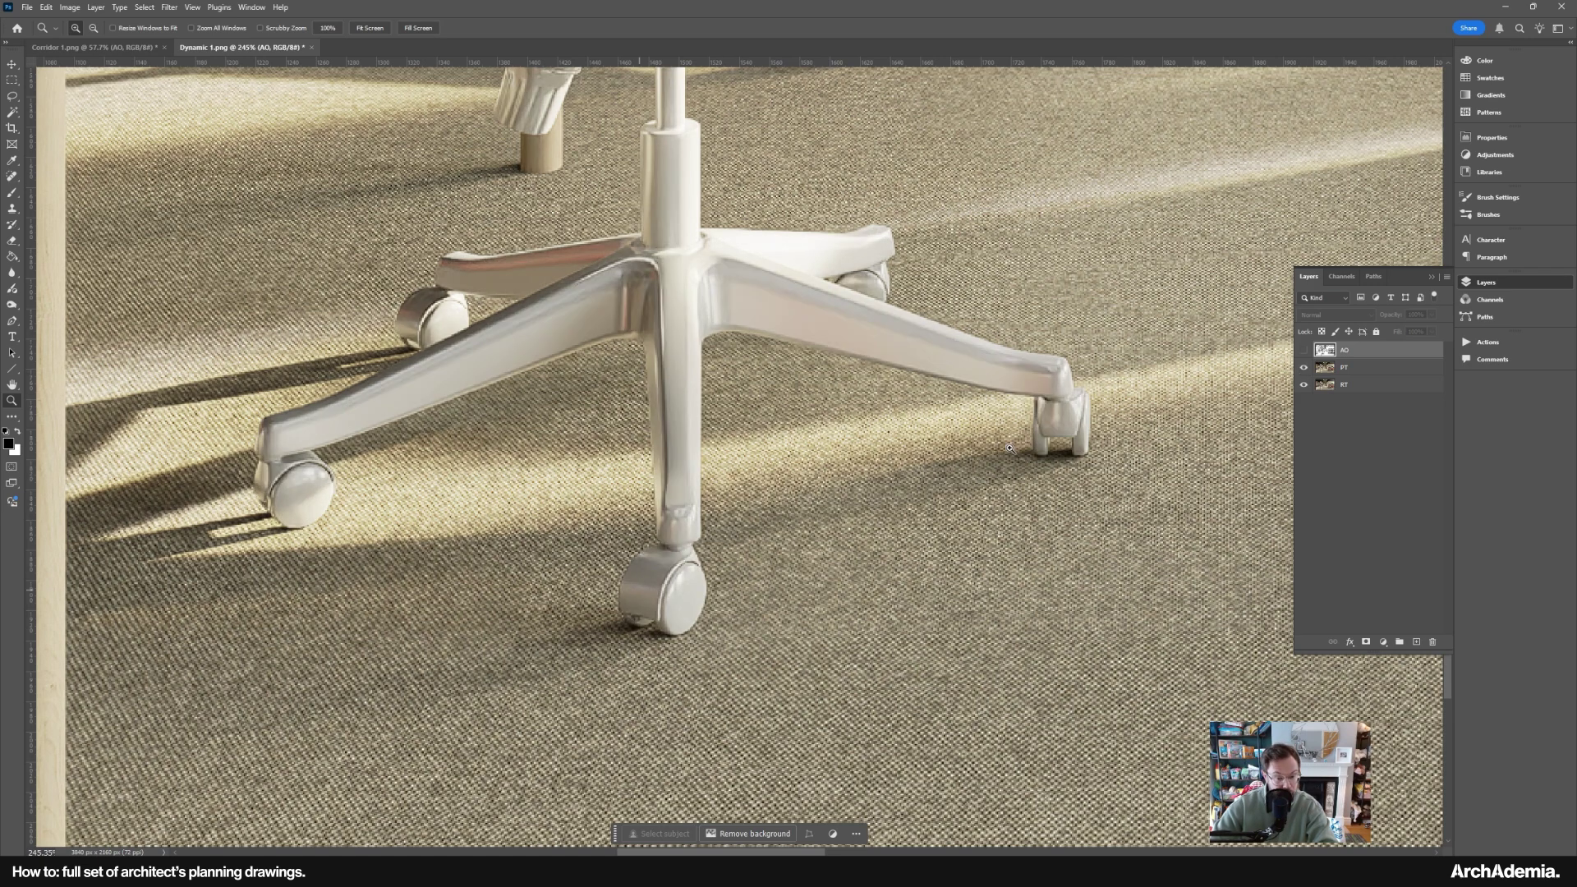
- Recheck the caster shadows on the carpet by repeatedly toggling the PT layer's visibility, leaving the PT layer shown
click(1304, 368)
click(1304, 369)
click(1304, 369)
click(1303, 369)
click(1303, 368)
click(1303, 368)
right_click(925, 514)
click(953, 513)
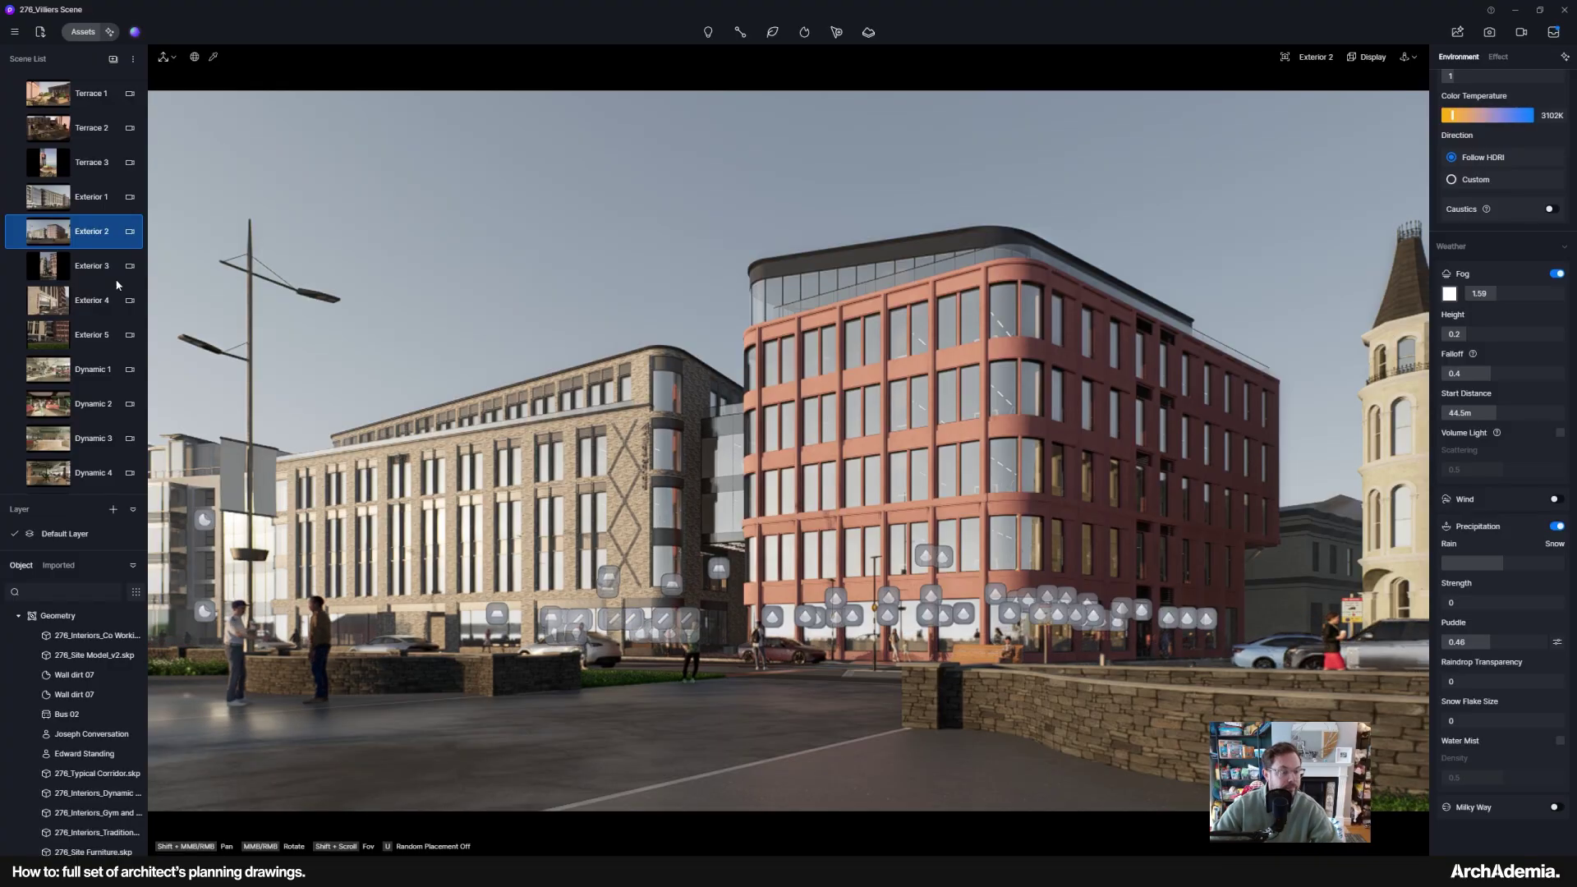
- Switch to D5 Render, load the Exterior 1 scene and review the Real-time Path Tracing option in the Rendering preferences
click(87, 205)
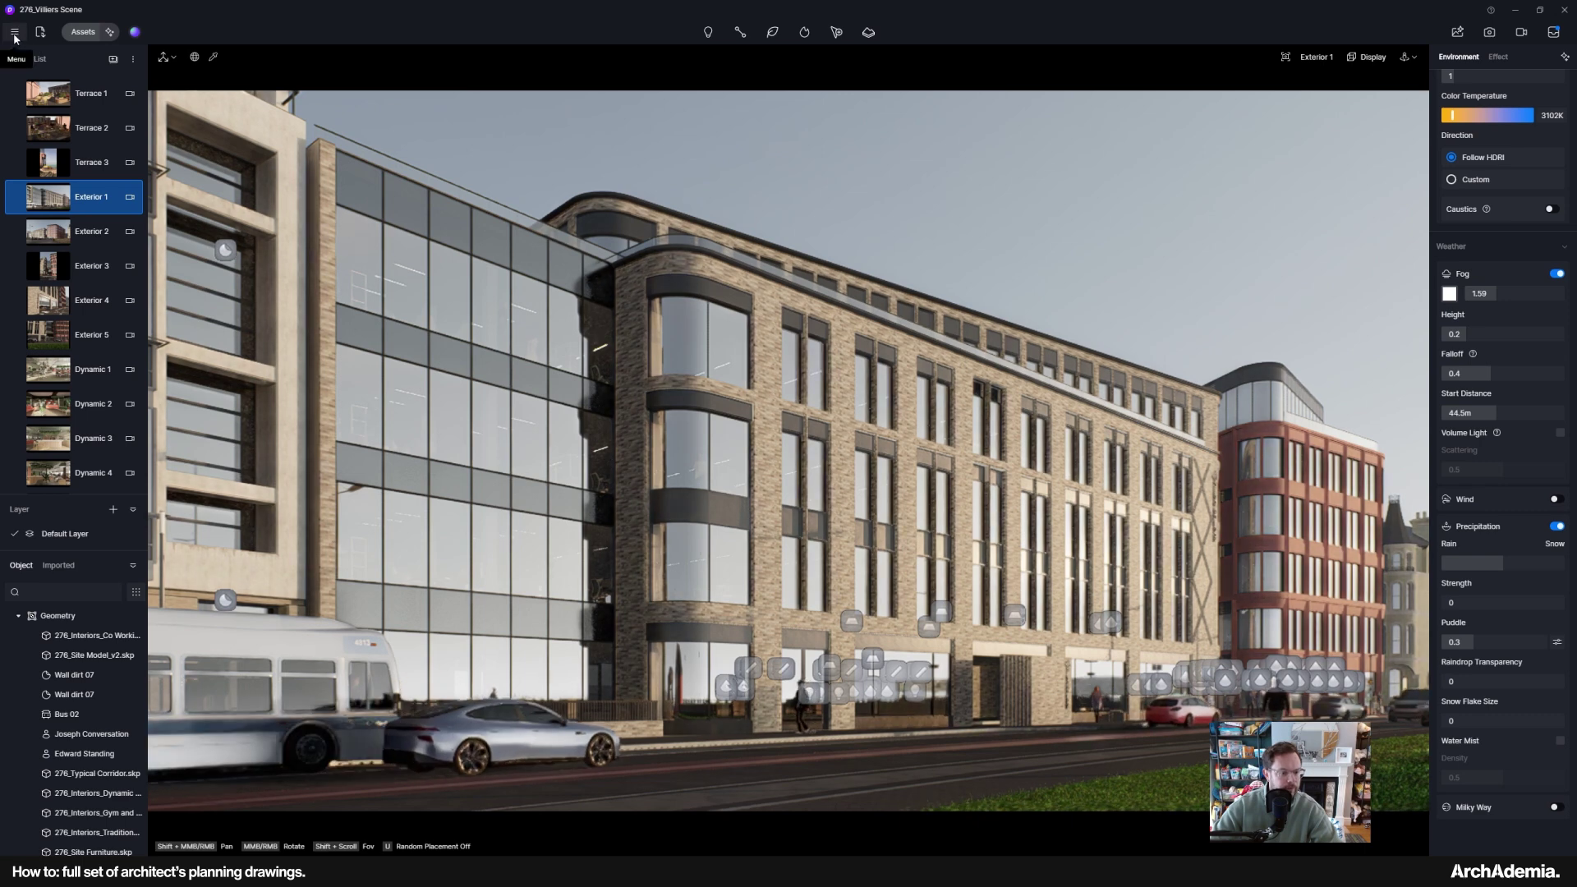
click(15, 31)
click(43, 197)
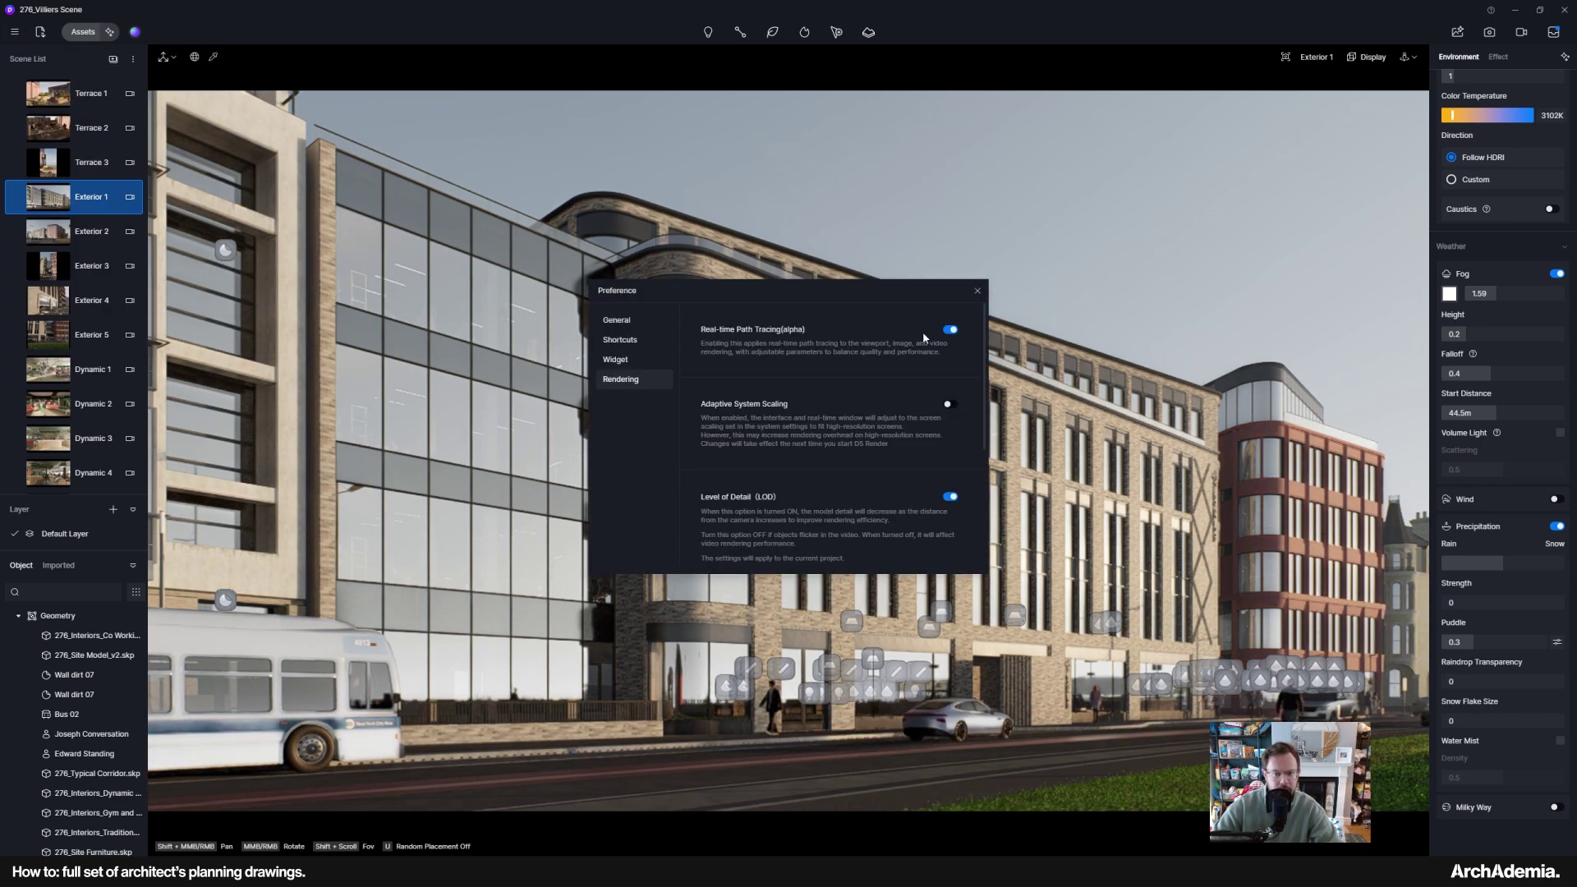
click(977, 291)
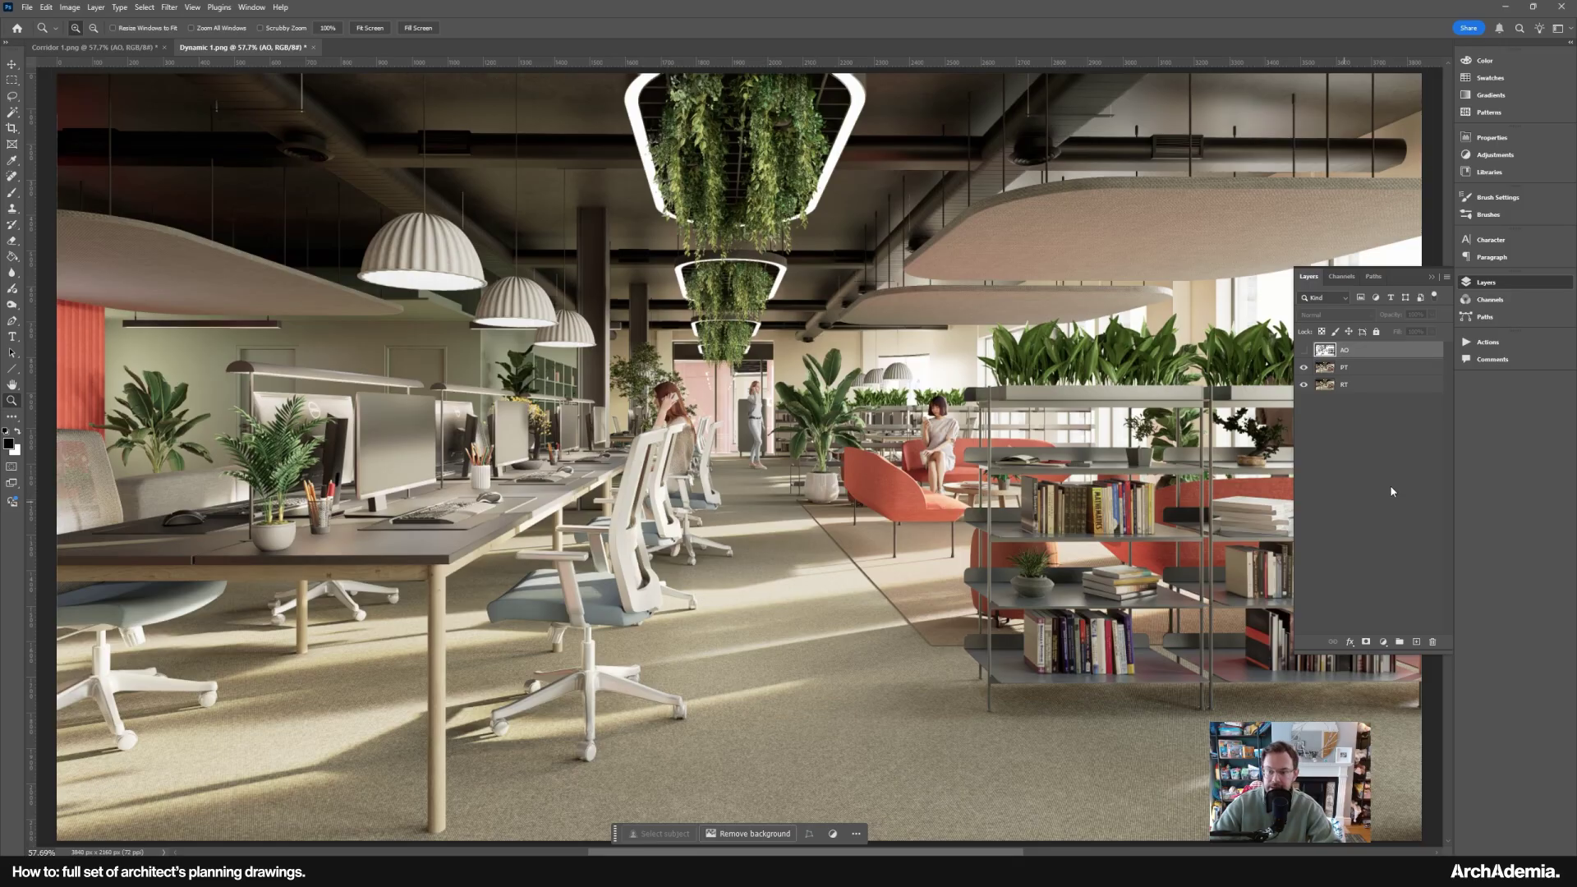
- In Photoshop, compare the full office view of Dynamic 1.png with the PT layer hidden and shown
click(1302, 368)
click(1302, 369)
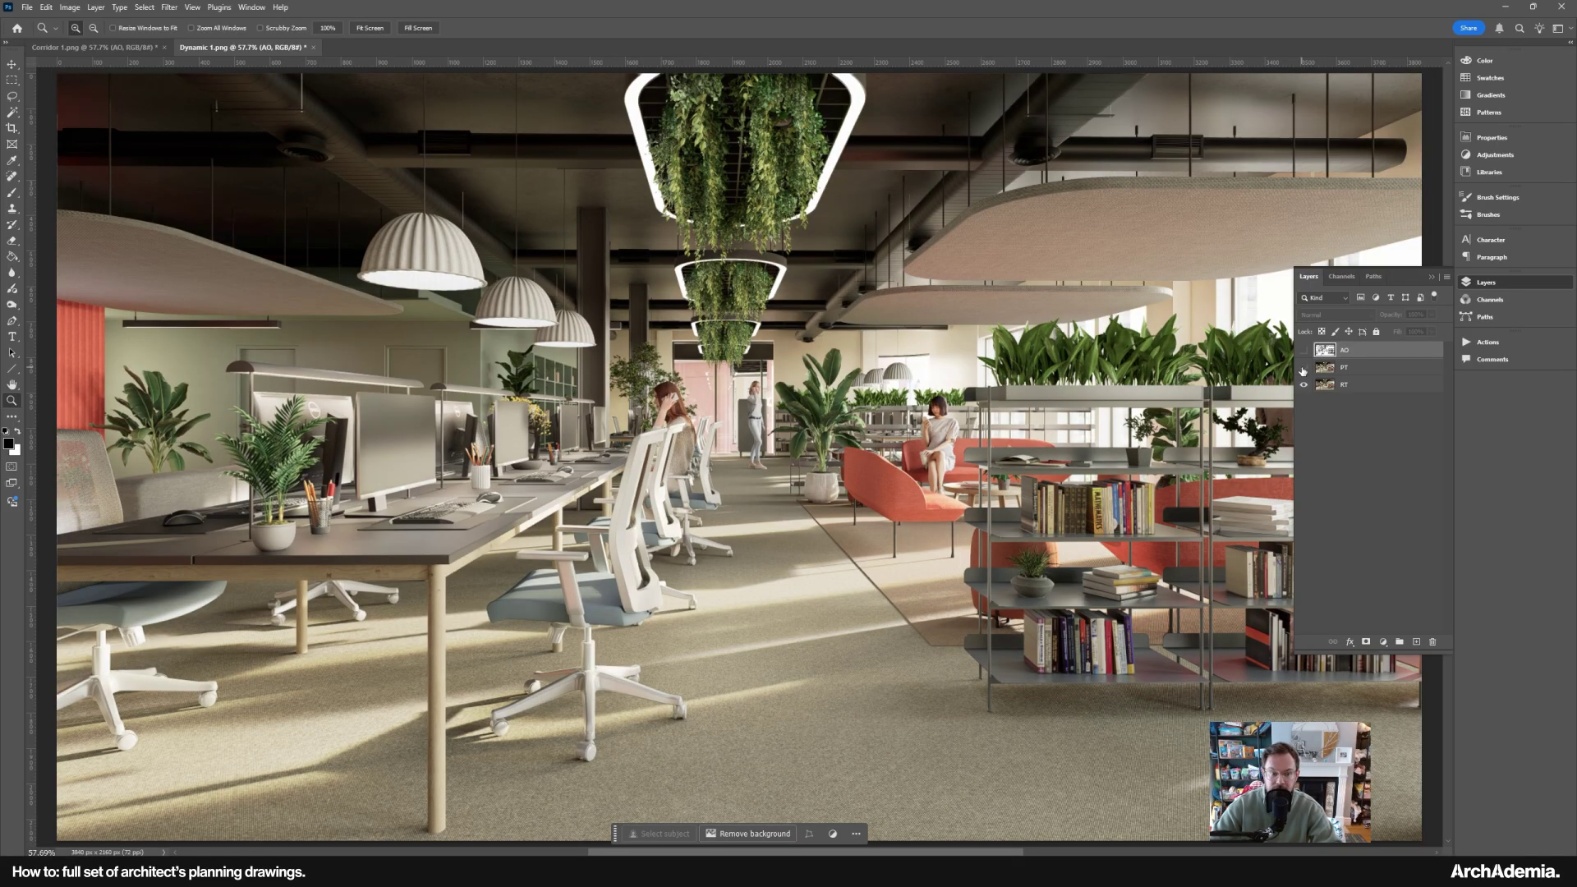
click(1303, 369)
click(1302, 369)
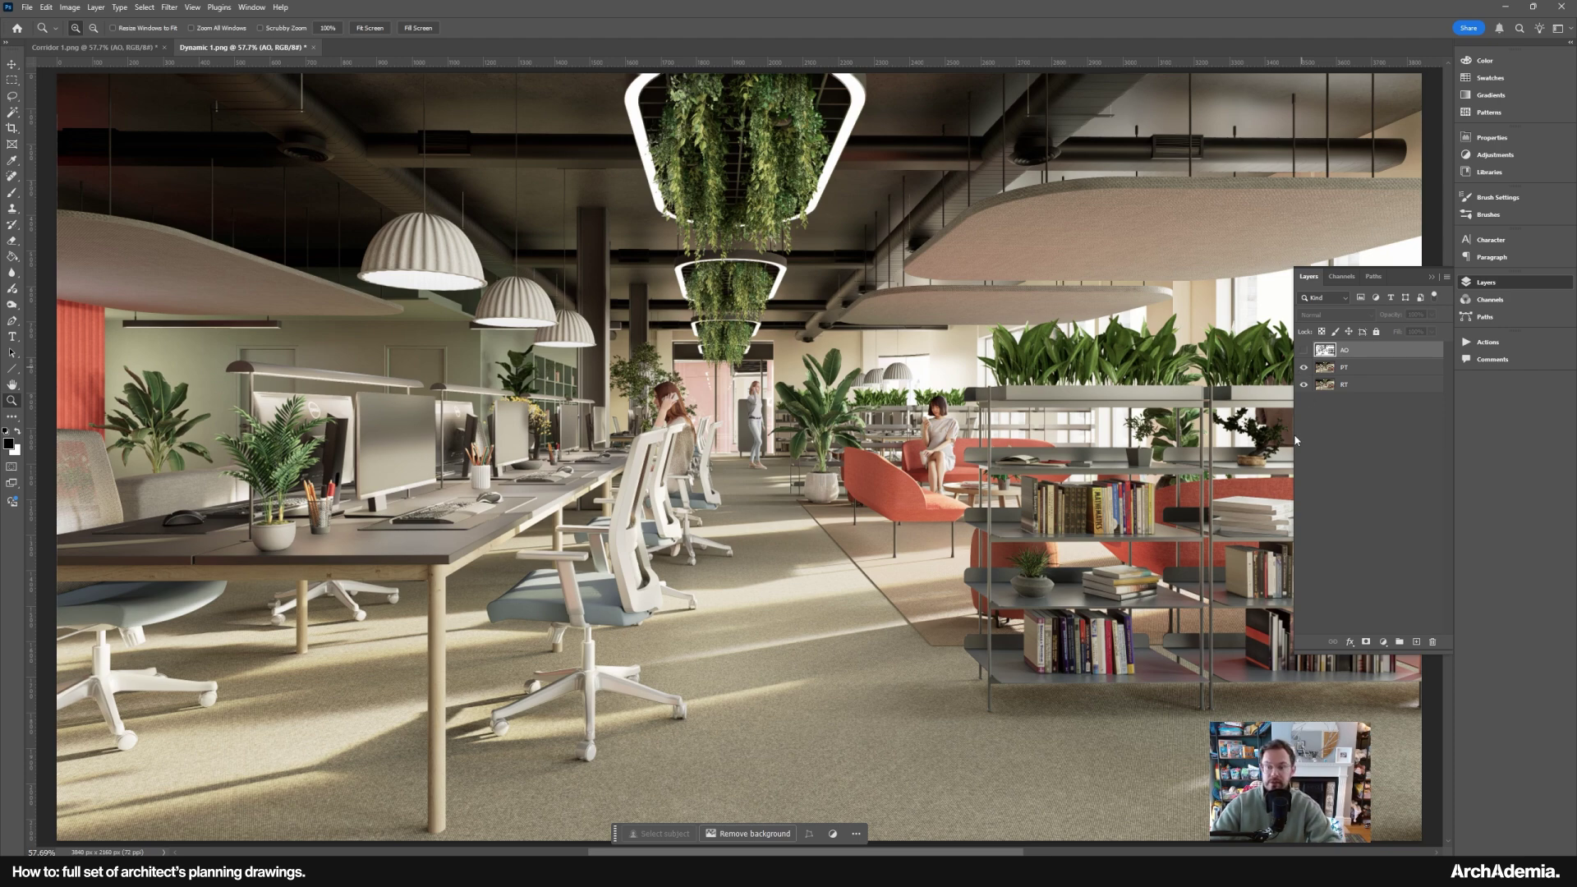
- Compare the desktop around the plant pot and pencil holder in close-up with the PT layer shown and hidden
click(525, 447)
drag(345, 588, 464, 604)
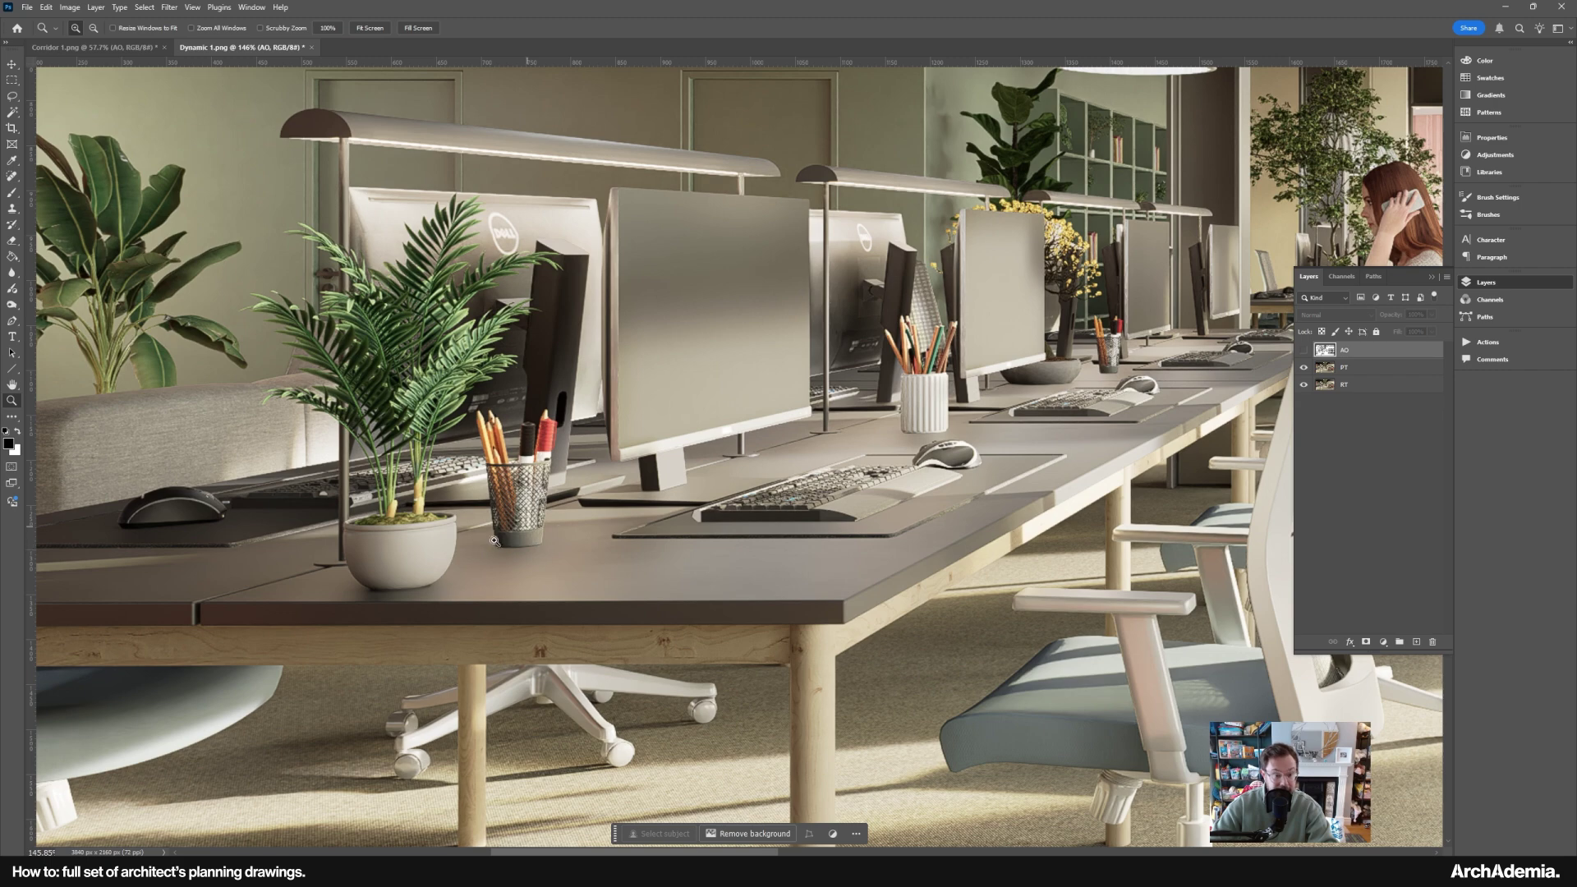
click(1304, 369)
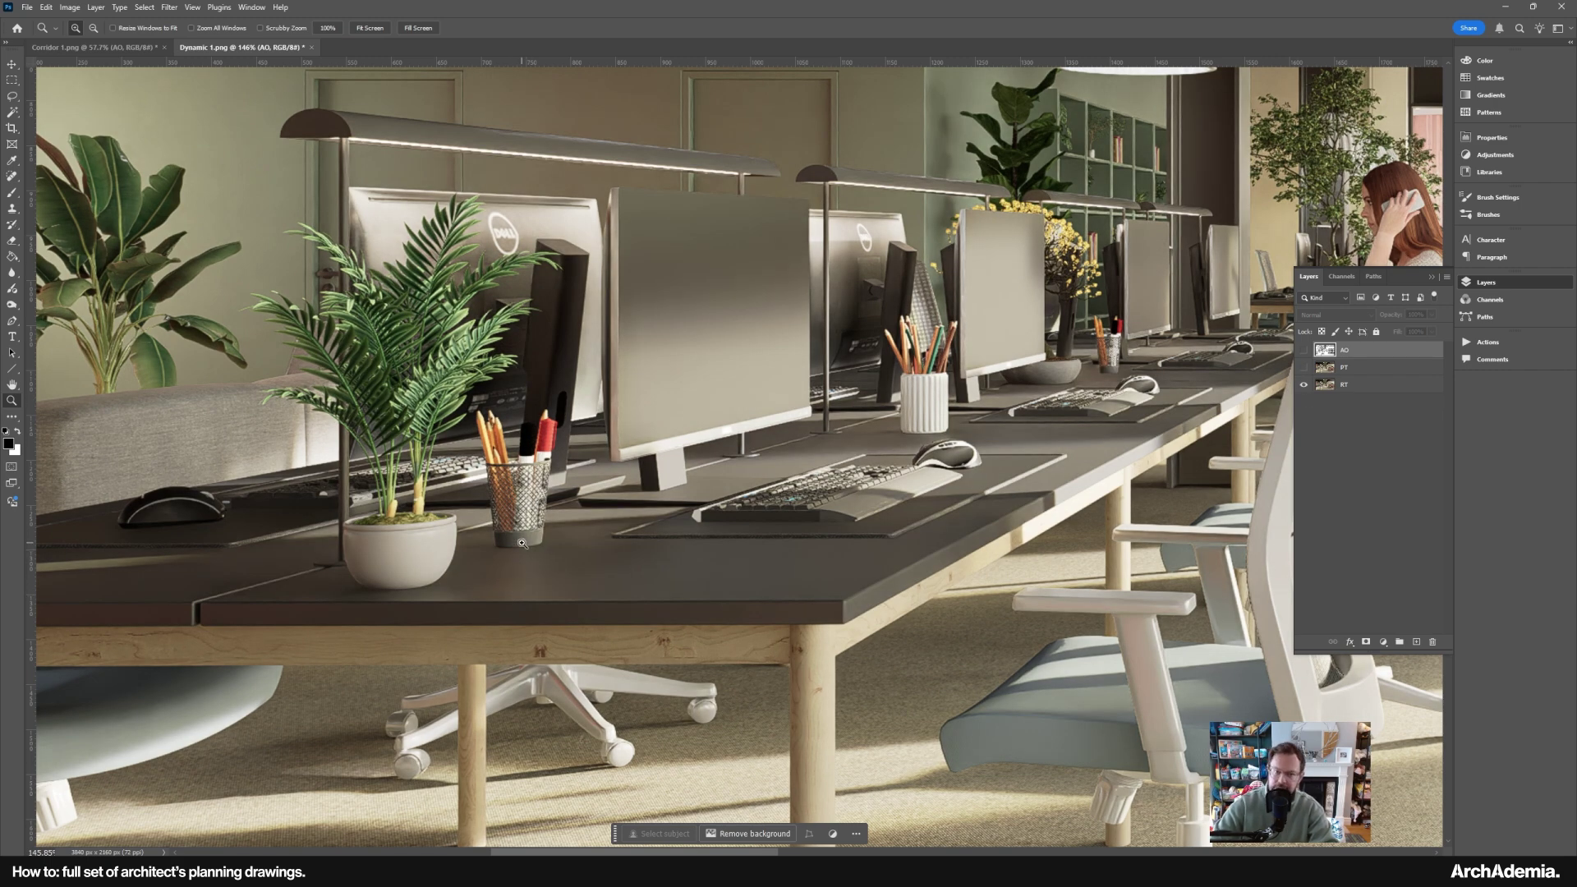
key(ctrl+0)
click(1304, 367)
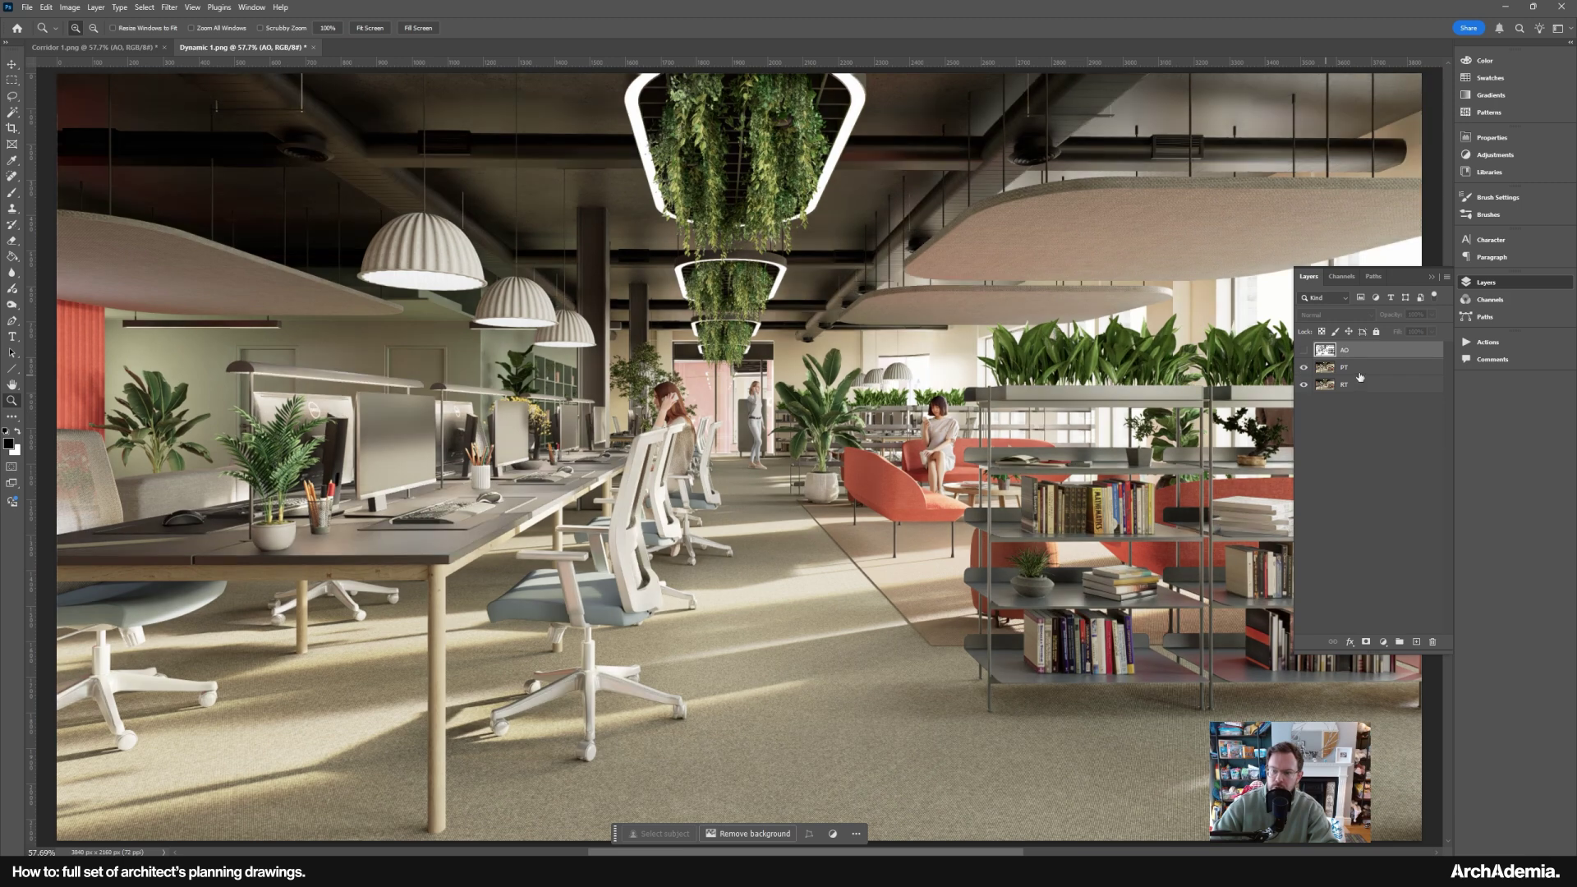
- Add a layer mask to the PT layer and paint it black over the near desktop around the pencil holder and plant pot
click(1359, 368)
click(1365, 642)
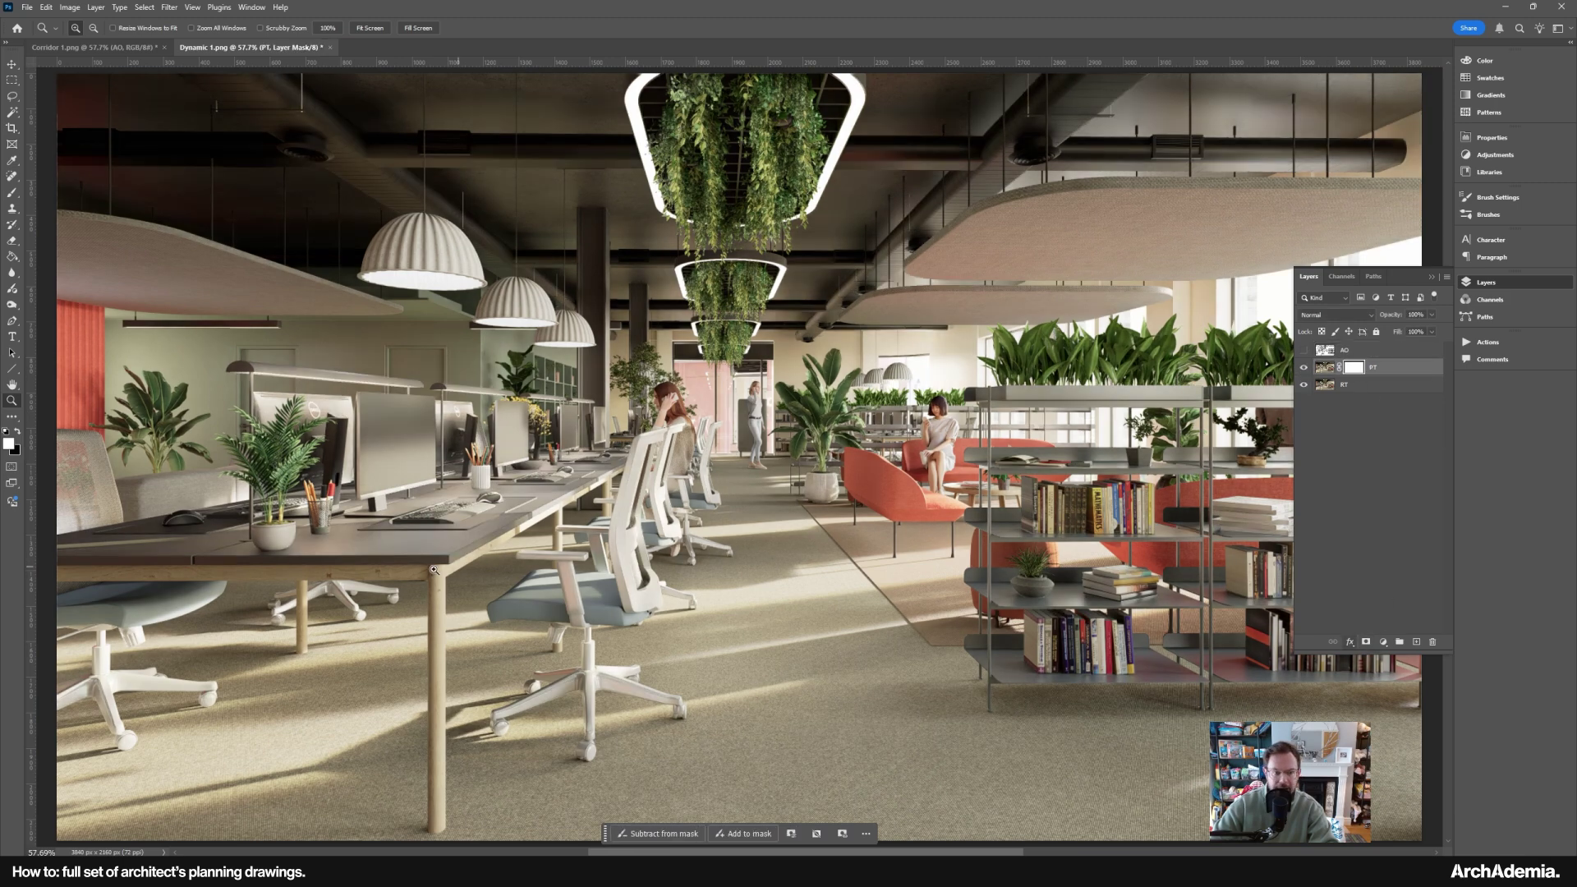
click(206, 538)
click(17, 431)
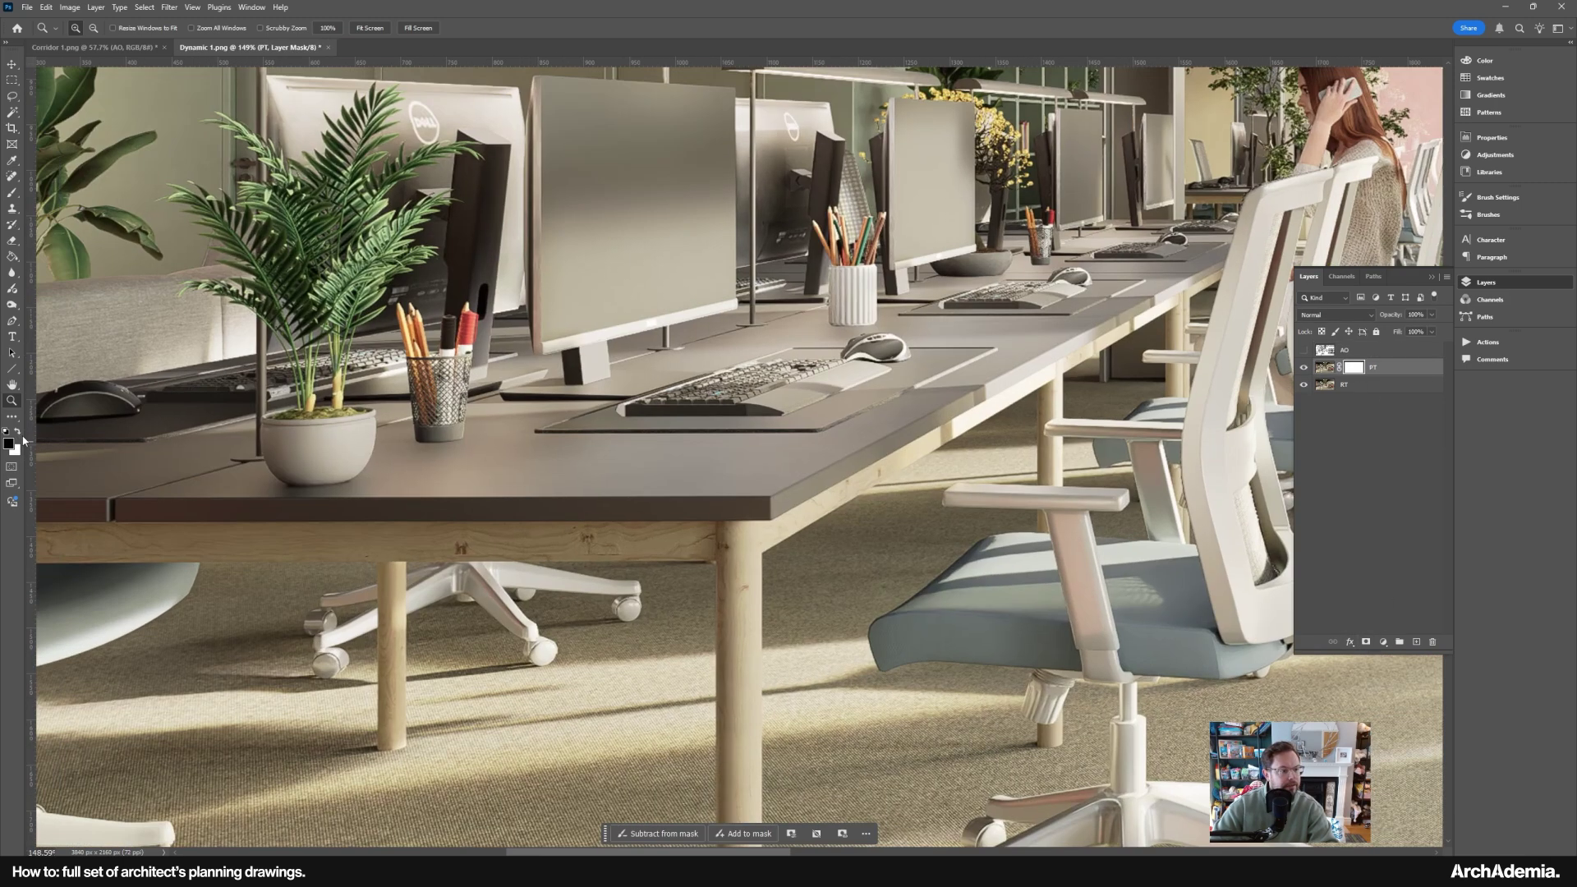
click(12, 192)
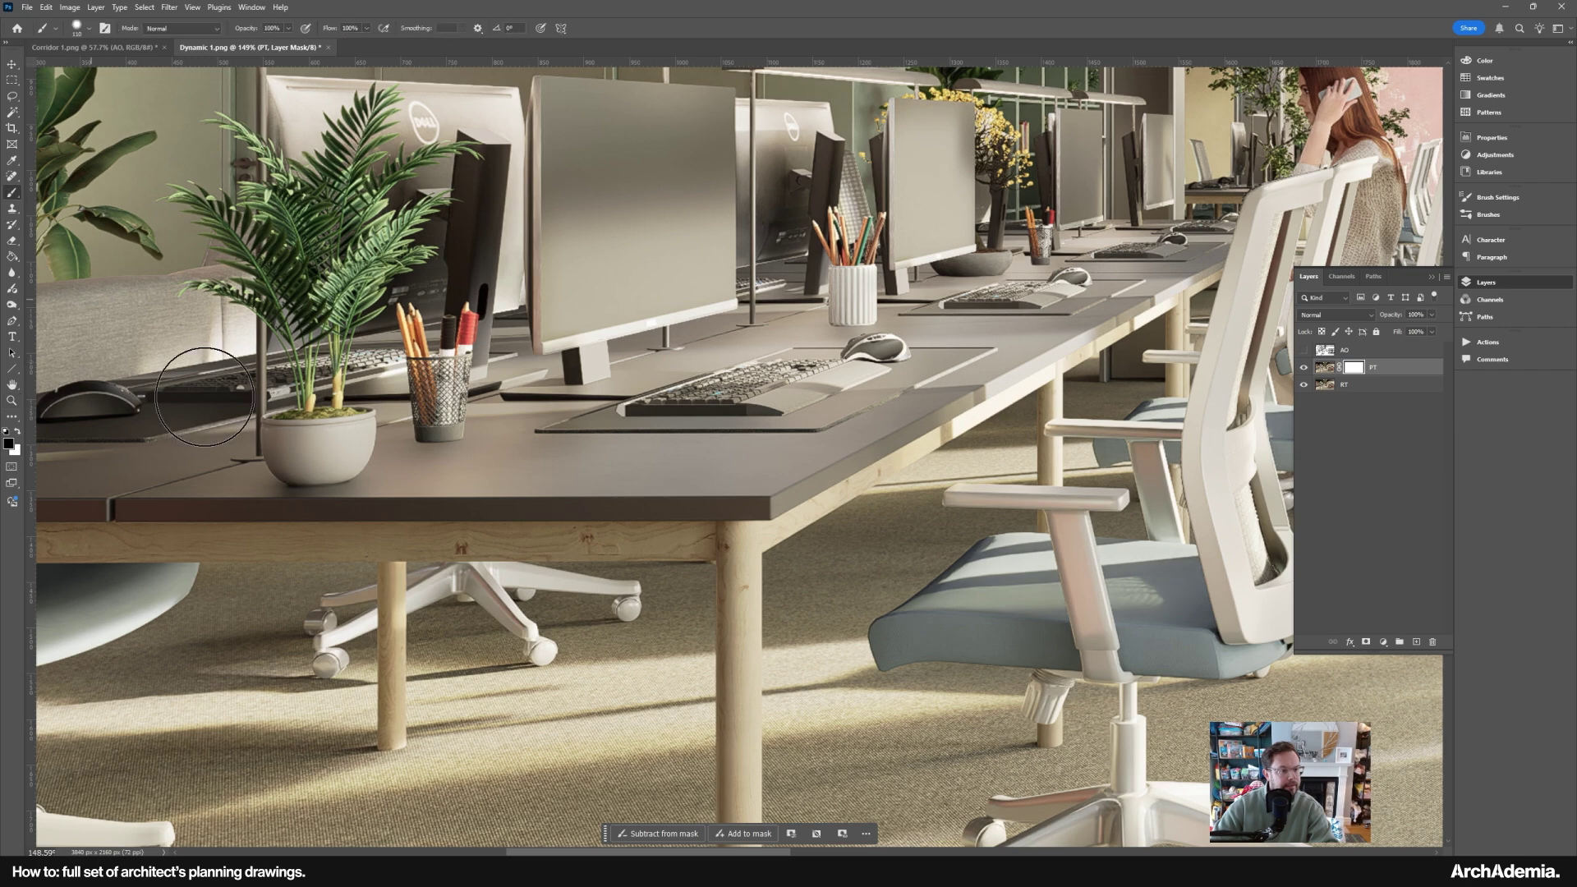
key(bracketleft)
key(bracketleft)
key(bracketleft)
key(bracketleft)
key(bracketleft)
key(bracketleft)
key(bracketleft)
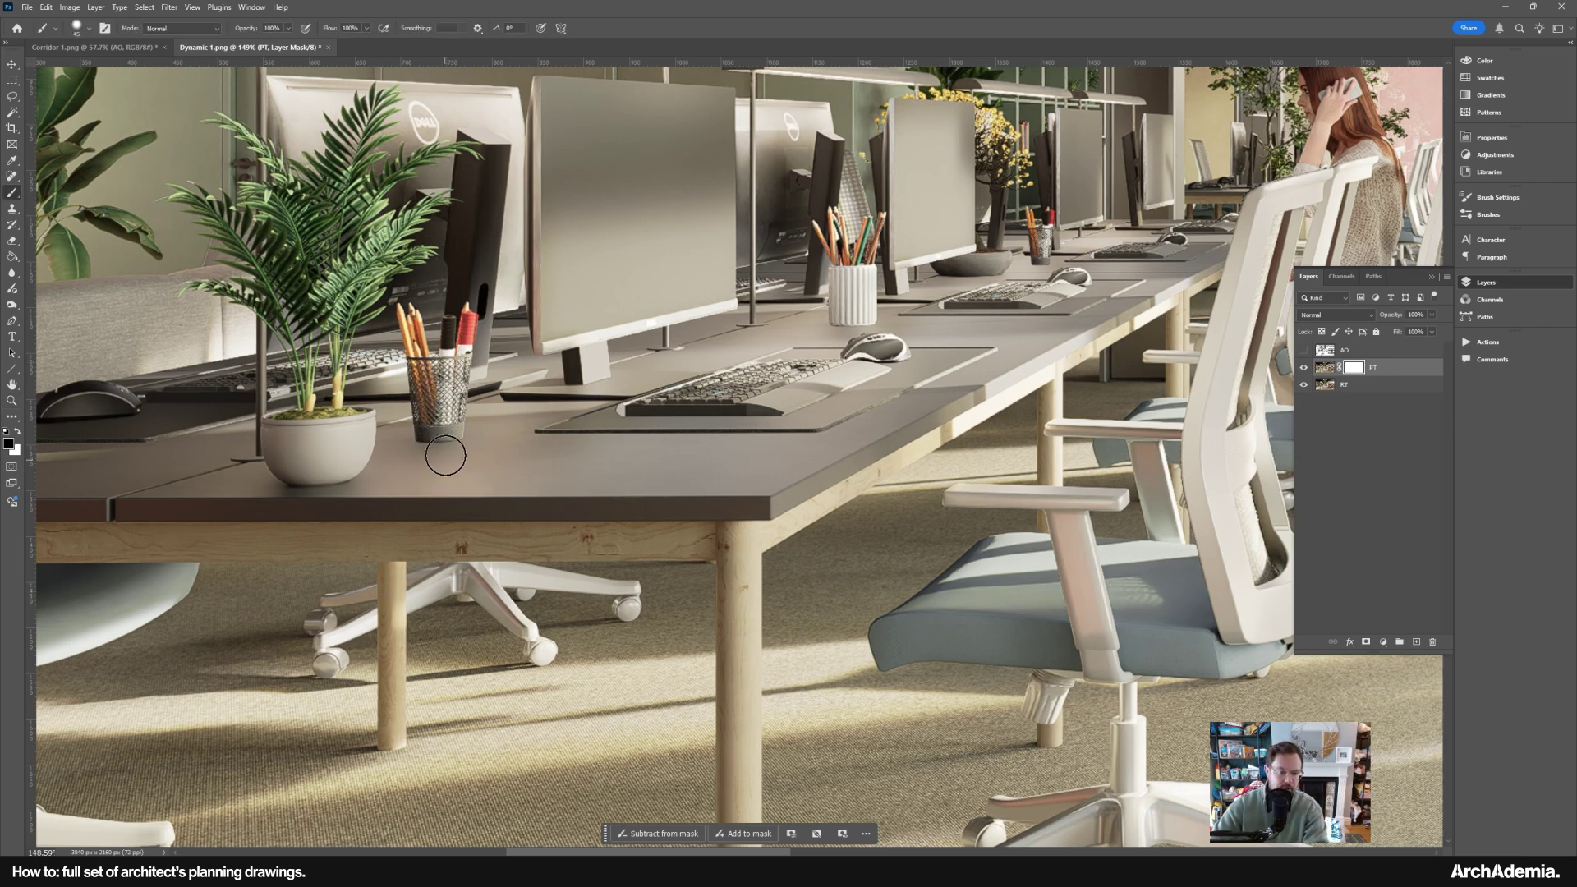
mouse_move(480, 444)
mouse_down()
mouse_move(396, 454)
mouse_move(416, 459)
mouse_up()
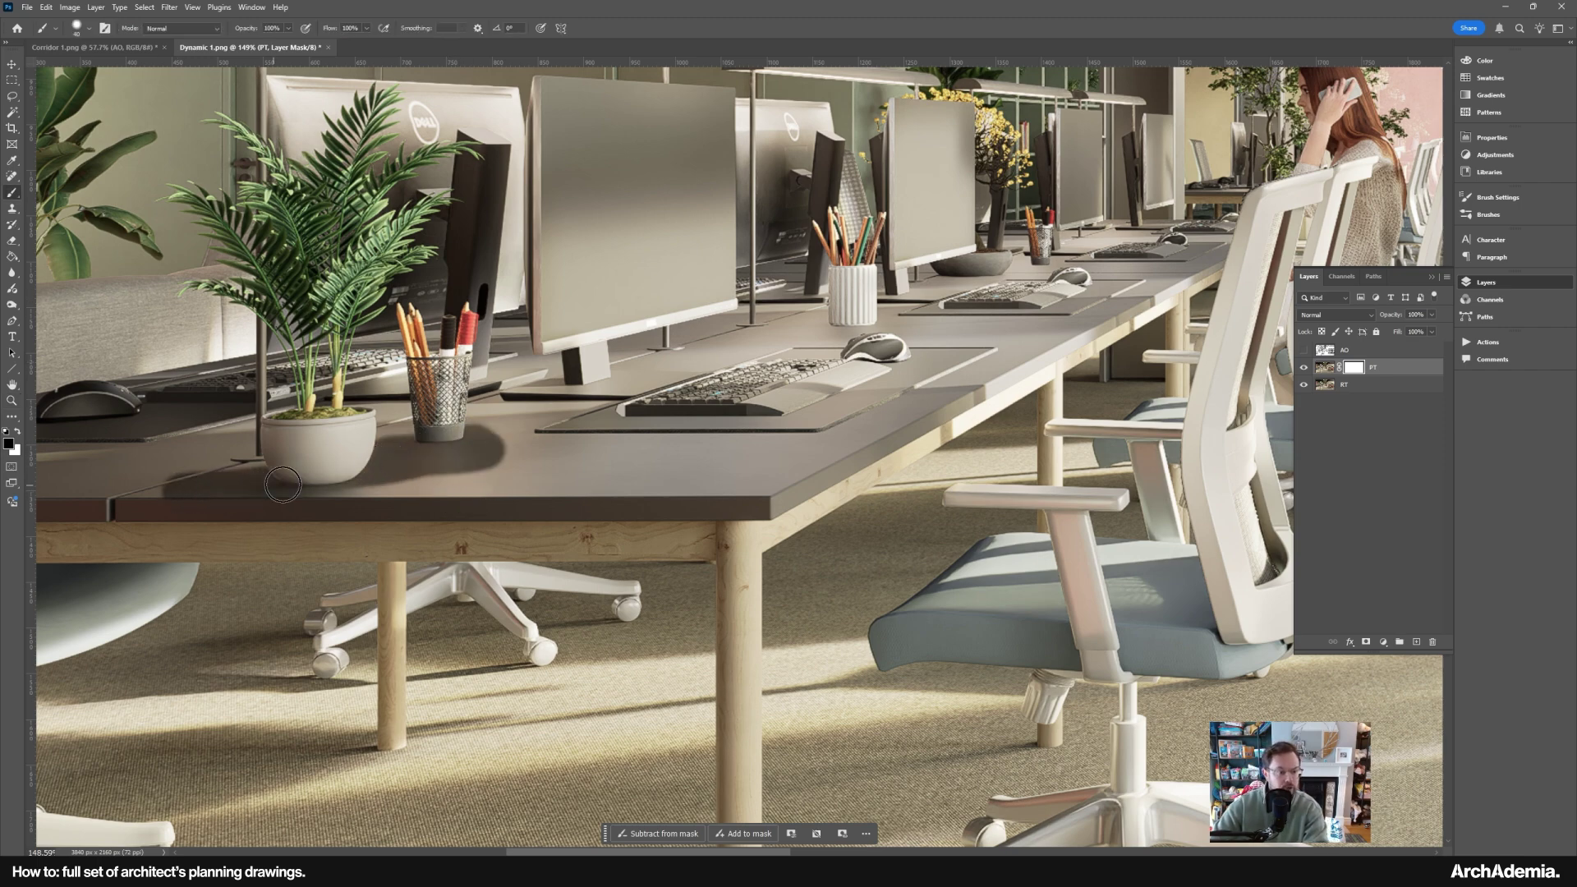
mouse_move(328, 480)
mouse_down()
mouse_move(525, 468)
mouse_move(382, 447)
mouse_move(592, 402)
mouse_move(435, 493)
mouse_move(690, 493)
mouse_move(824, 455)
mouse_move(1149, 284)
mouse_move(732, 461)
mouse_move(591, 436)
mouse_move(575, 386)
mouse_up()
- Paint black on the PT layer's mask across the rest of the desktop to its far end, bringing back the RT desk surface
key(bracketright)
key(bracketright)
key(bracketright)
drag(817, 329, 799, 398)
key(bracketleft)
key(bracketleft)
key(bracketleft)
key(bracketleft)
key(bracketleft)
mouse_move(1009, 287)
mouse_down()
mouse_move(1068, 296)
mouse_move(1059, 279)
mouse_move(1092, 250)
mouse_move(1221, 258)
mouse_up()
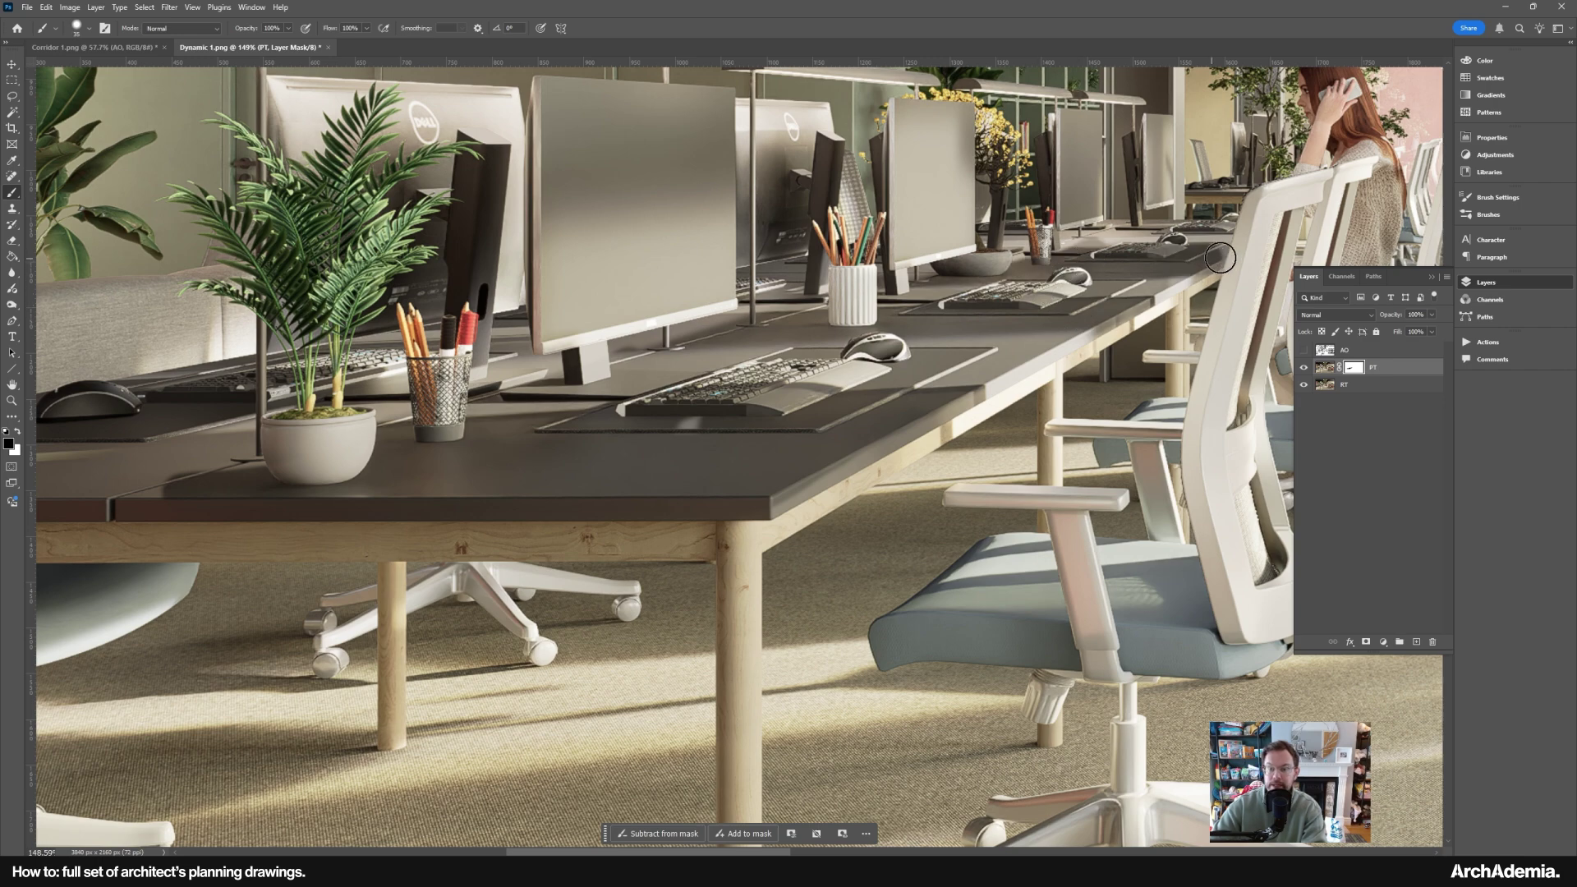
click(12, 400)
key(ctrl+0)
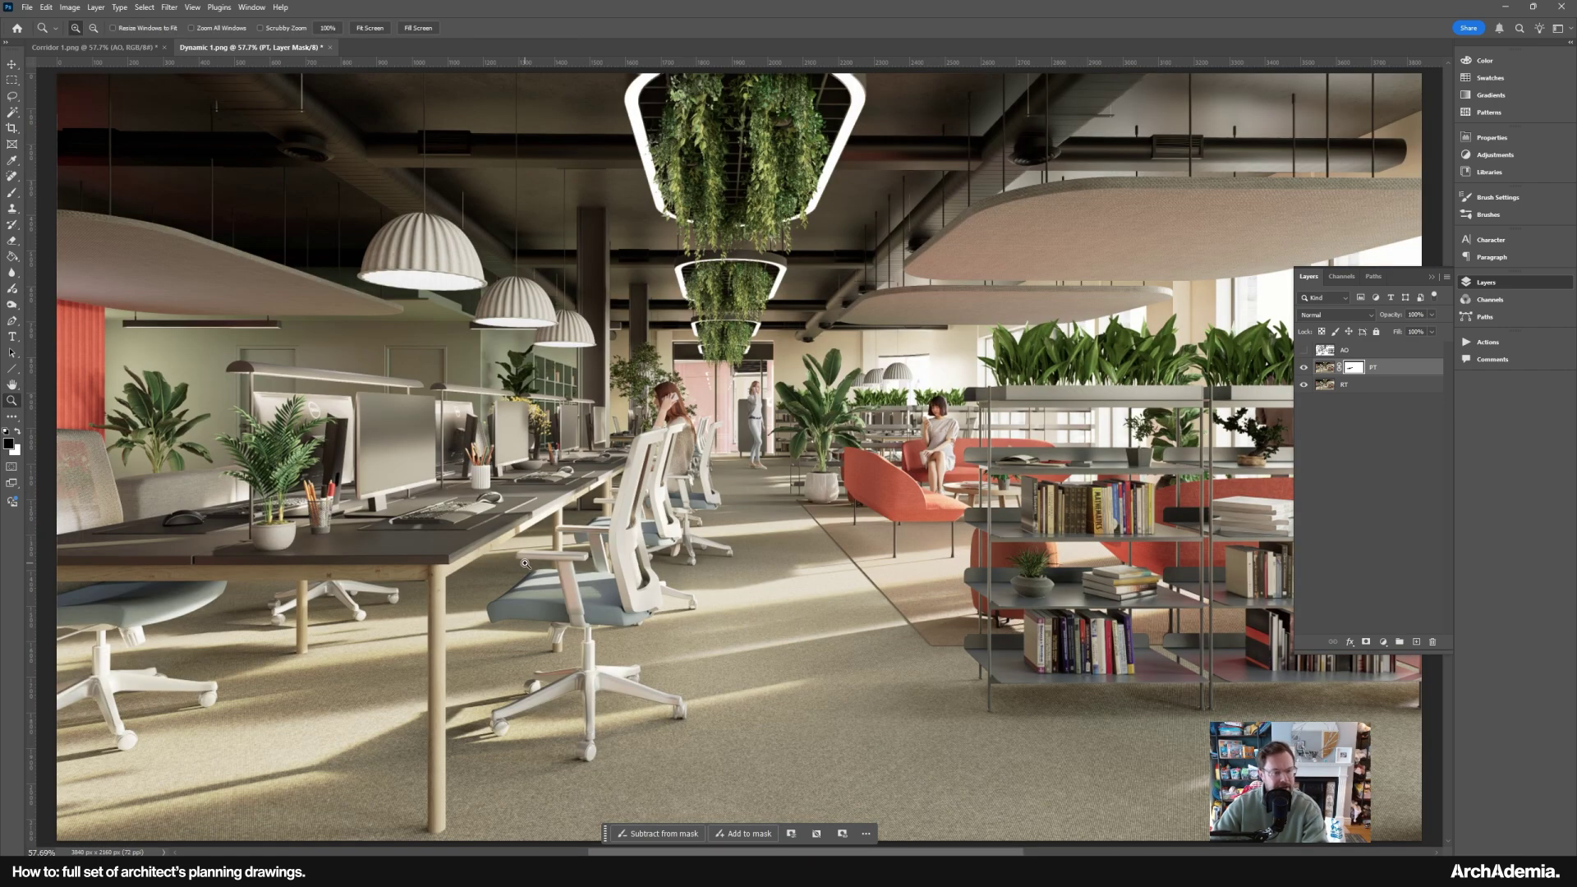
- Compare the masked PT render with the RT render across the whole office by toggling the PT layer's visibility
click(1303, 369)
click(1303, 368)
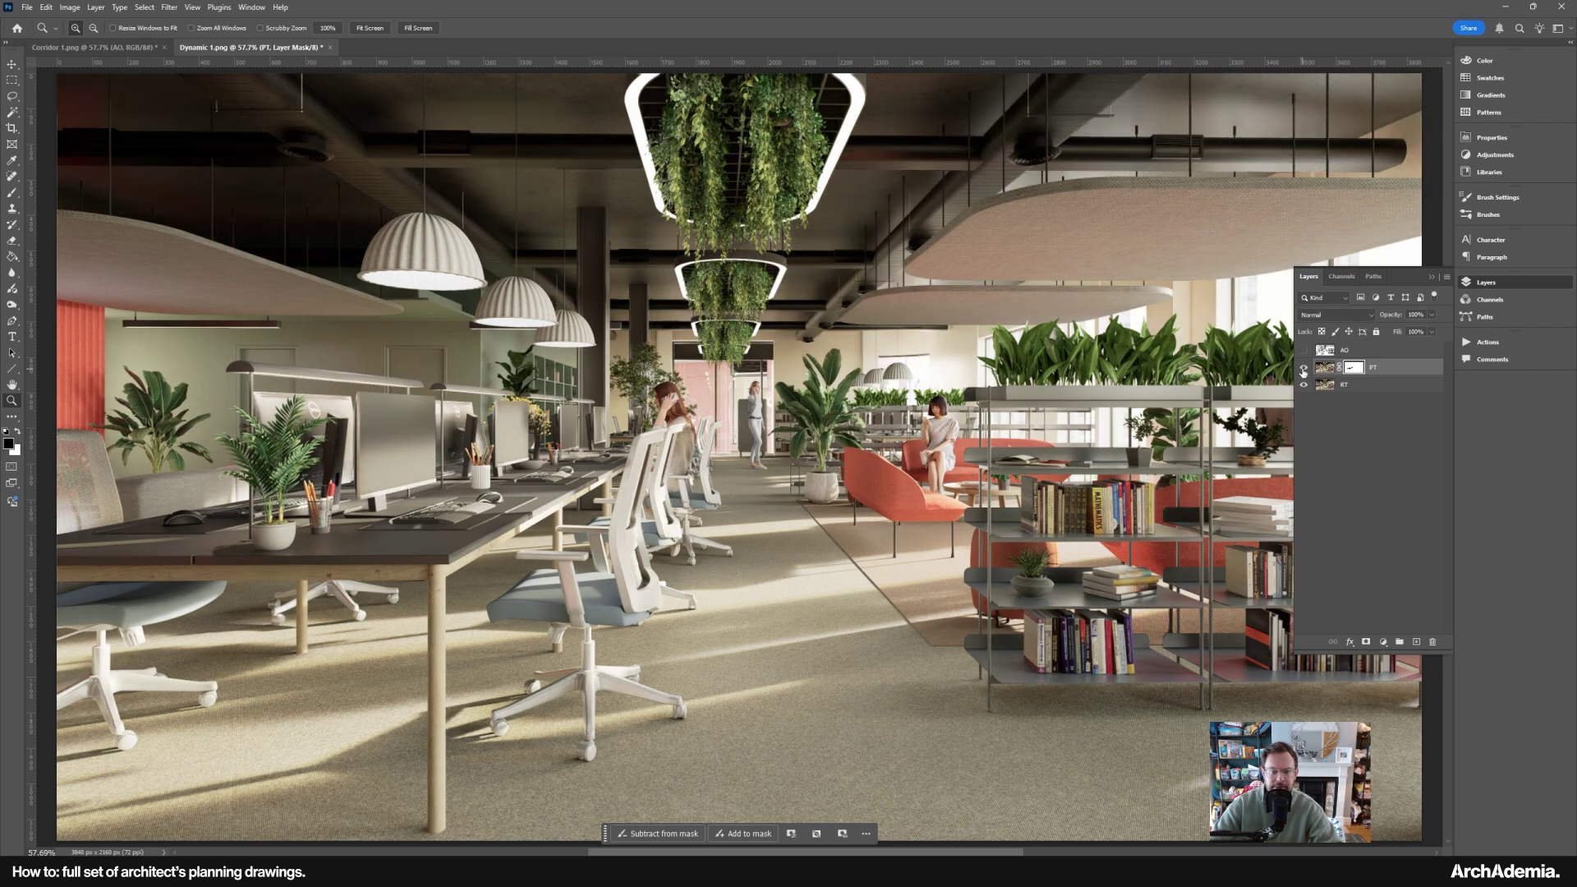
click(1303, 369)
click(1303, 368)
click(1303, 369)
click(1303, 368)
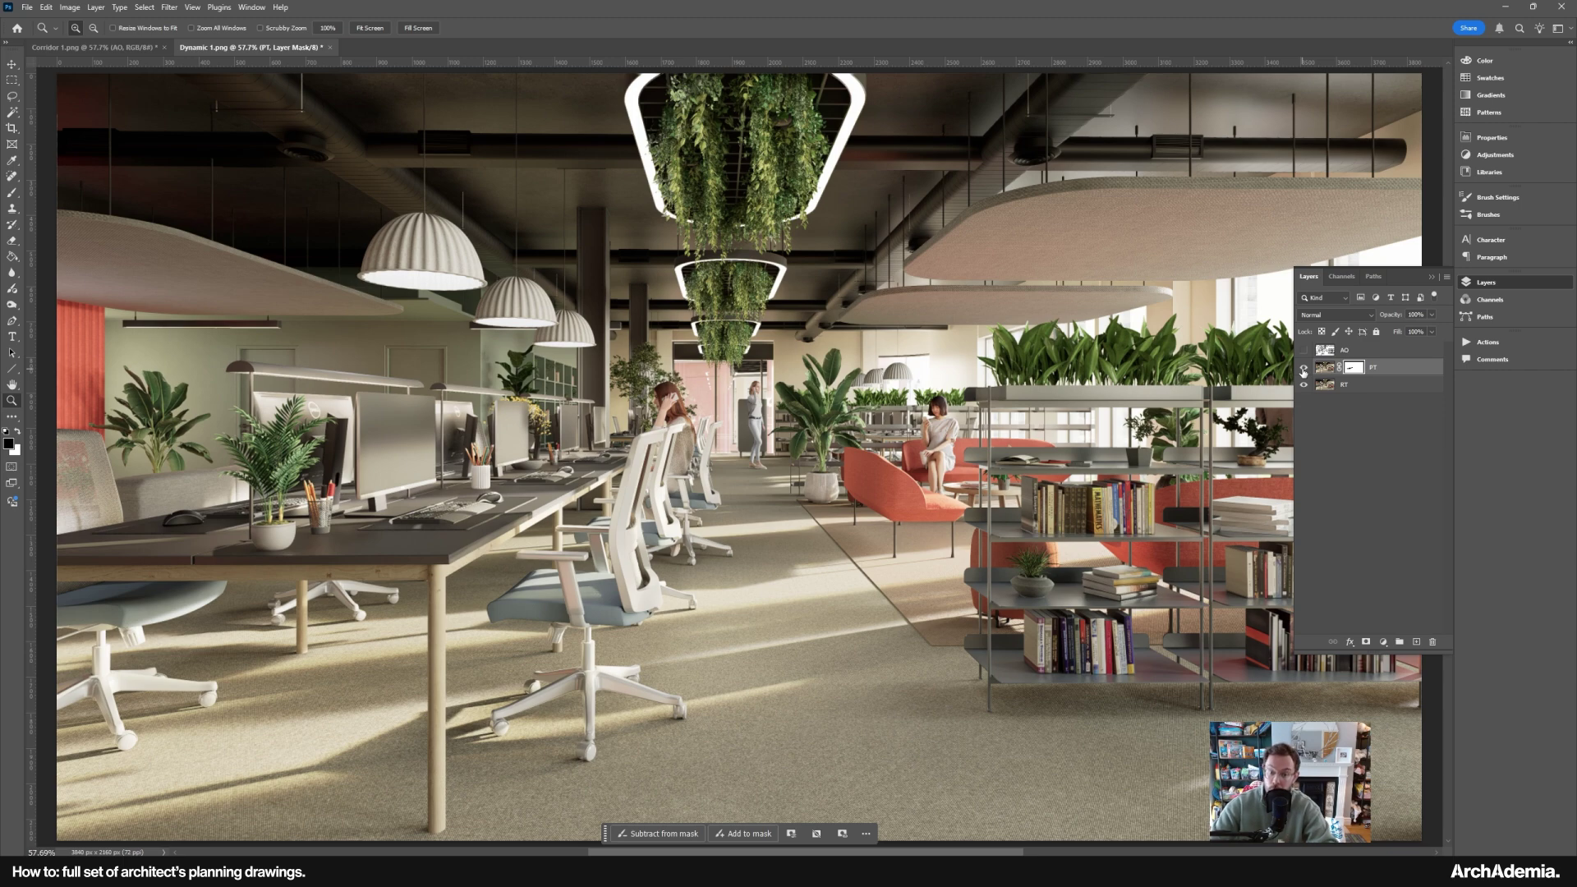
click(1303, 369)
click(1302, 369)
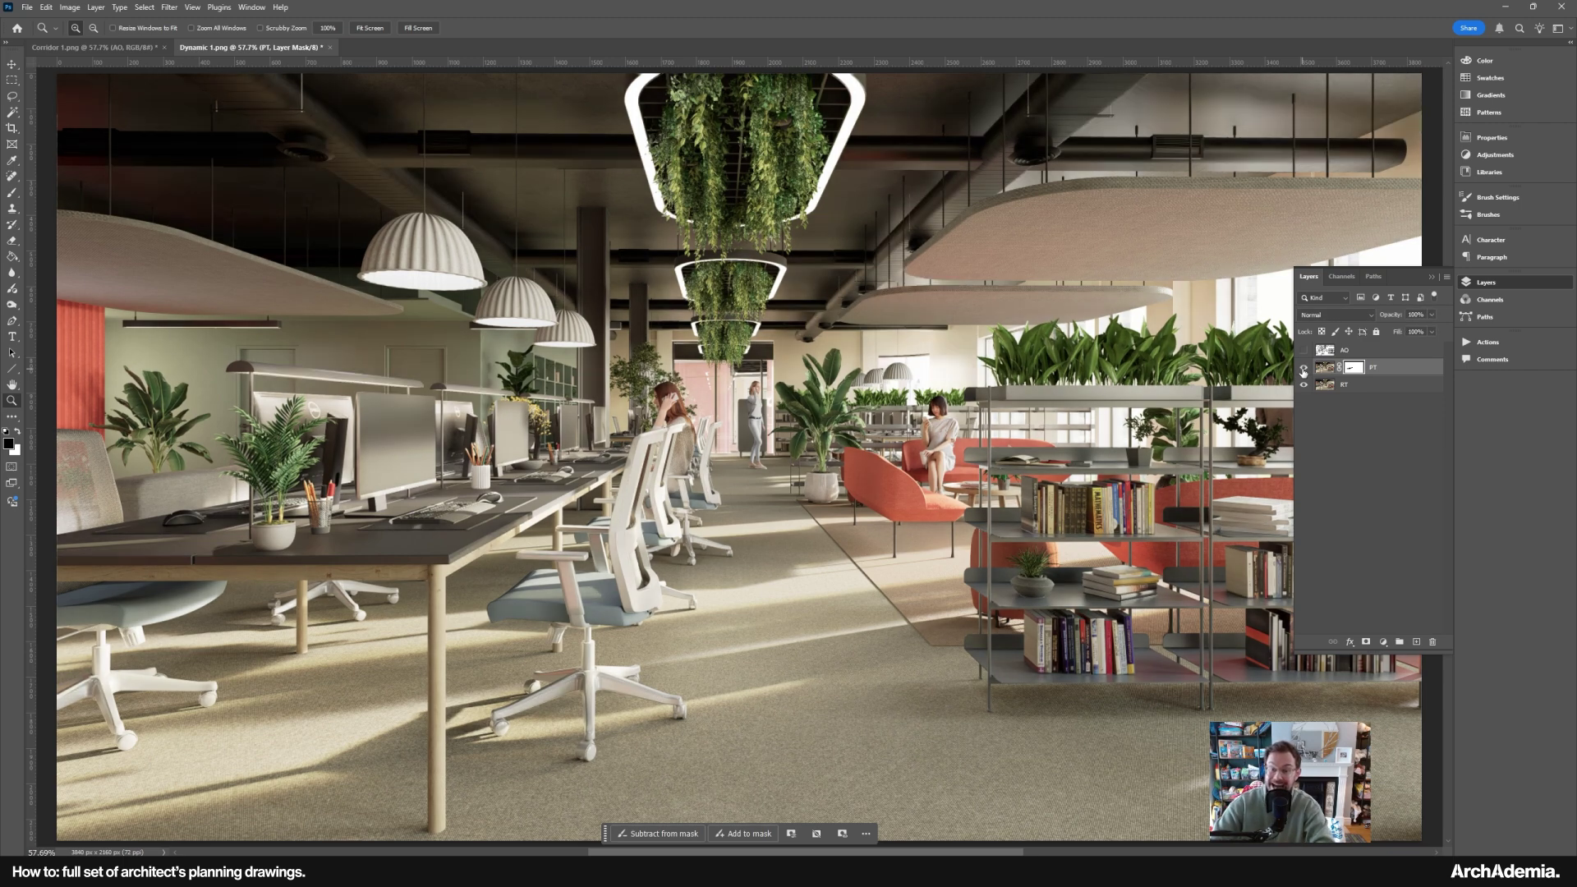
click(1302, 369)
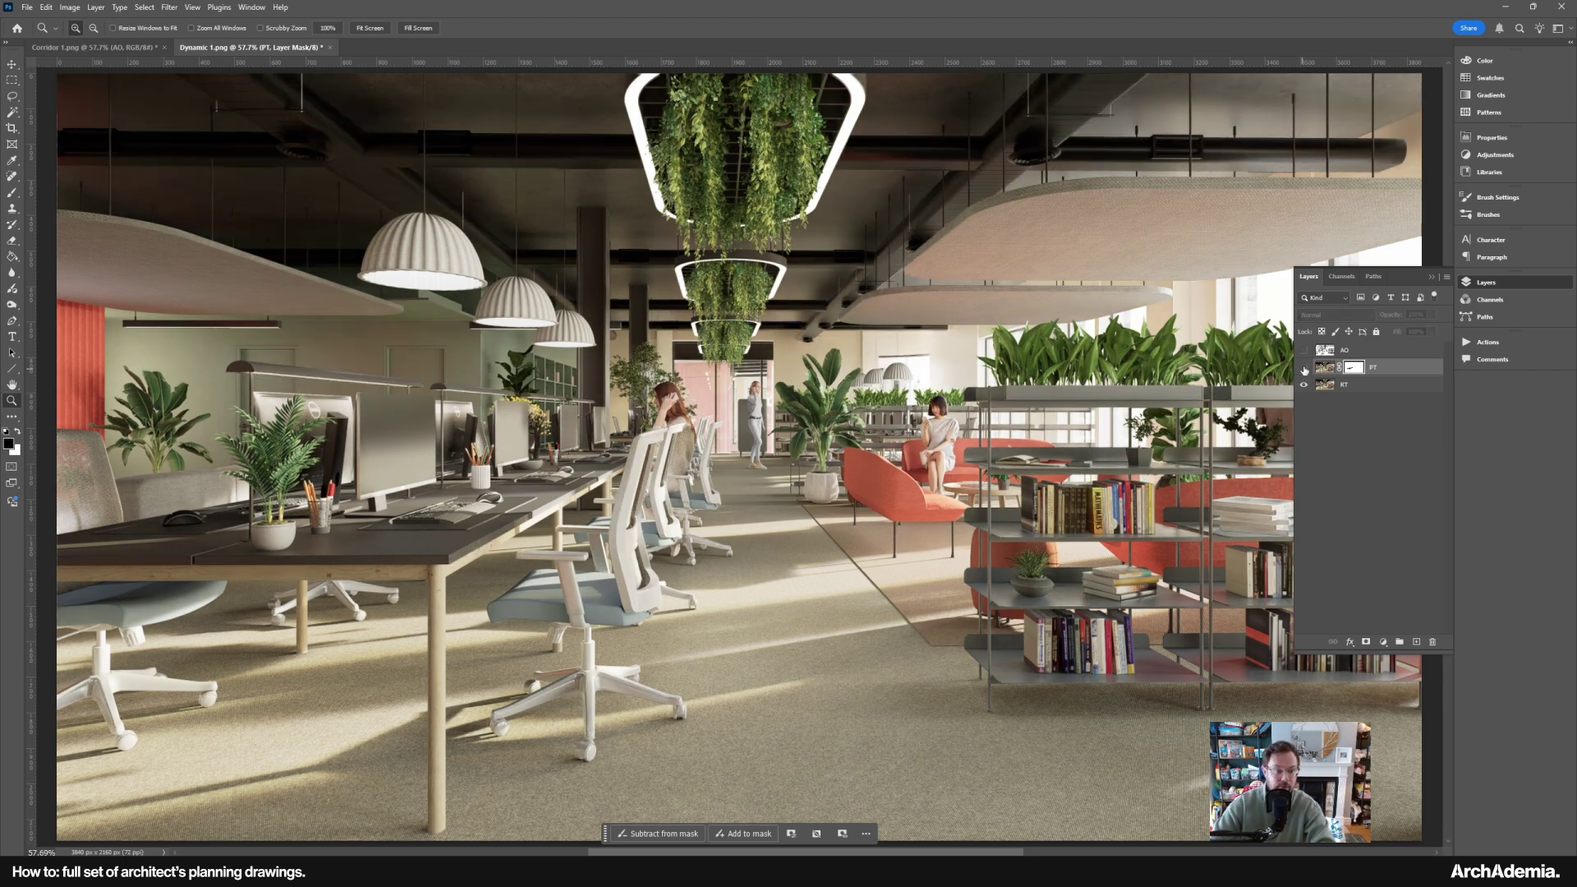
click(1302, 368)
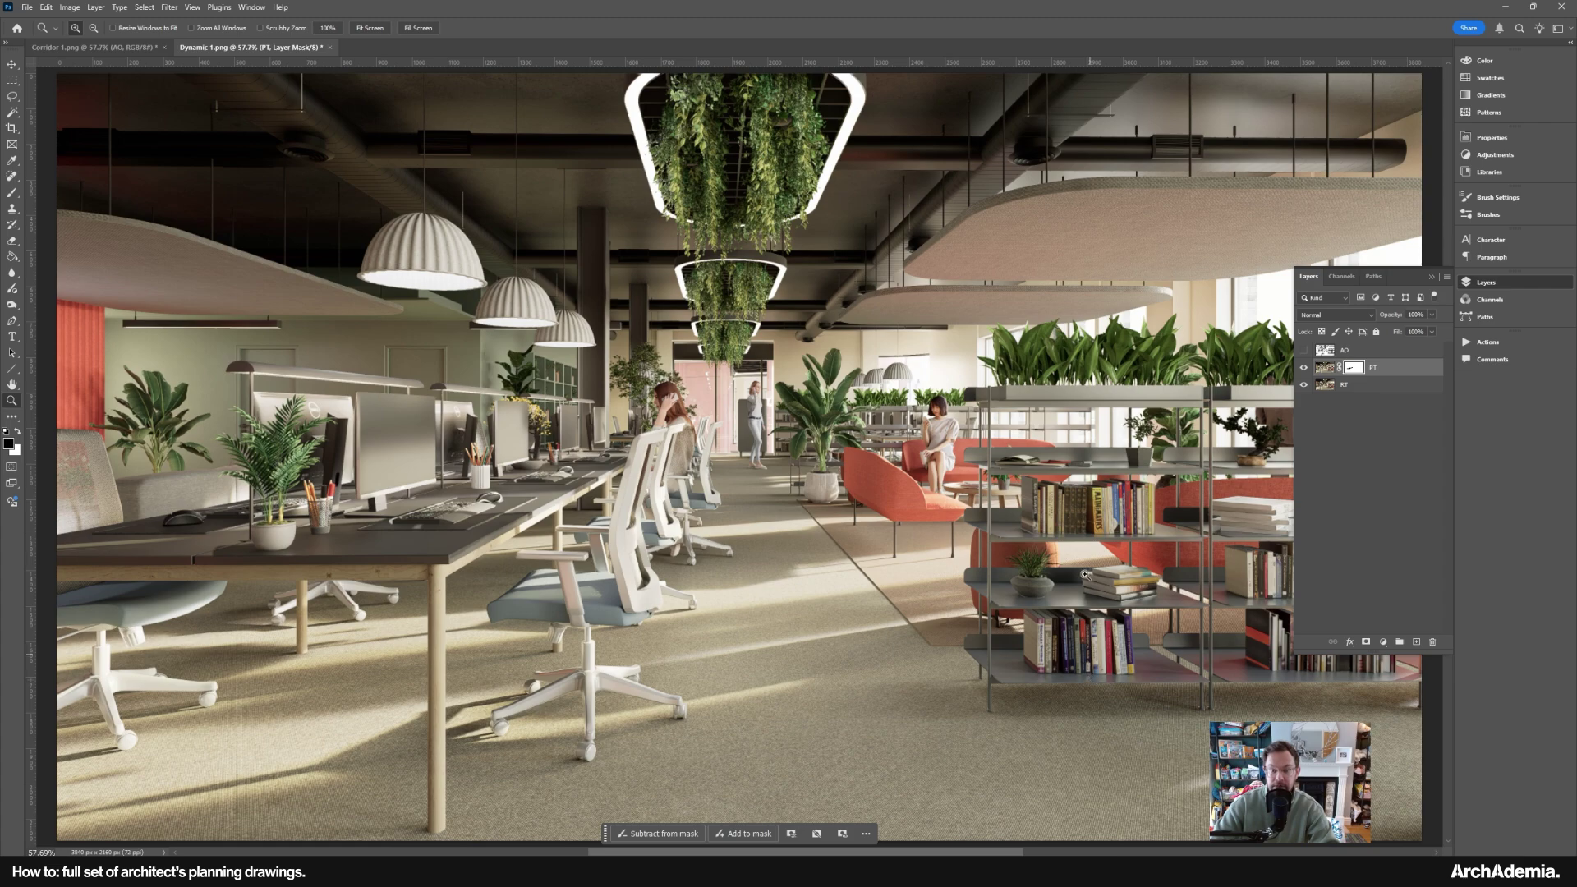
- Examine the ceiling ductwork, diffusers and suspended acoustic panels at 200% zoom with the PT layer shown and hidden
click(1098, 220)
click(1018, 192)
click(895, 144)
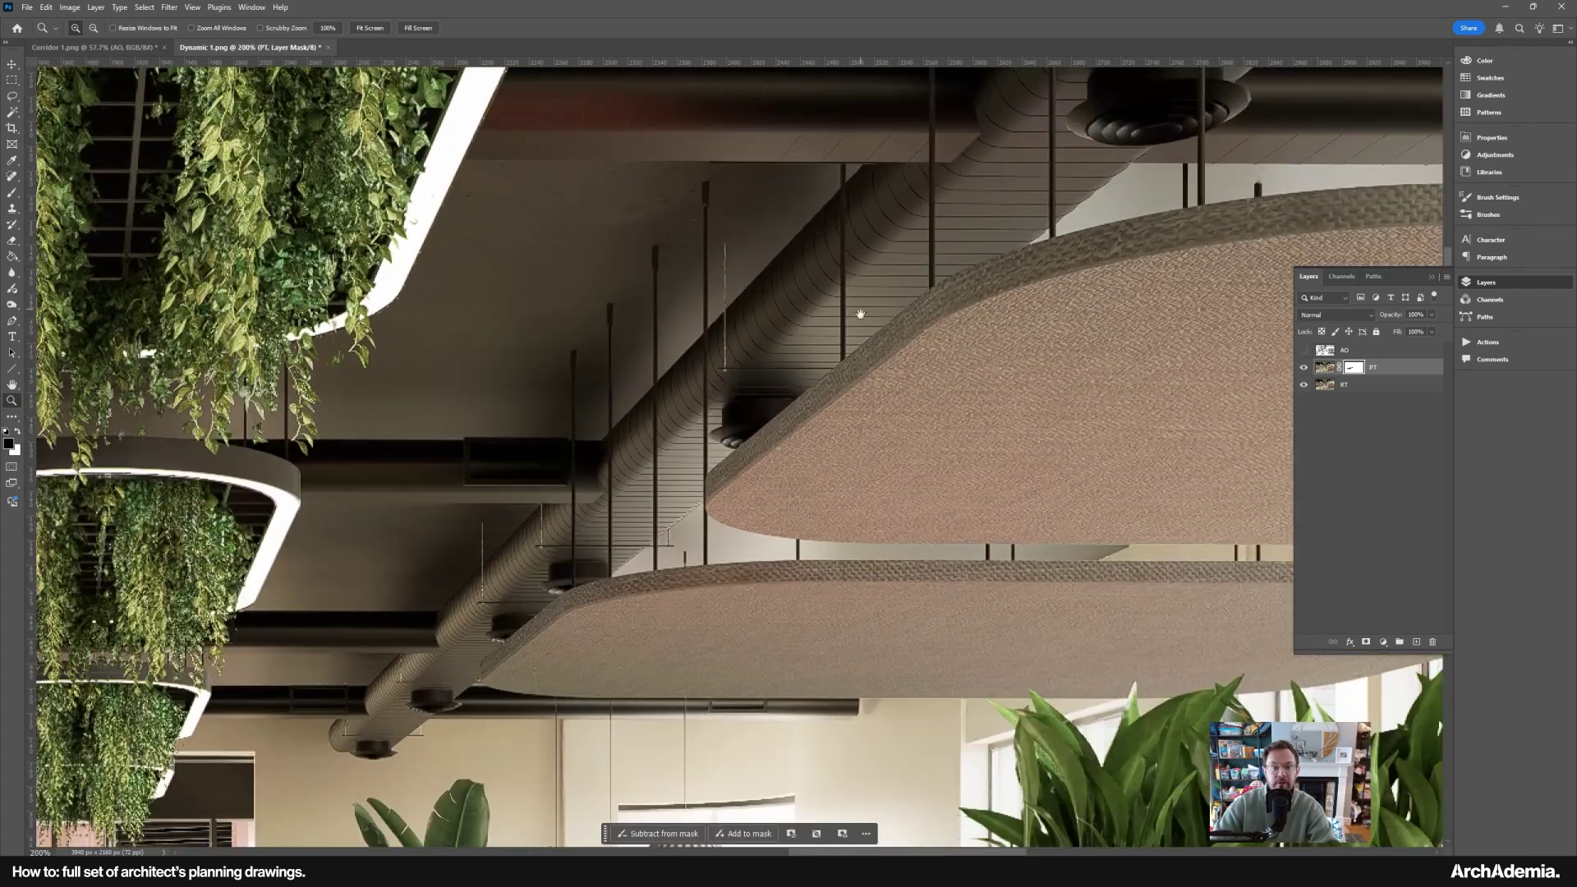
drag(859, 312, 854, 436)
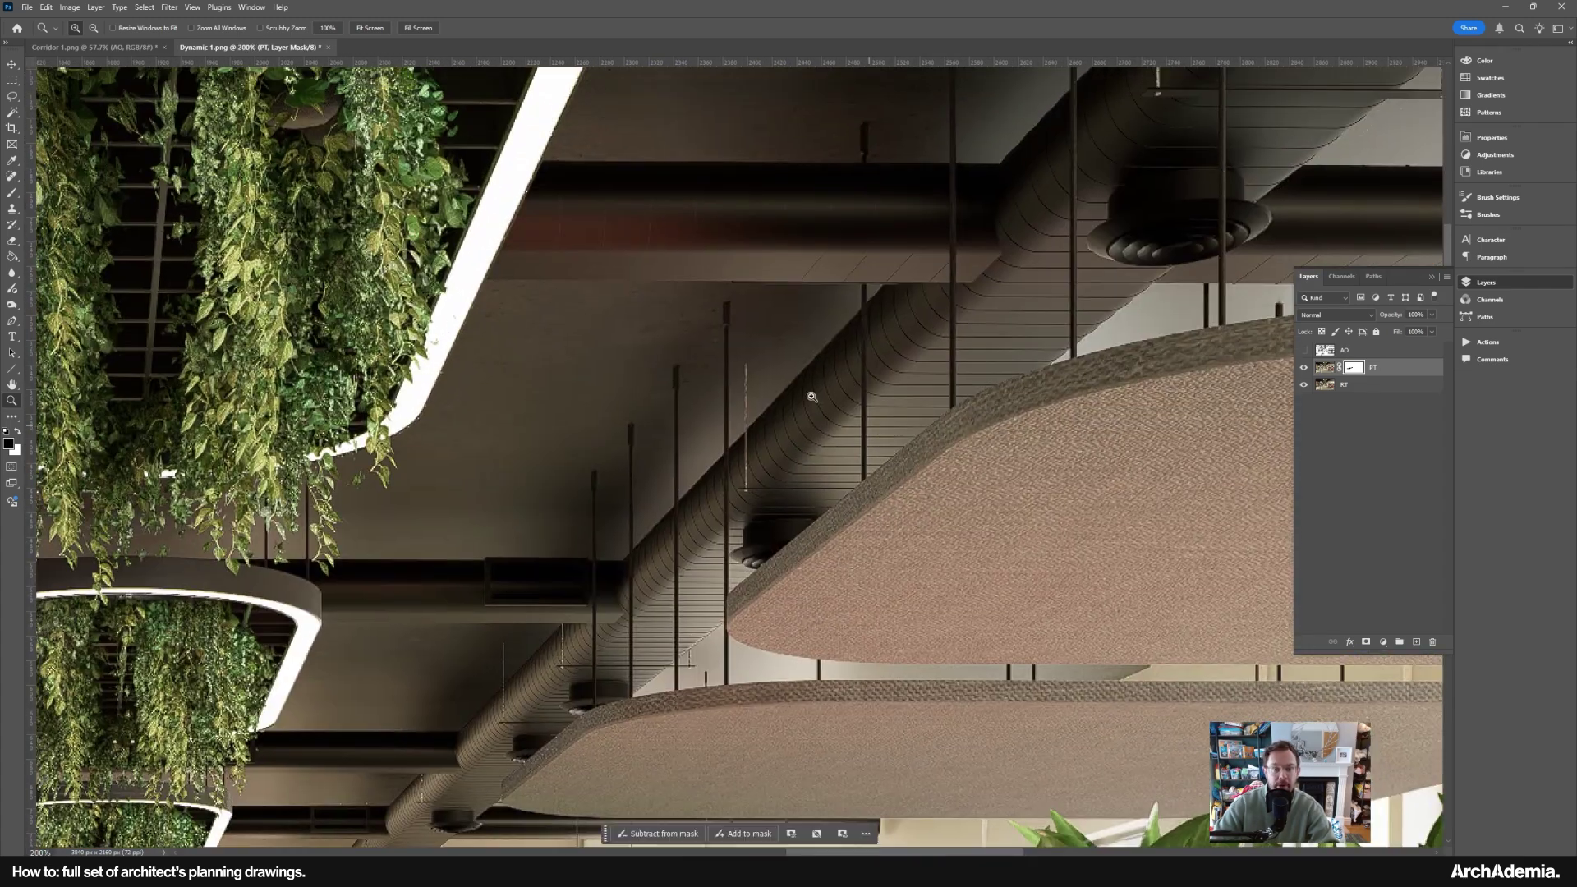
click(1302, 369)
click(1302, 368)
click(1302, 368)
click(1303, 368)
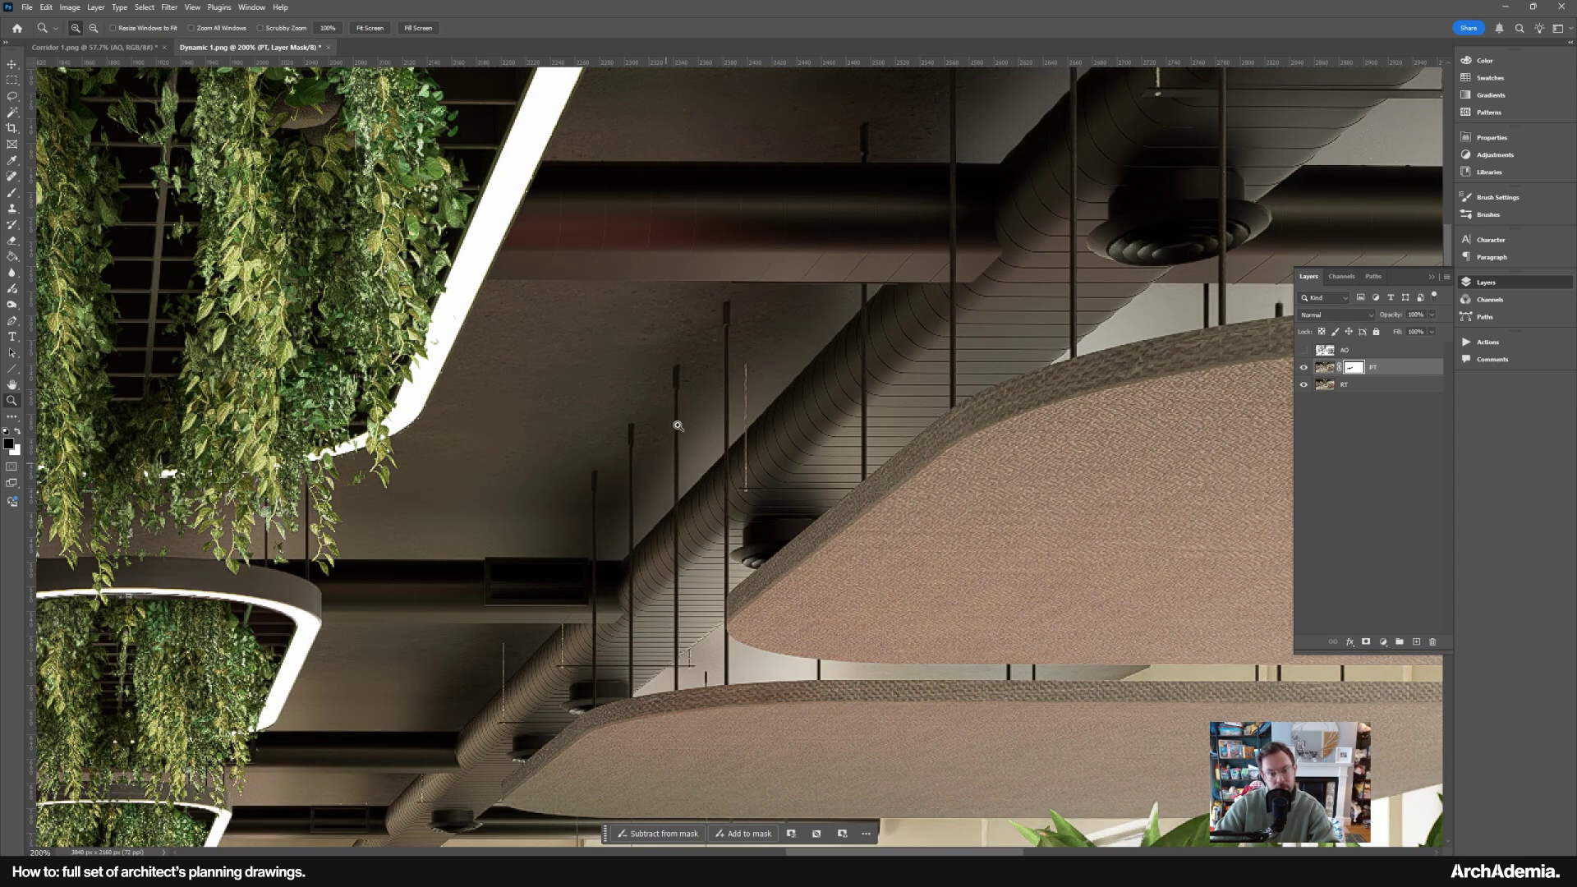
click(1302, 367)
click(1302, 368)
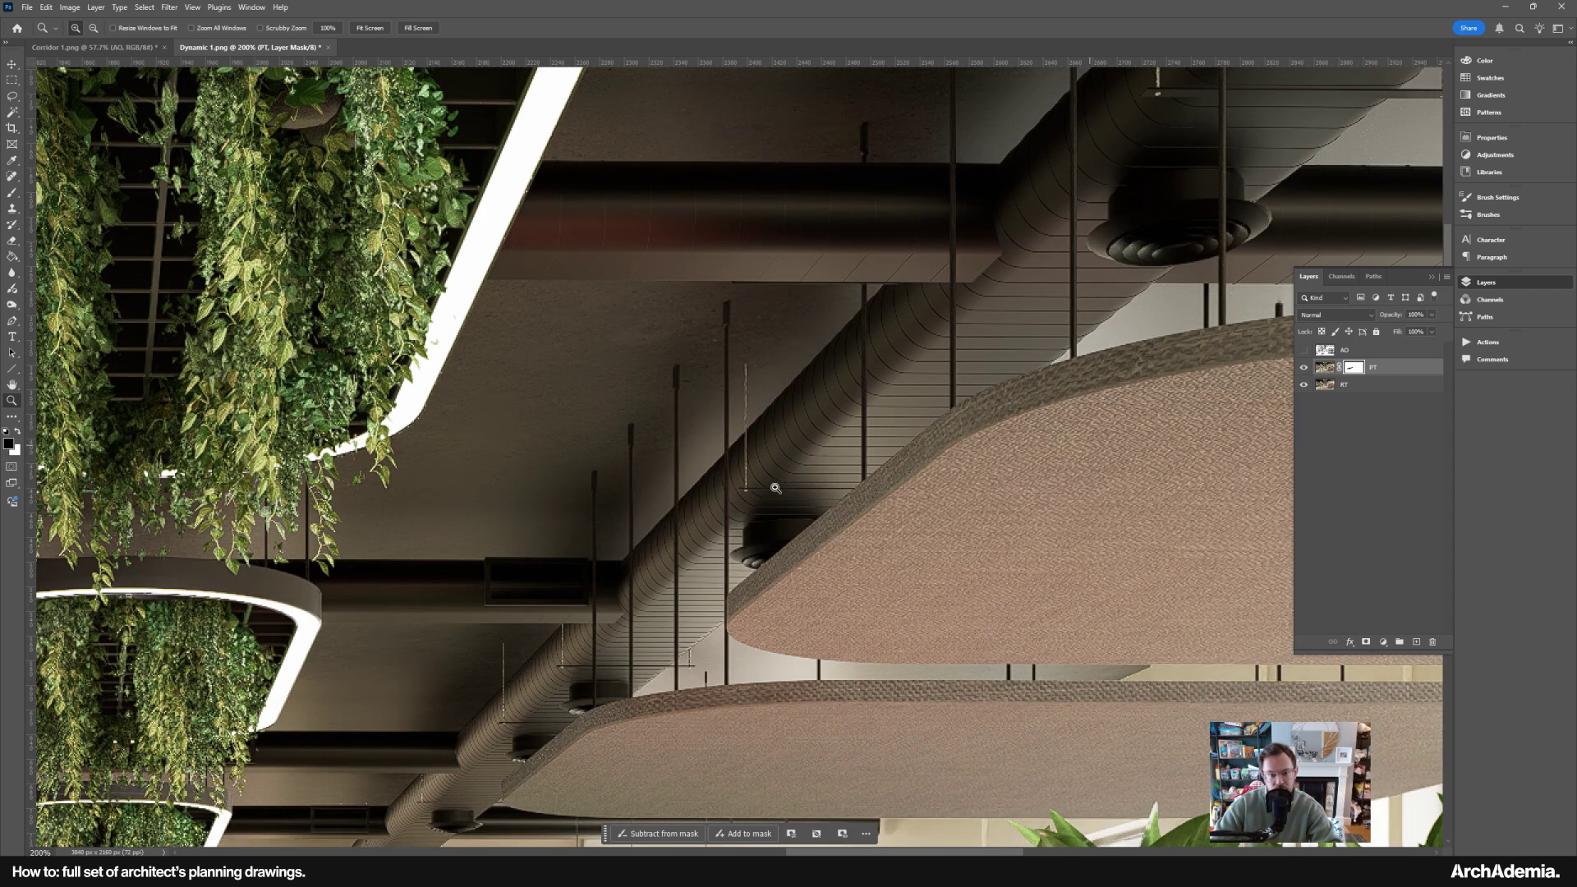
click(1303, 368)
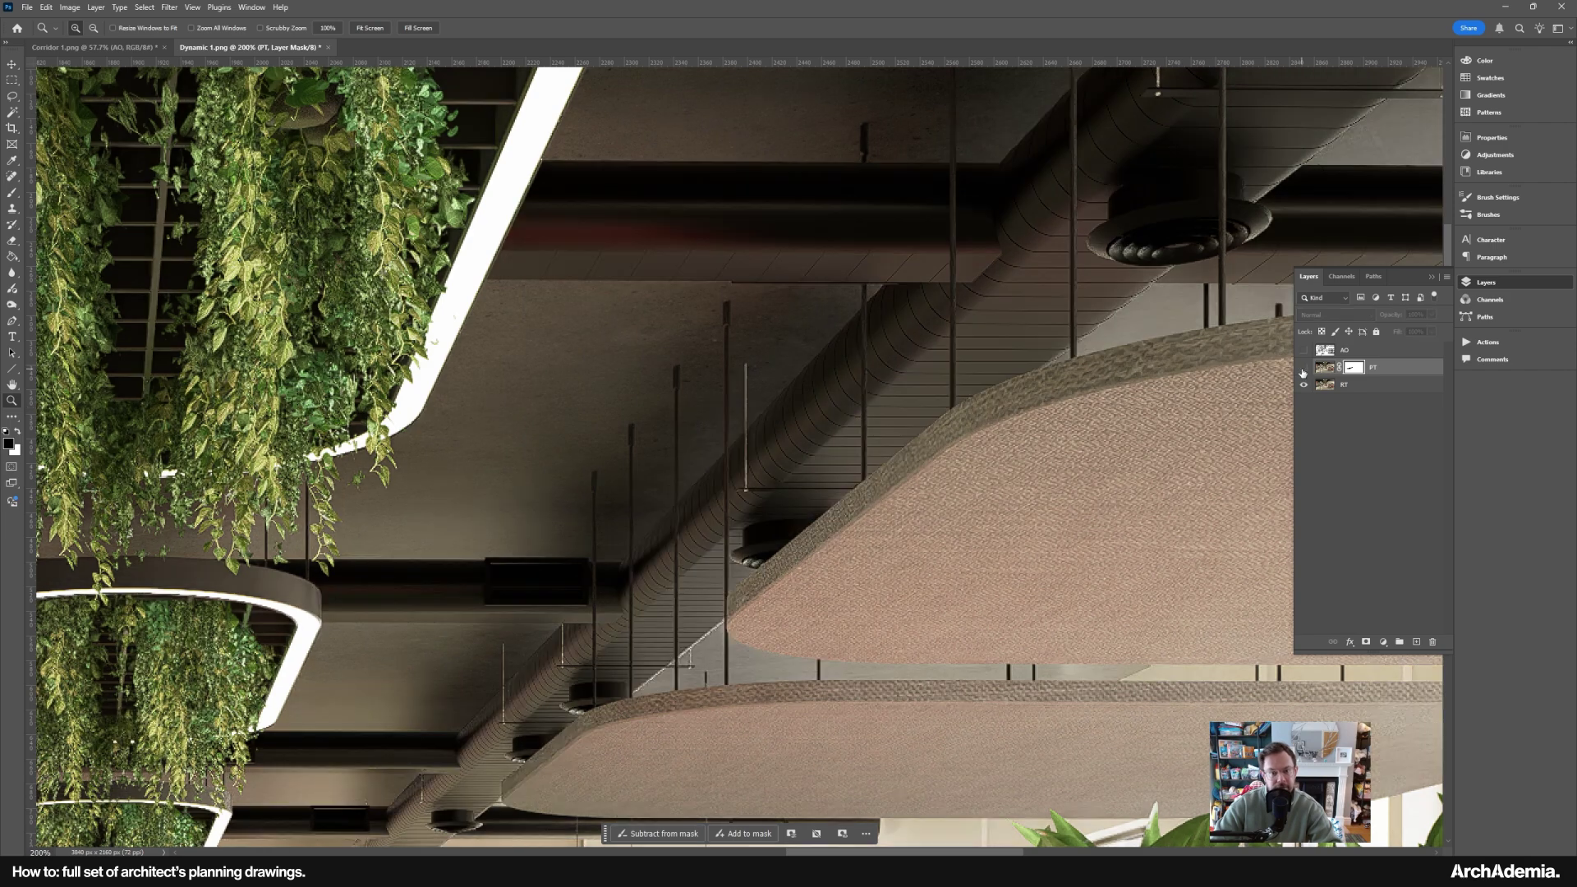
click(1302, 368)
click(1303, 367)
click(1303, 368)
right_click(693, 401)
click(716, 404)
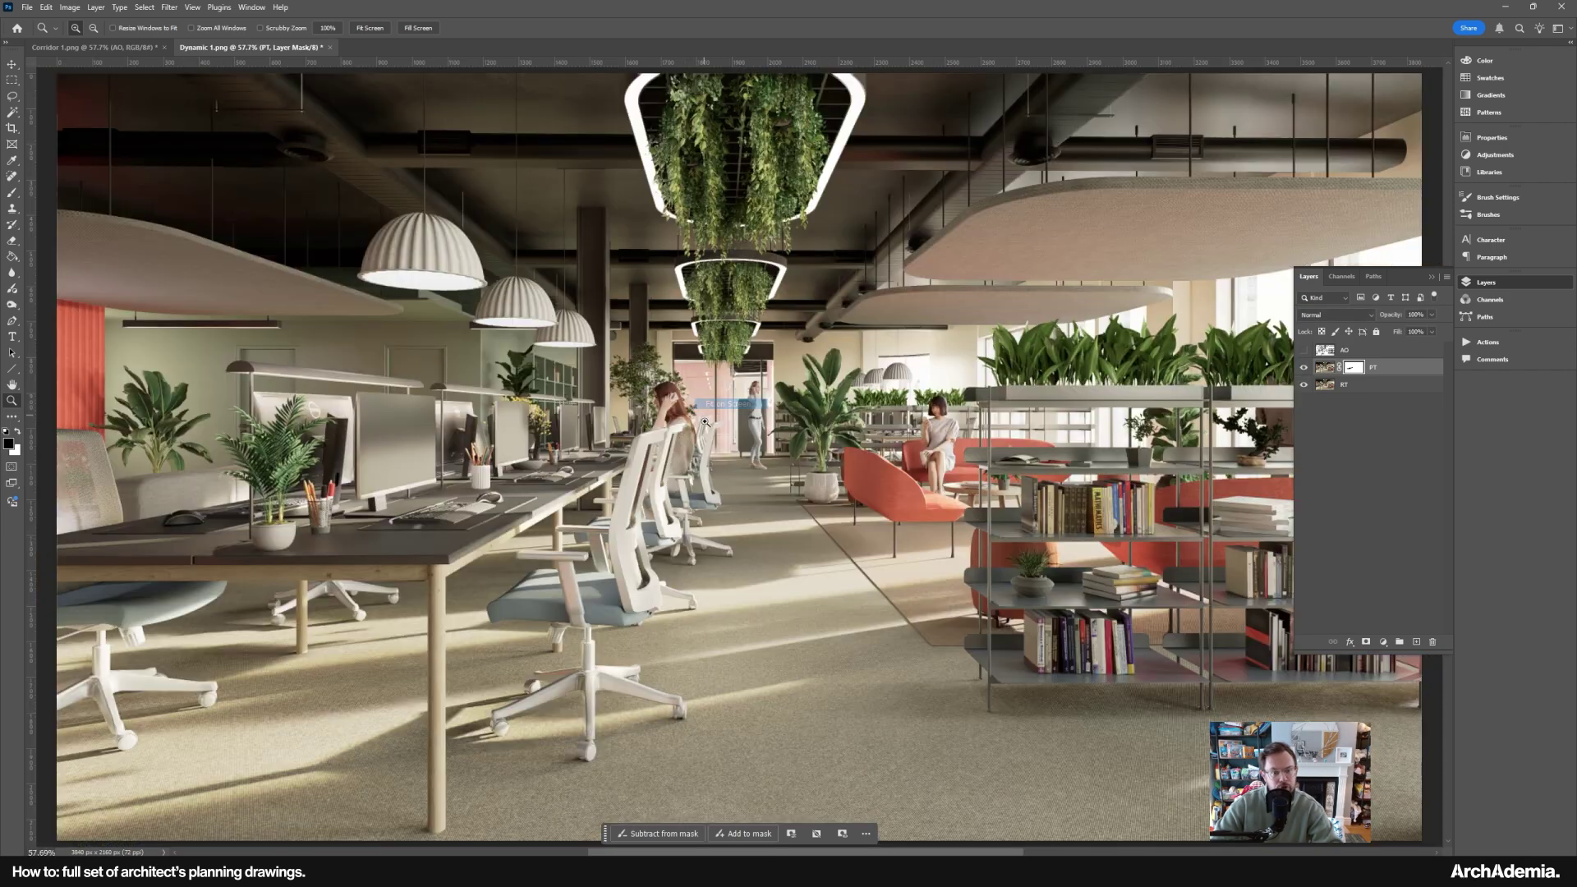
- Recheck the full office's overall lighting and ceiling by toggling the PT layer repeatedly, leaving it shown
click(1303, 368)
click(1303, 368)
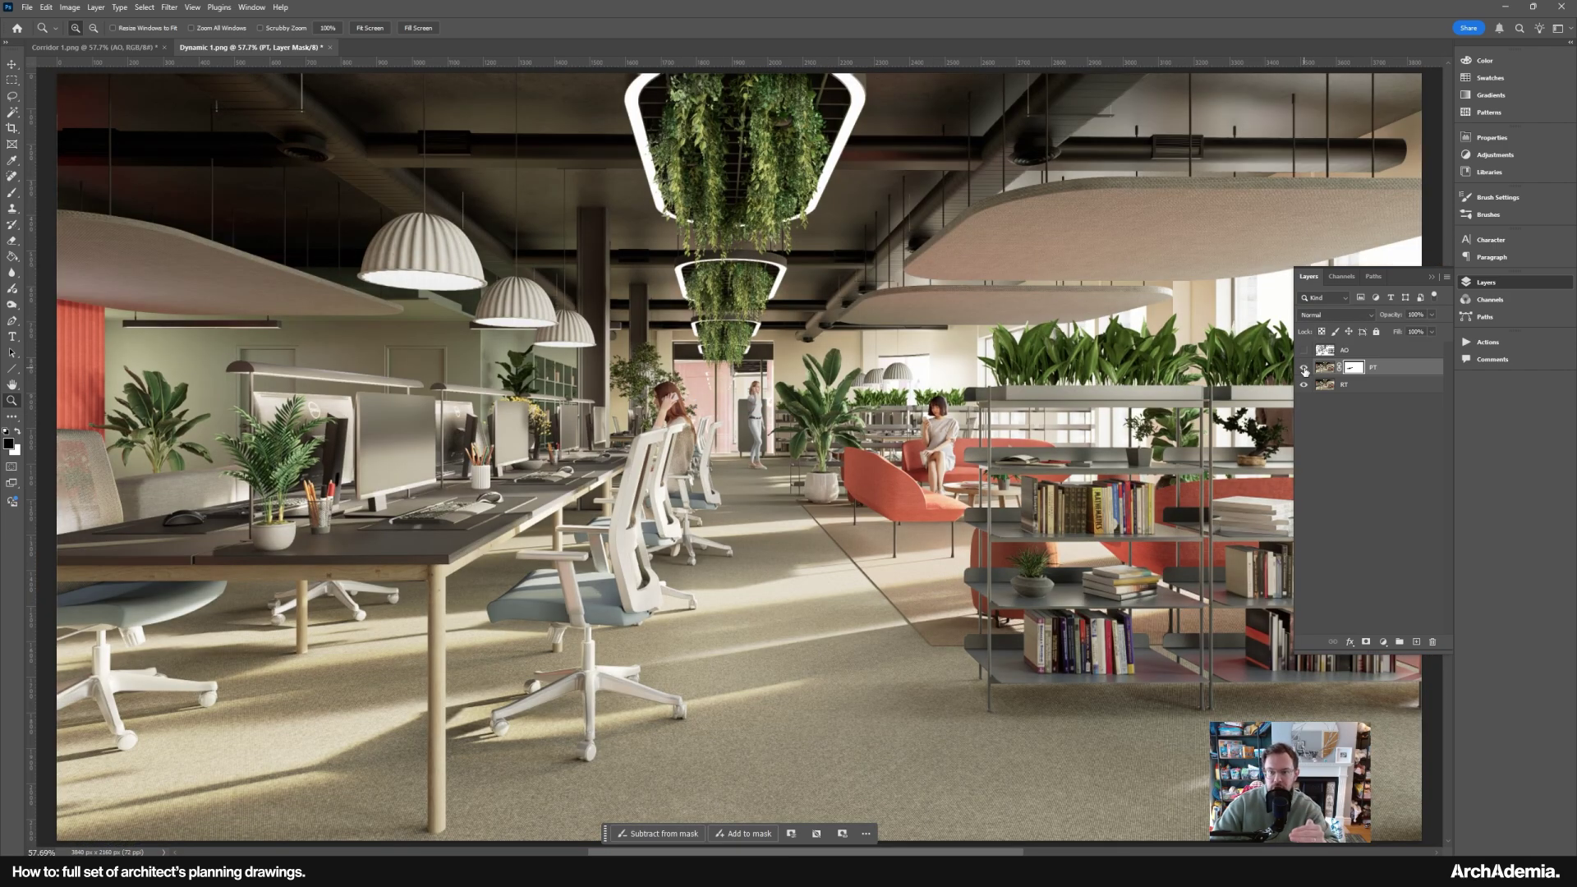
click(1305, 370)
click(1304, 369)
click(1304, 369)
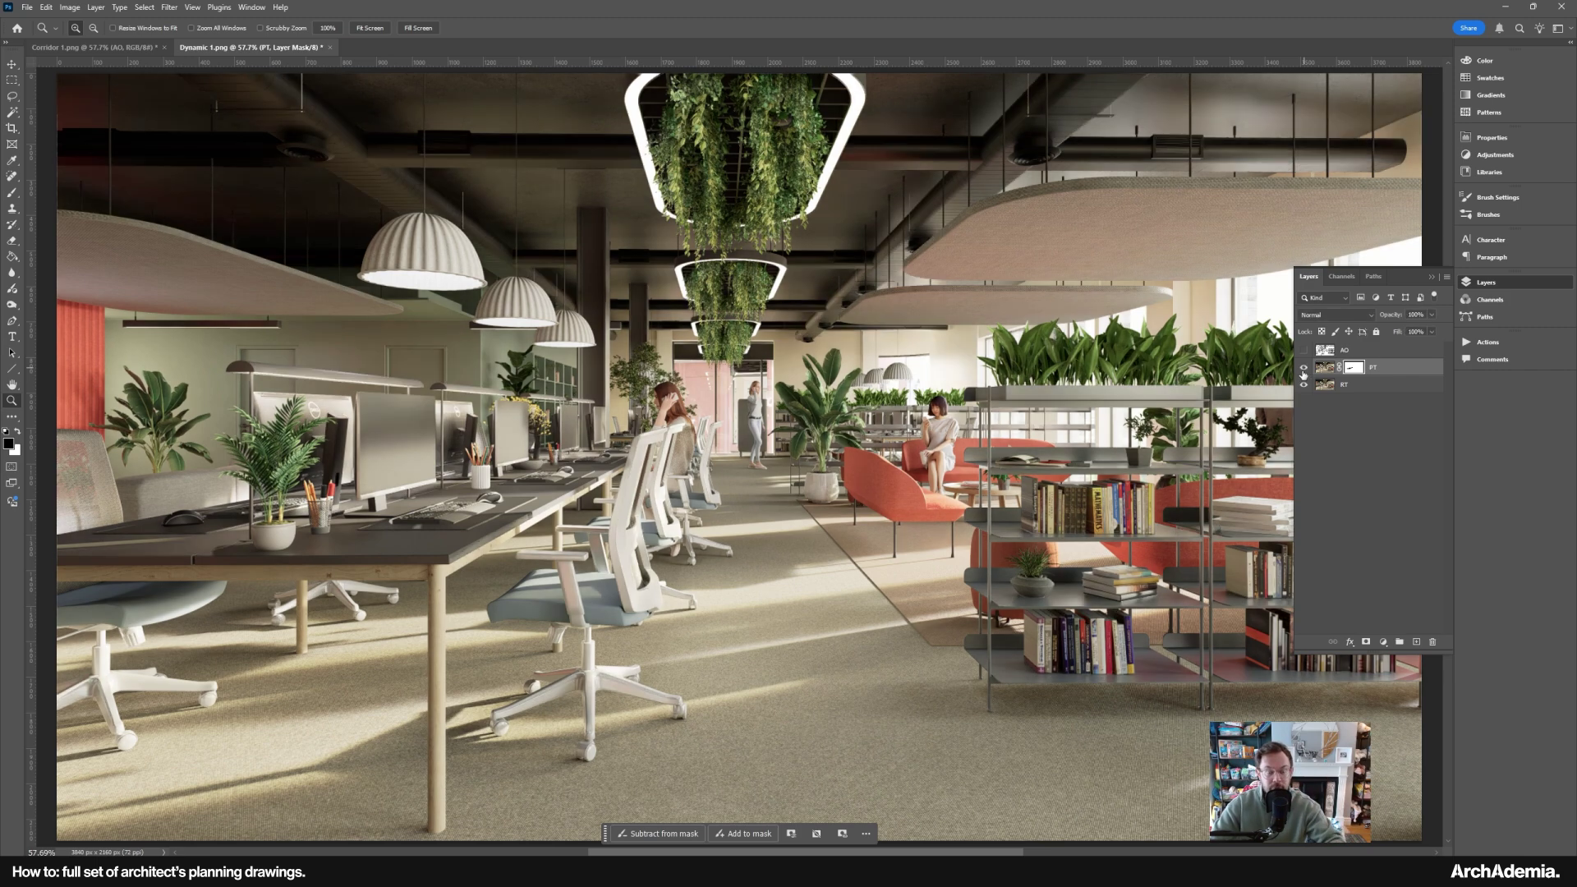
click(1302, 370)
click(1303, 370)
click(1303, 371)
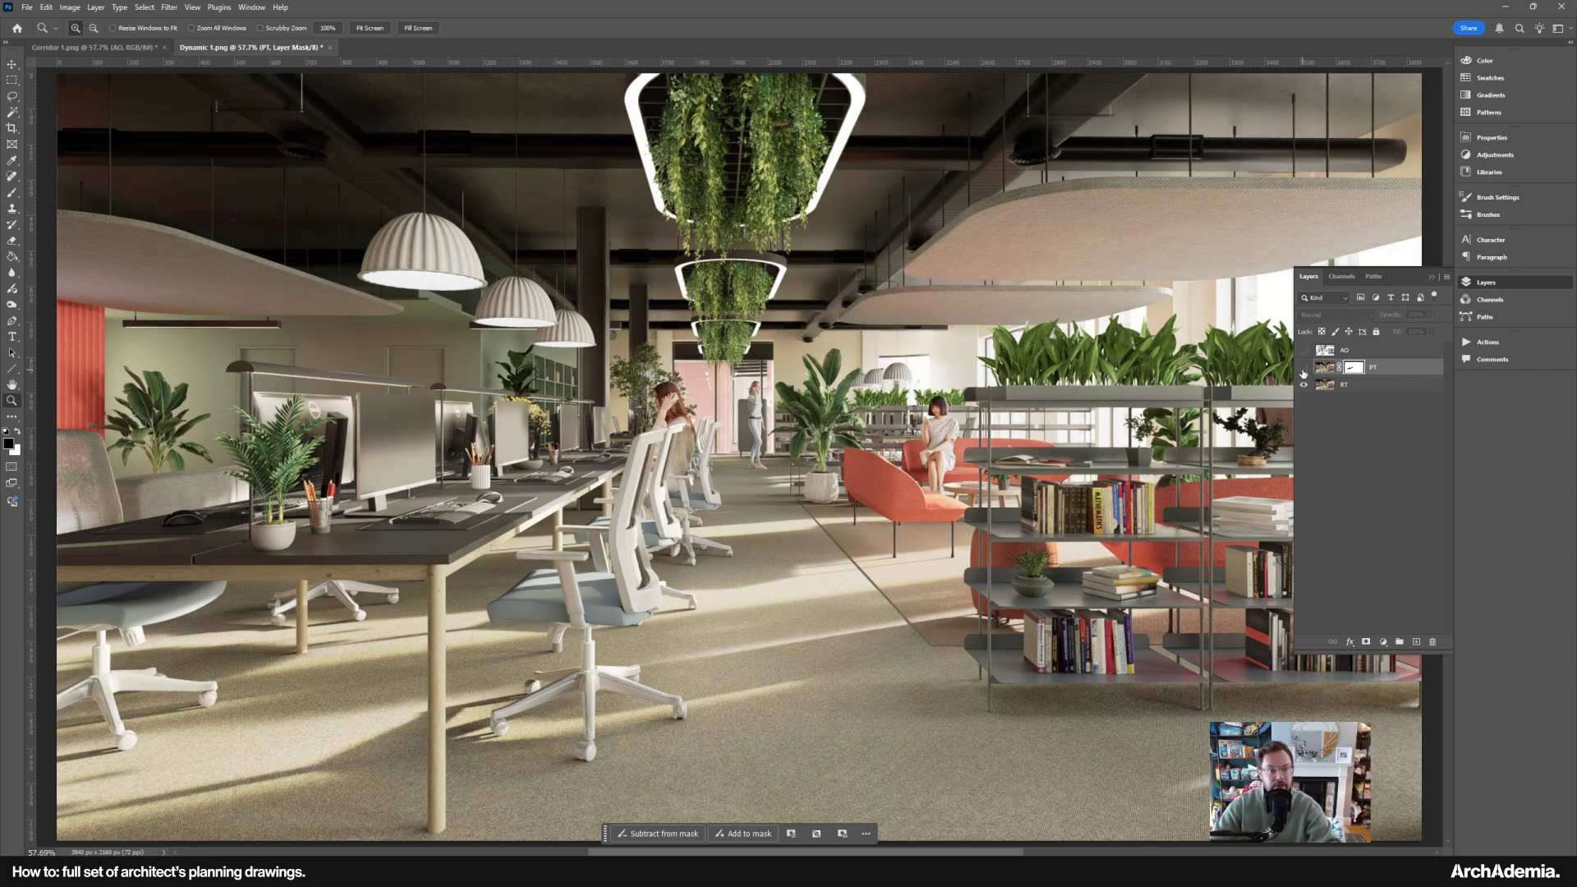
click(1302, 371)
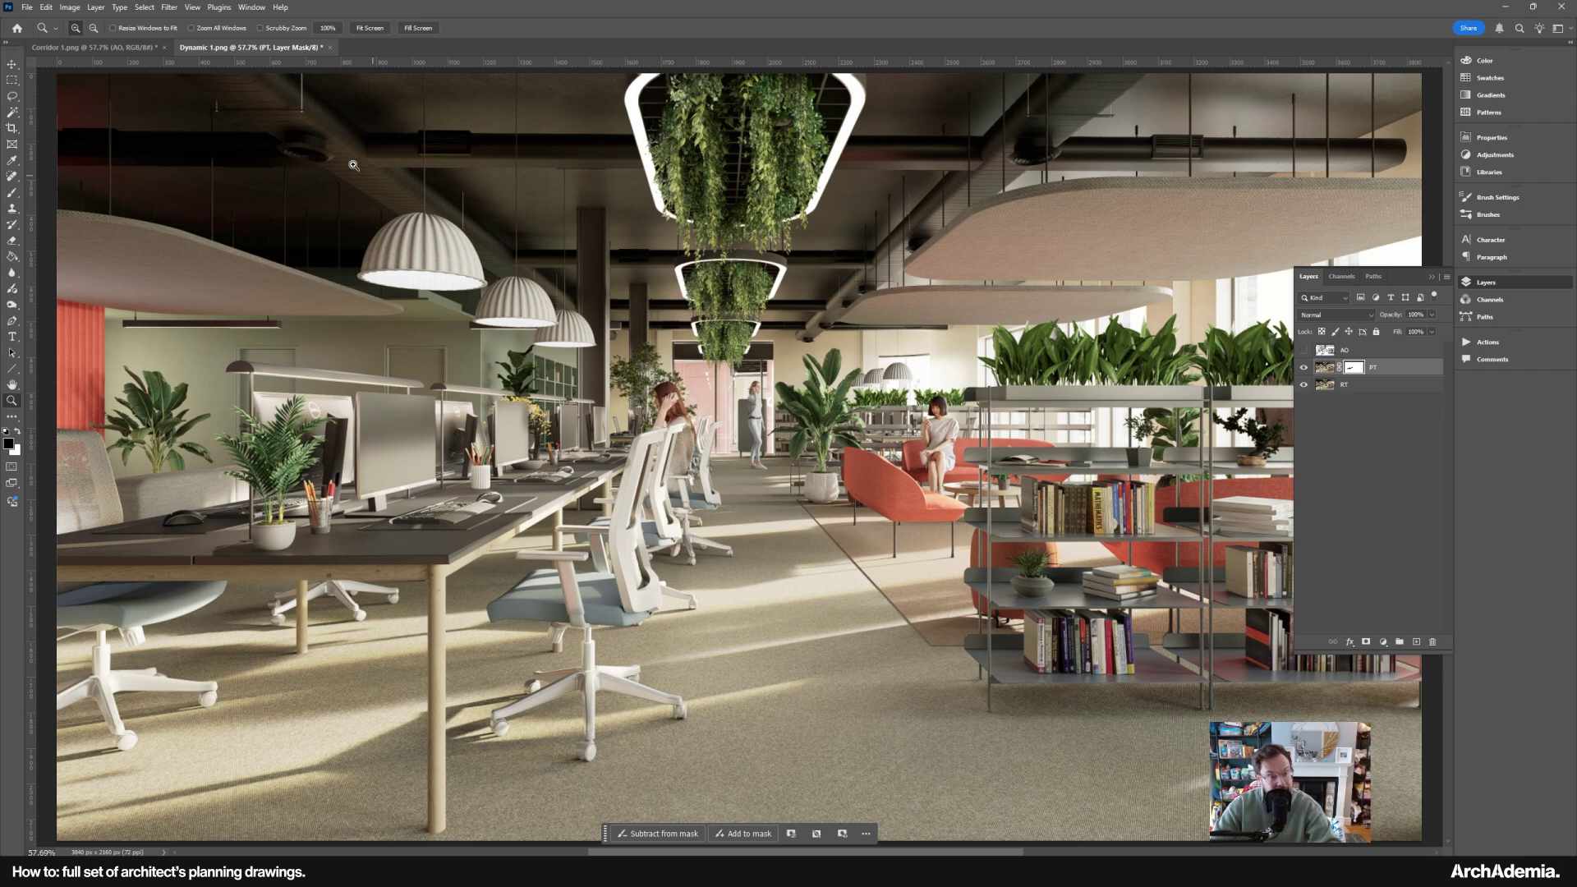
click(1303, 368)
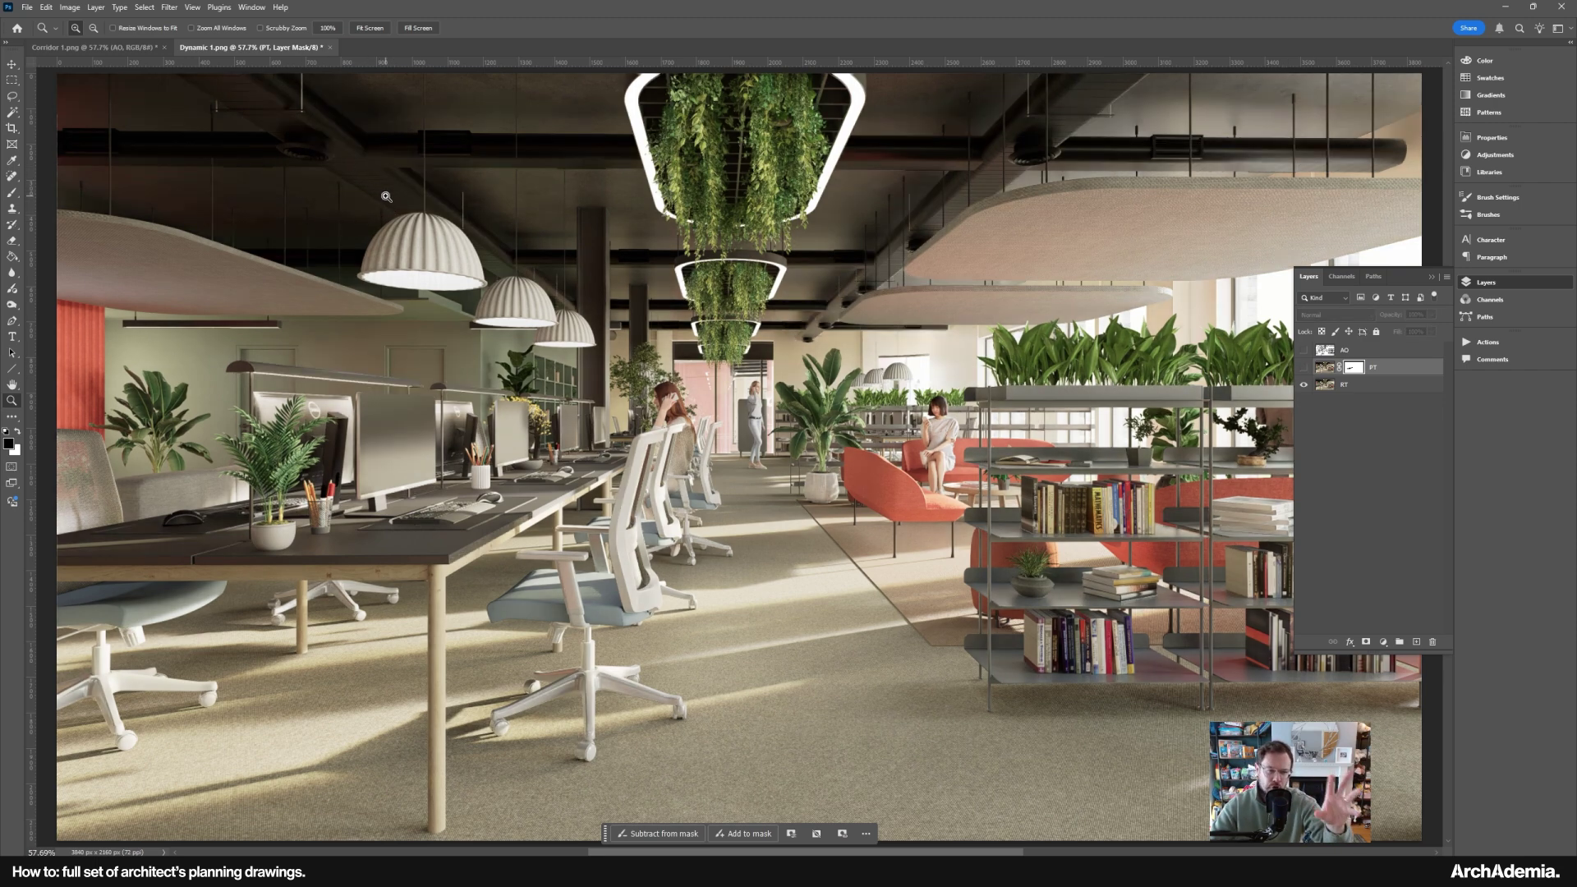
click(1304, 368)
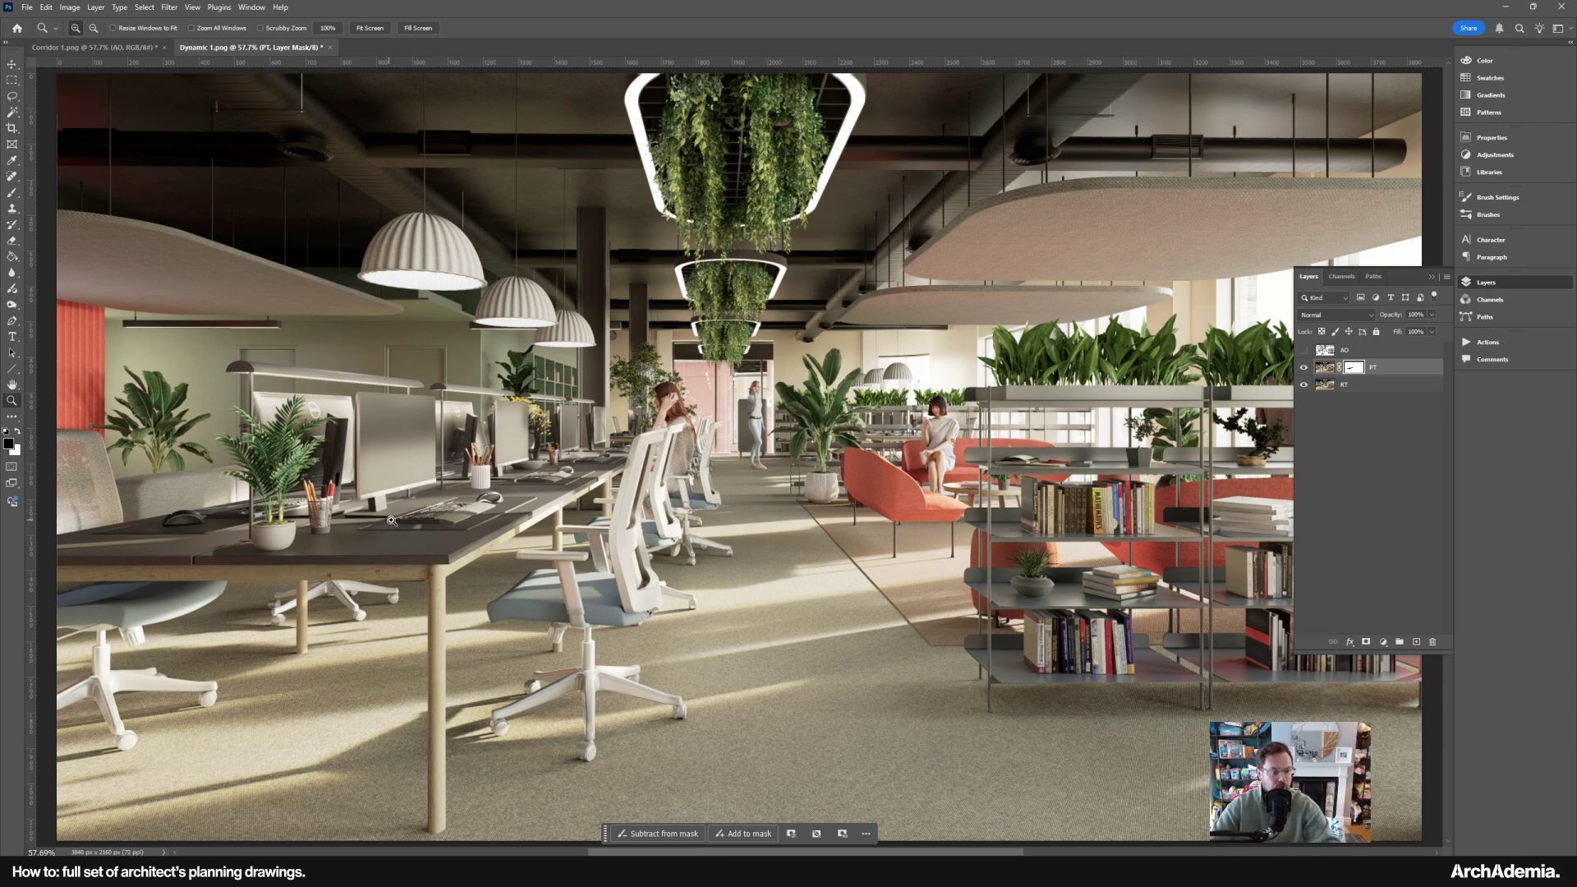
- Examine the masked desktop, monitors and desk objects in the office render at 100% zoom
click(329, 534)
click(328, 534)
drag(384, 519, 606, 514)
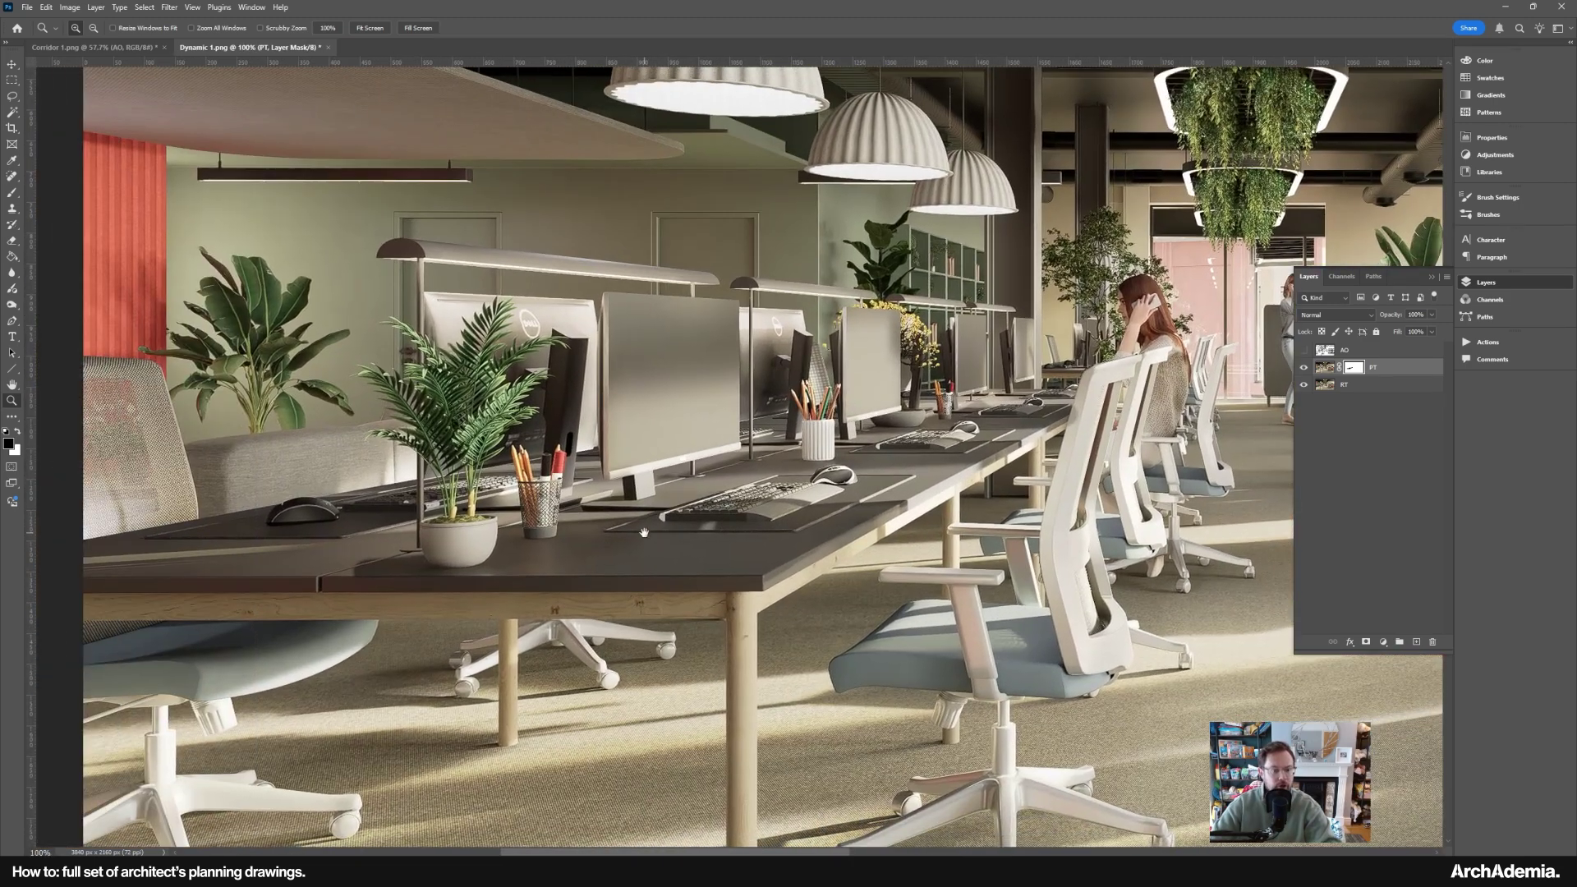
drag(667, 555, 709, 563)
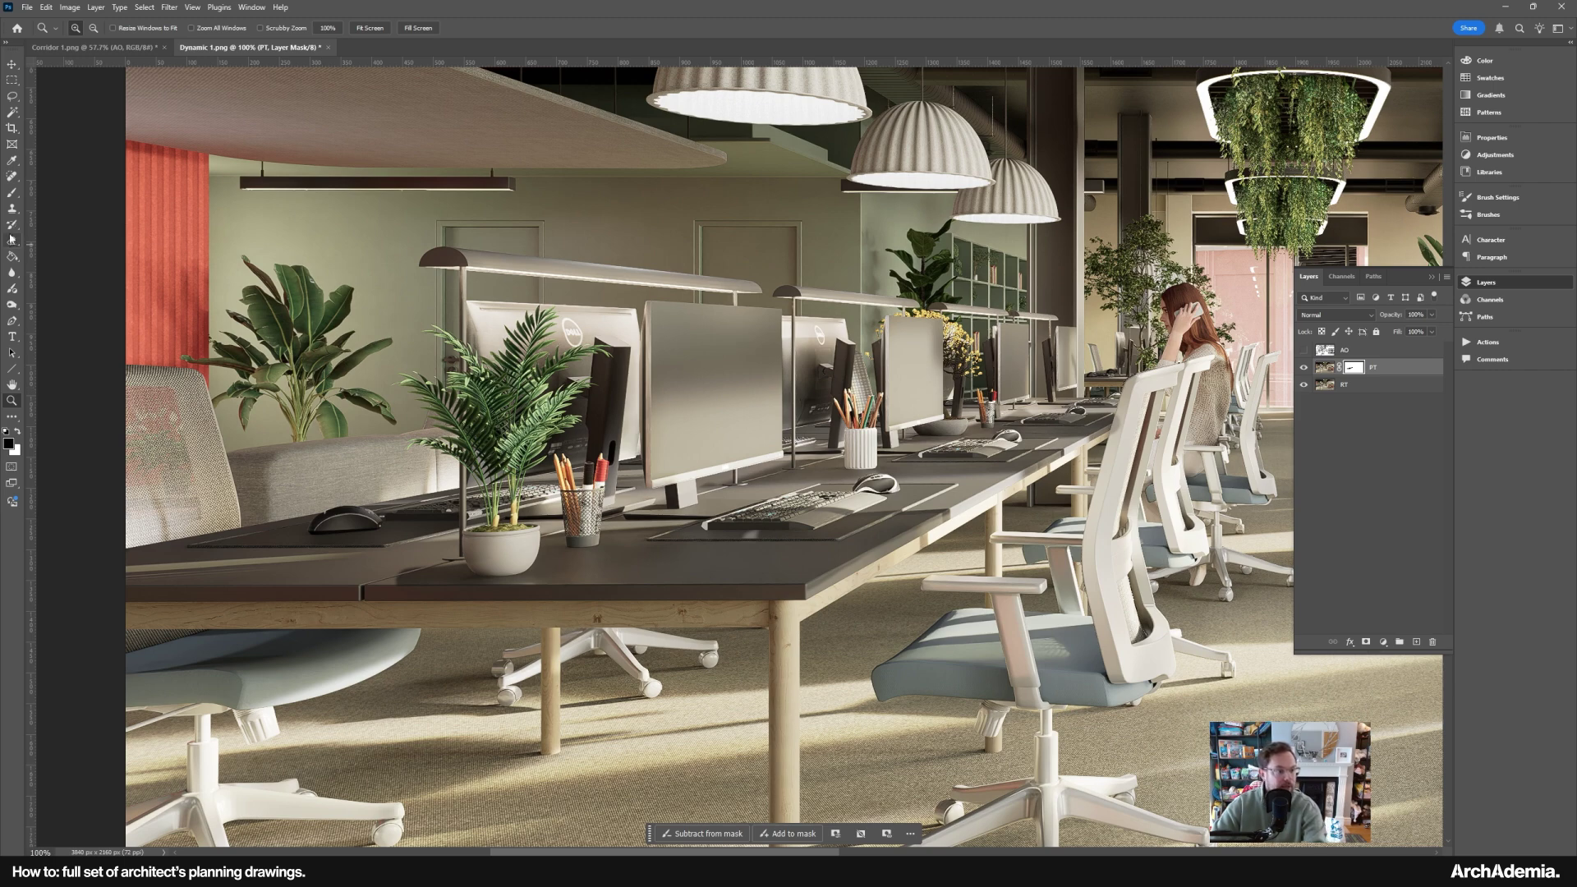
click(12, 195)
mouse_move(433, 568)
mouse_down()
mouse_move(426, 581)
mouse_move(225, 582)
mouse_move(124, 569)
mouse_move(491, 549)
mouse_move(176, 554)
mouse_up()
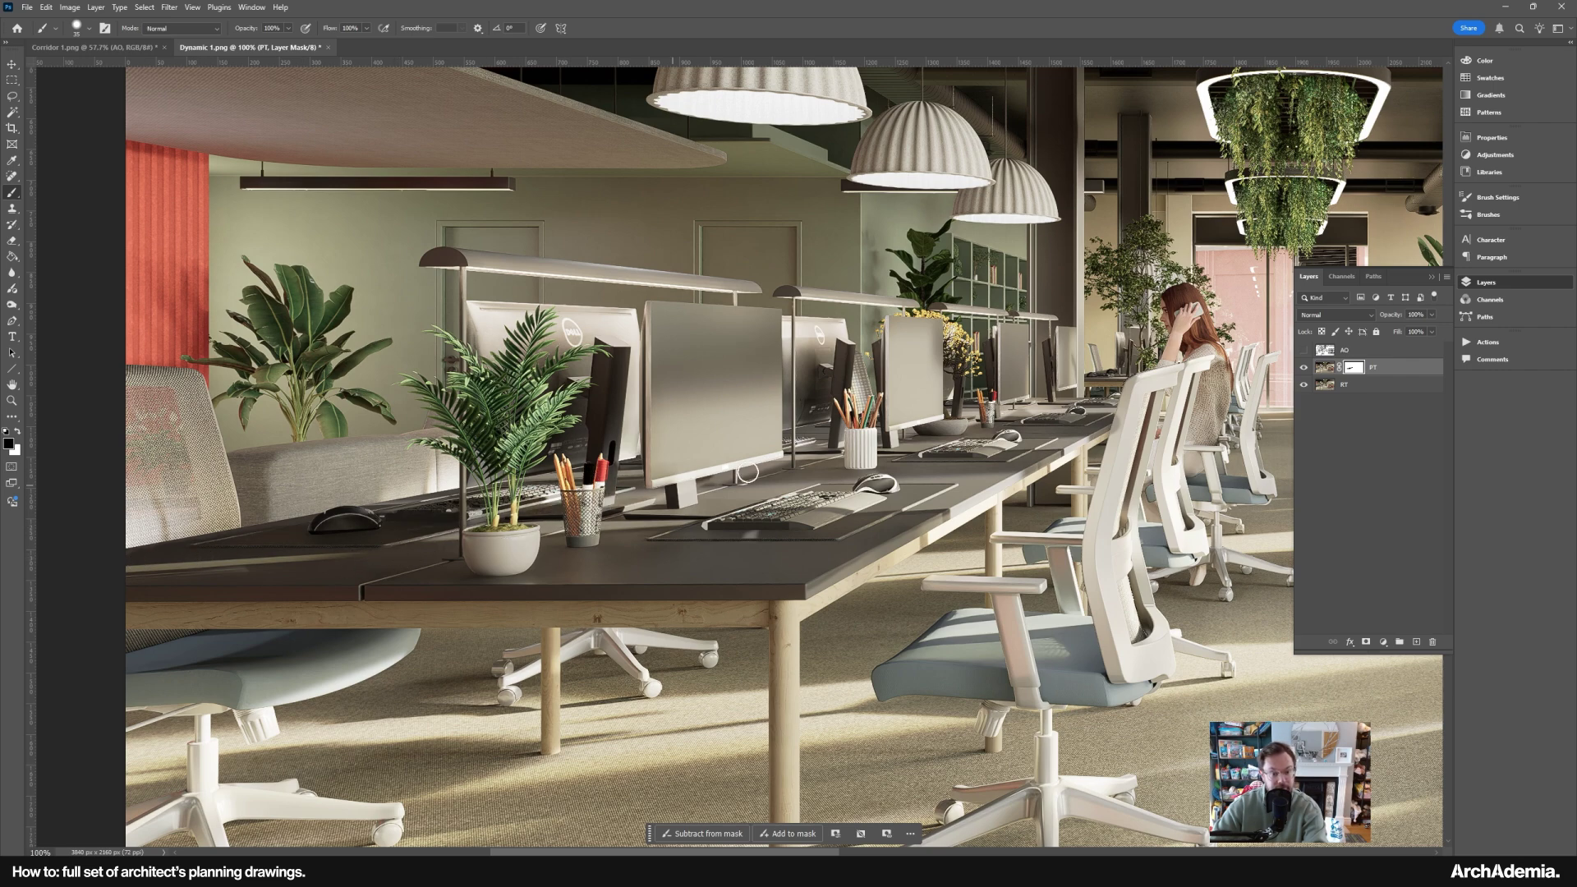
scroll(716, 481, right, 5)
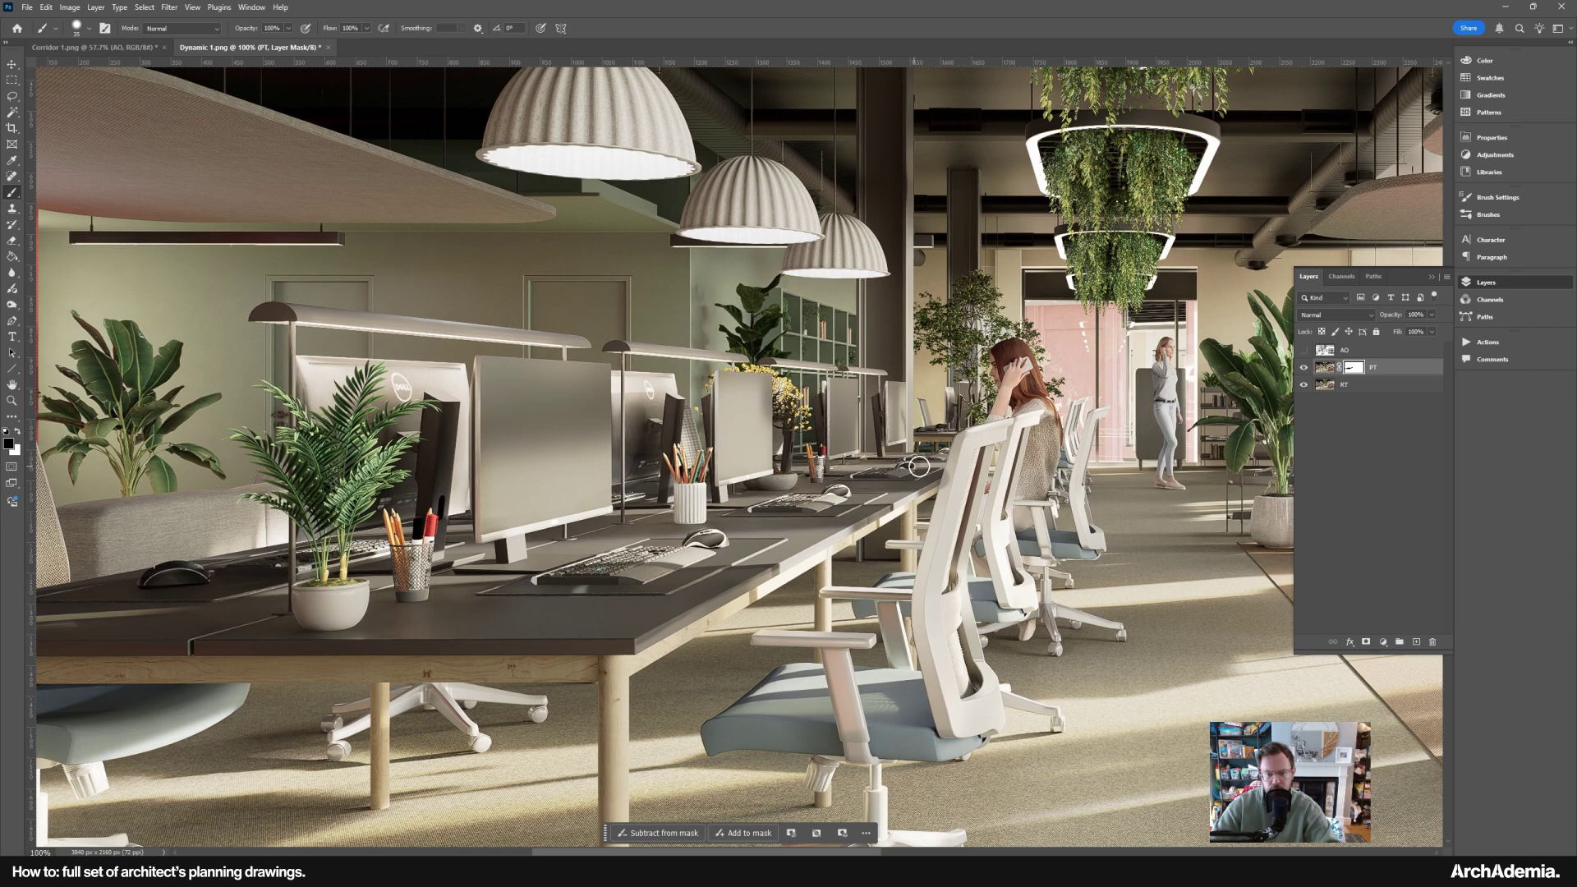
- Set the foreground color to white and shrink the brush to suit the white chair's mask edge, checking it at 400% zoom
click(12, 400)
right_click(550, 351)
click(572, 360)
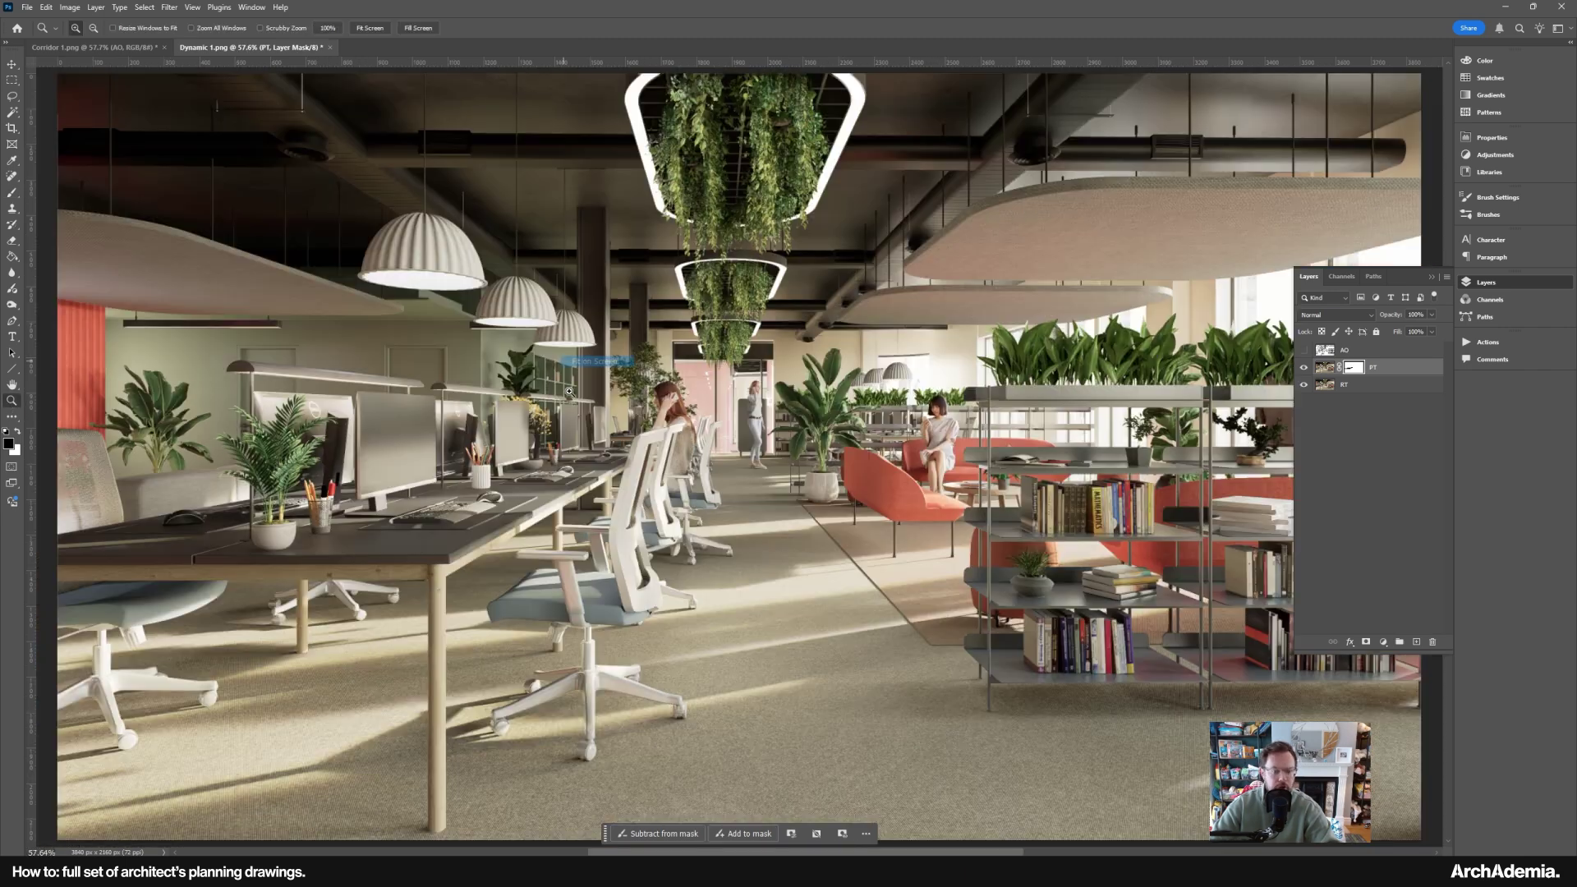
drag(557, 411, 746, 540)
click(666, 353)
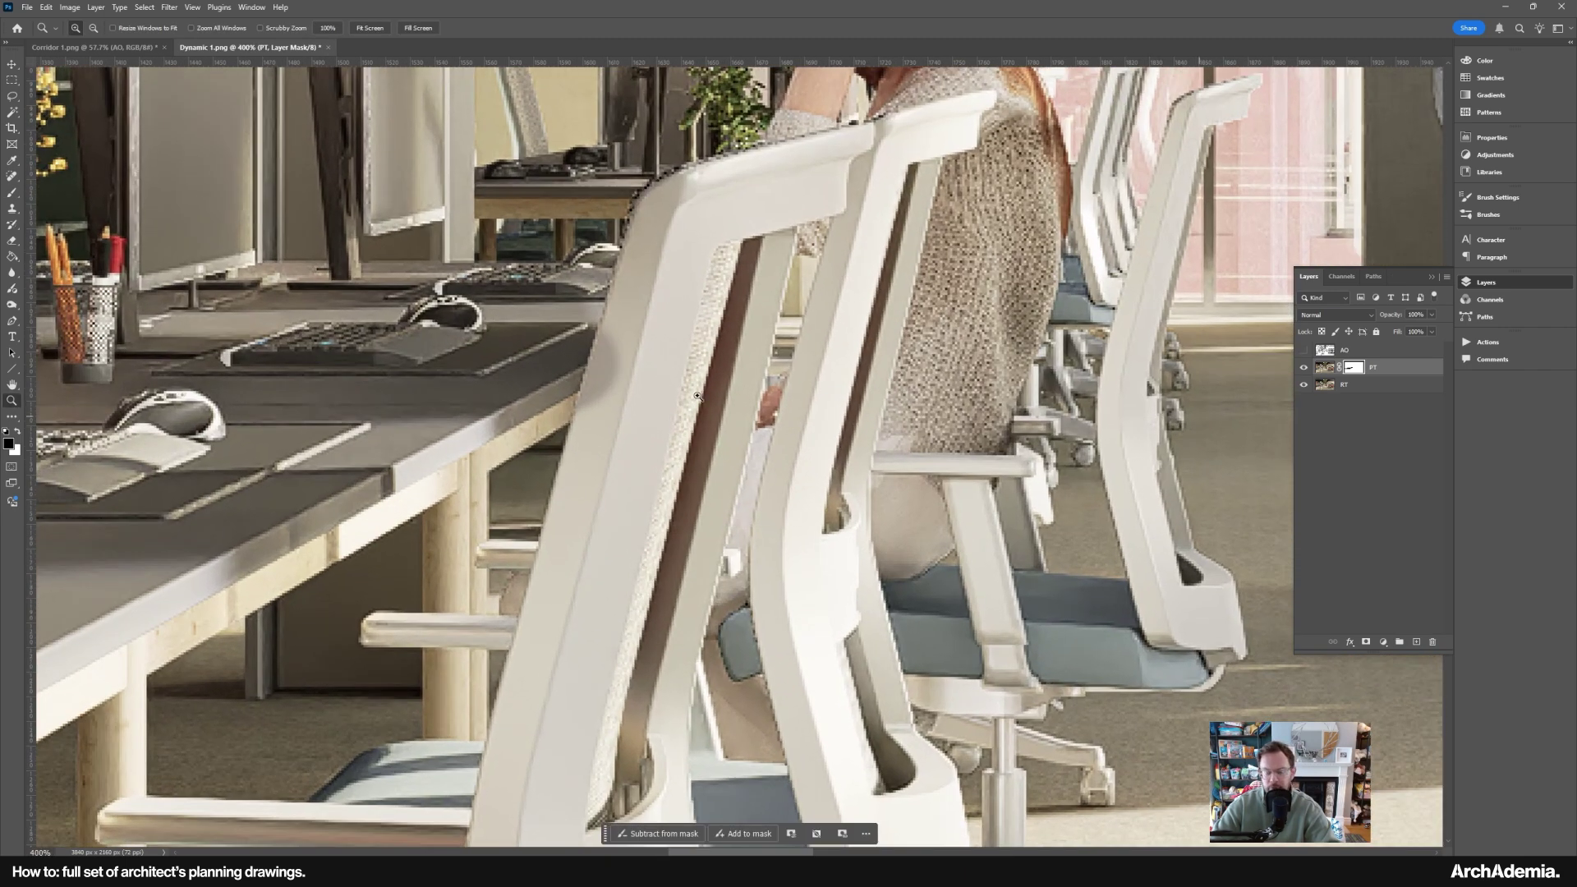
click(12, 192)
key(x)
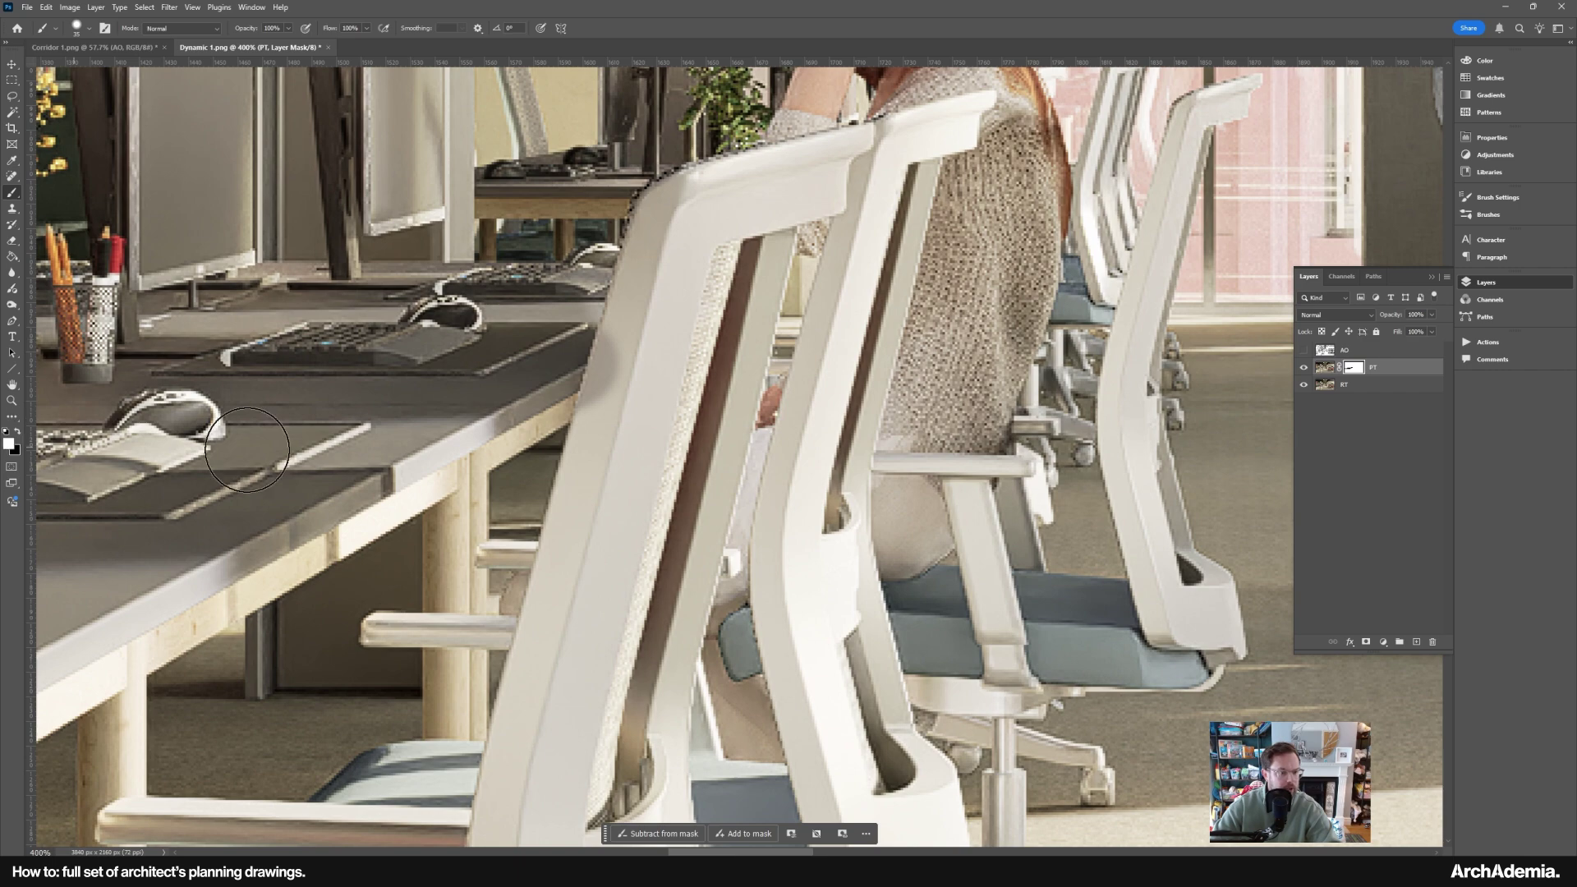
key(bracketleft)
key(bracketleft)
key(bracketleft)
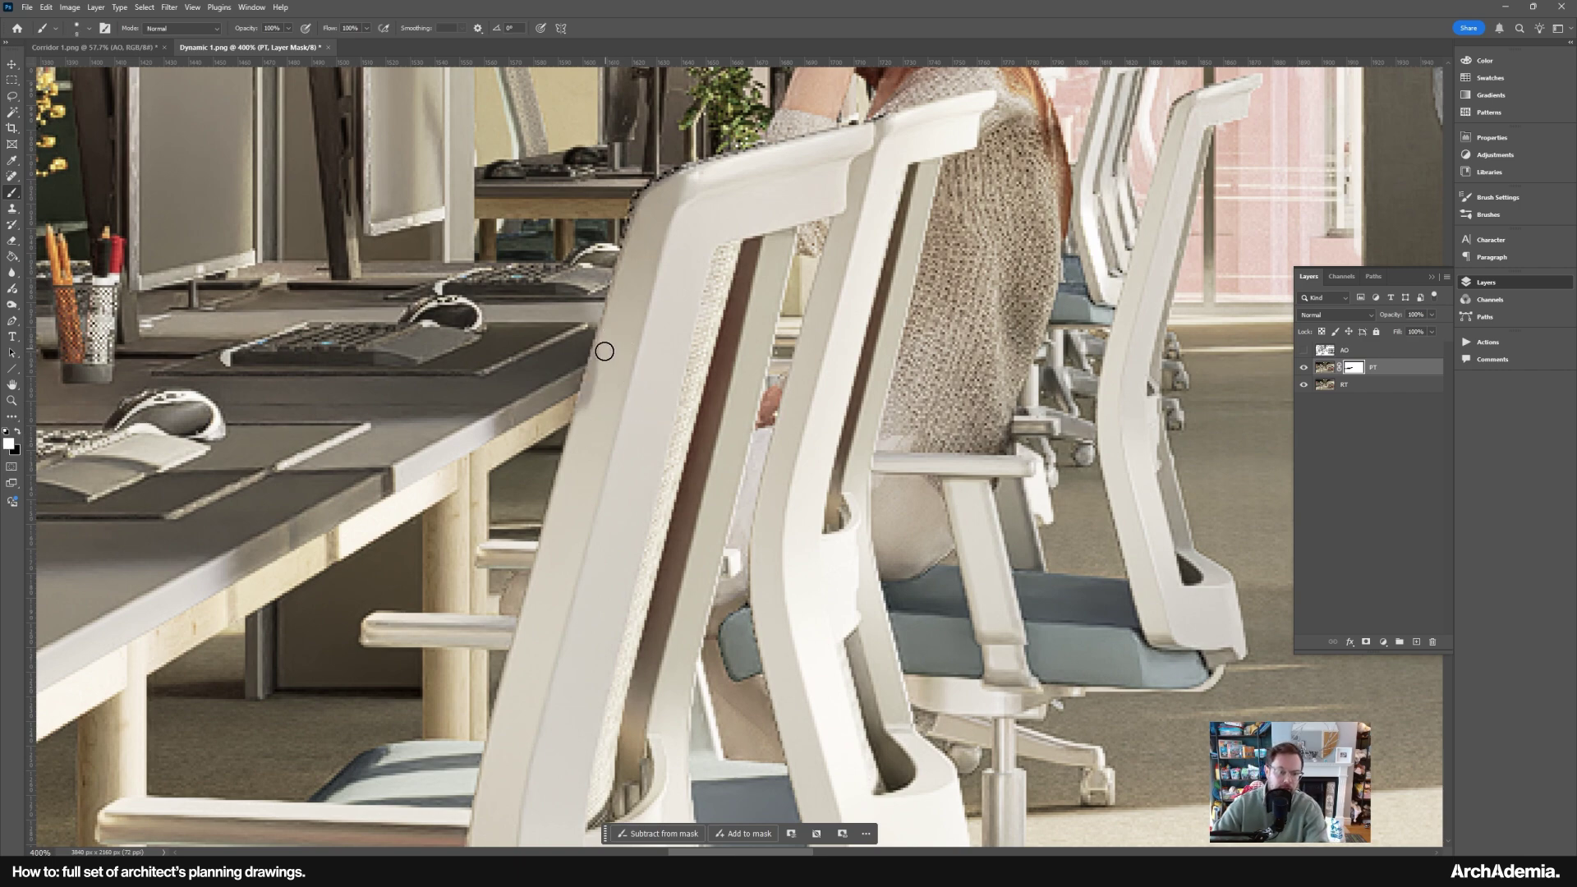
click(12, 400)
right_click(315, 351)
click(320, 348)
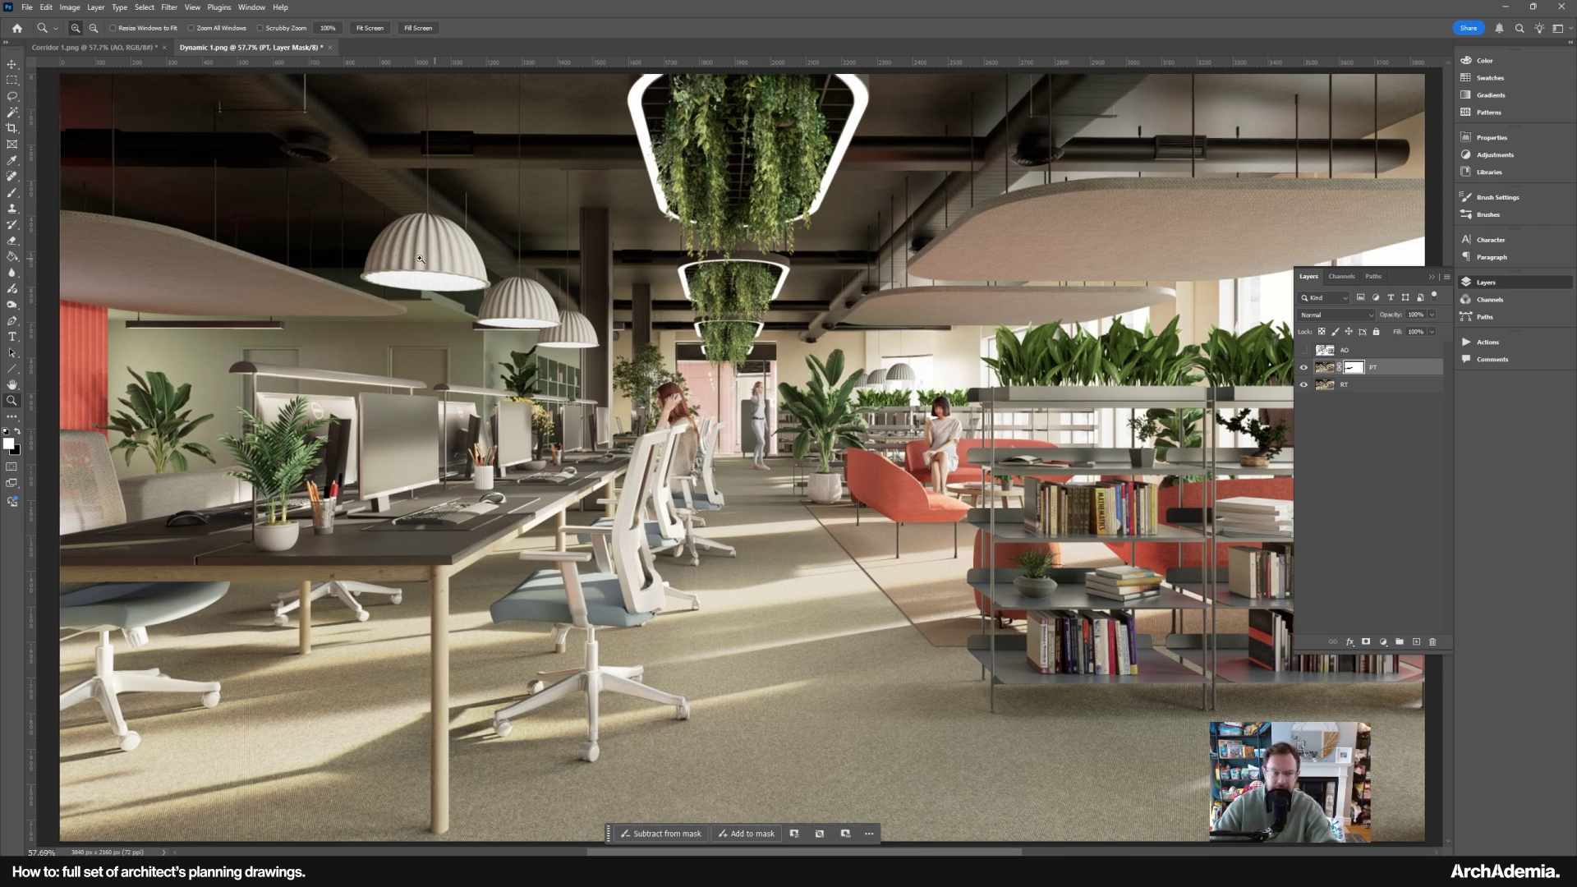
- Switch to the Corridor 1.png document and examine the RT render's brass wall light and lift doors at 100% zoom
click(111, 48)
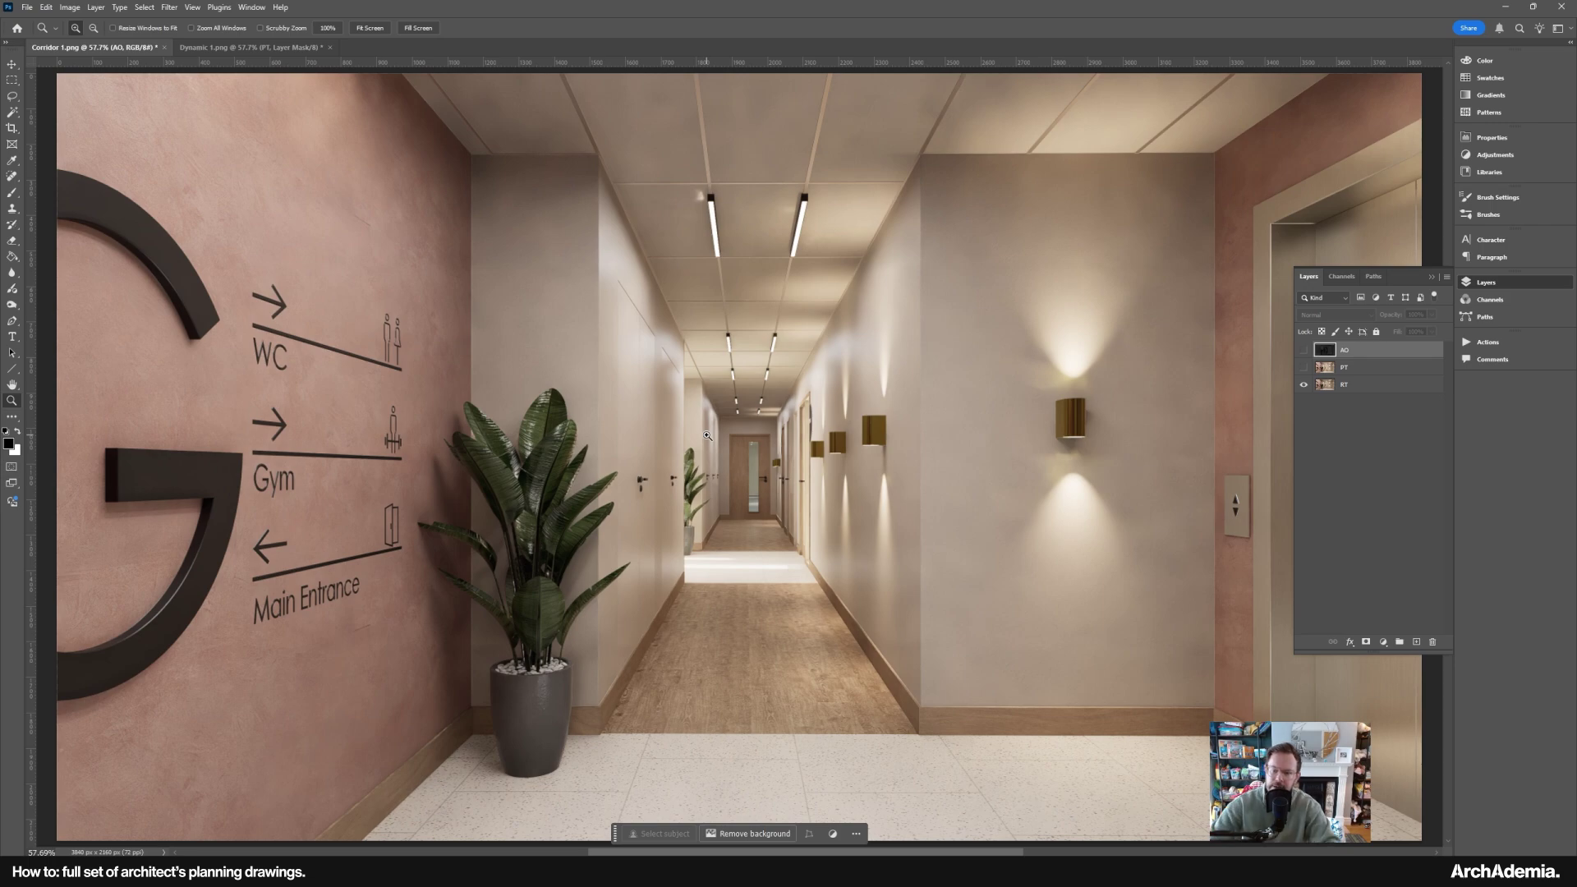
scroll(1151, 657, up, 1)
click(1202, 652)
drag(1172, 654, 633, 728)
drag(651, 374, 717, 568)
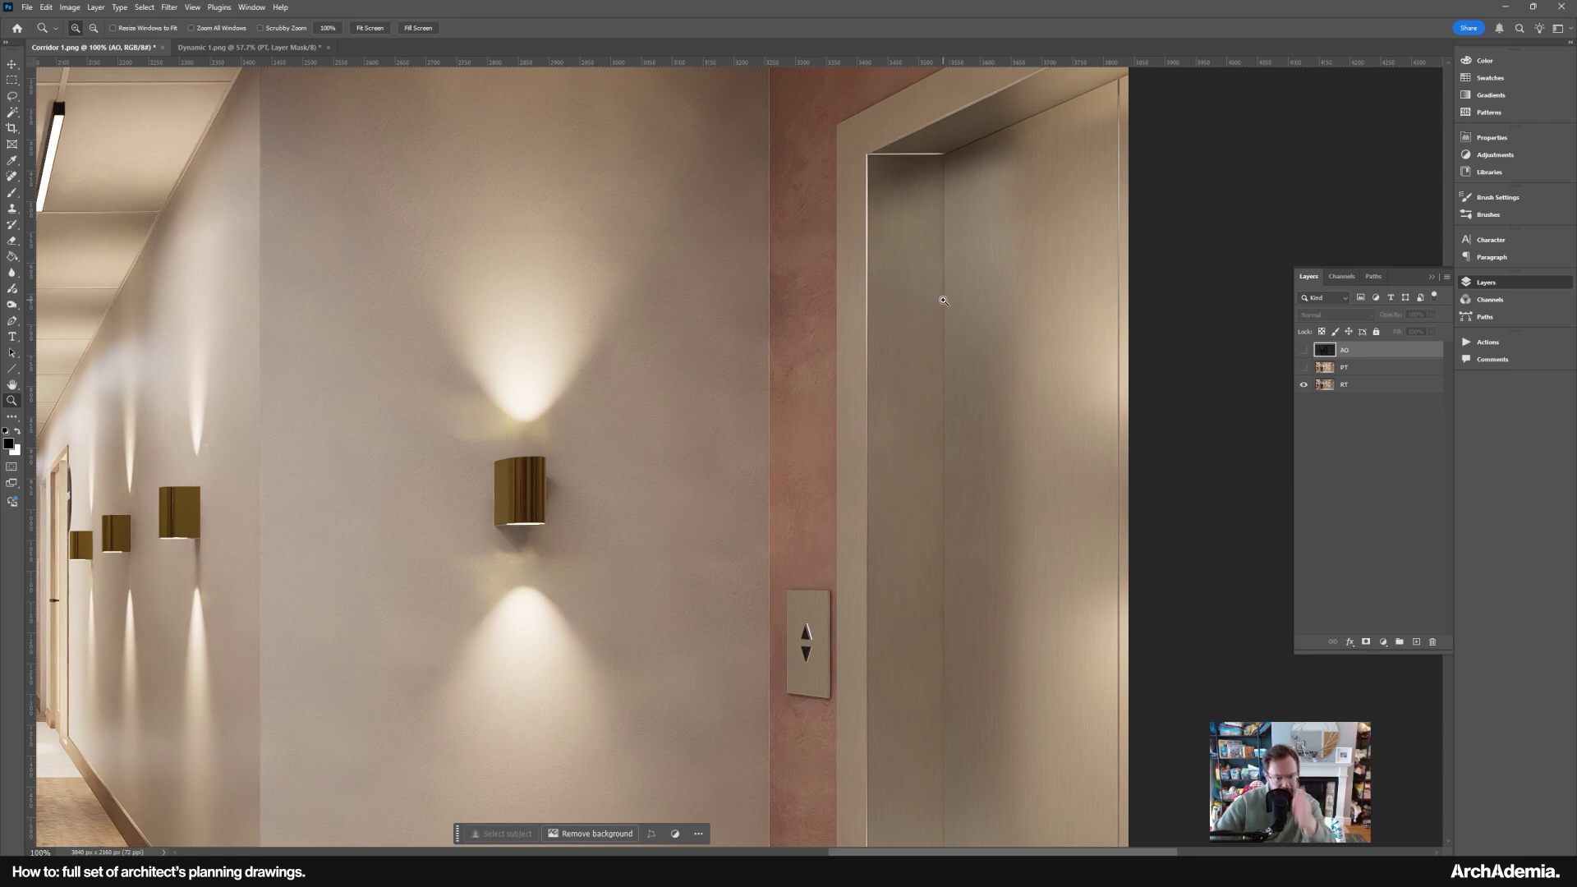
right_click(829, 312)
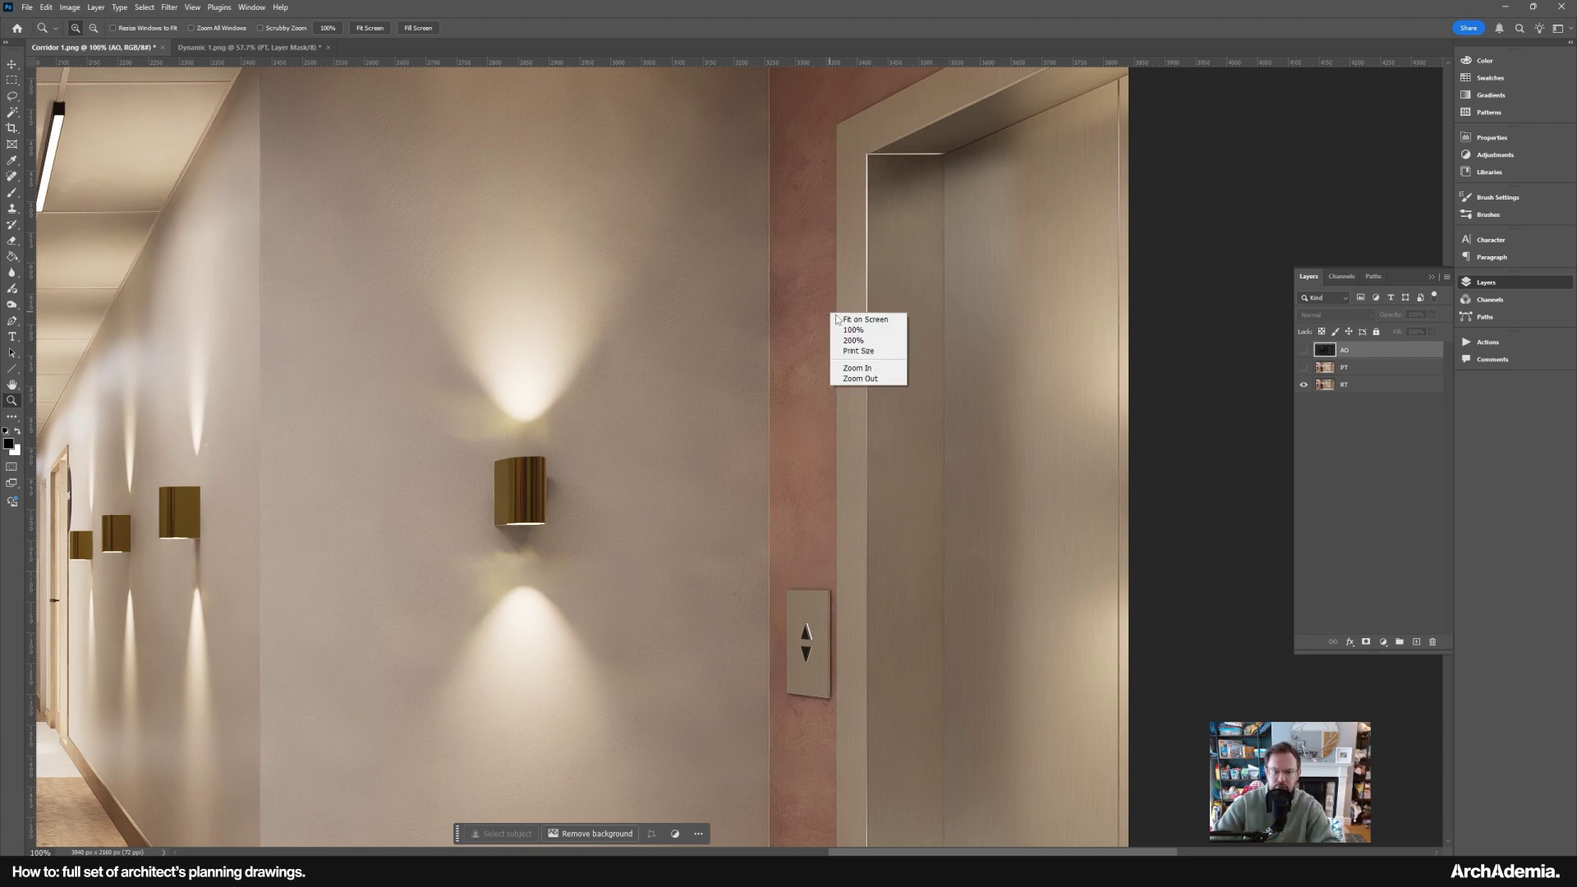
click(854, 318)
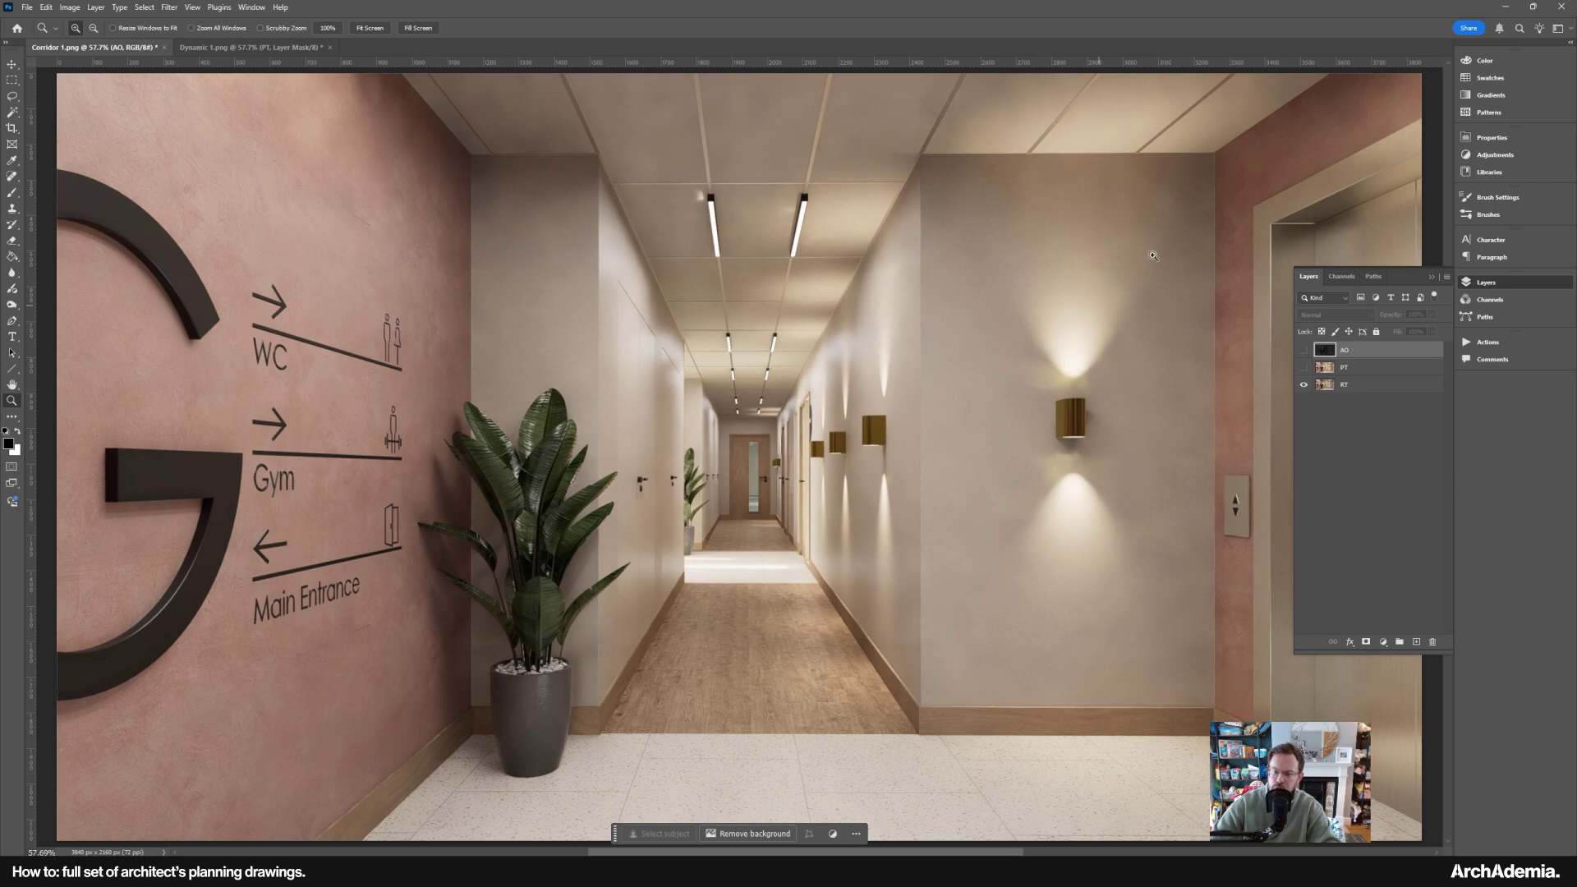
- Show the PT layer and examine its wall light and lift doors at 100% zoom and in the unobstructed full view
click(1303, 368)
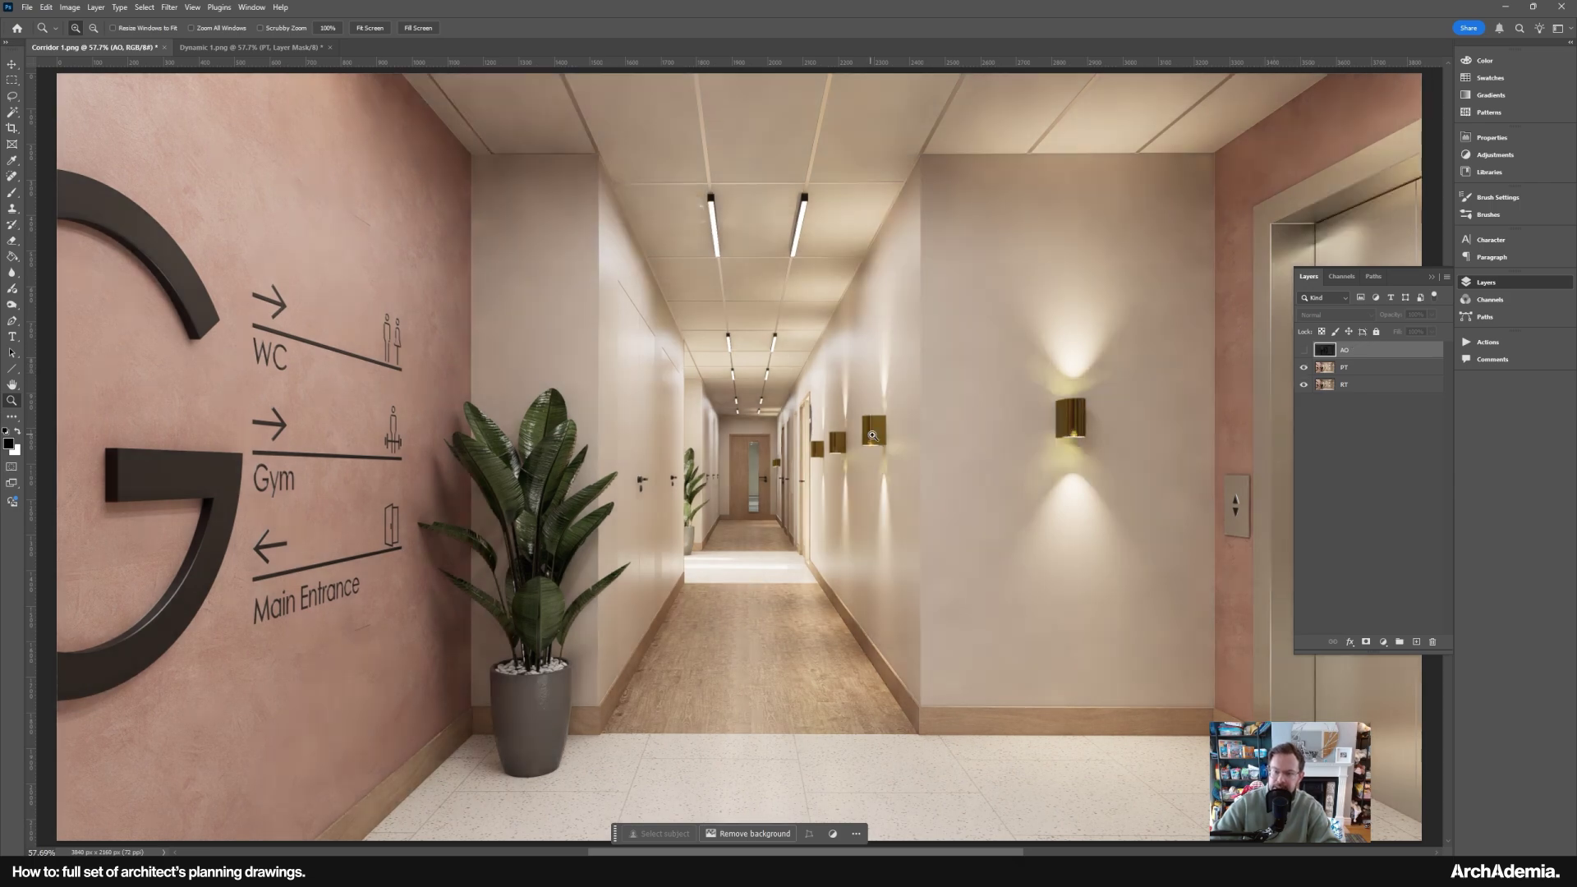
click(1157, 482)
click(1157, 482)
drag(1098, 482, 595, 644)
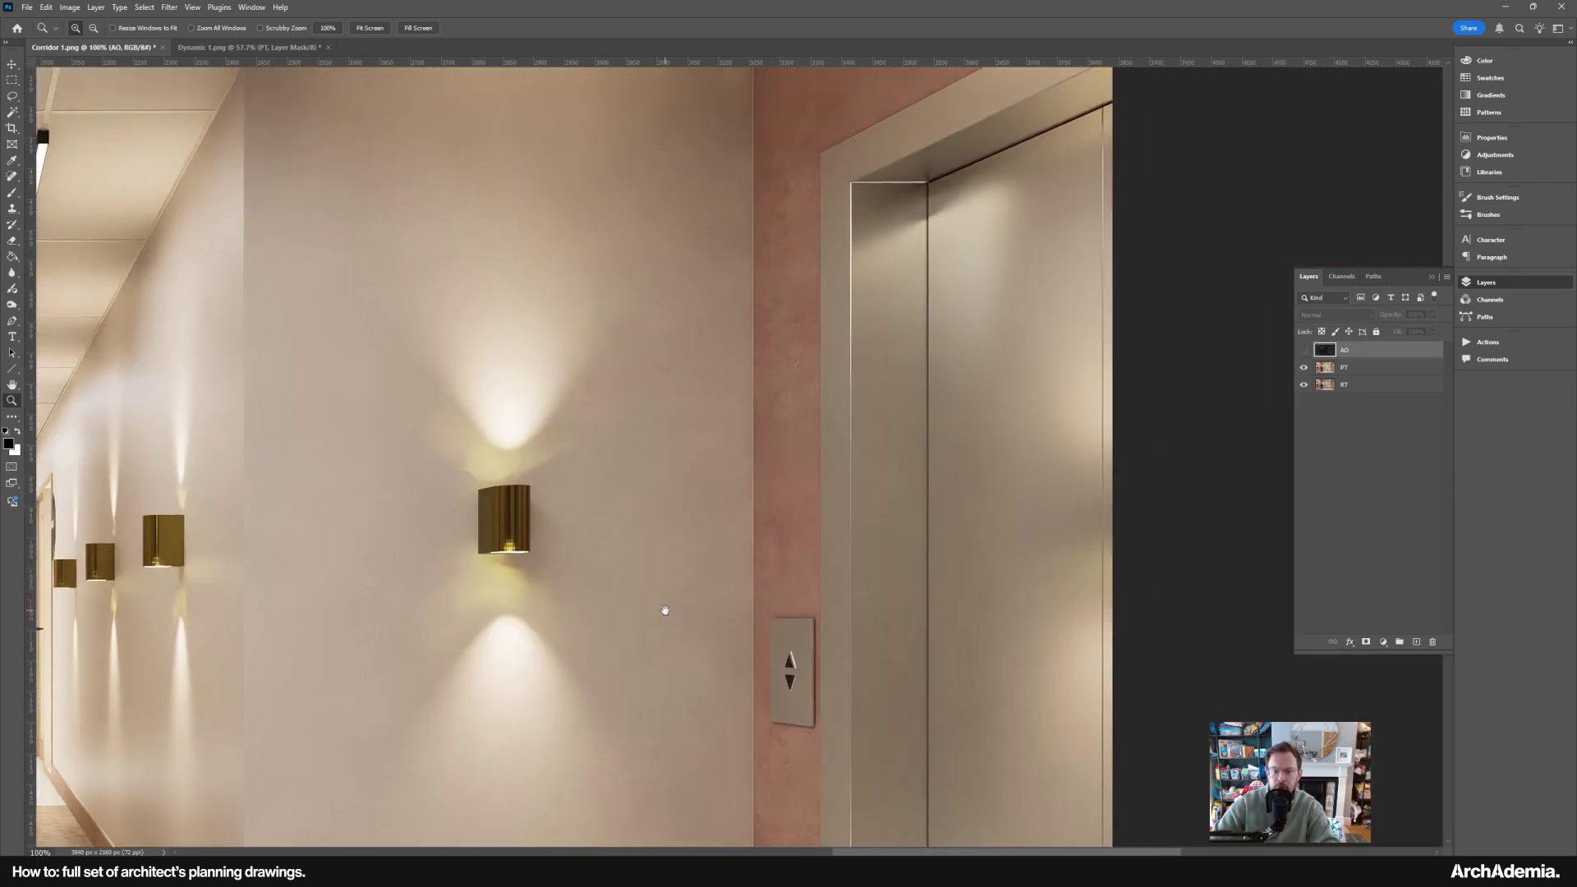
drag(969, 614, 977, 563)
right_click(997, 482)
click(1003, 489)
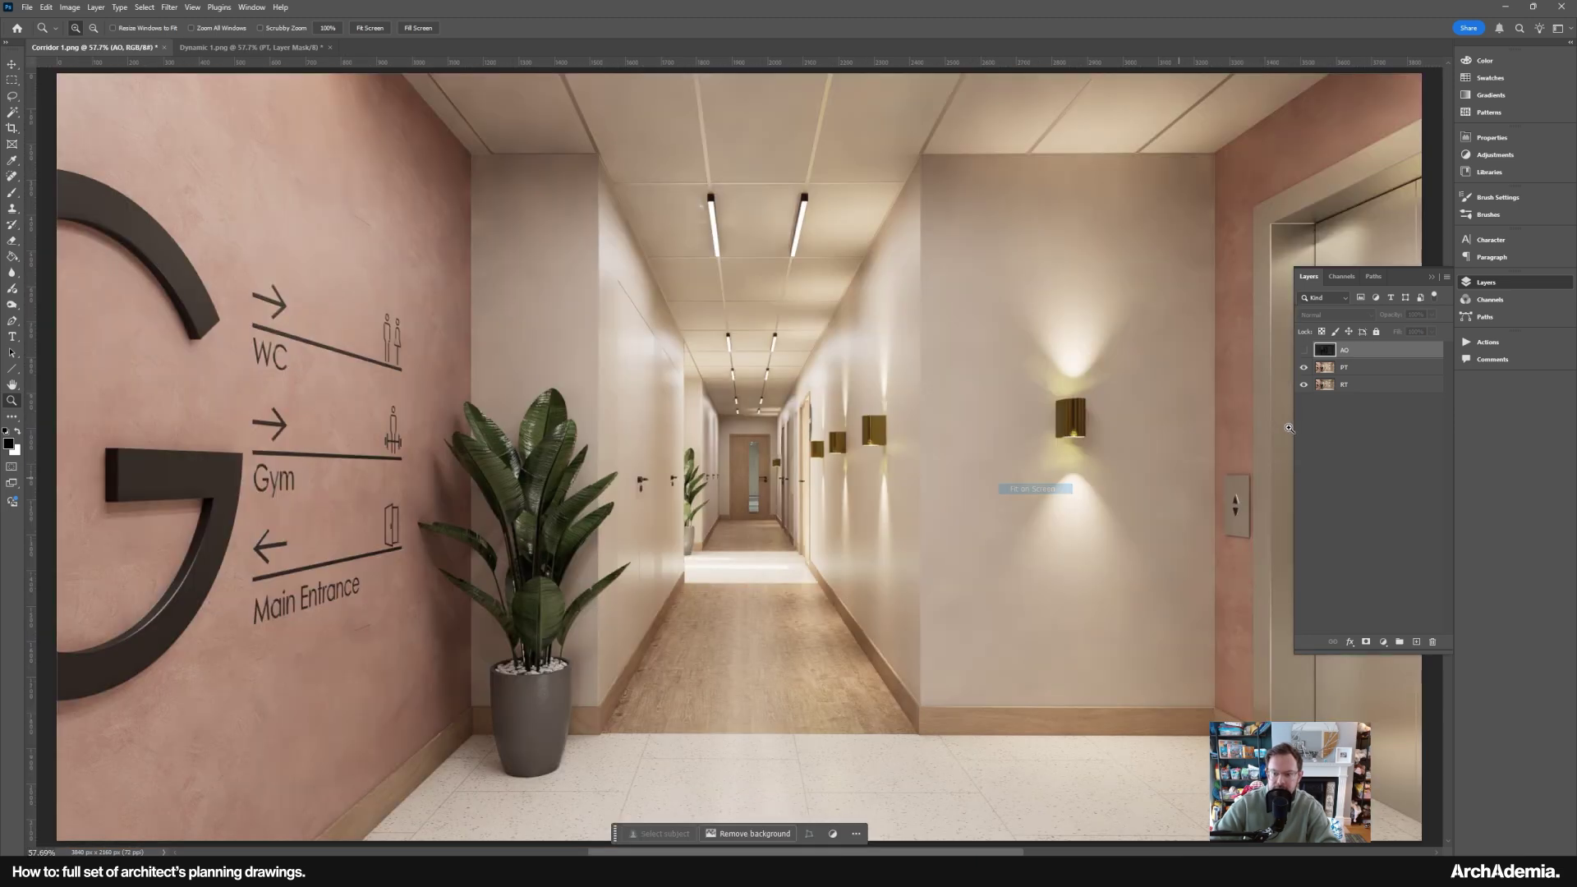
click(1423, 278)
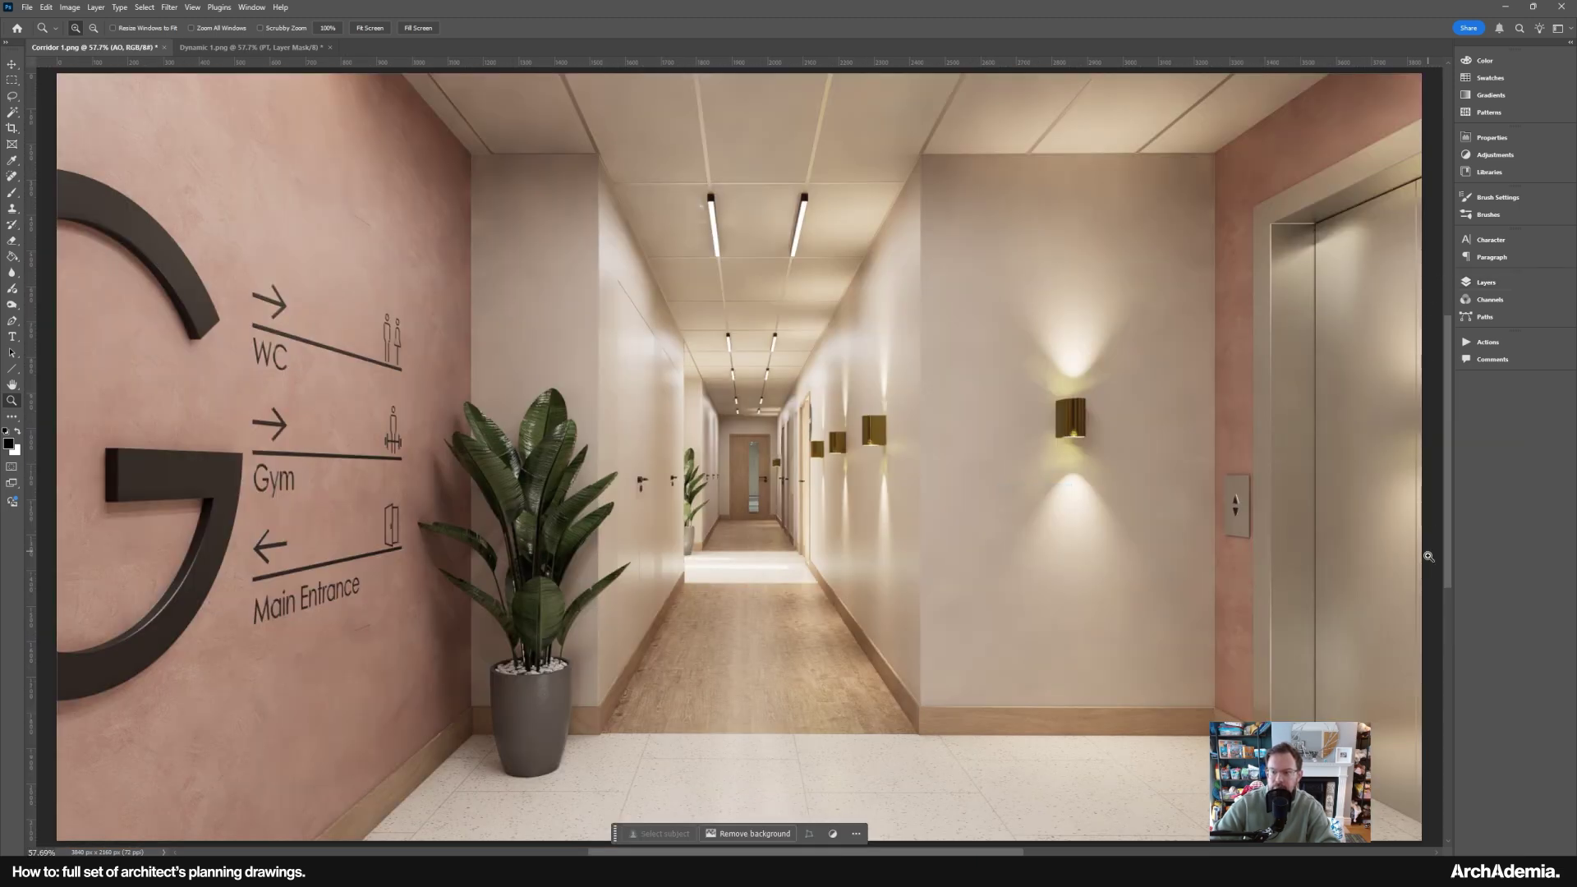
click(1487, 282)
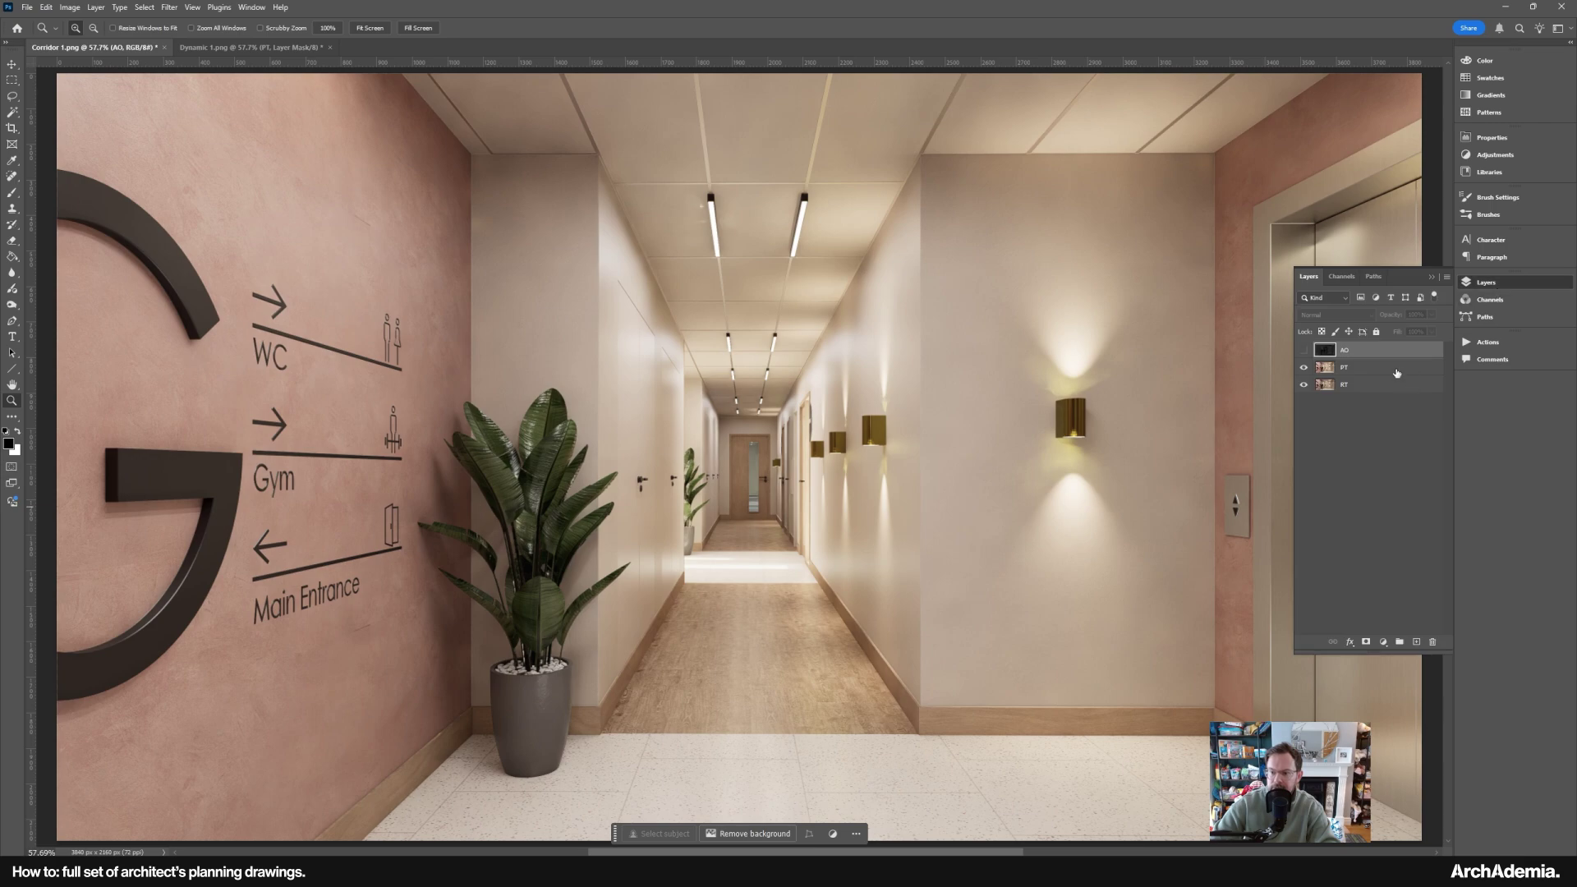
- Compare the lift doors and call panel wall at 100% zoom by toggling the PT layer's visibility
click(1303, 367)
key(ctrl+1)
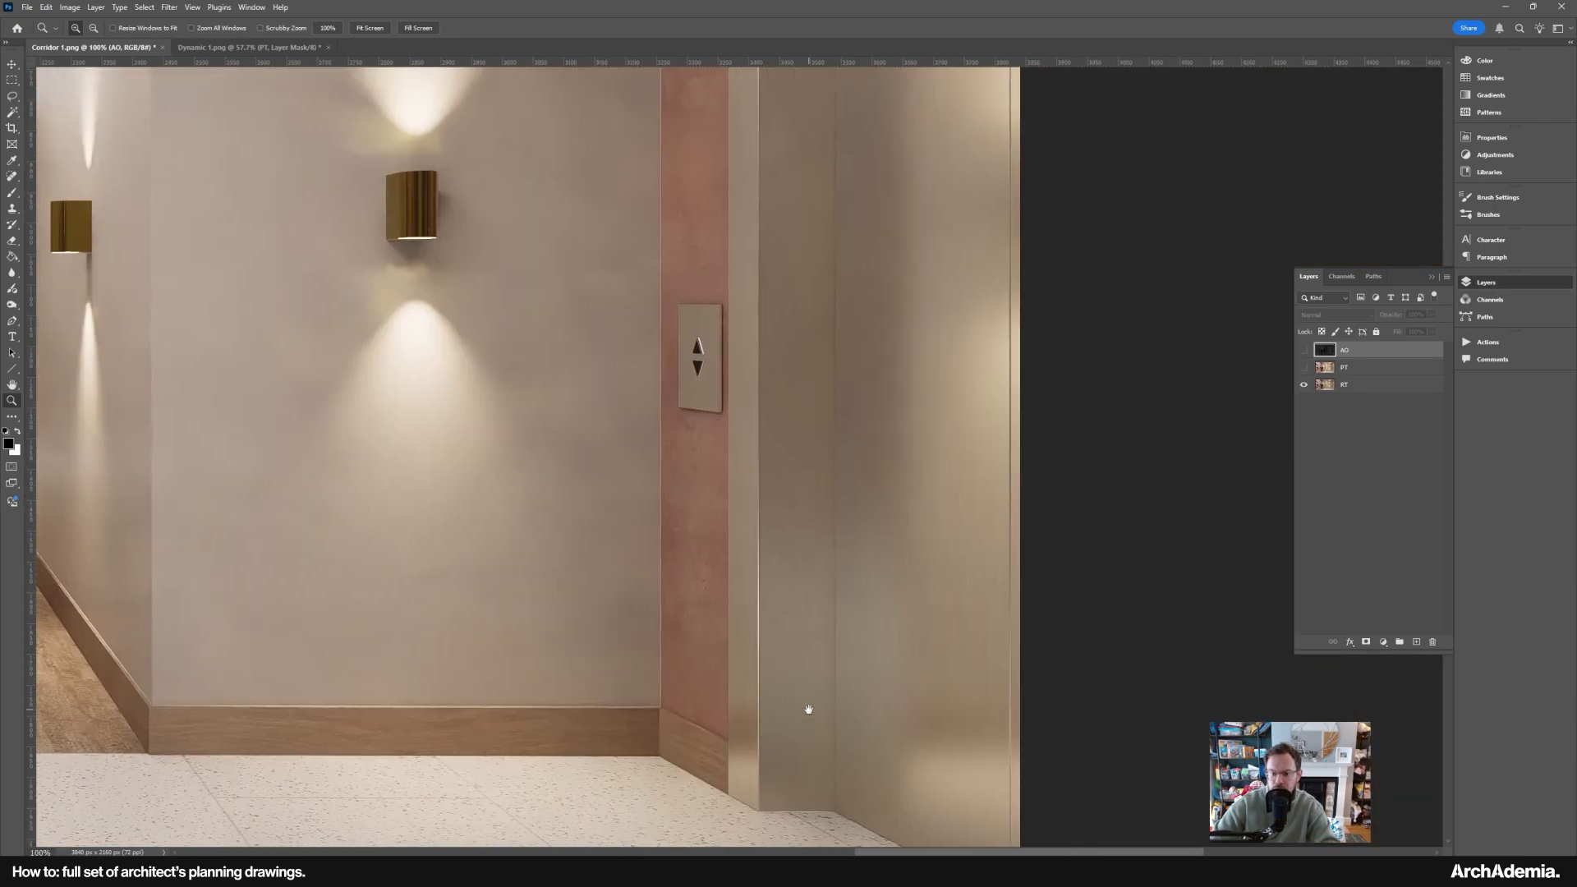
click(1303, 368)
click(1303, 368)
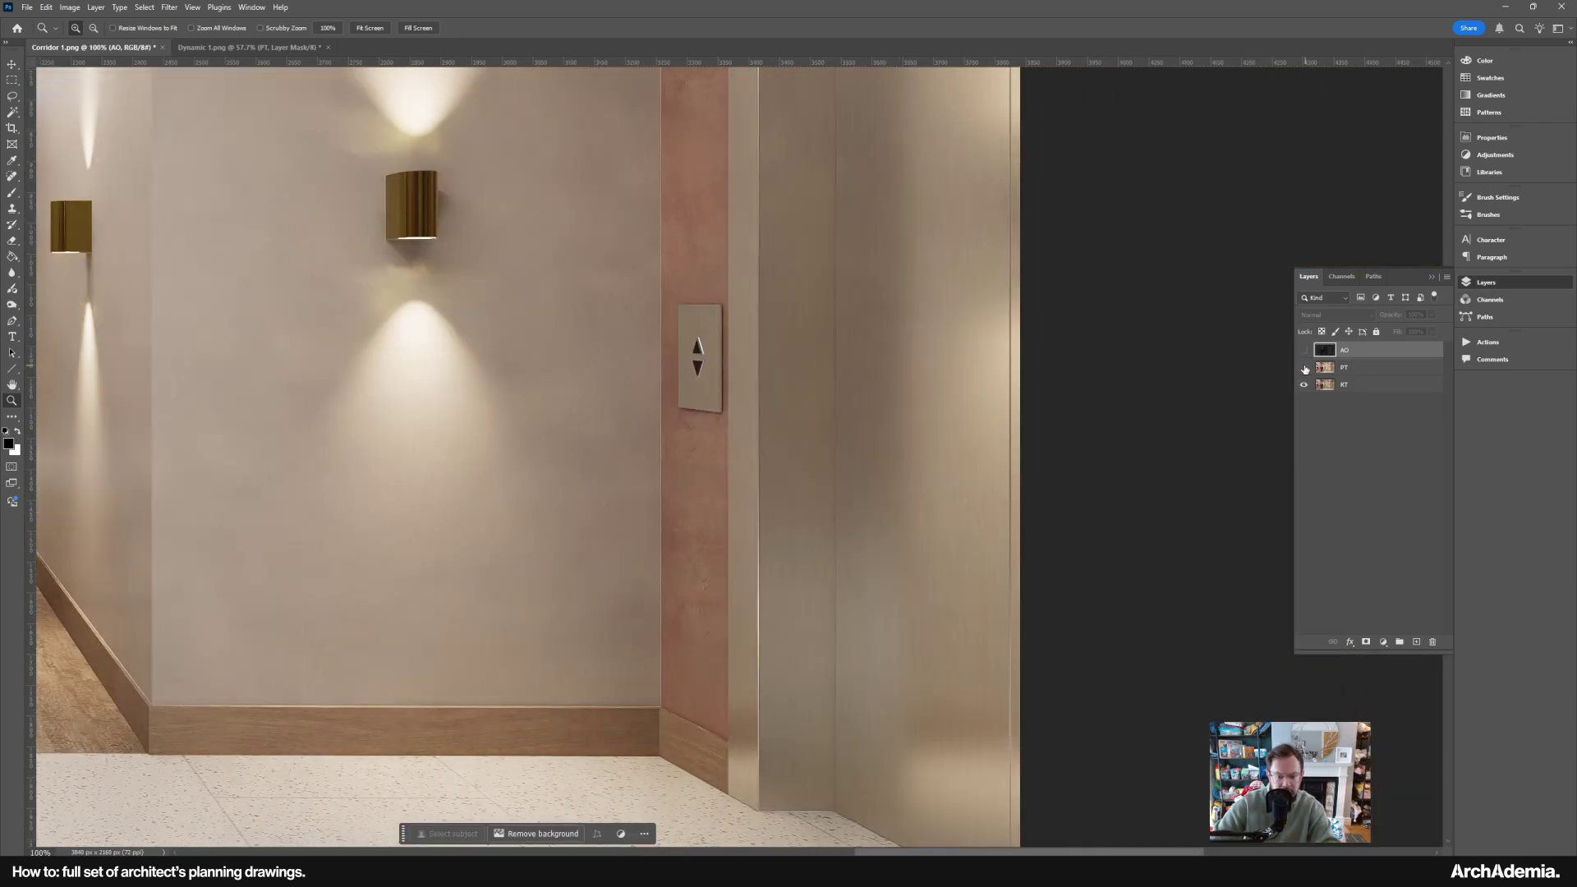
click(1303, 368)
click(1303, 368)
right_click(811, 342)
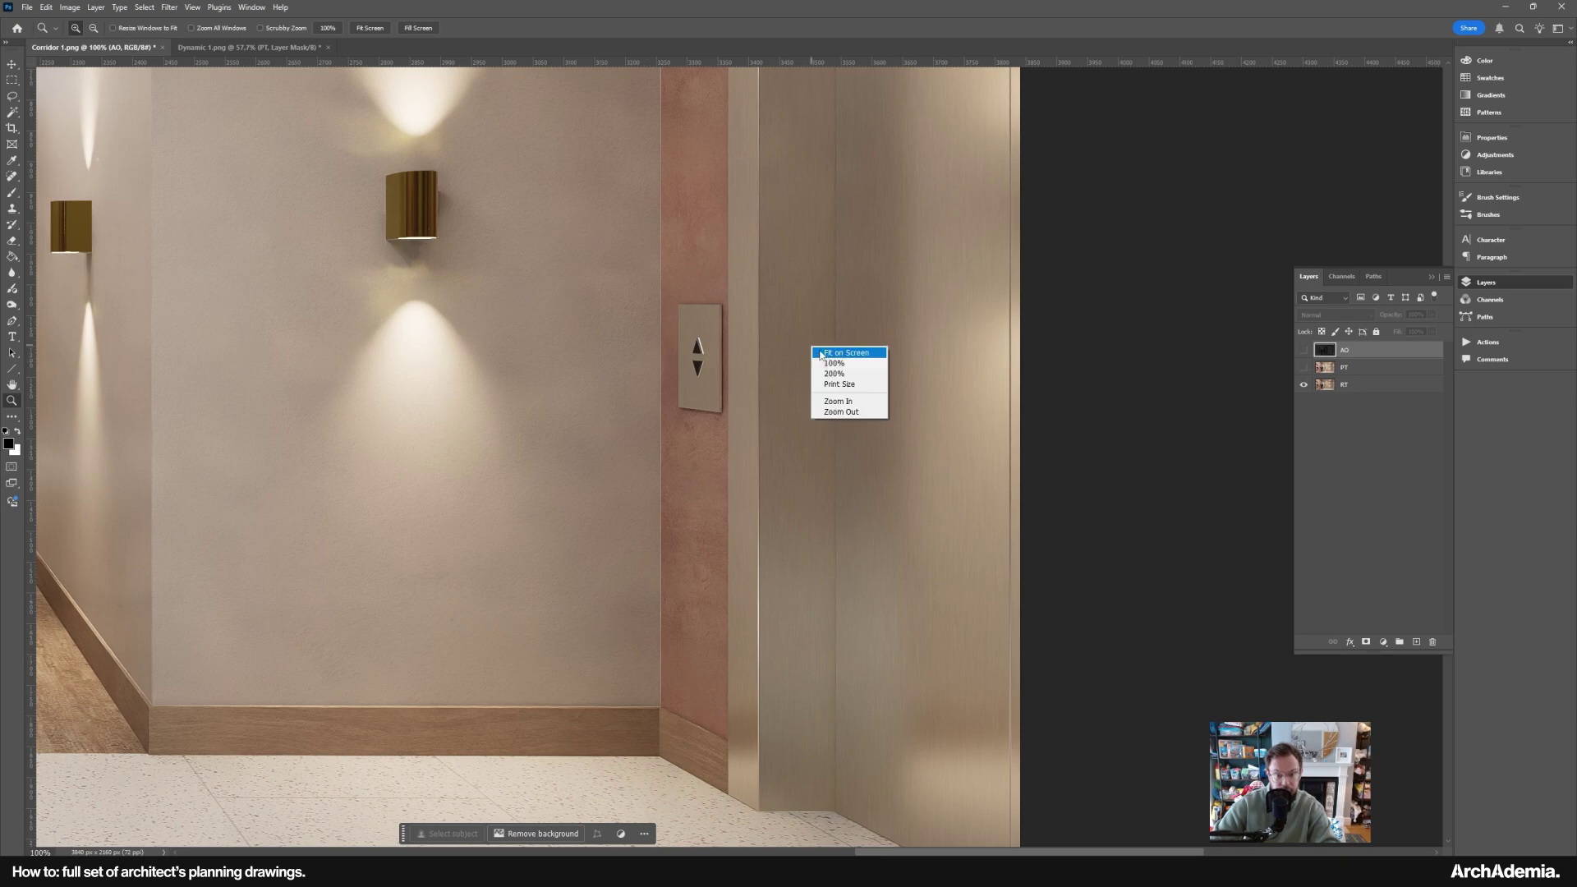
click(830, 346)
- Compare the PT and RT renders across the whole corridor by toggling the PT layer repeatedly, leaving it shown
click(1304, 367)
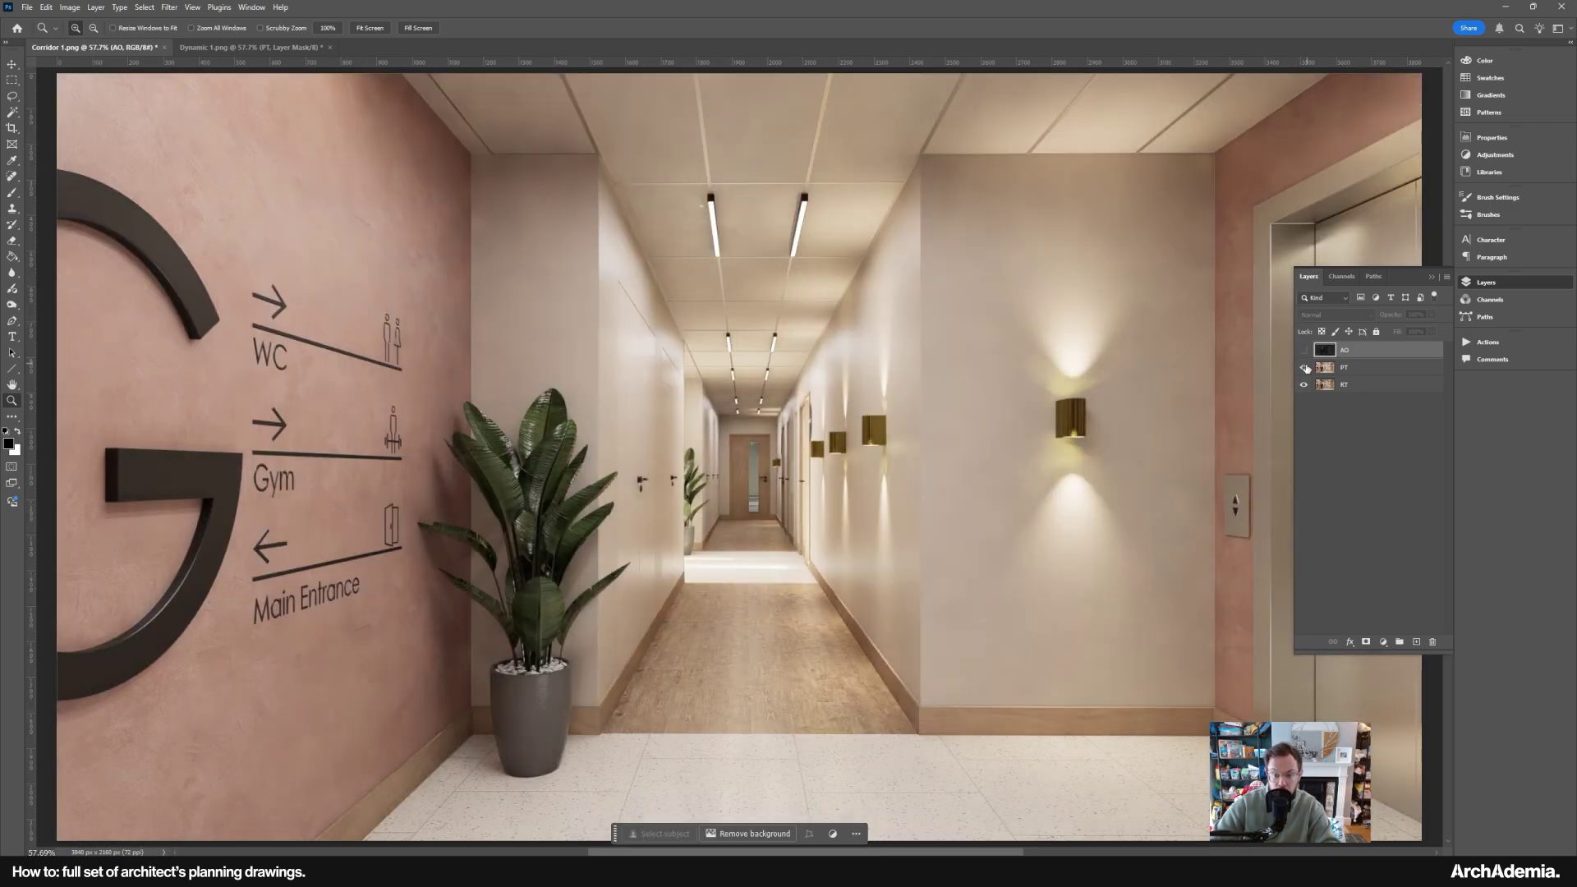
click(1303, 368)
click(1304, 368)
click(1304, 368)
click(1304, 367)
click(1304, 367)
click(1304, 367)
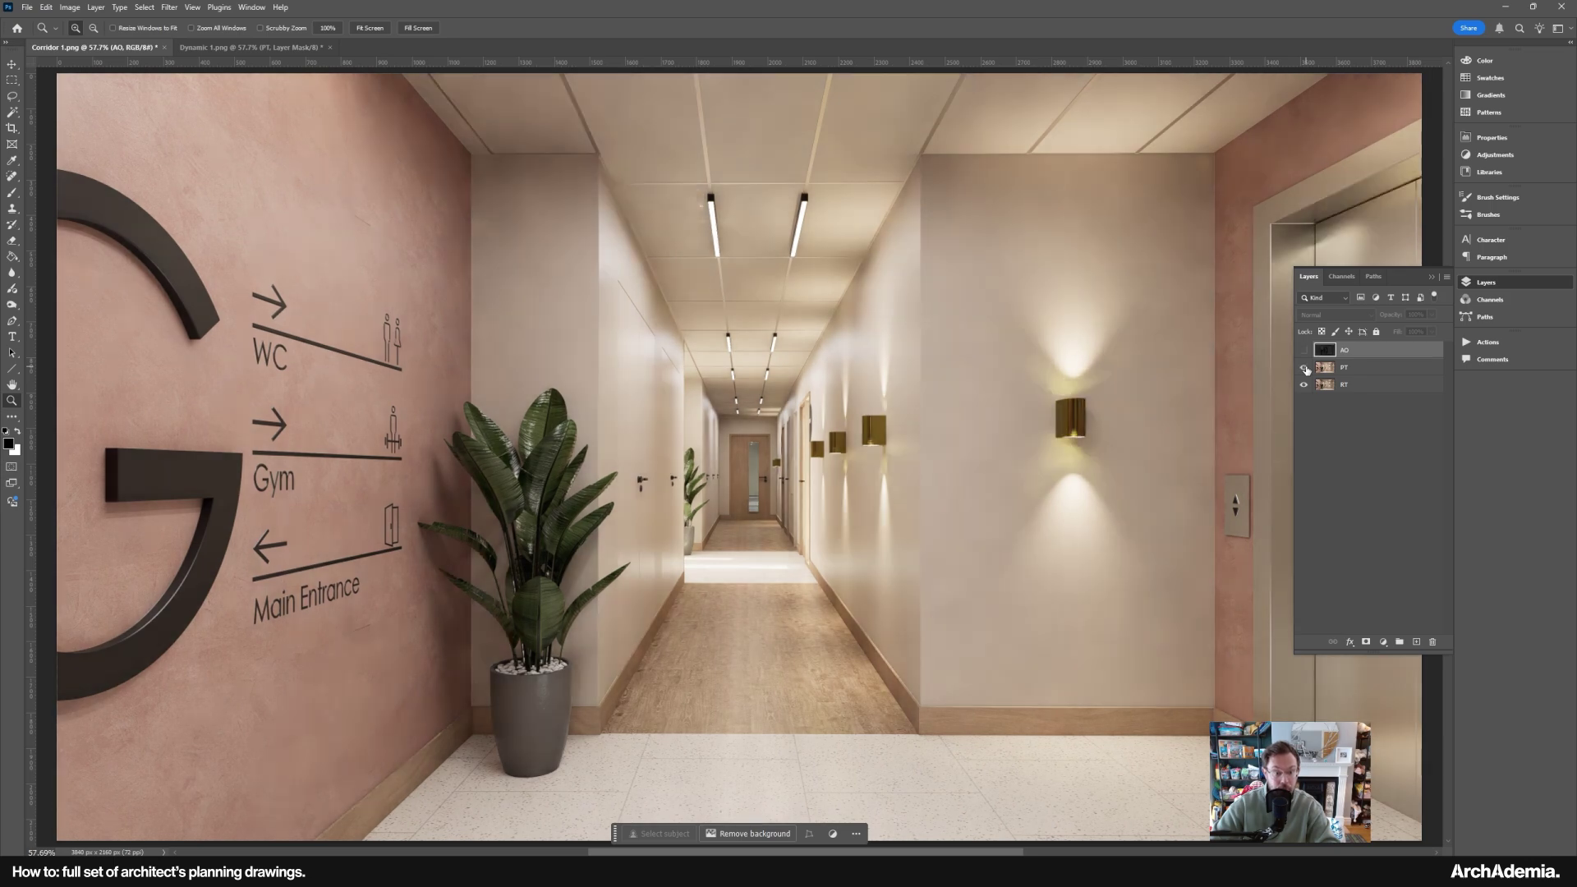
click(1304, 367)
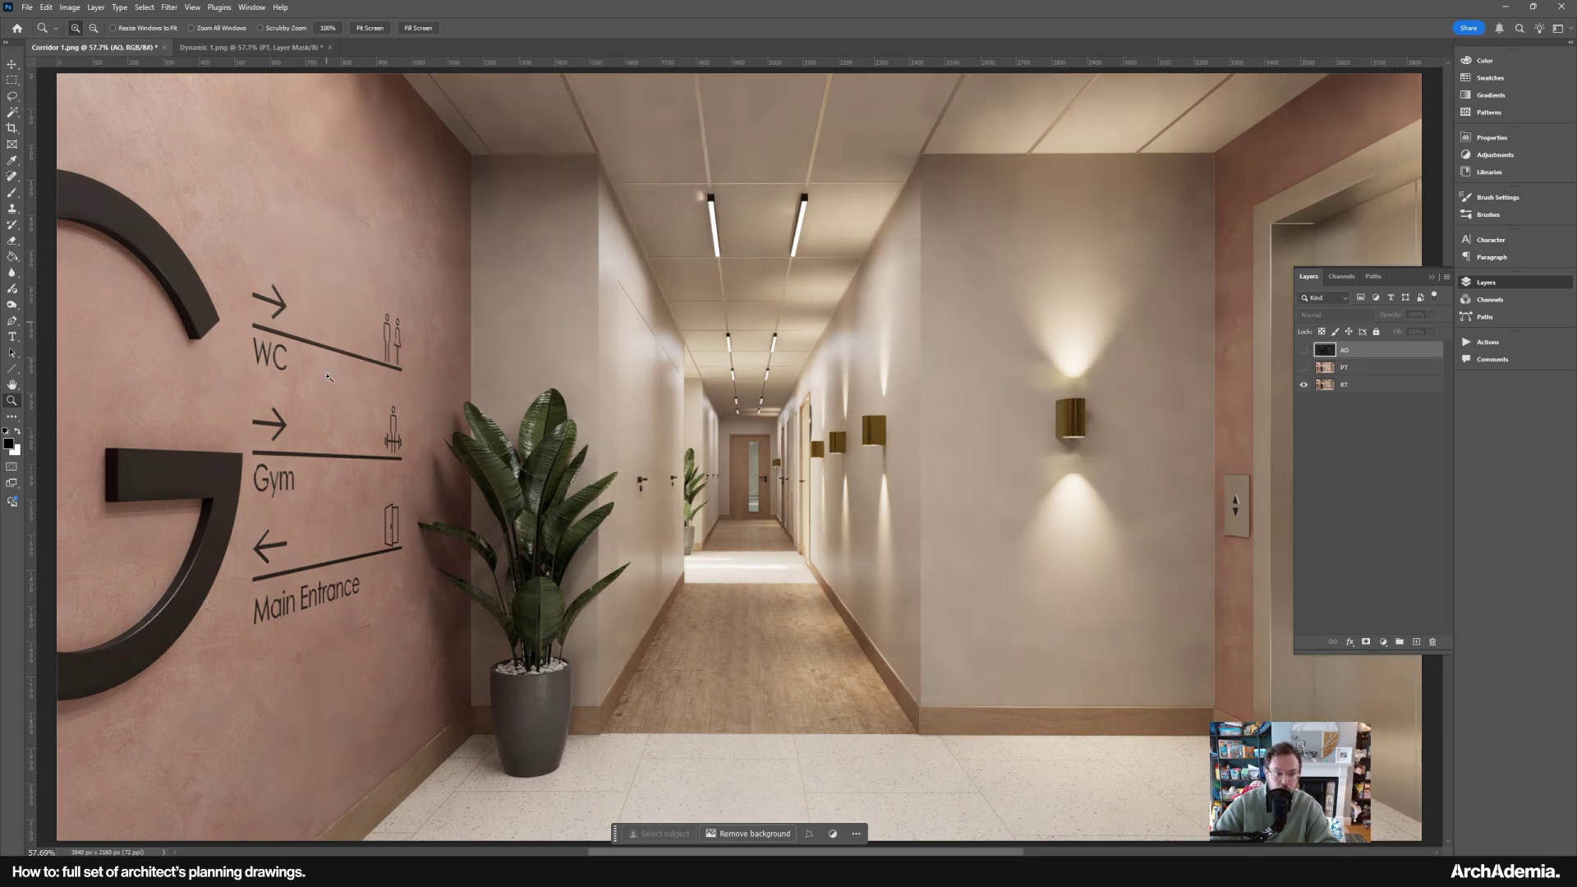
click(1304, 368)
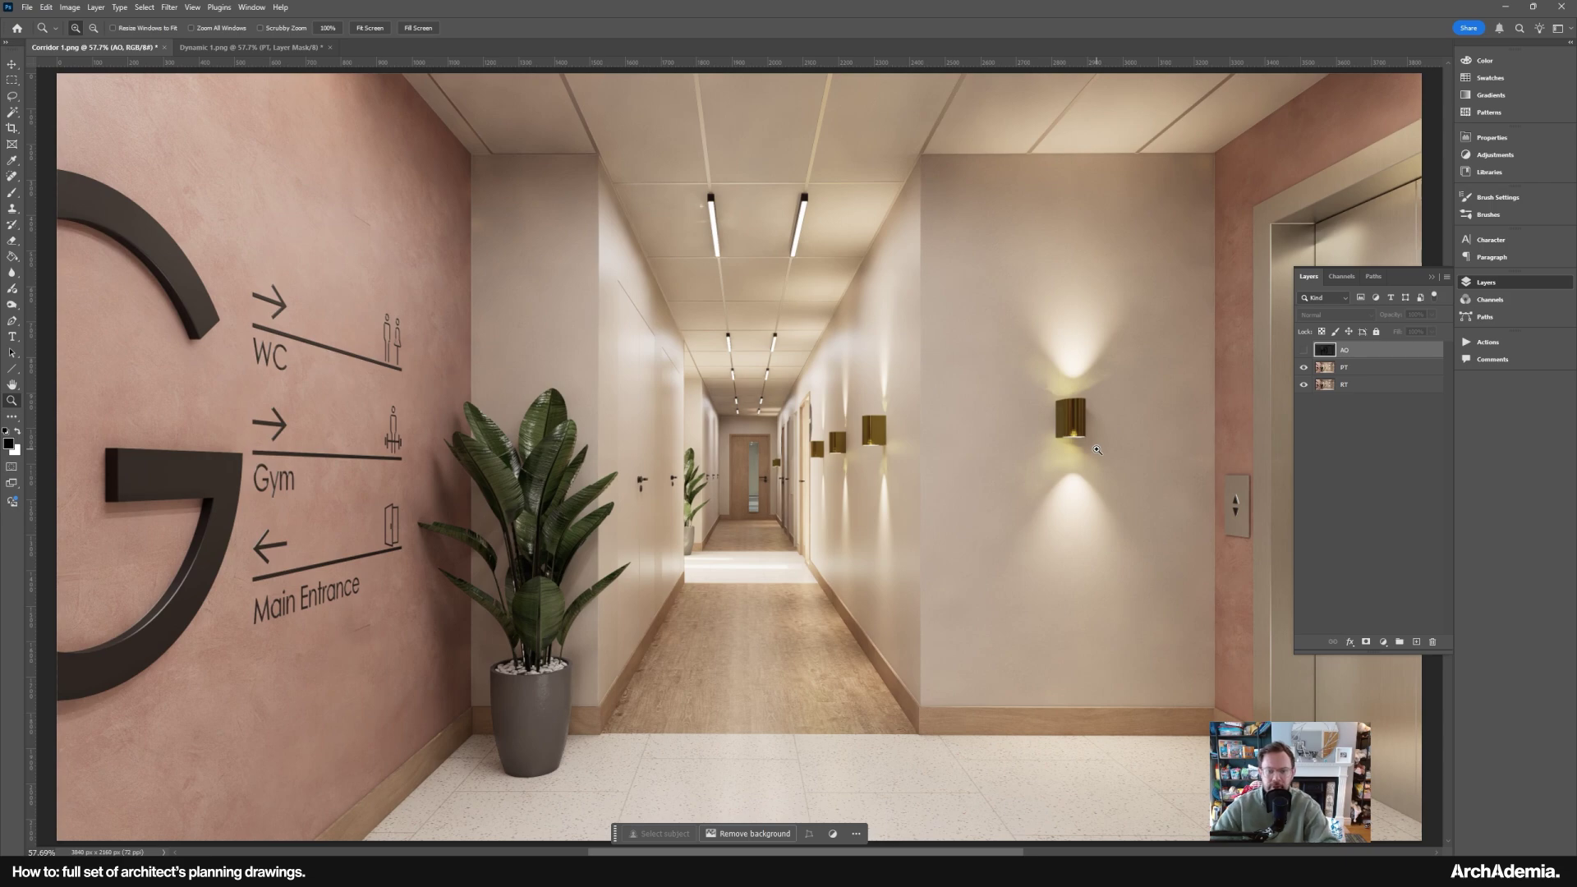
- Examine the light glow above and below the brass wall light in the PT render up close and in context
drag(979, 297, 1125, 493)
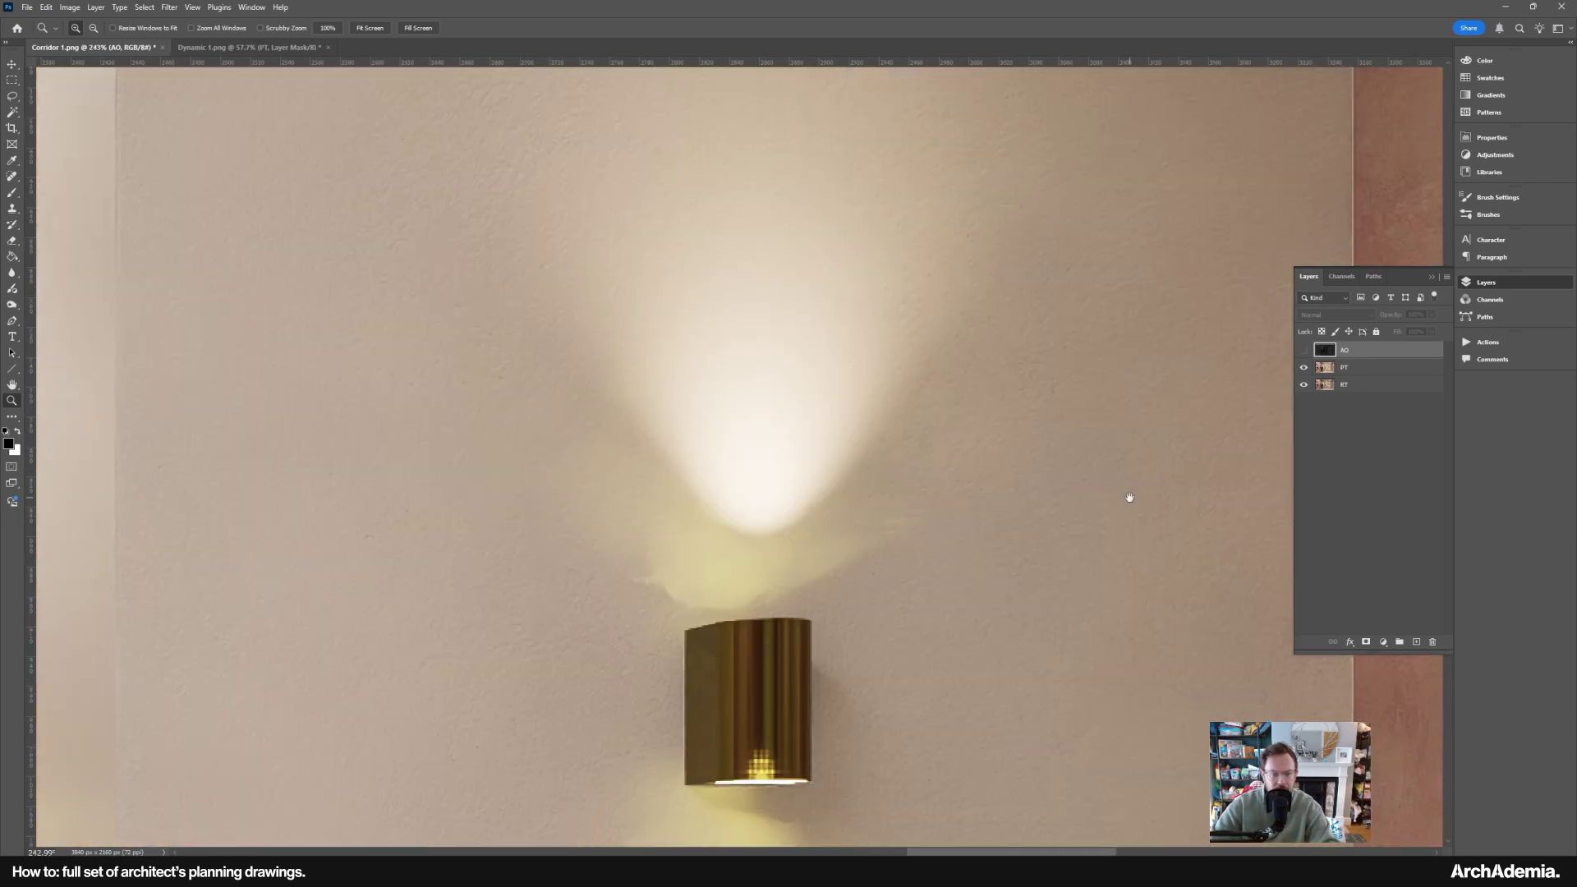
drag(903, 570, 961, 394)
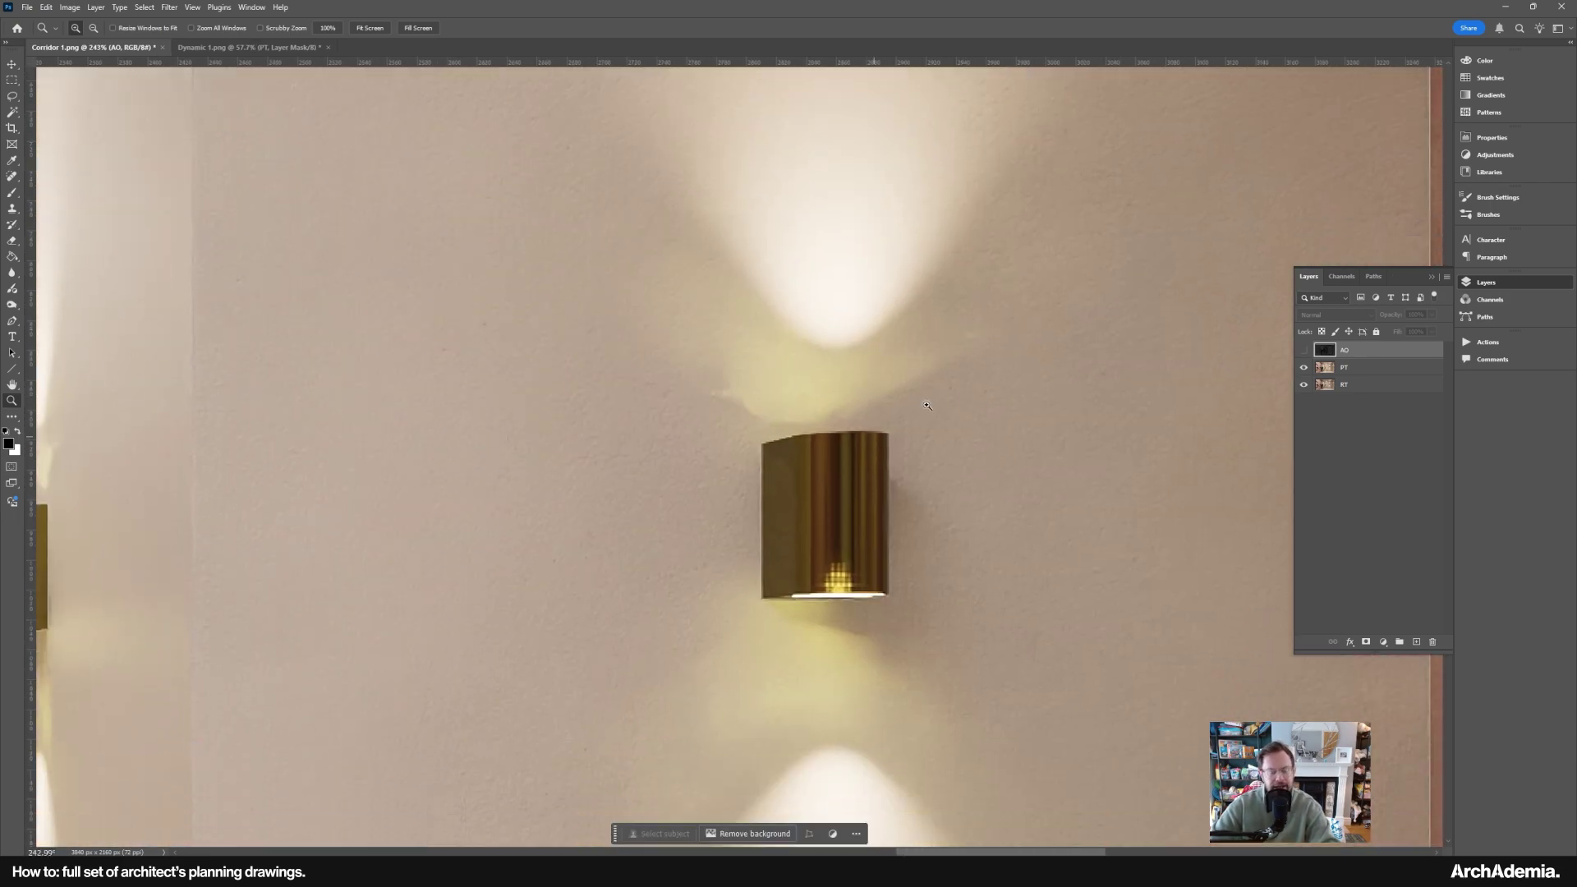
right_click(933, 399)
click(948, 403)
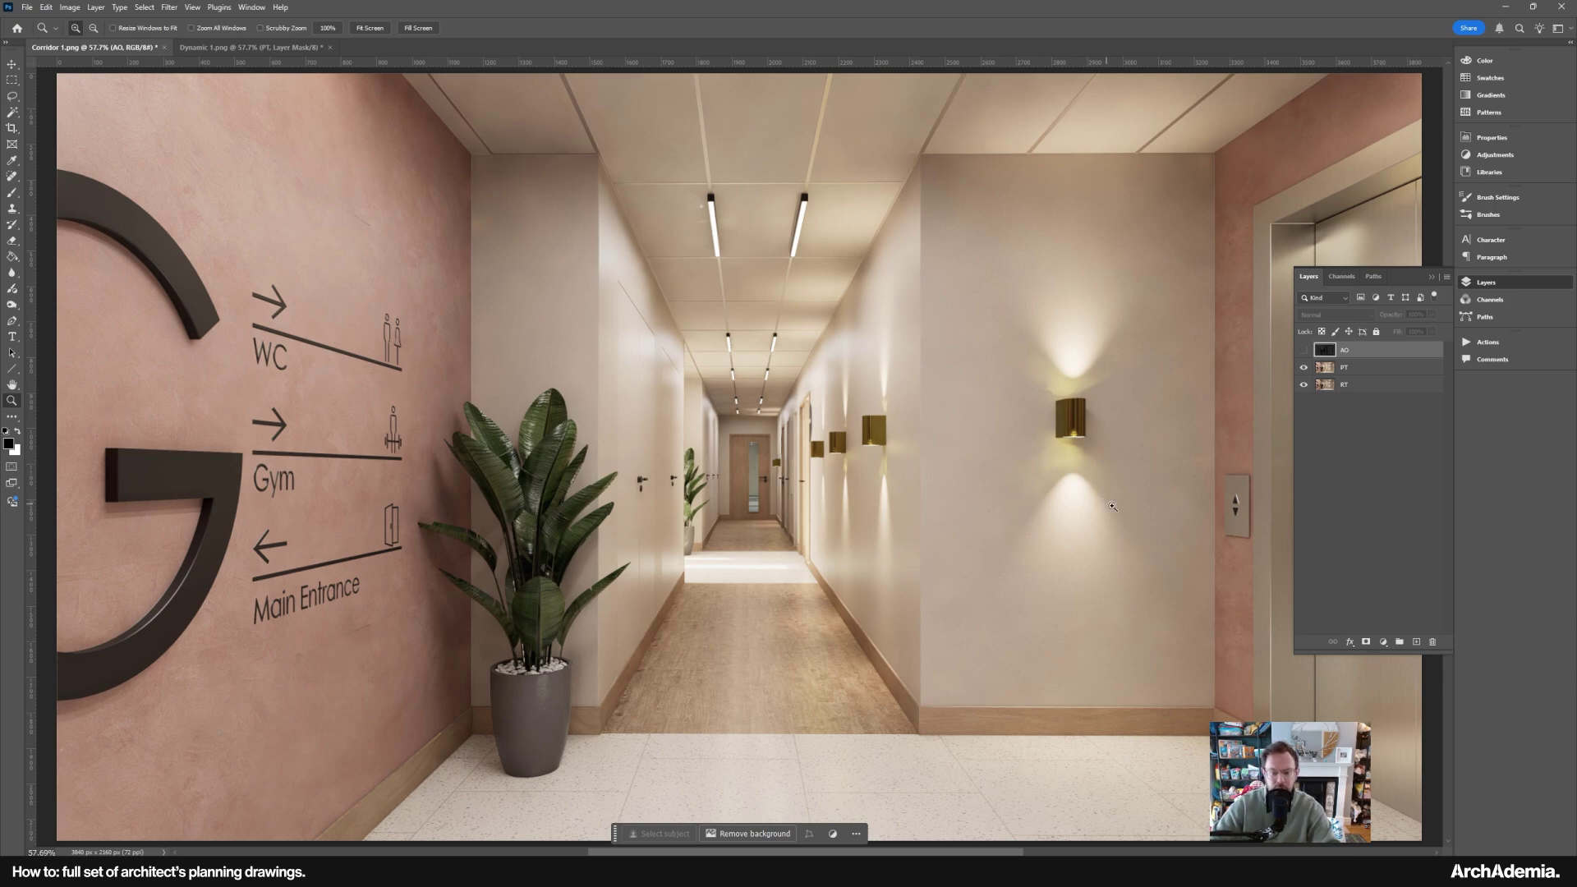
click(1191, 526)
click(1067, 550)
right_click(983, 568)
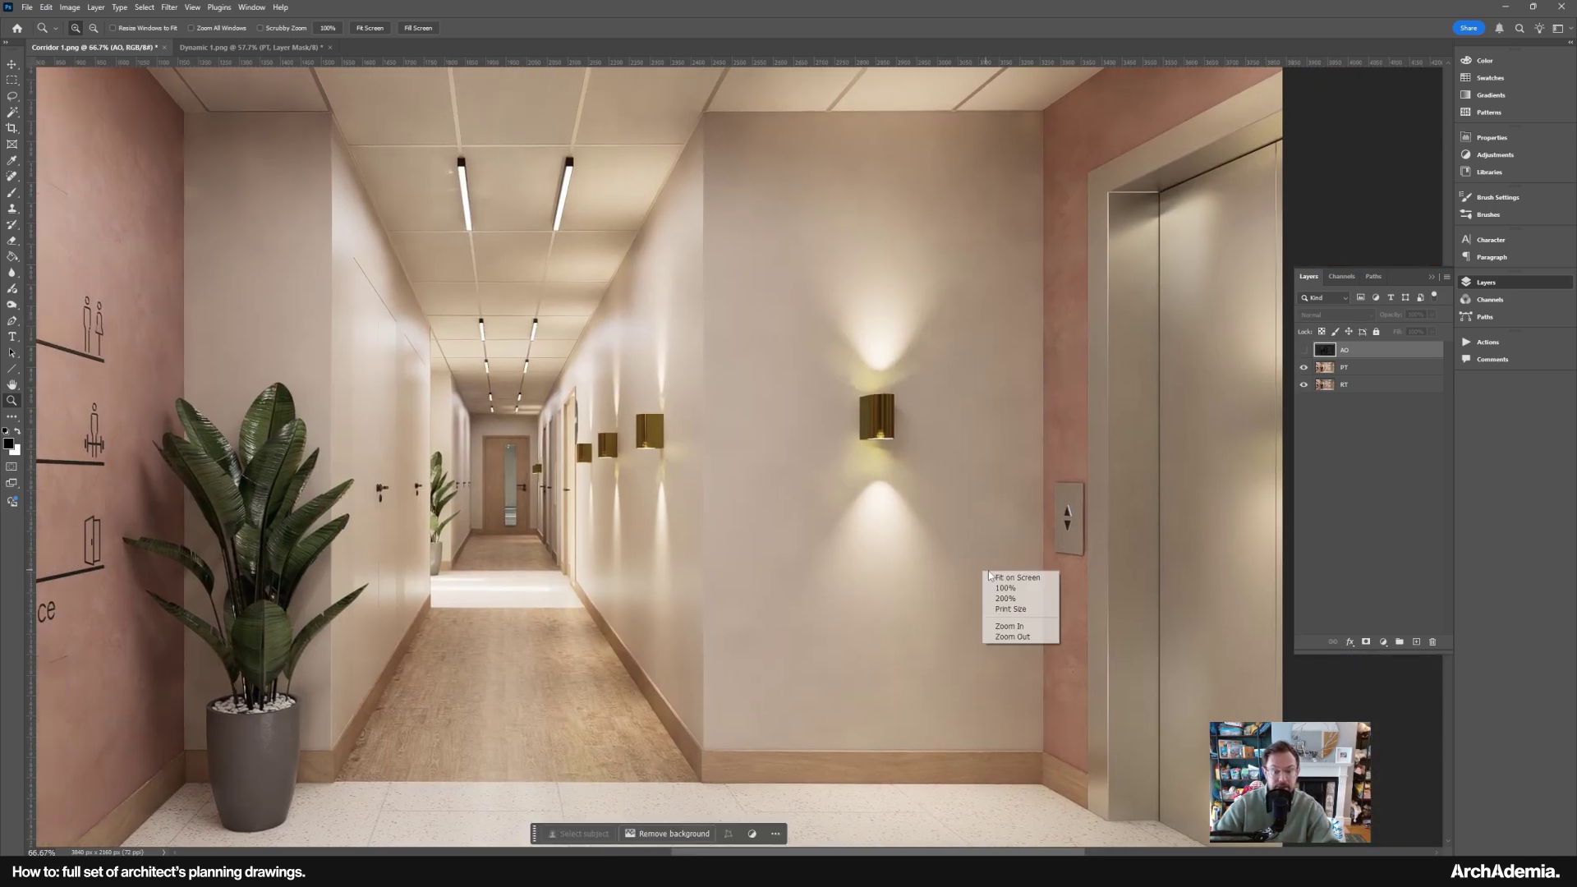
click(1027, 580)
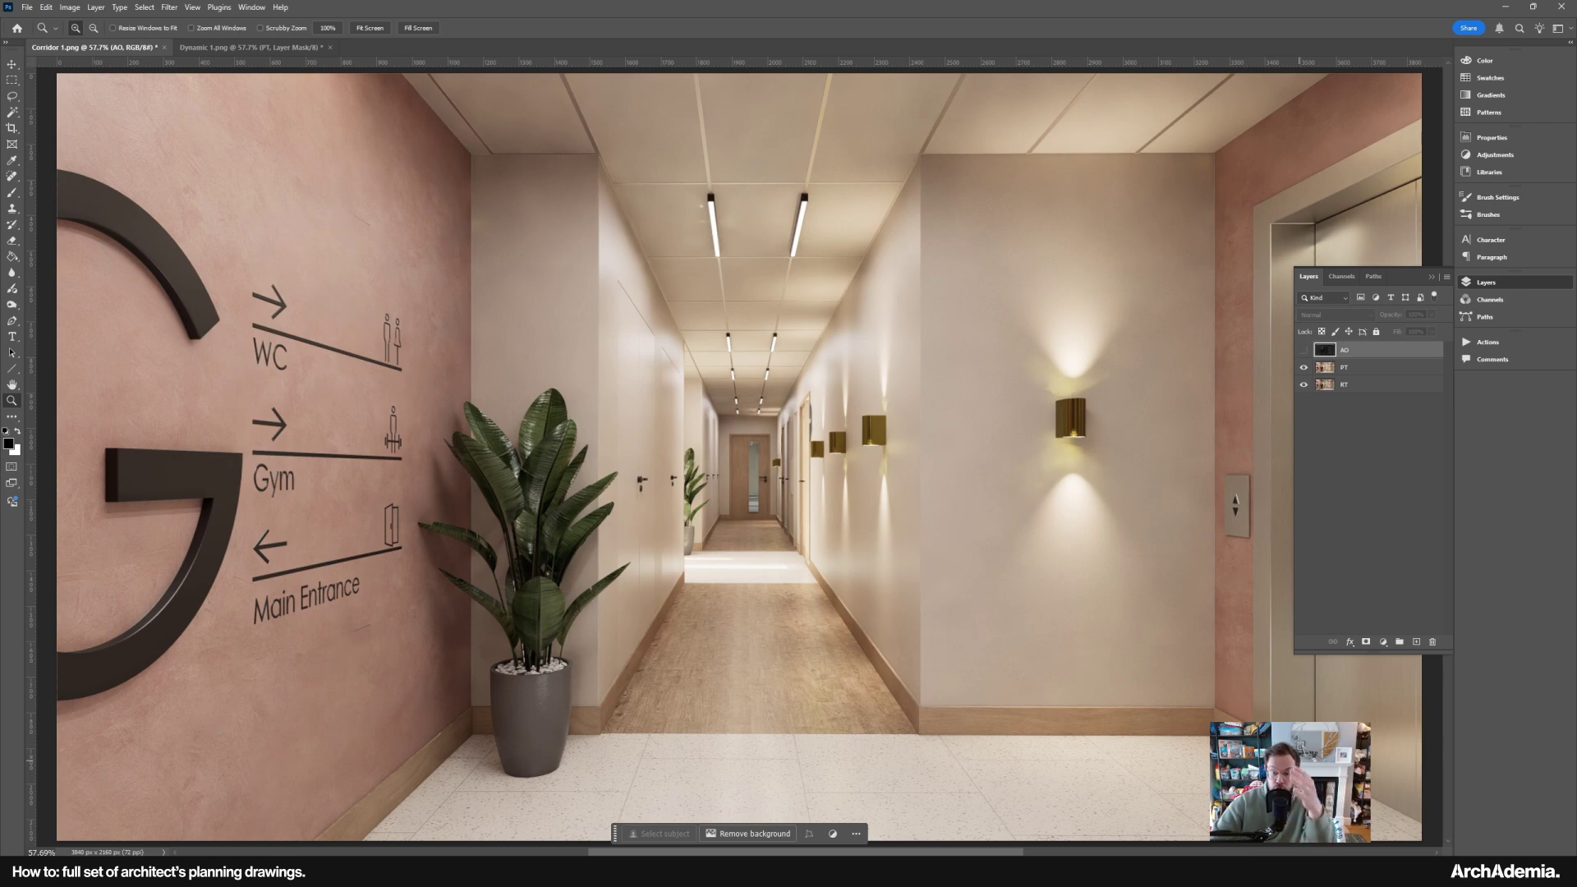
- Compare the corridor's wood floor, skirting and speckled tiles at about 200% zoom with the PT layer shown and hidden
drag(986, 784, 1376, 464)
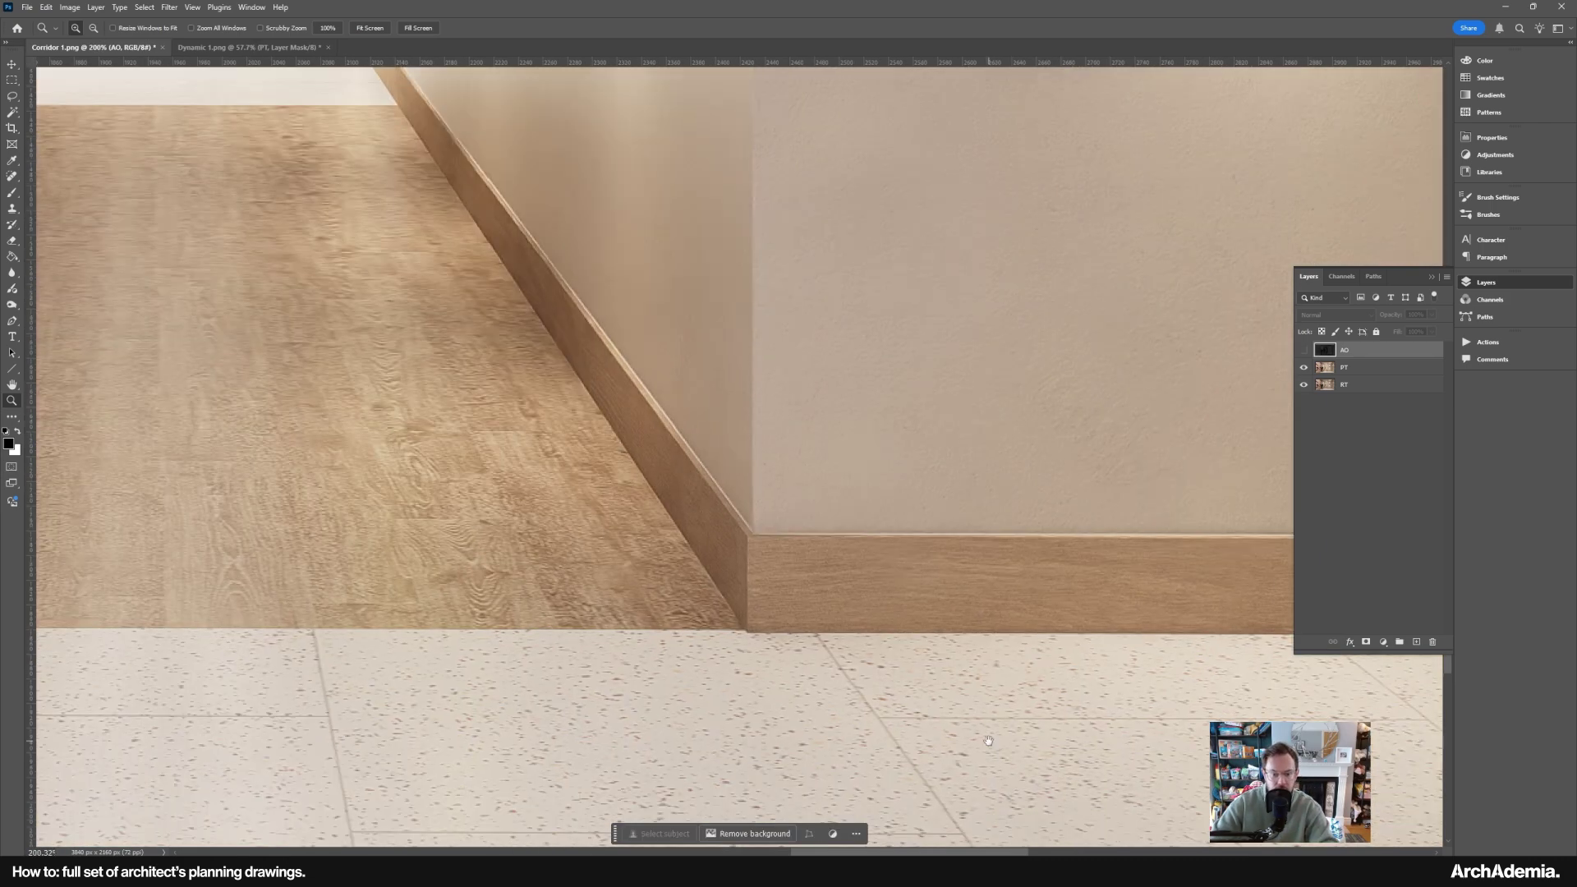
click(1302, 371)
click(1303, 371)
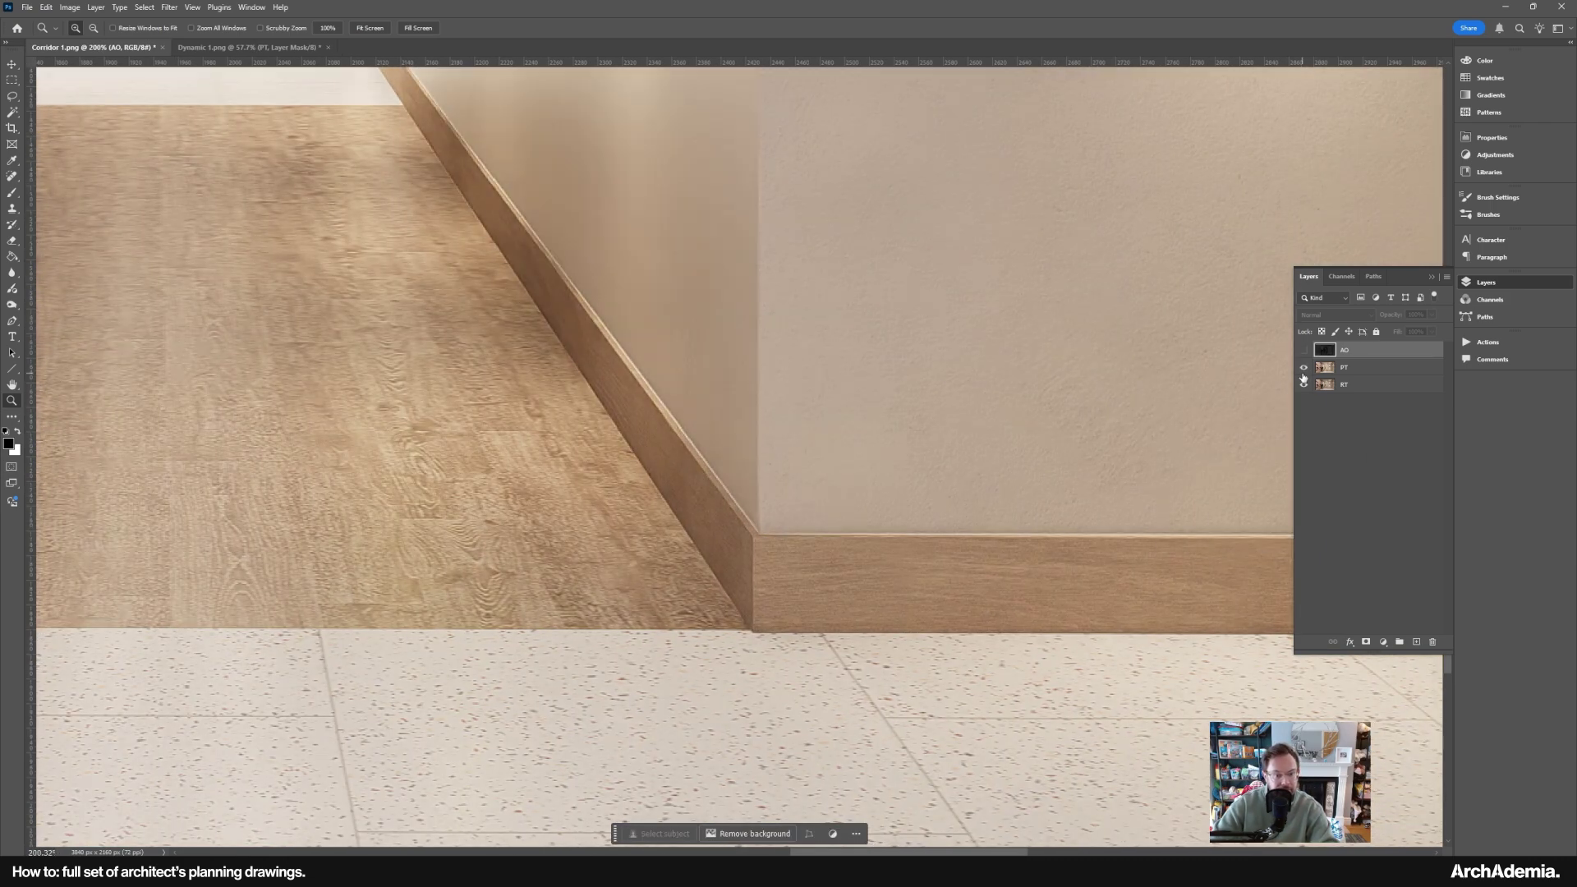
click(1303, 371)
click(1302, 371)
click(1303, 370)
drag(106, 191, 599, 347)
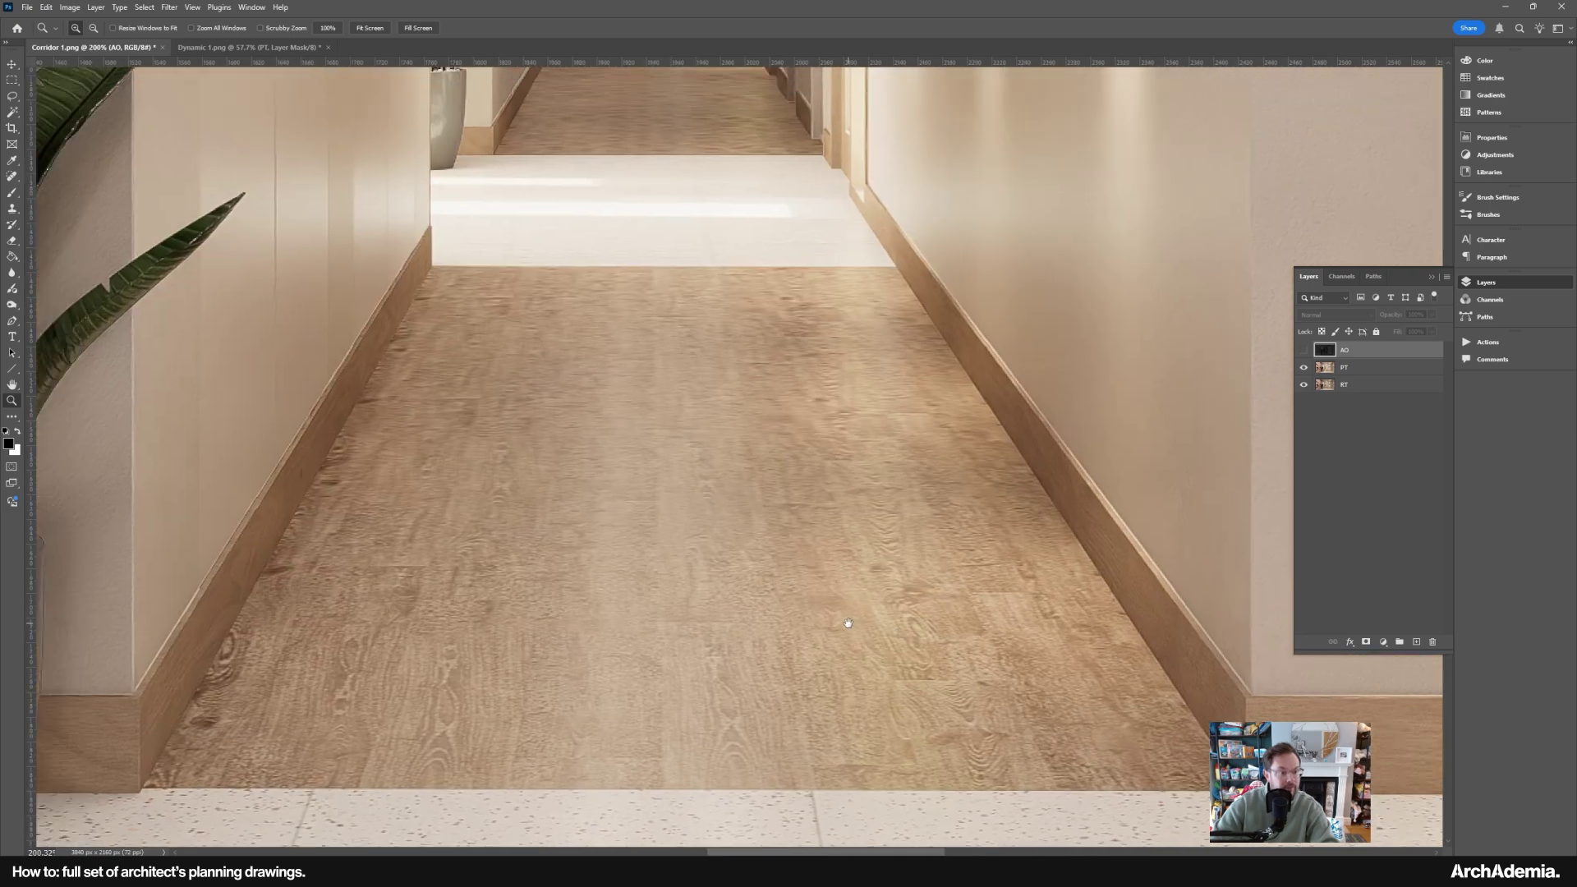
click(1304, 372)
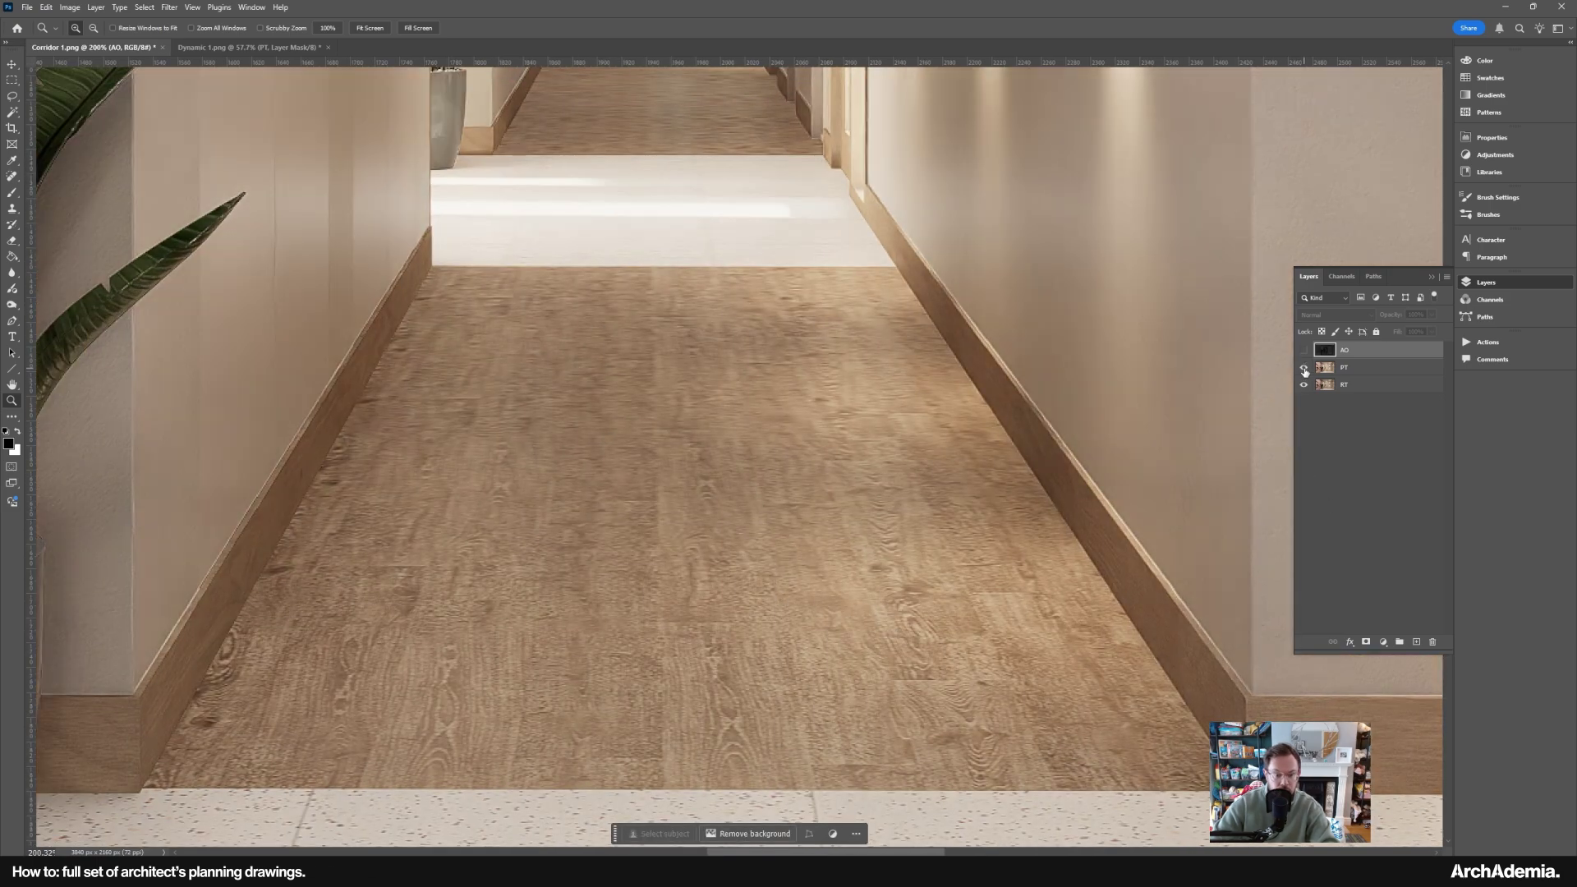
click(1303, 371)
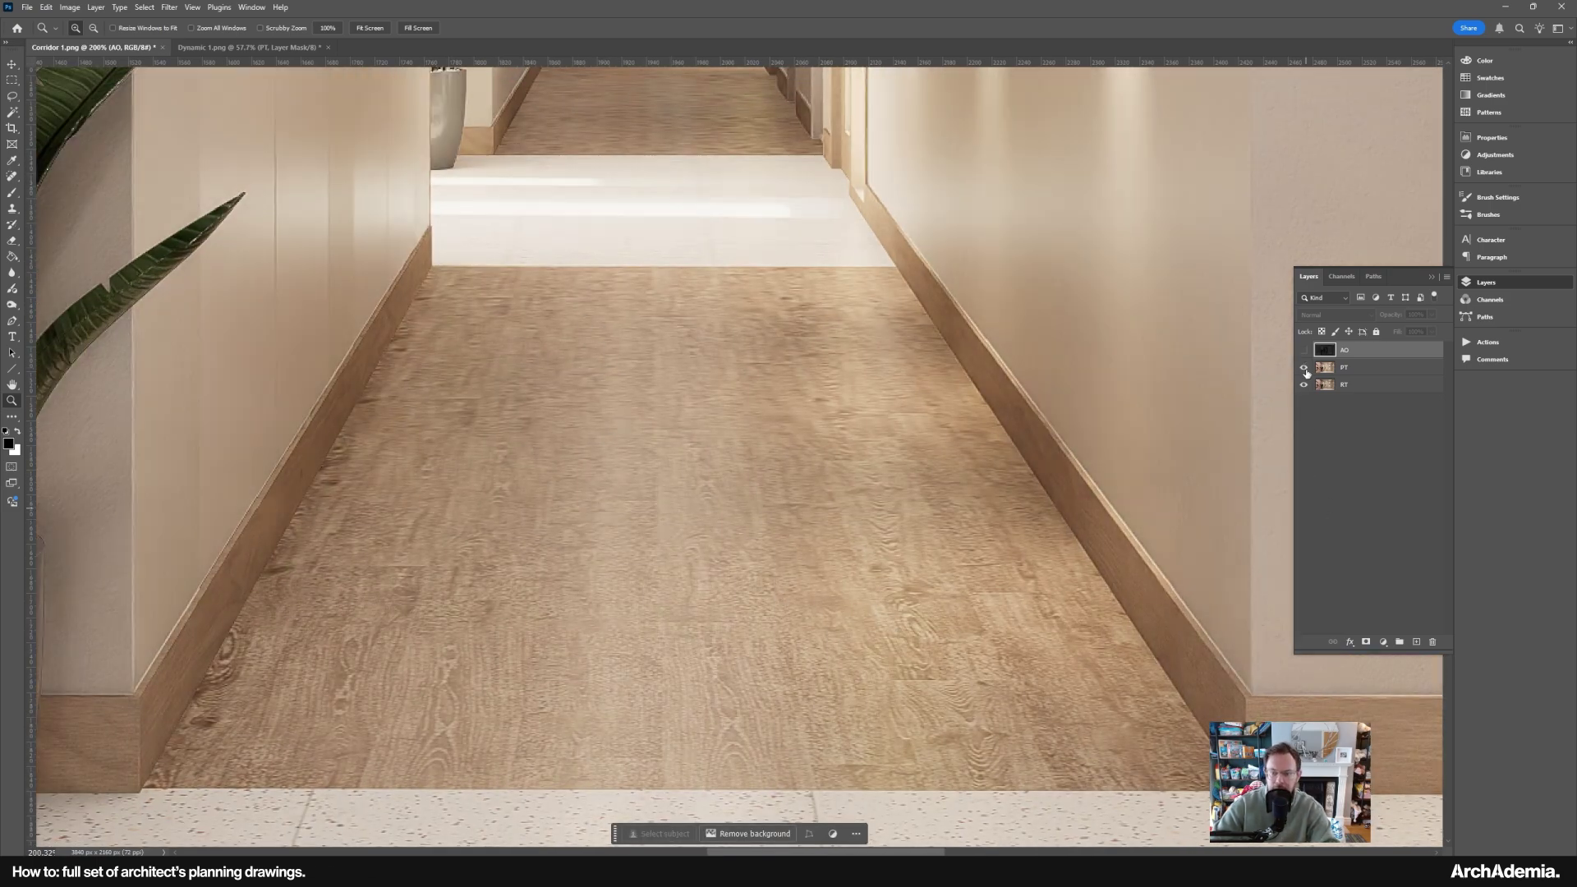
- Compare the corridor's wood floor and skirting up close again by toggling the PT layer, leaving it shown
click(1303, 371)
click(1303, 371)
click(1304, 371)
click(1303, 371)
- Fit the whole corridor image in view and compare the PT and RT renders by toggling the PT layer's visibility
right_click(790, 356)
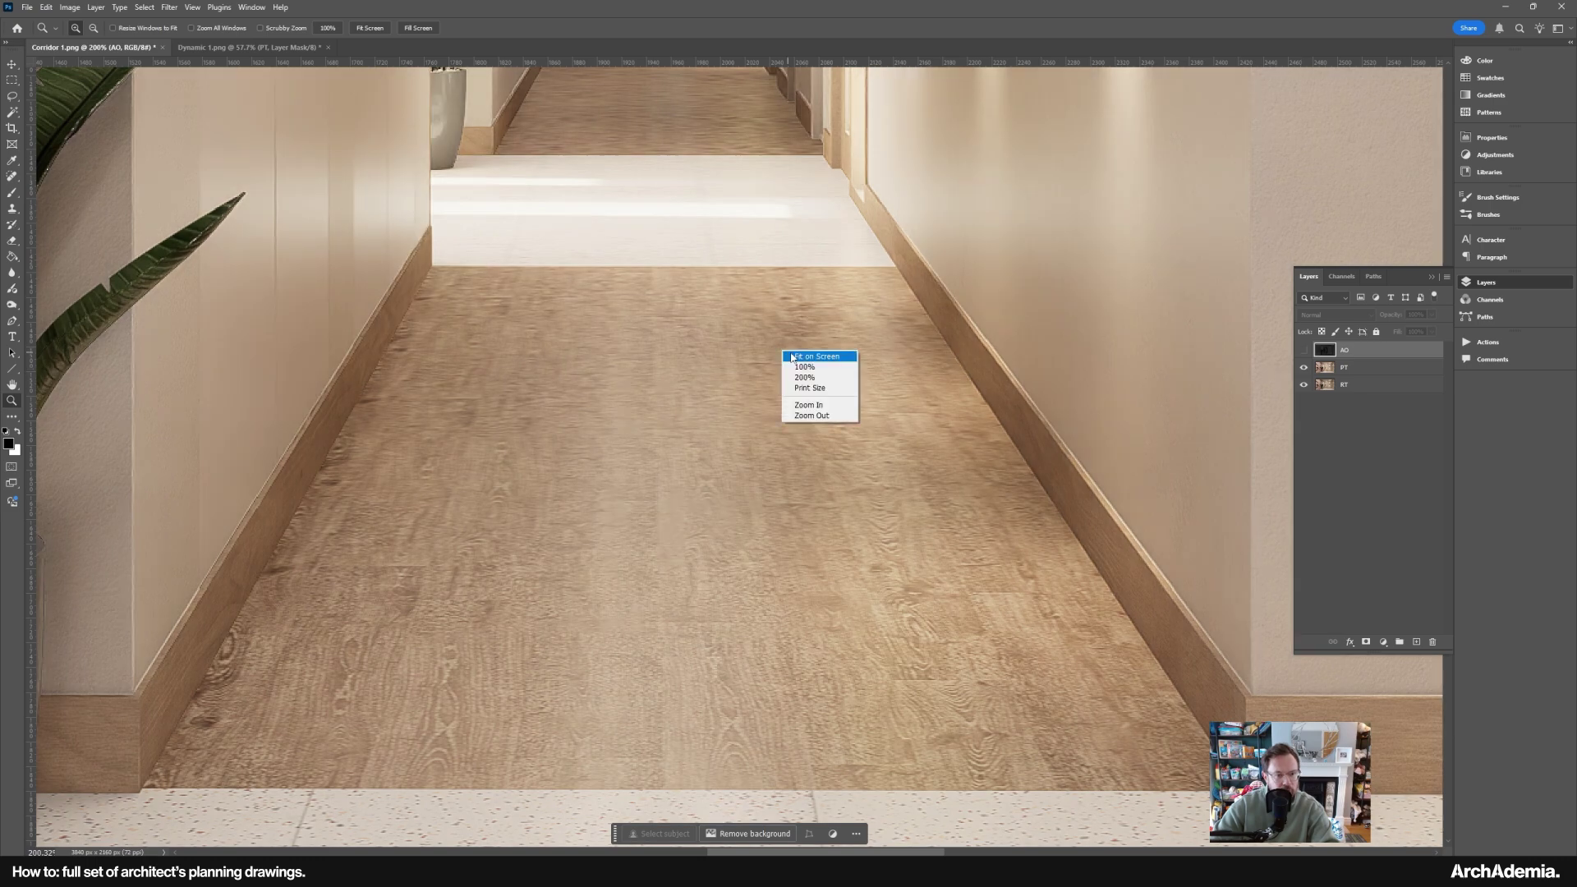
click(813, 356)
click(1303, 371)
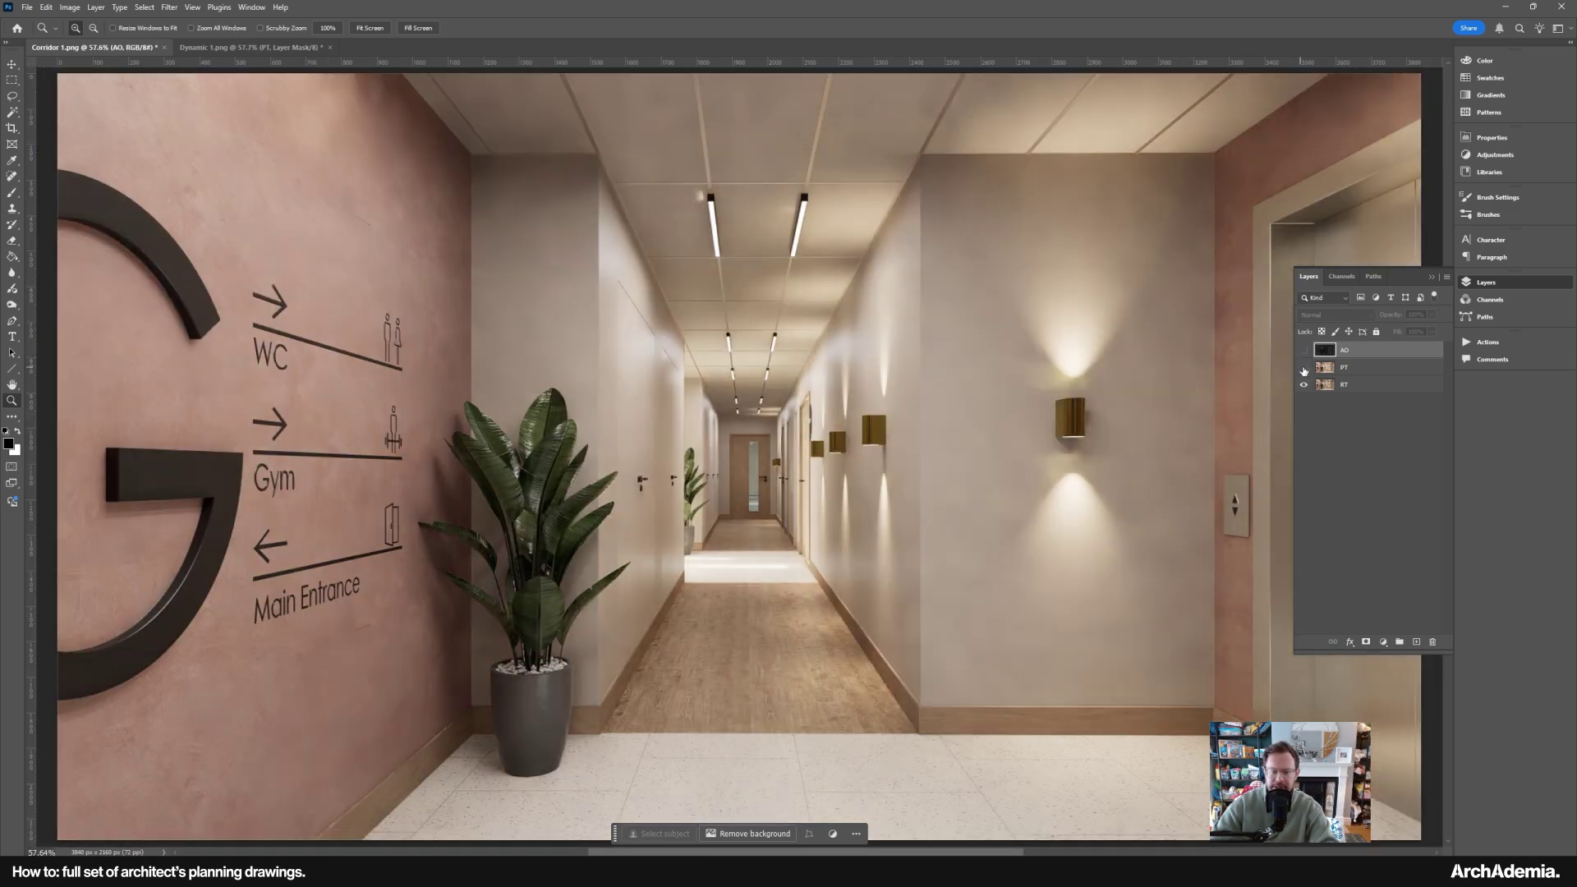
click(1303, 371)
click(1303, 371)
click(1303, 371)
click(1303, 371)
click(1303, 371)
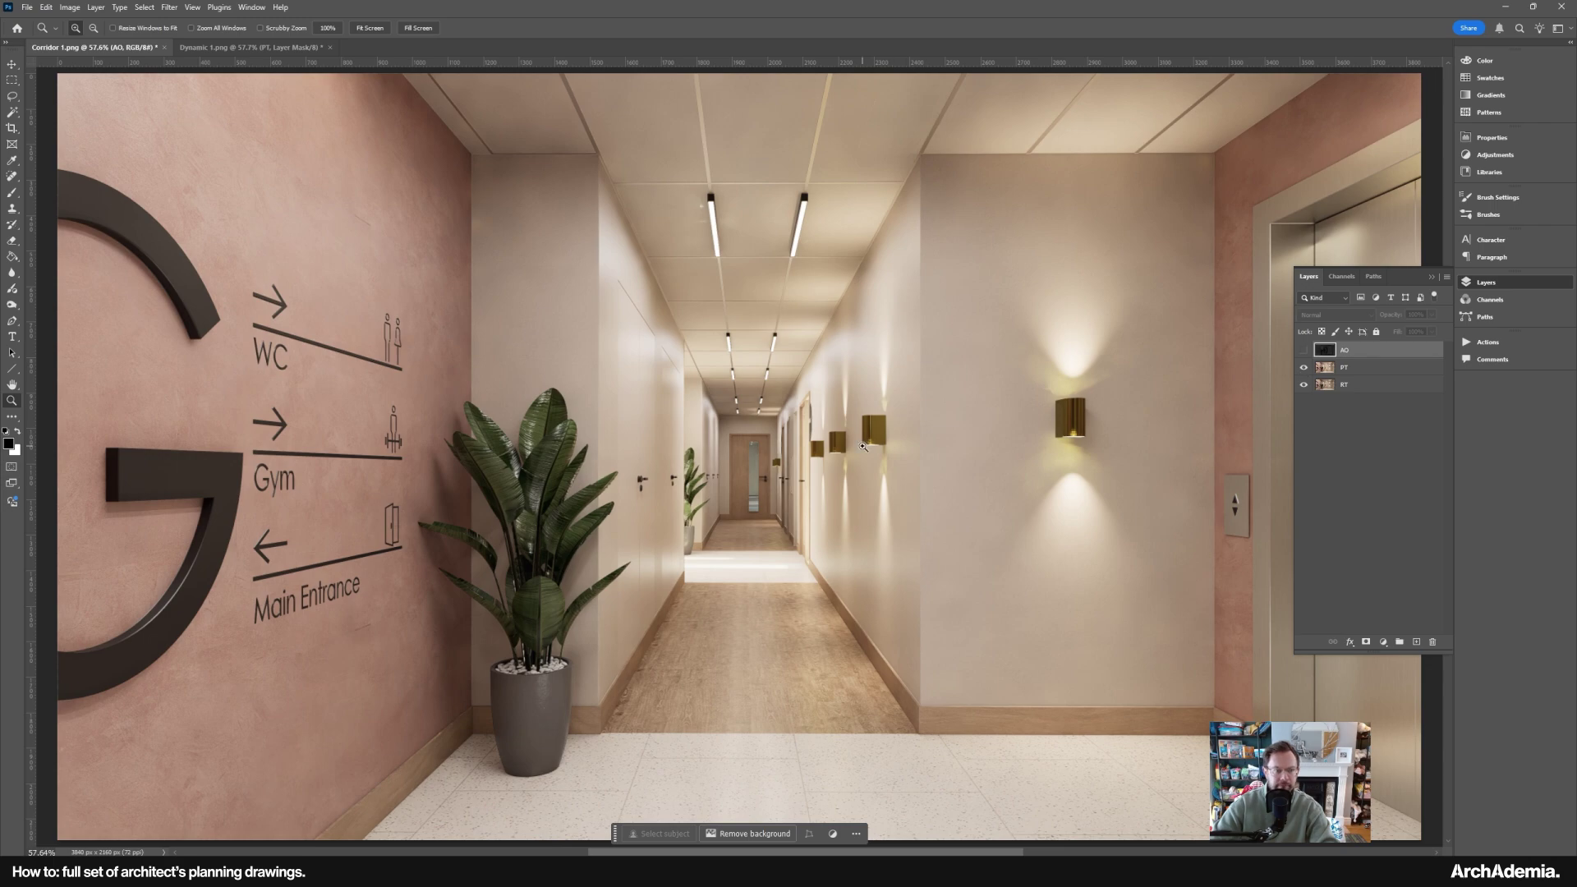
- Delete the PT layer's mask in Dynamic 1.png and inspect the desk at 200% before fitting the image again
click(250, 47)
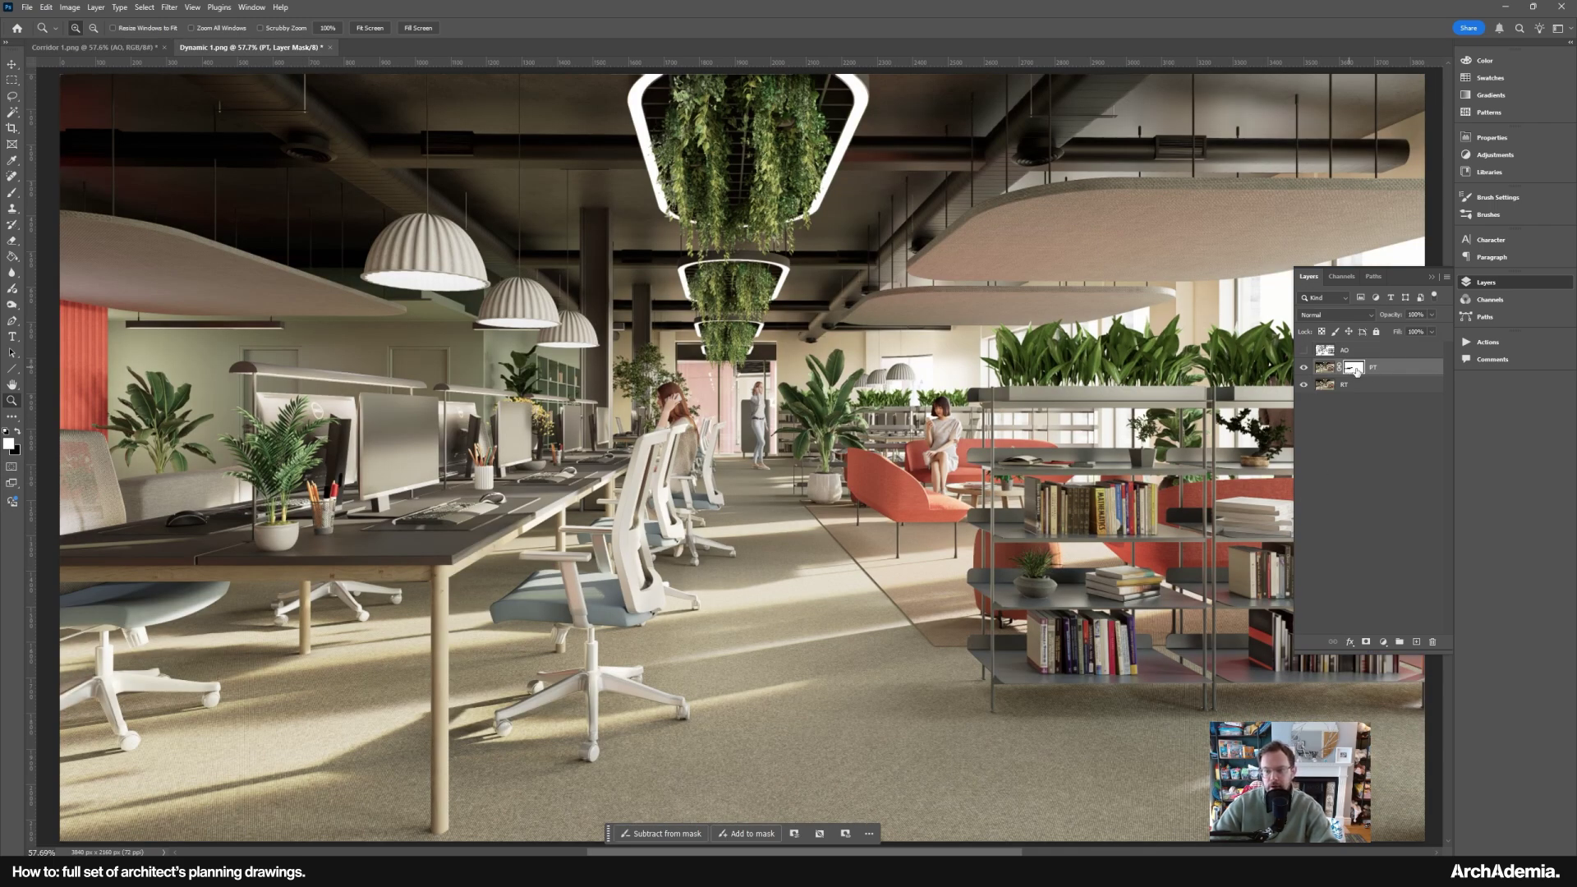
key(Delete)
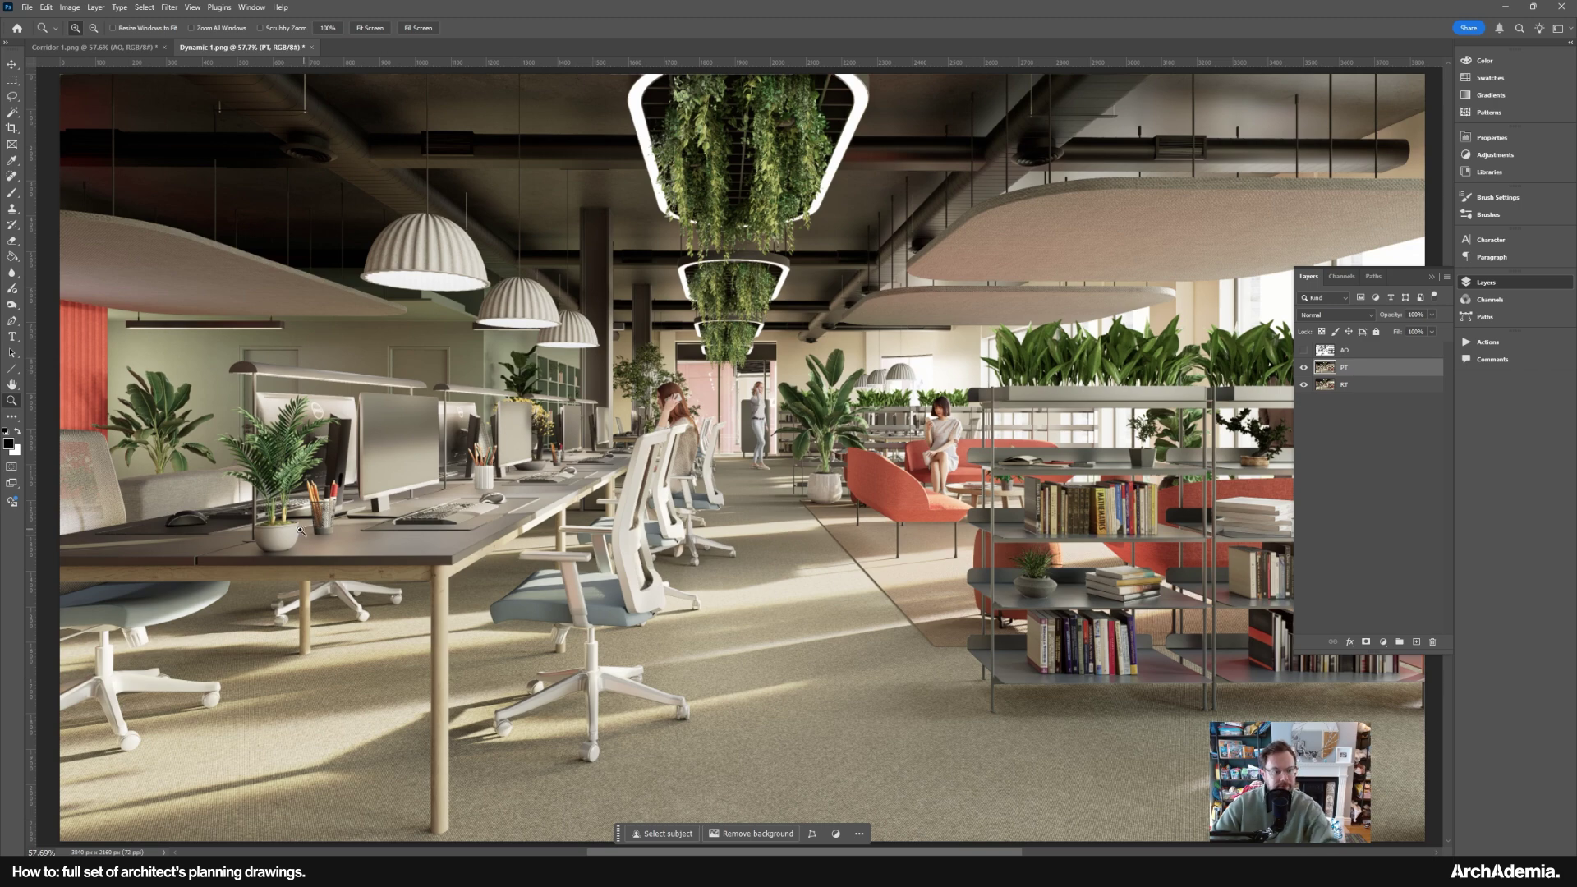
drag(301, 530, 491, 488)
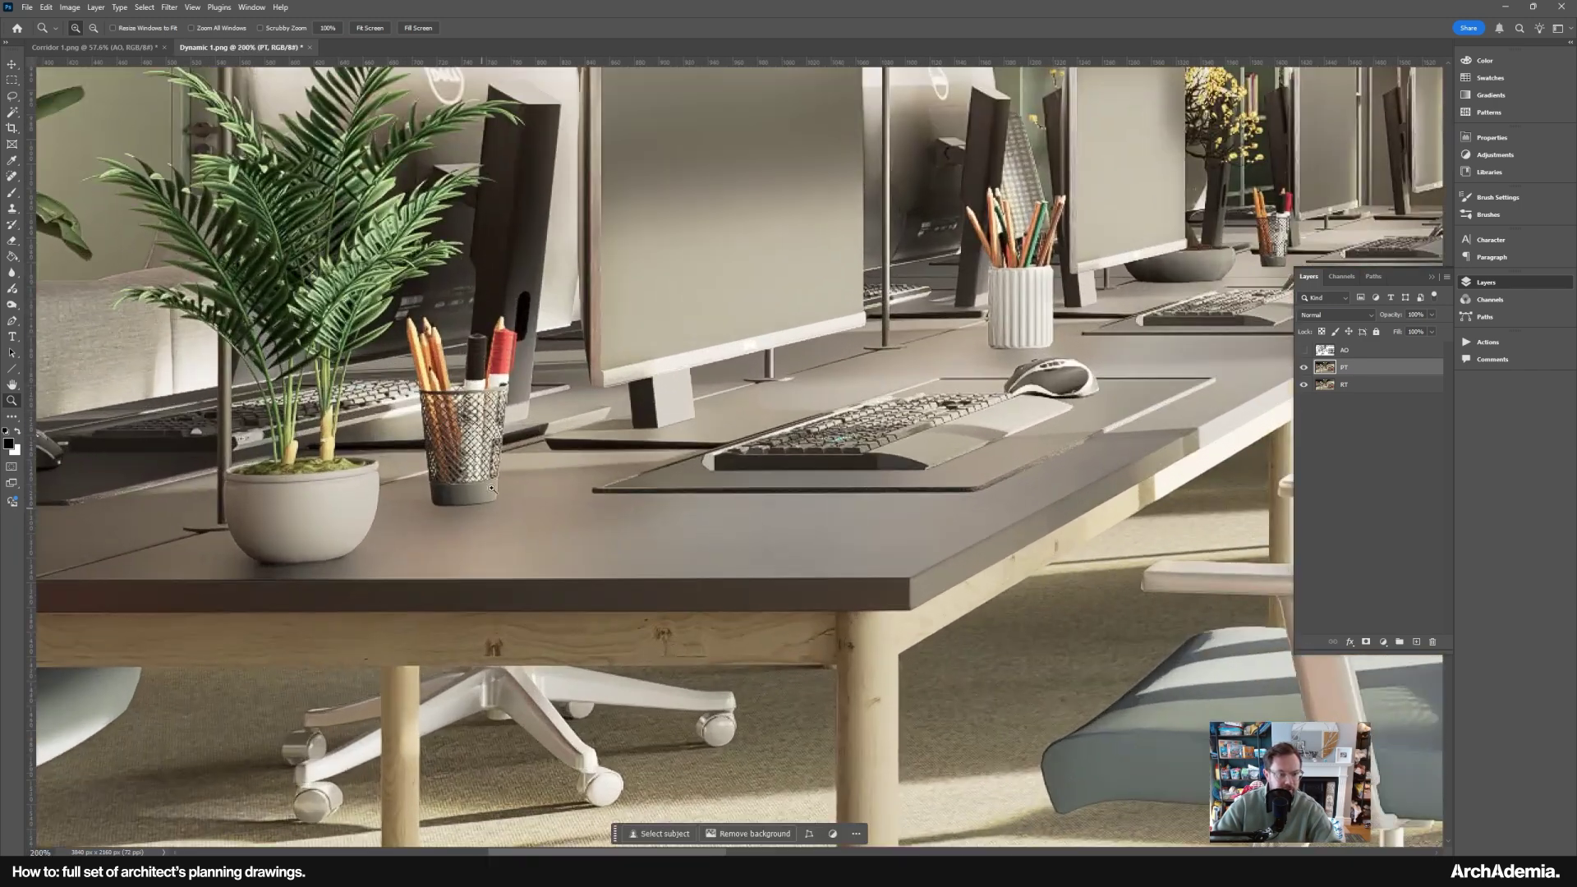
middle_drag(548, 501, 611, 508)
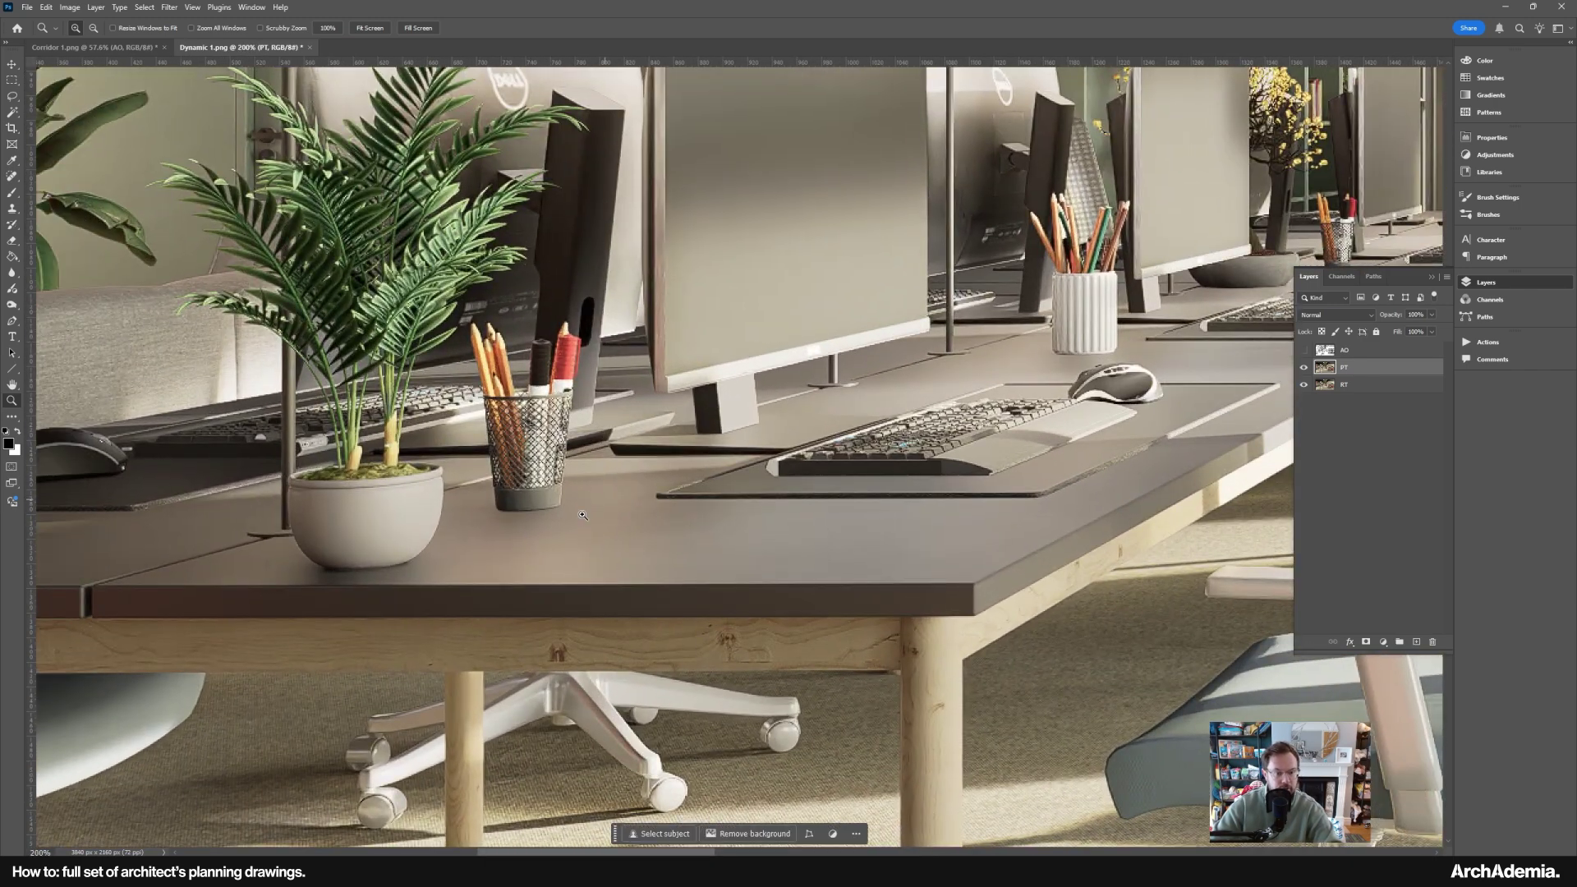
right_click(613, 494)
click(644, 501)
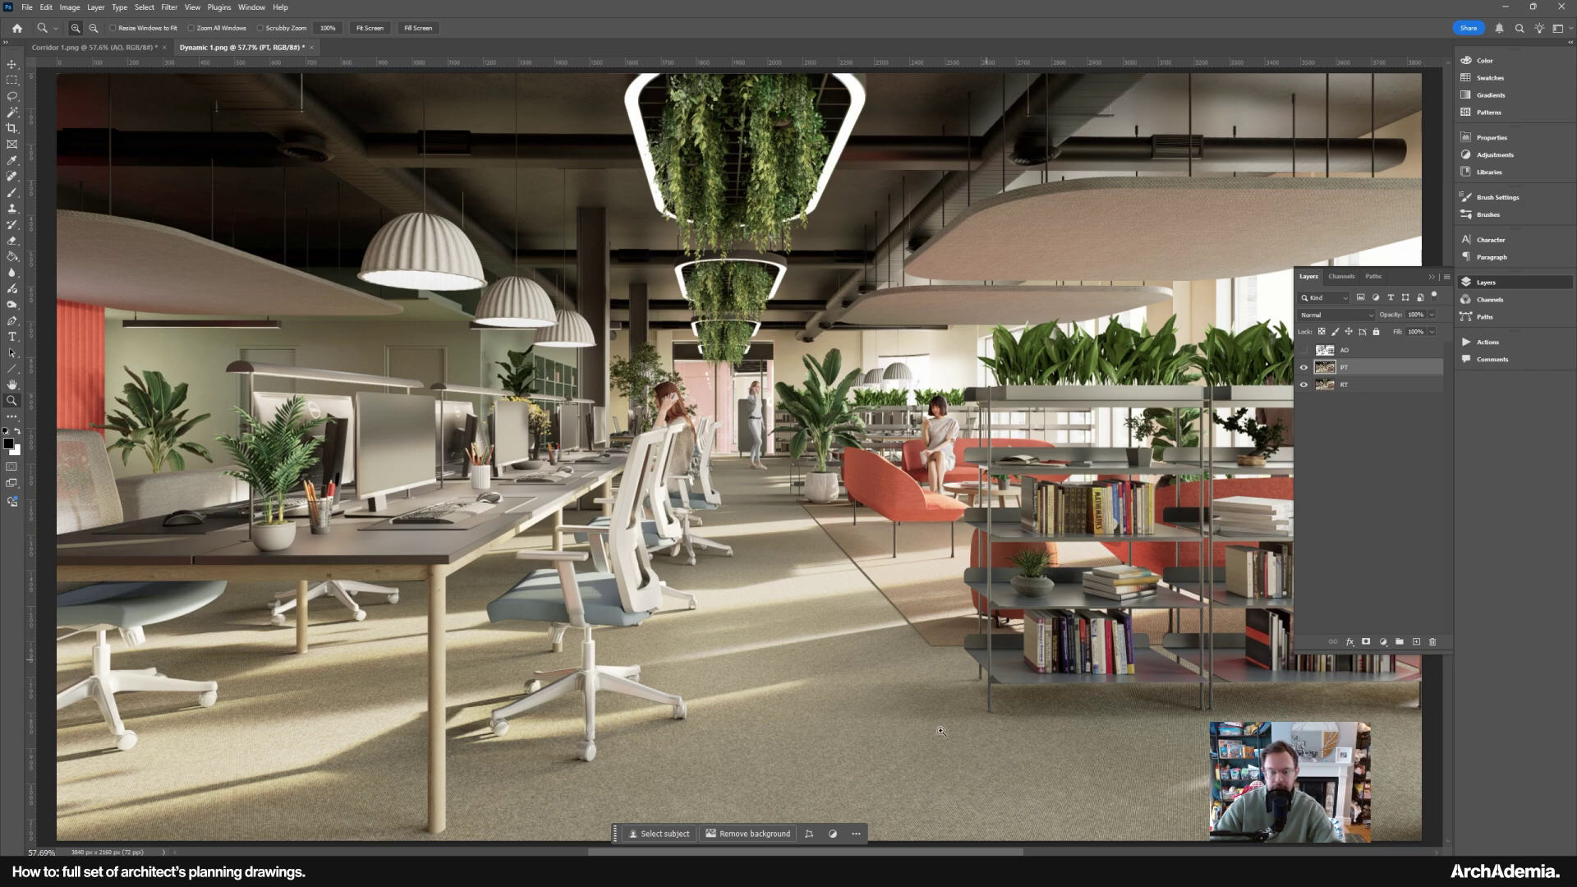
- Switch to D5 Render and turn on the AO style effect for the Exterior 1 scene
click(780, 871)
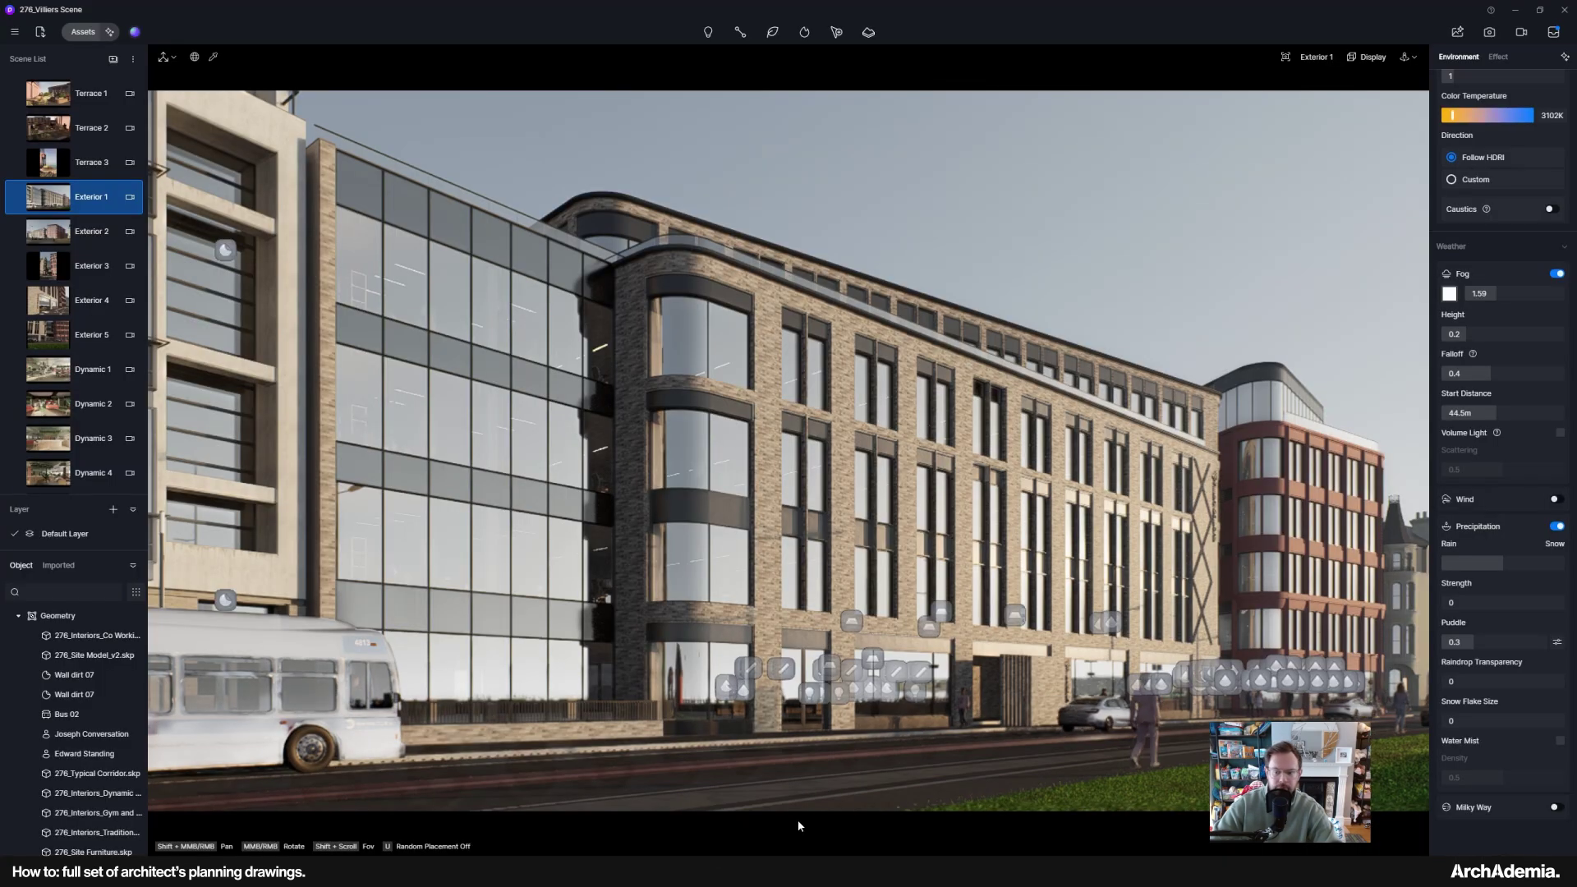
click(1498, 57)
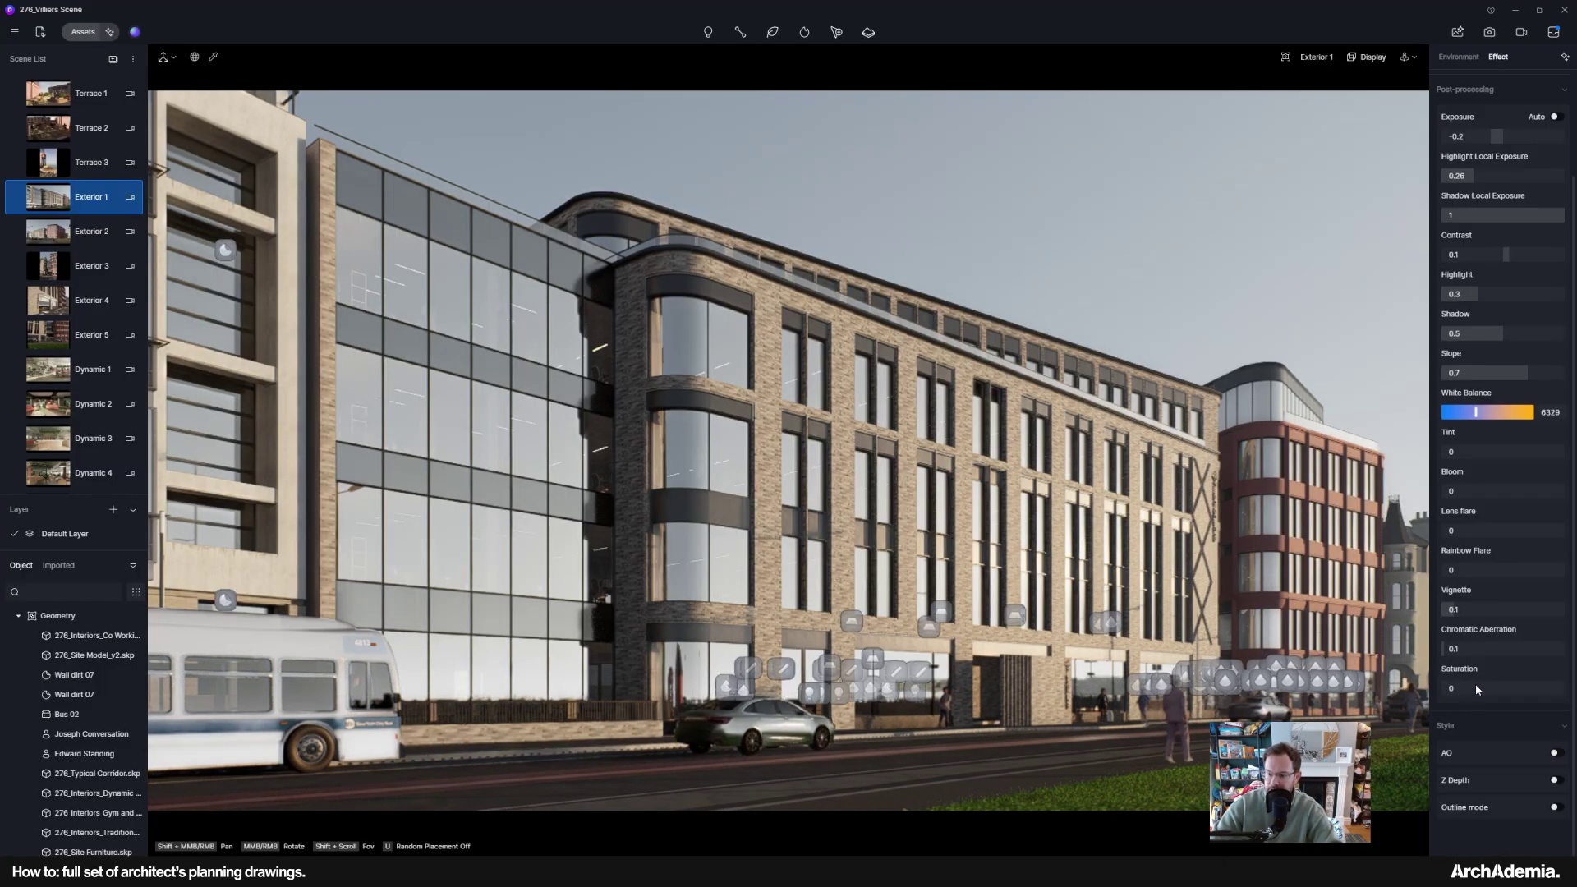
click(1554, 752)
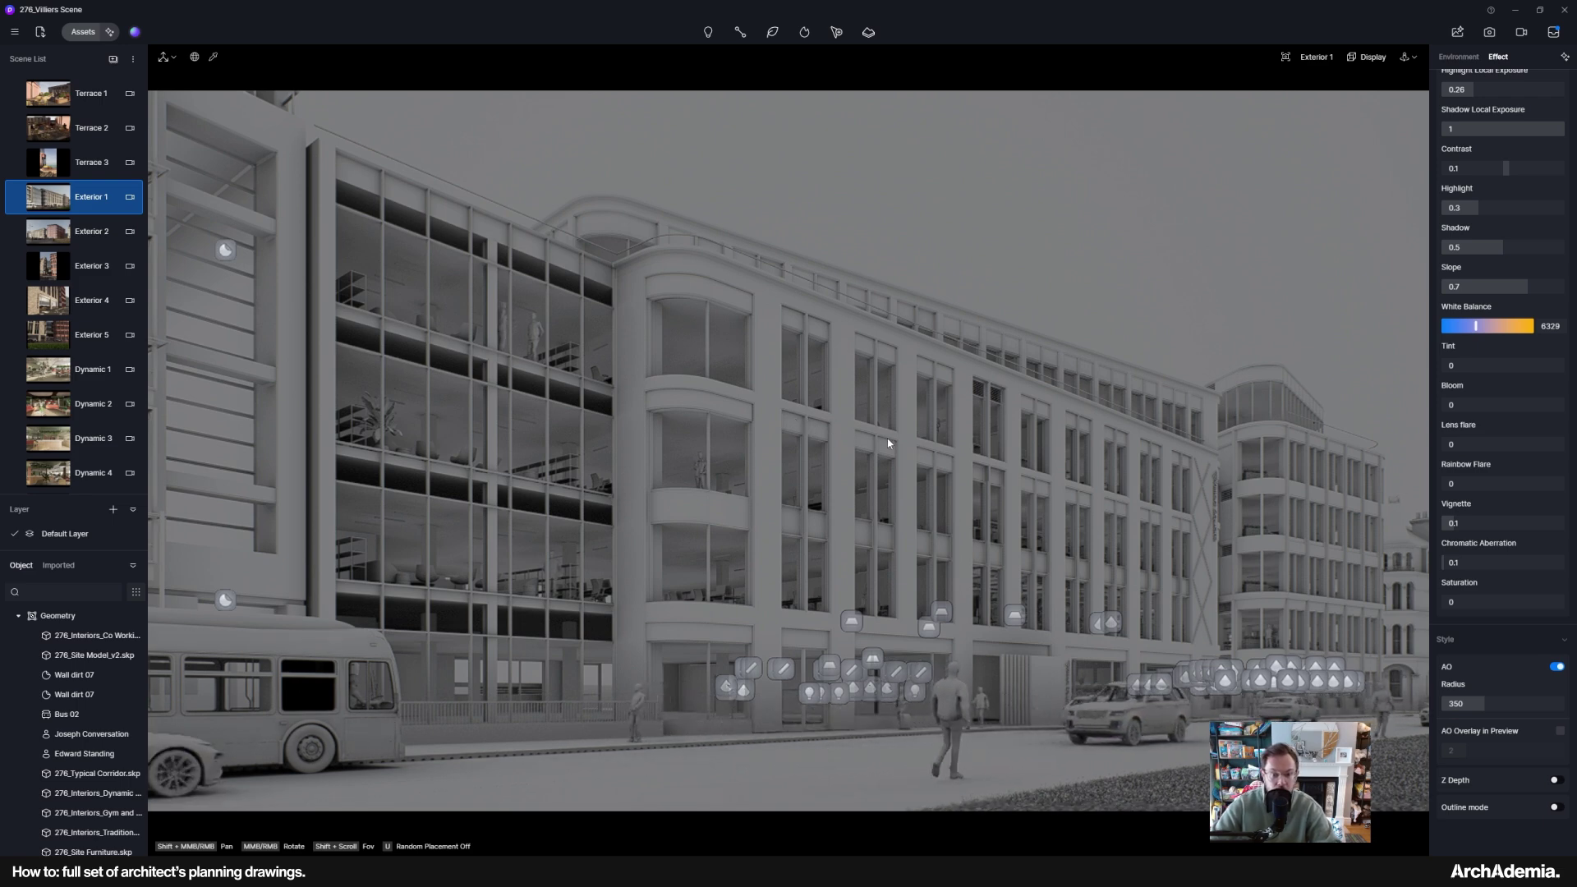
- Try AO radius values of 50 and 300 on the Exterior 1 scene
click(1470, 703)
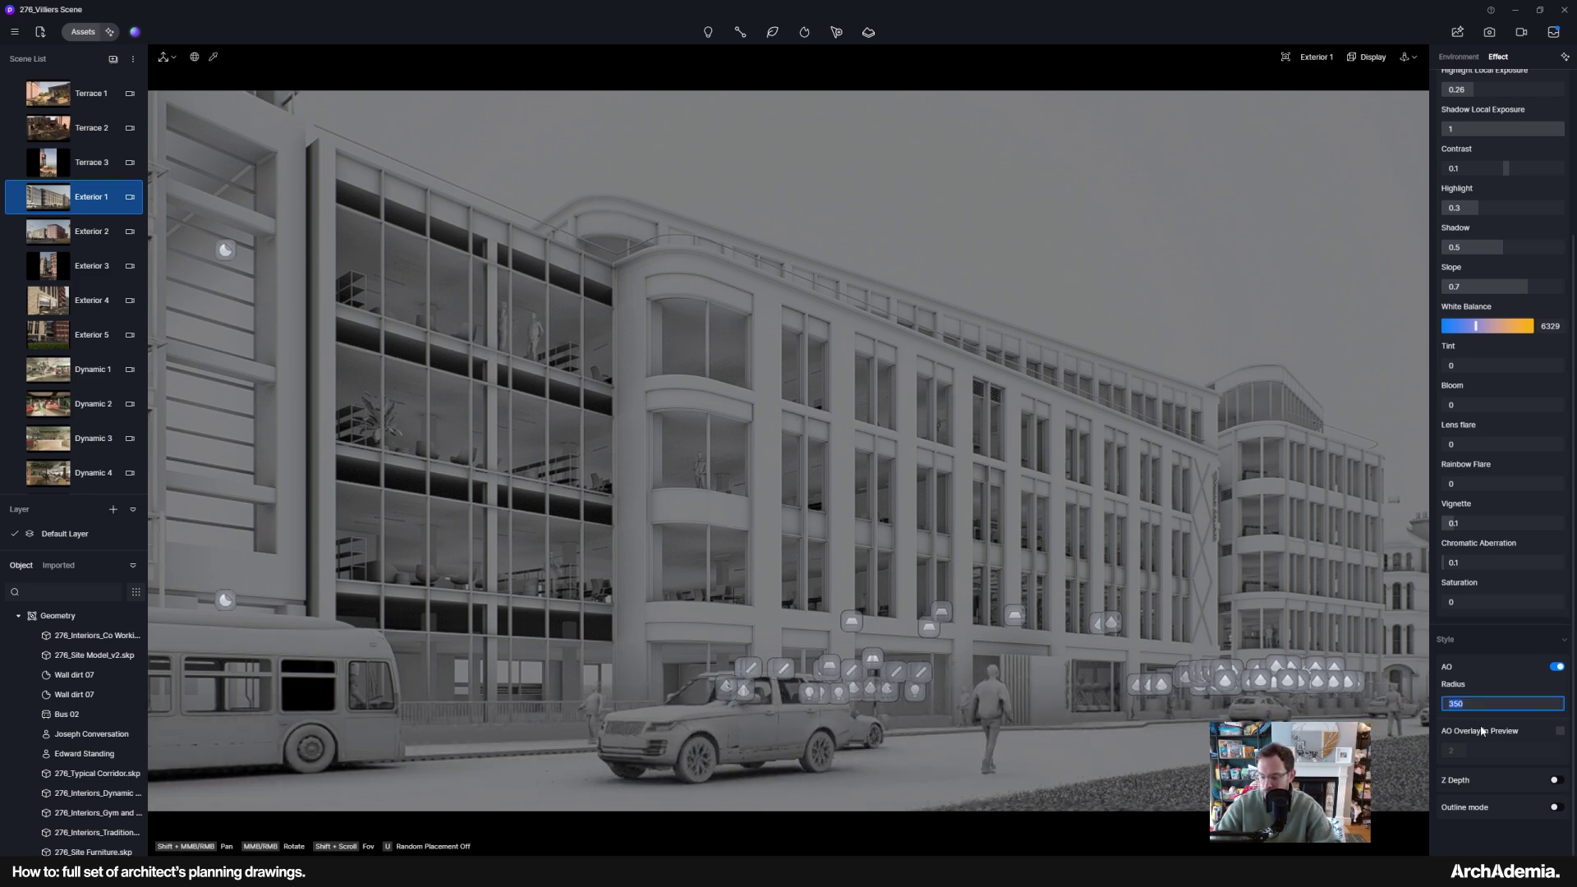
text(50)
key(Return)
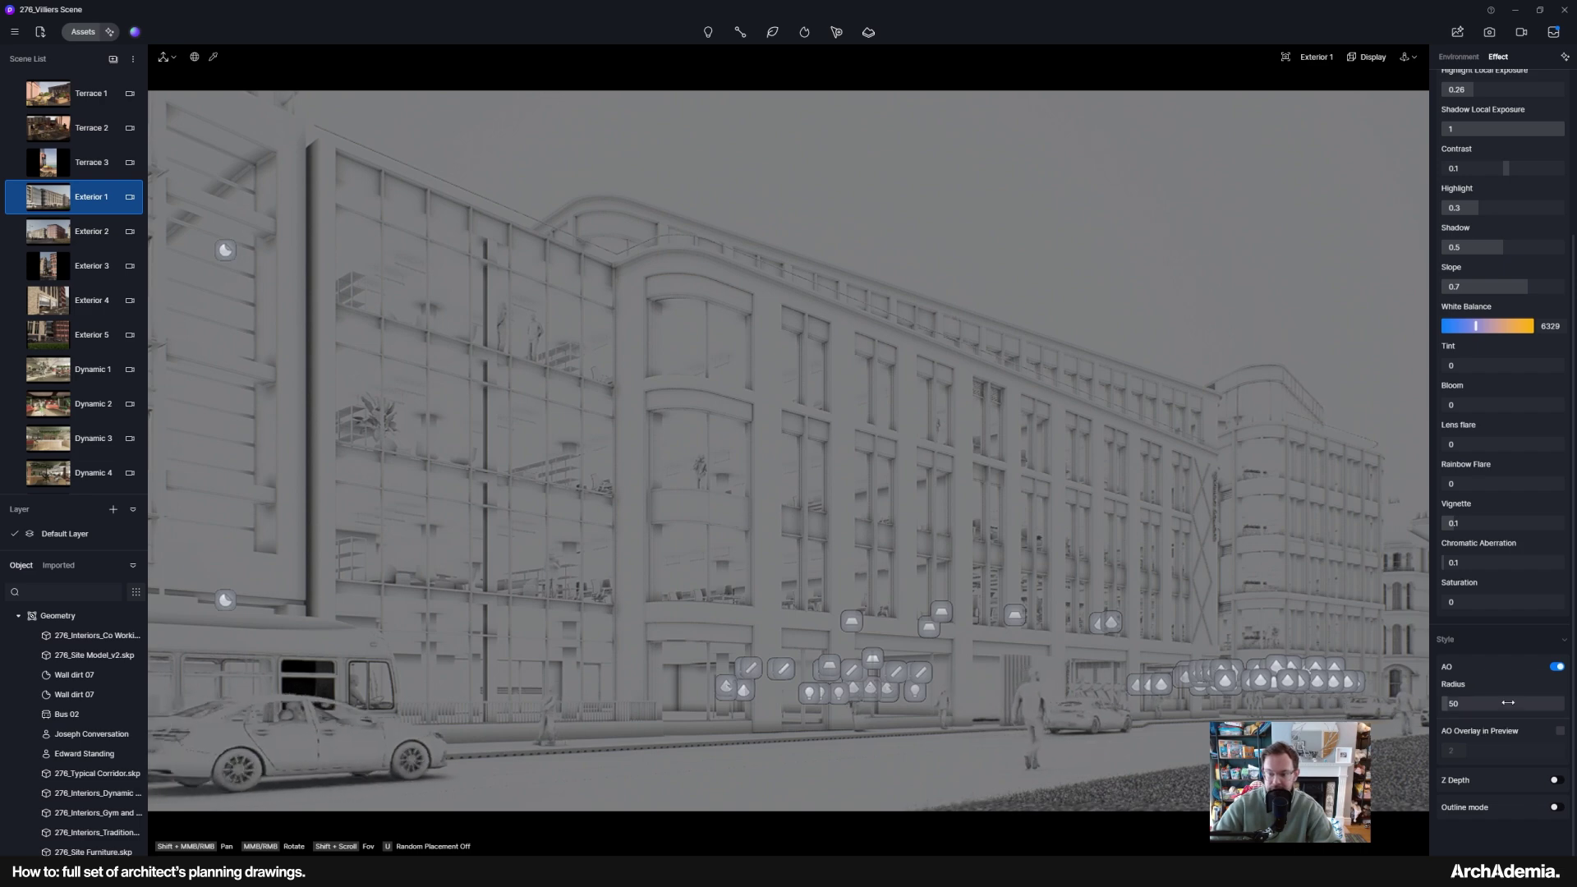
key(BackSpace)
key(BackSpace)
text(300)
key(Return)
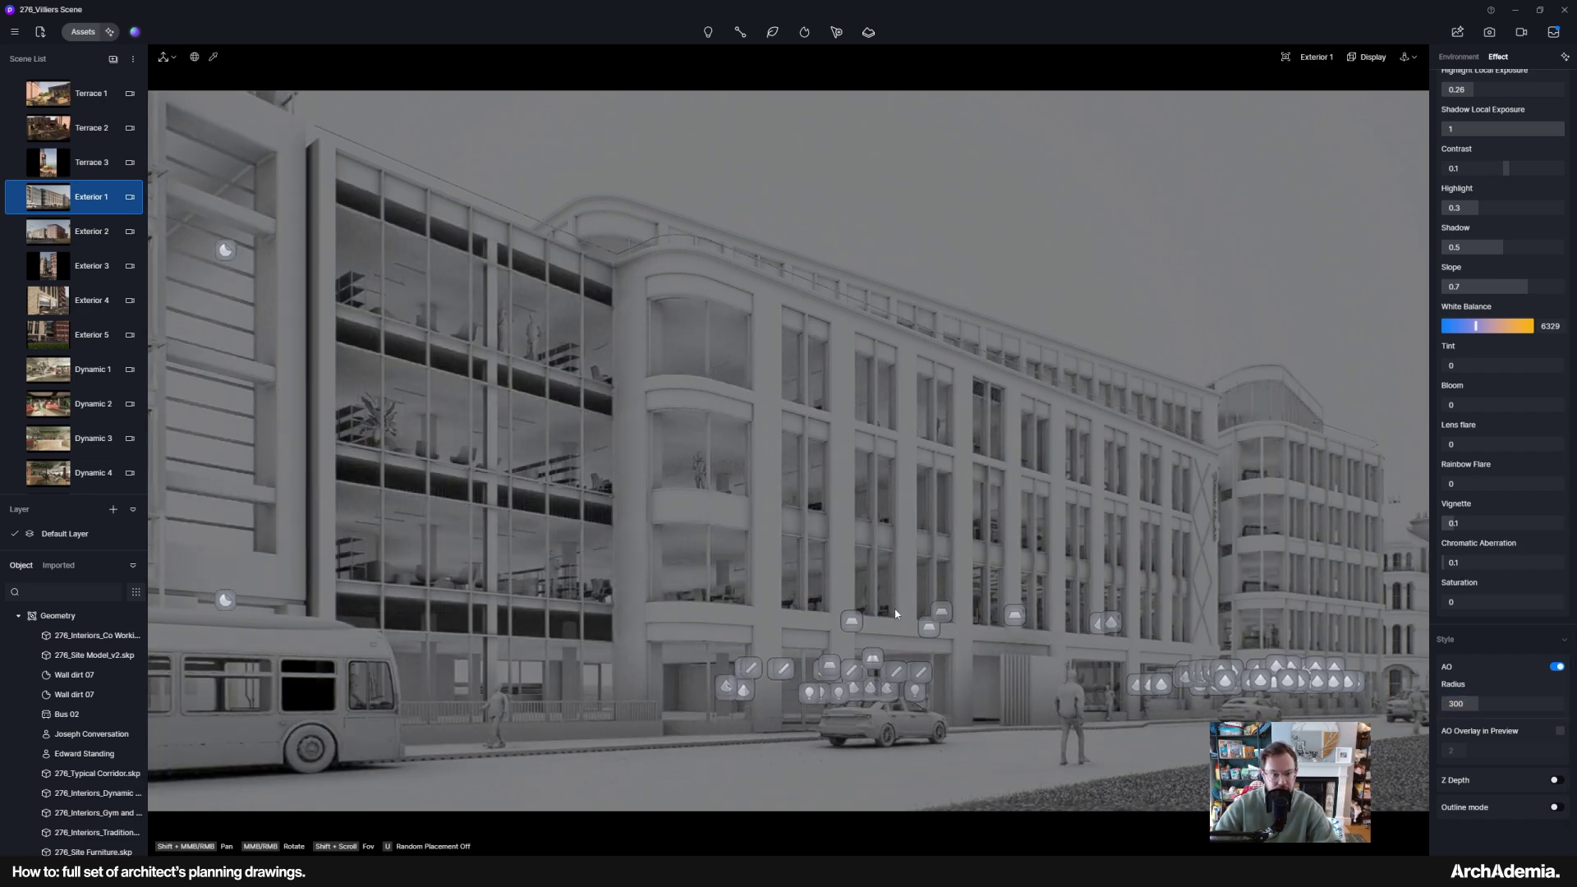
- Set the AO radius to 50
click(1476, 709)
key(BackSpace)
key(BackSpace)
key(BackSpace)
text(50)
key(Return)
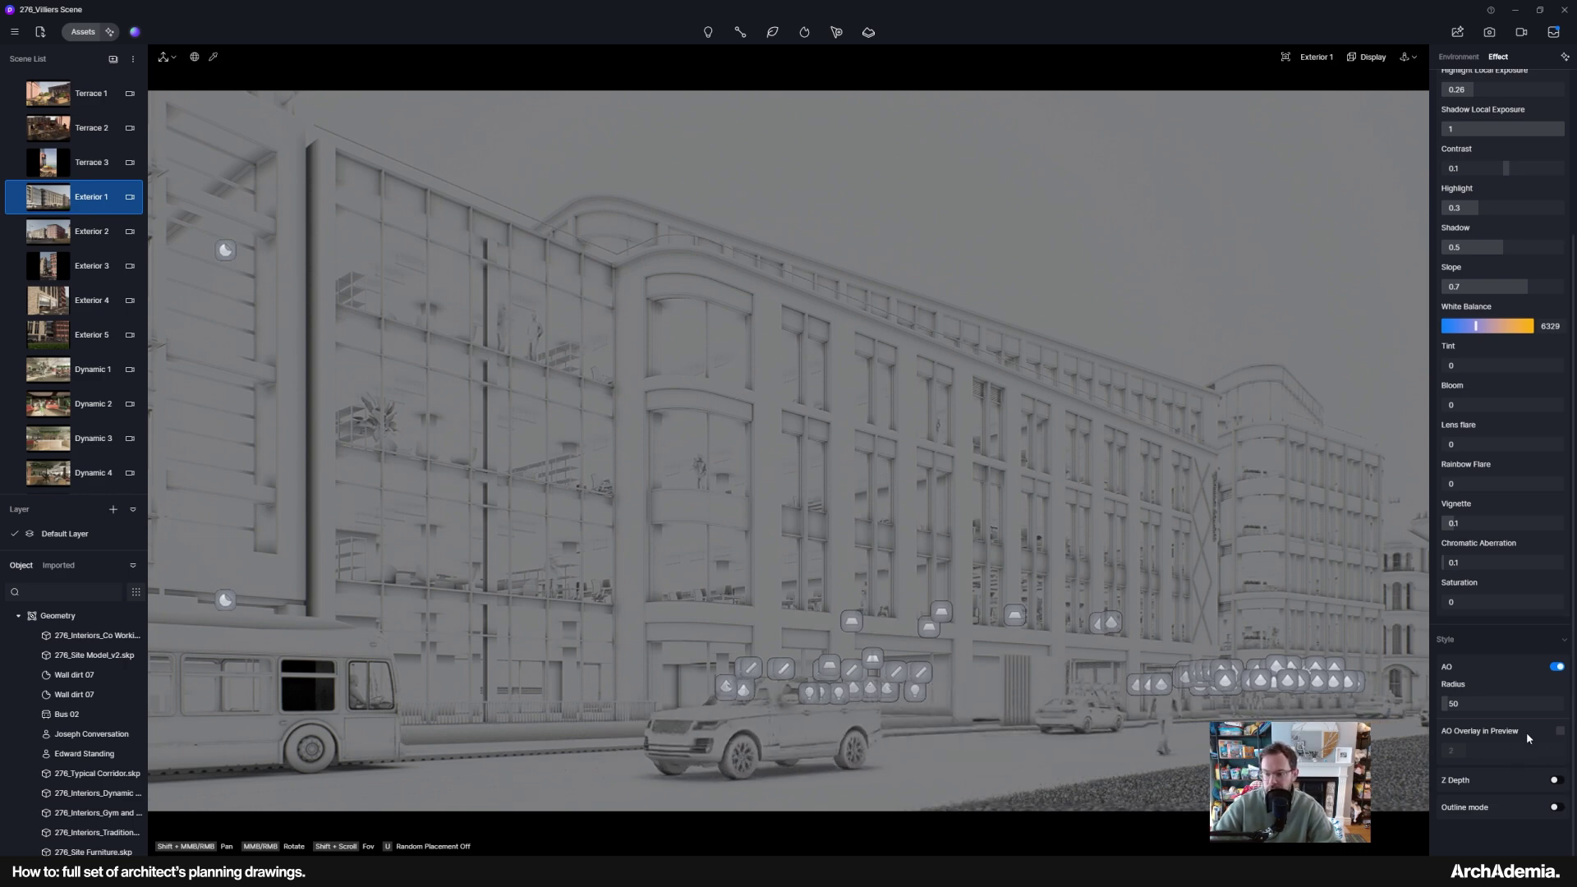
- Enable AO Overlay in Preview with an intensity of 10 and compare the view with AO off and on
click(1560, 730)
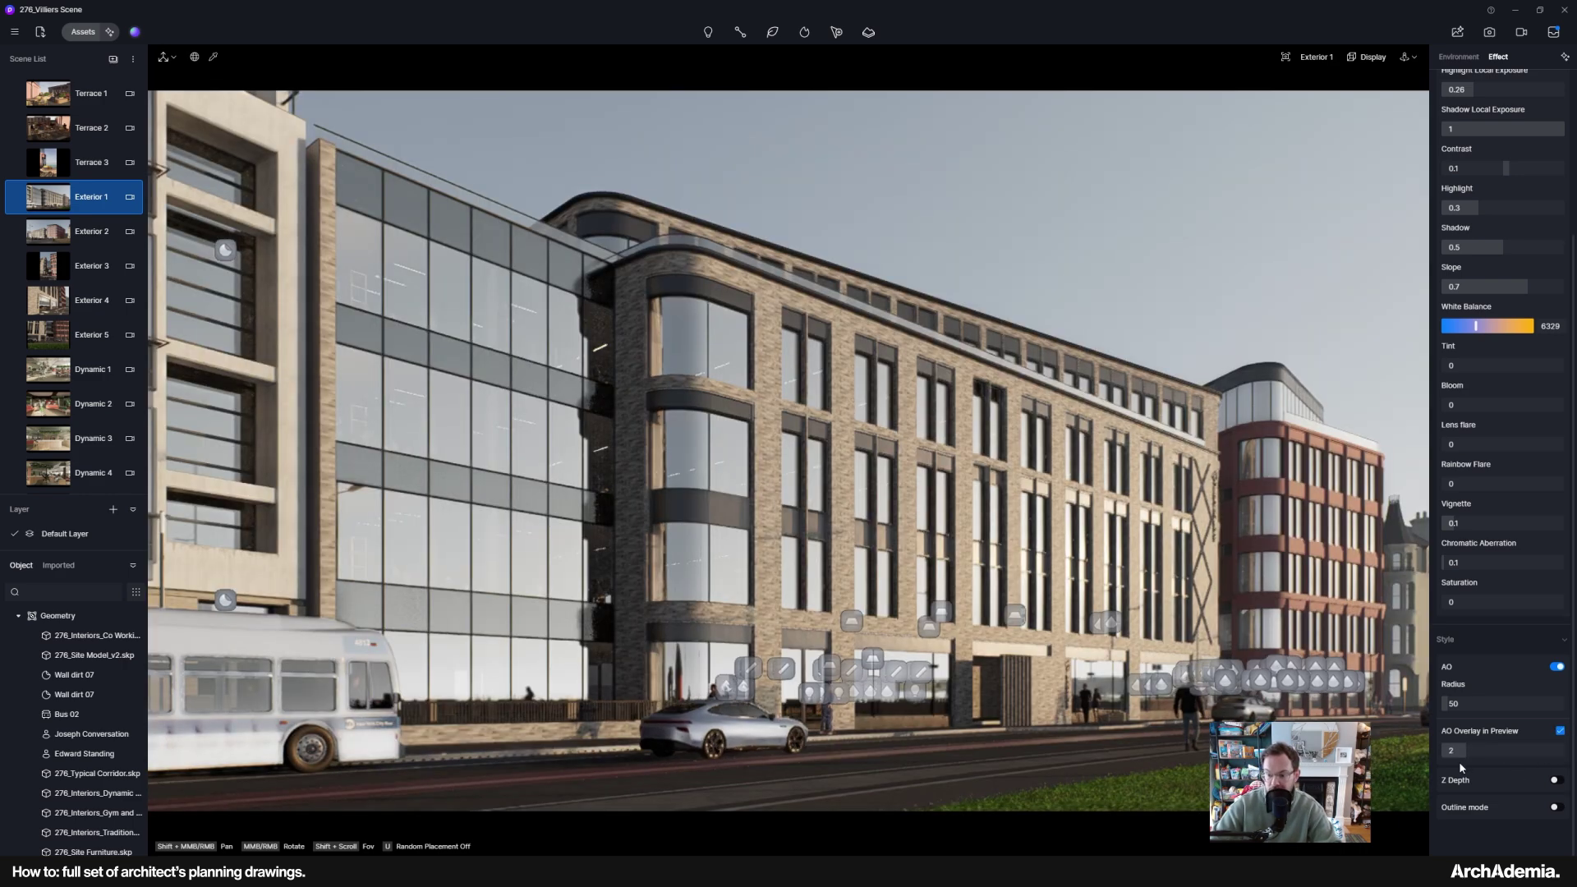
drag(1466, 750, 1496, 750)
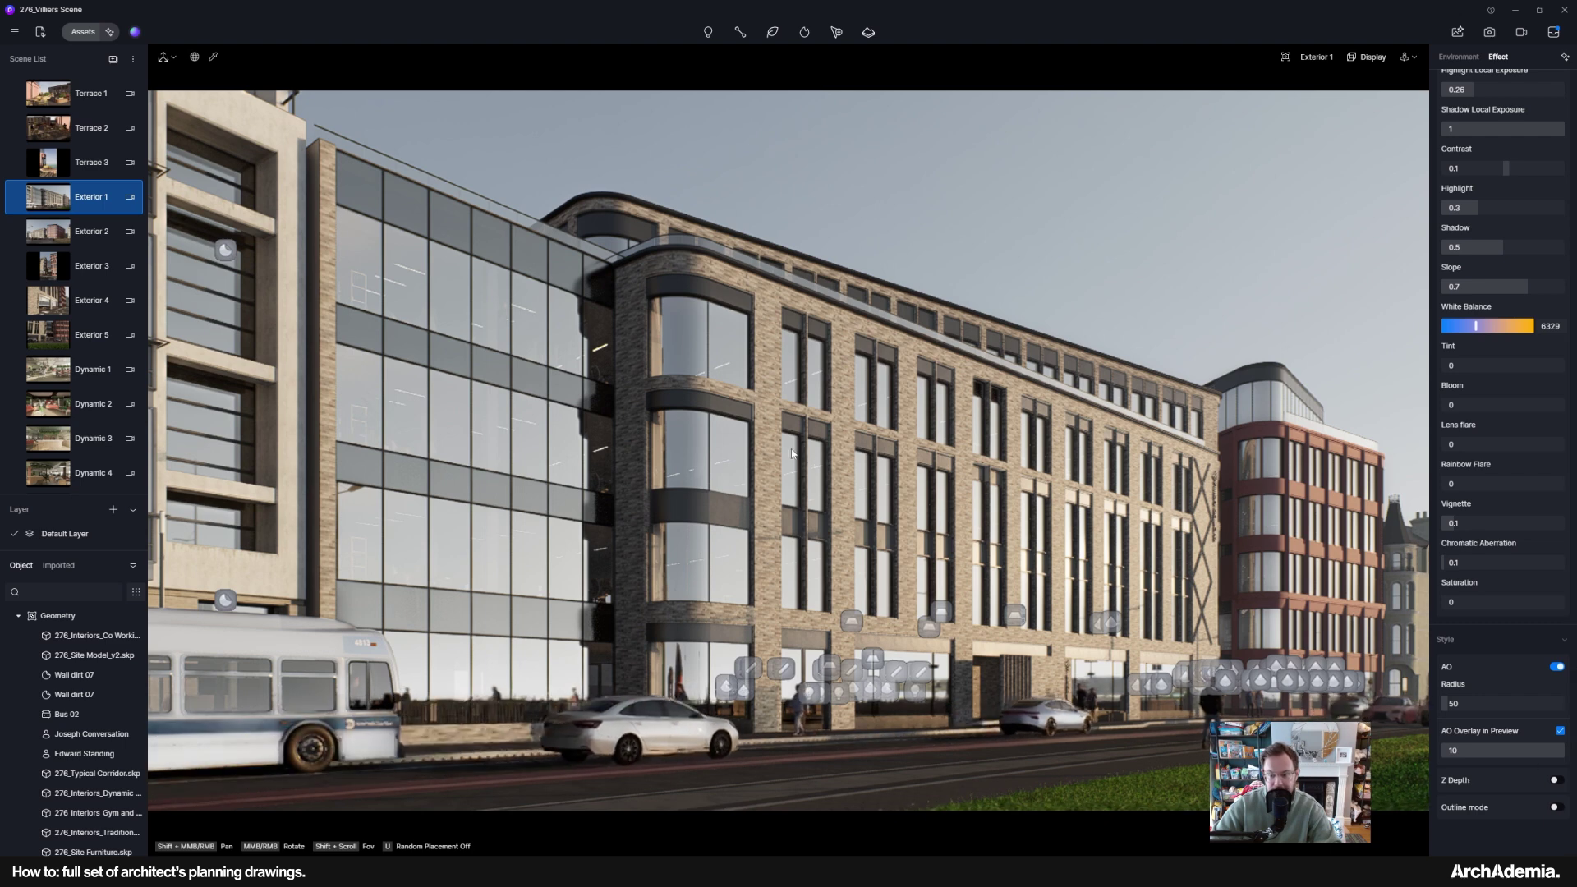
click(1555, 669)
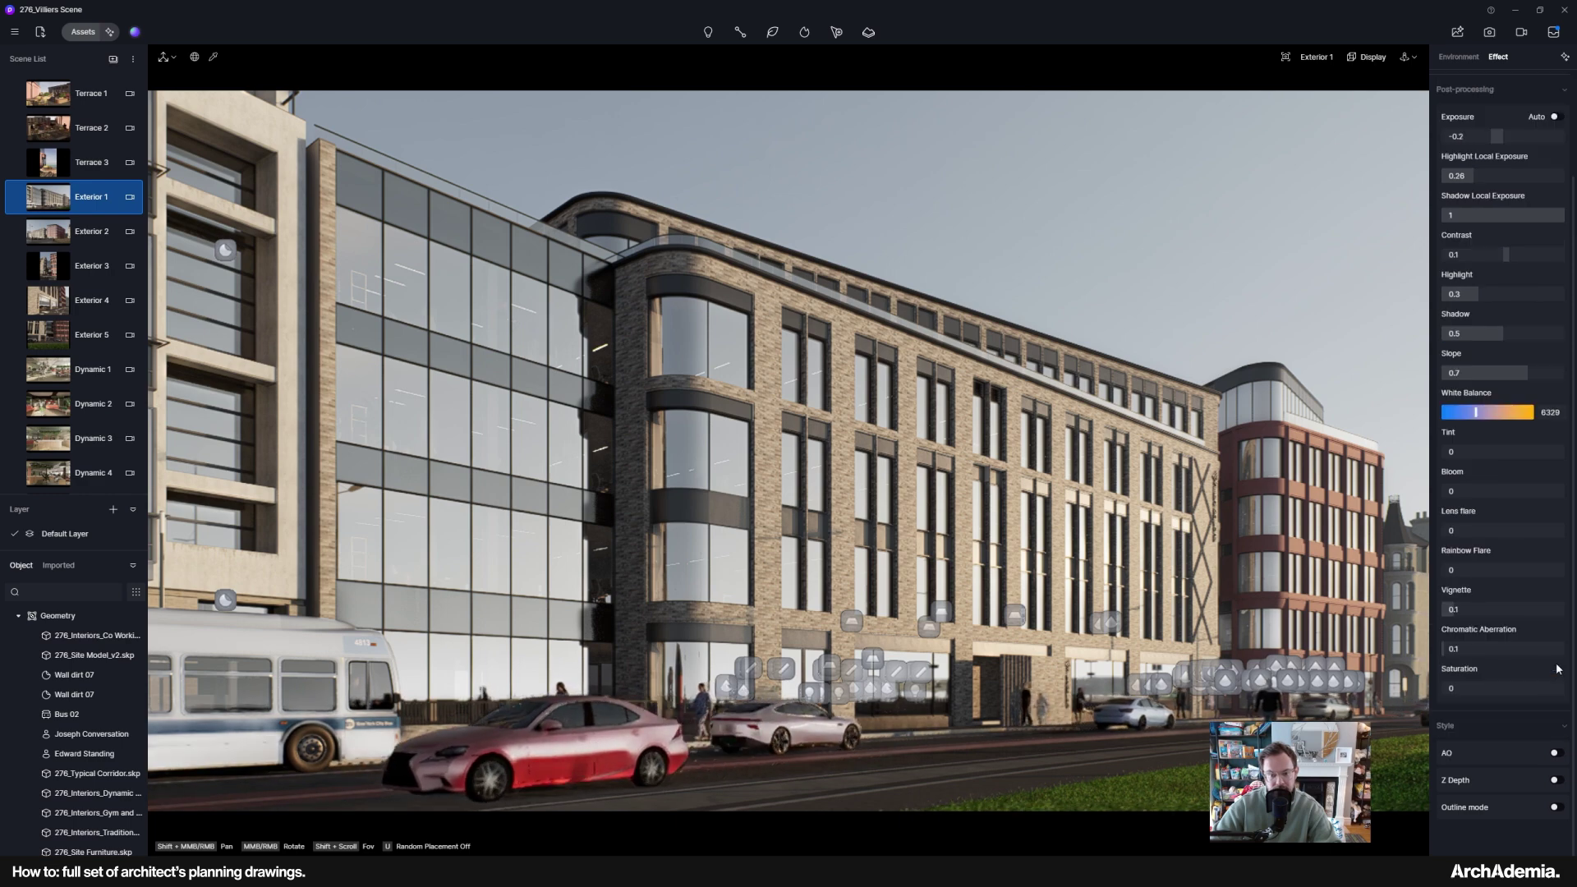
click(1554, 752)
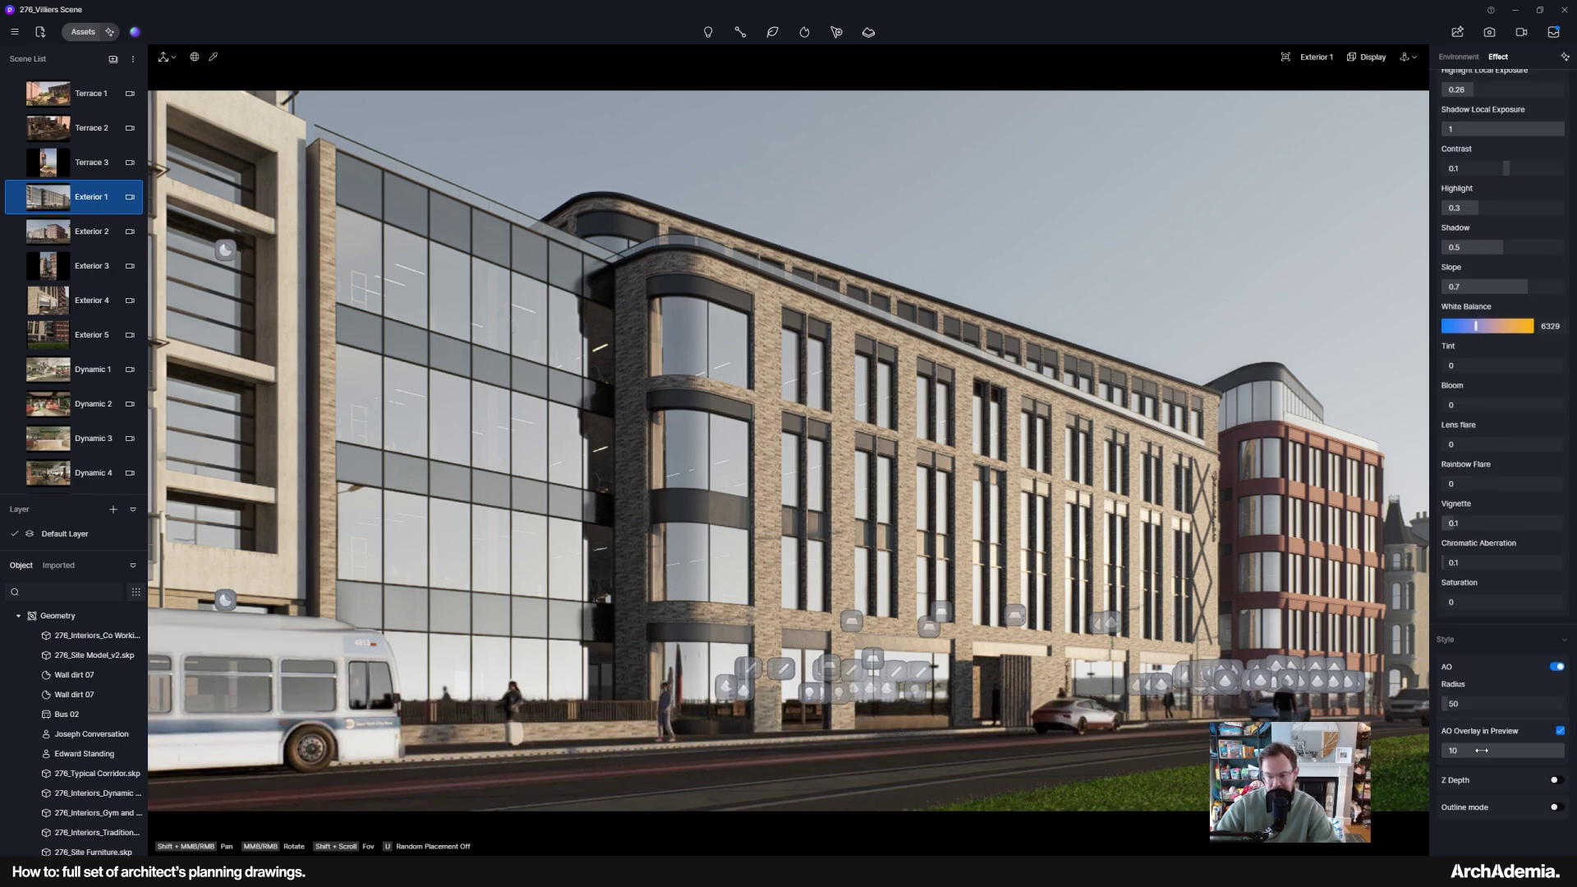
- Try an AO radius of 100 with the preview overlay off, and restore the radius to 50 and the overlay
click(1559, 730)
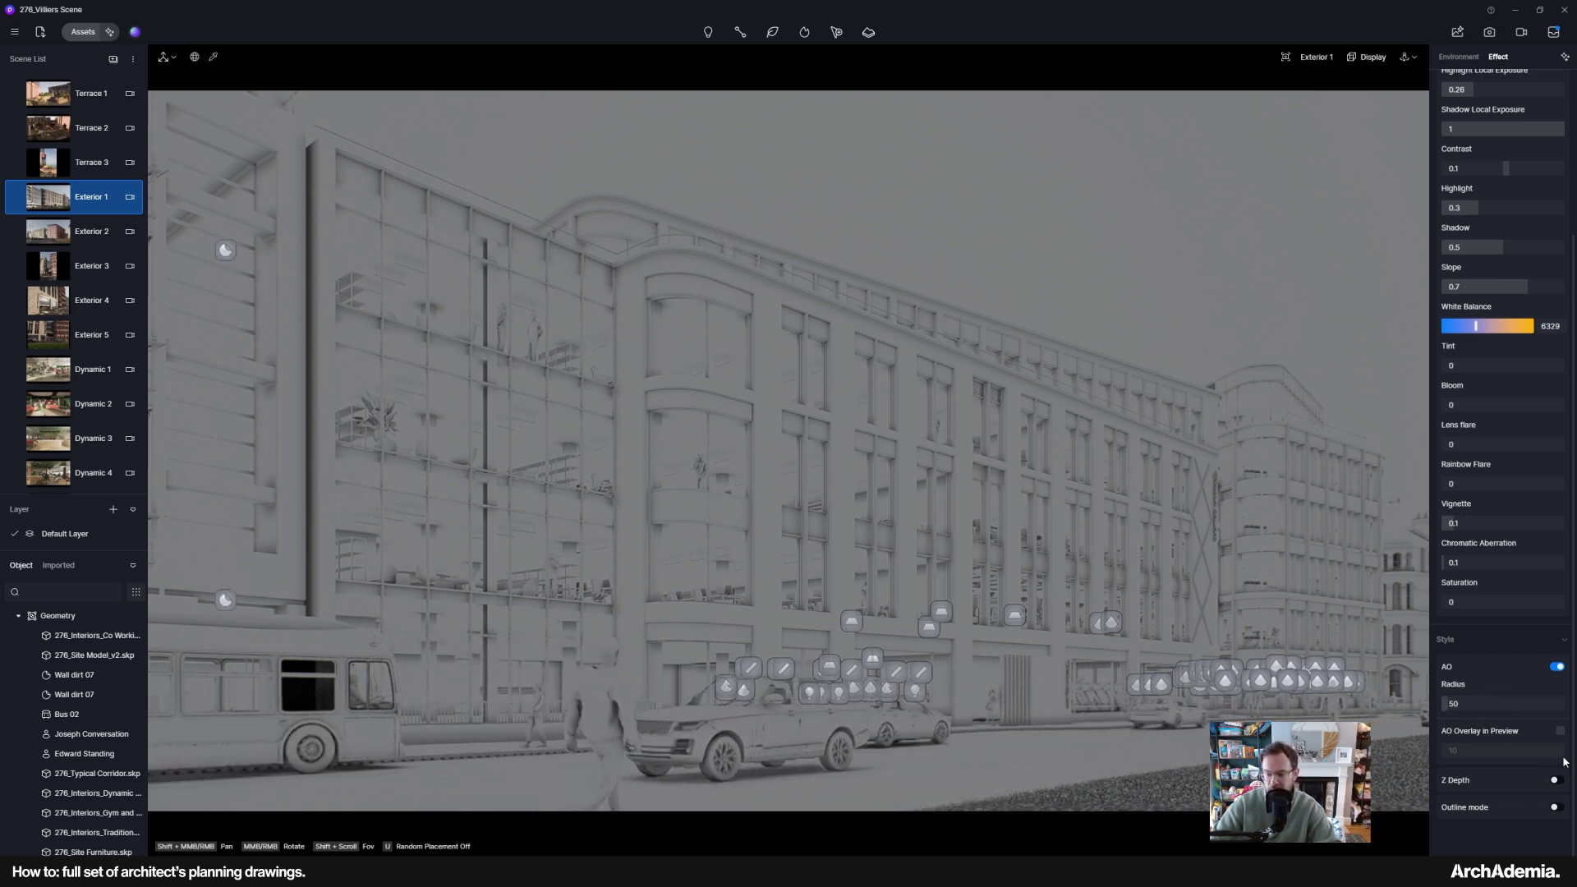
click(1495, 704)
text(10)
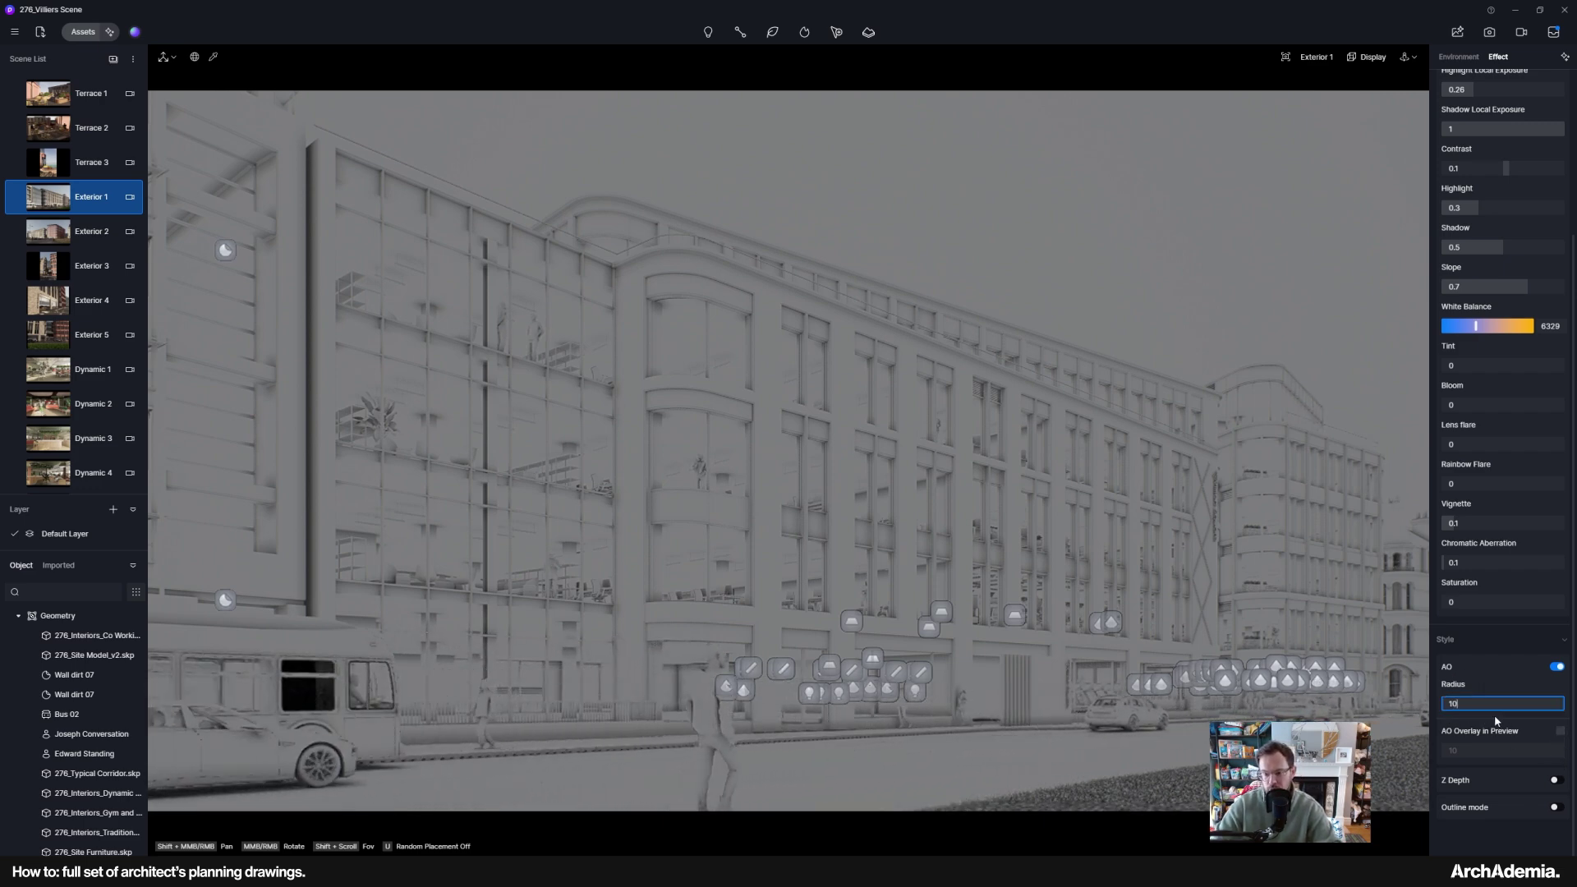
text(0)
key(Return)
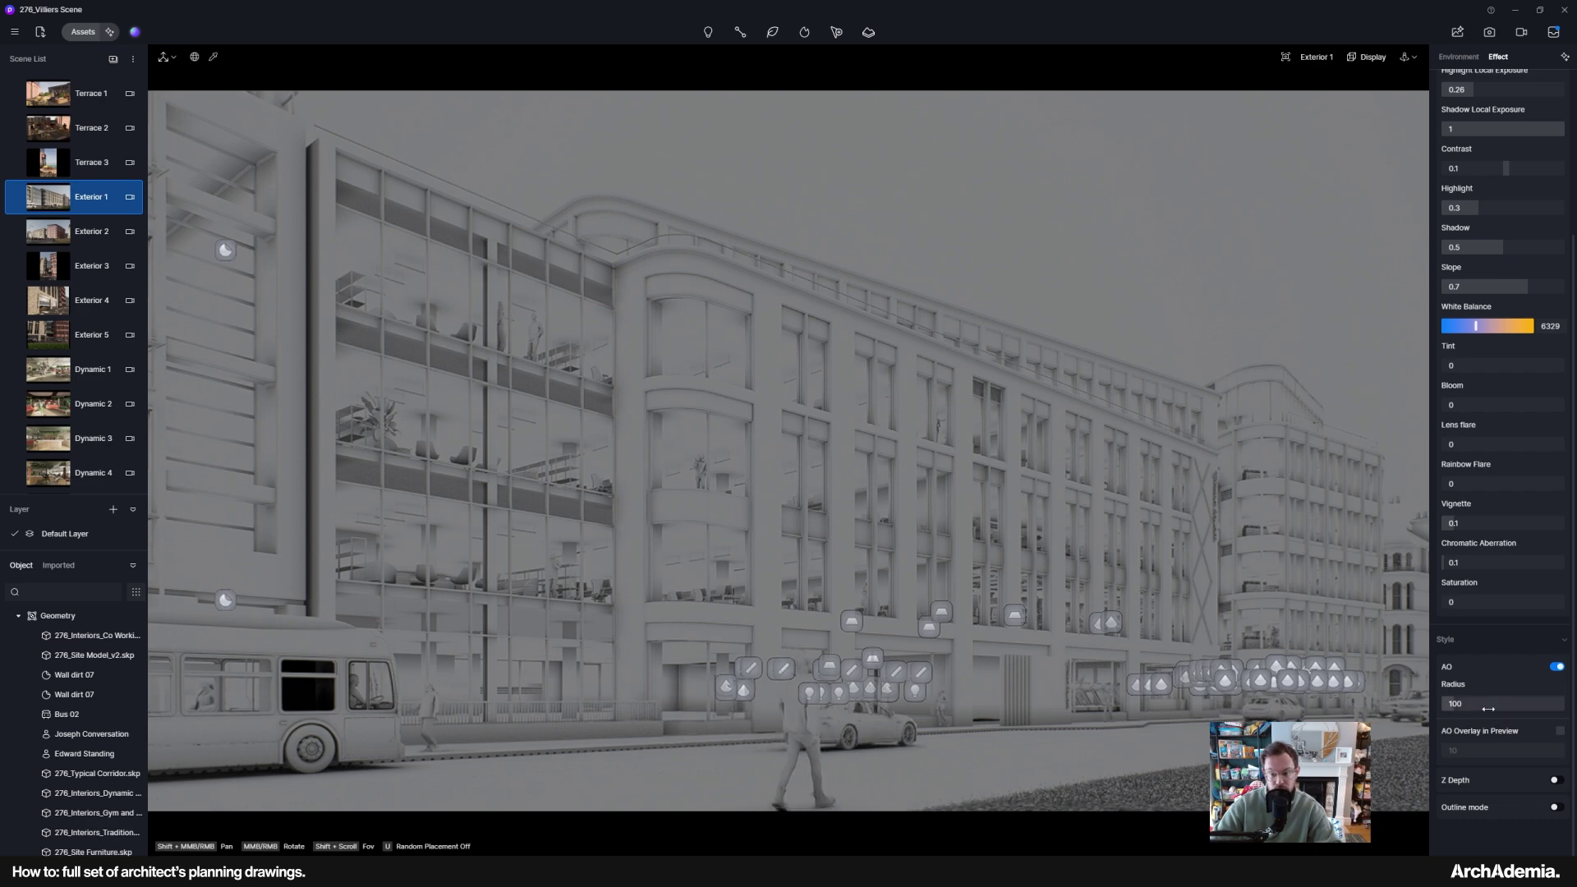
click(1475, 705)
text(50)
key(Return)
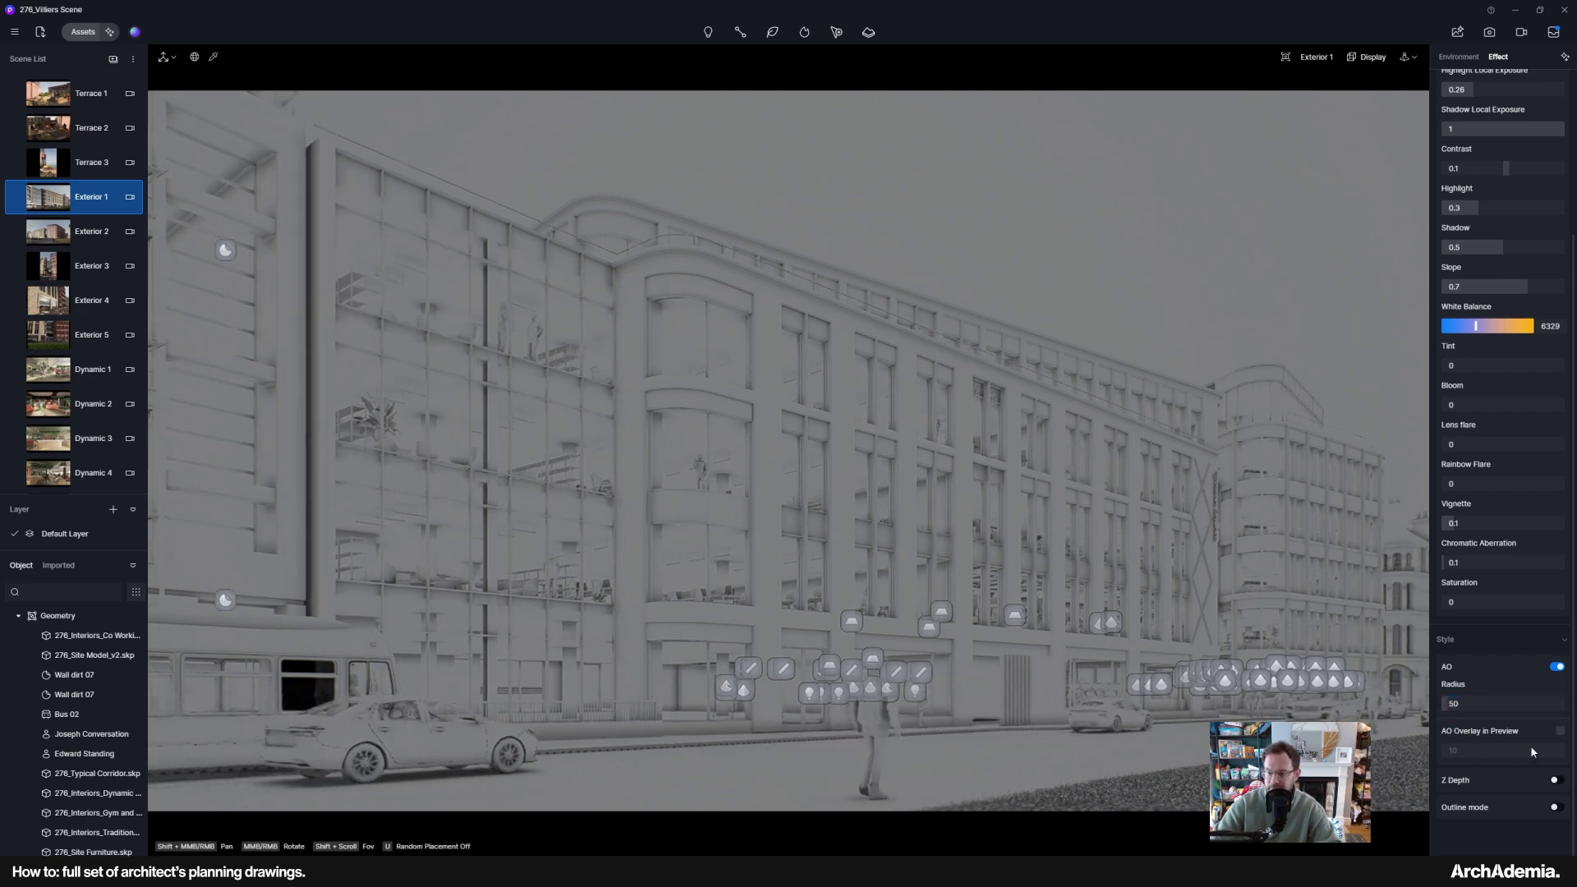
click(1559, 730)
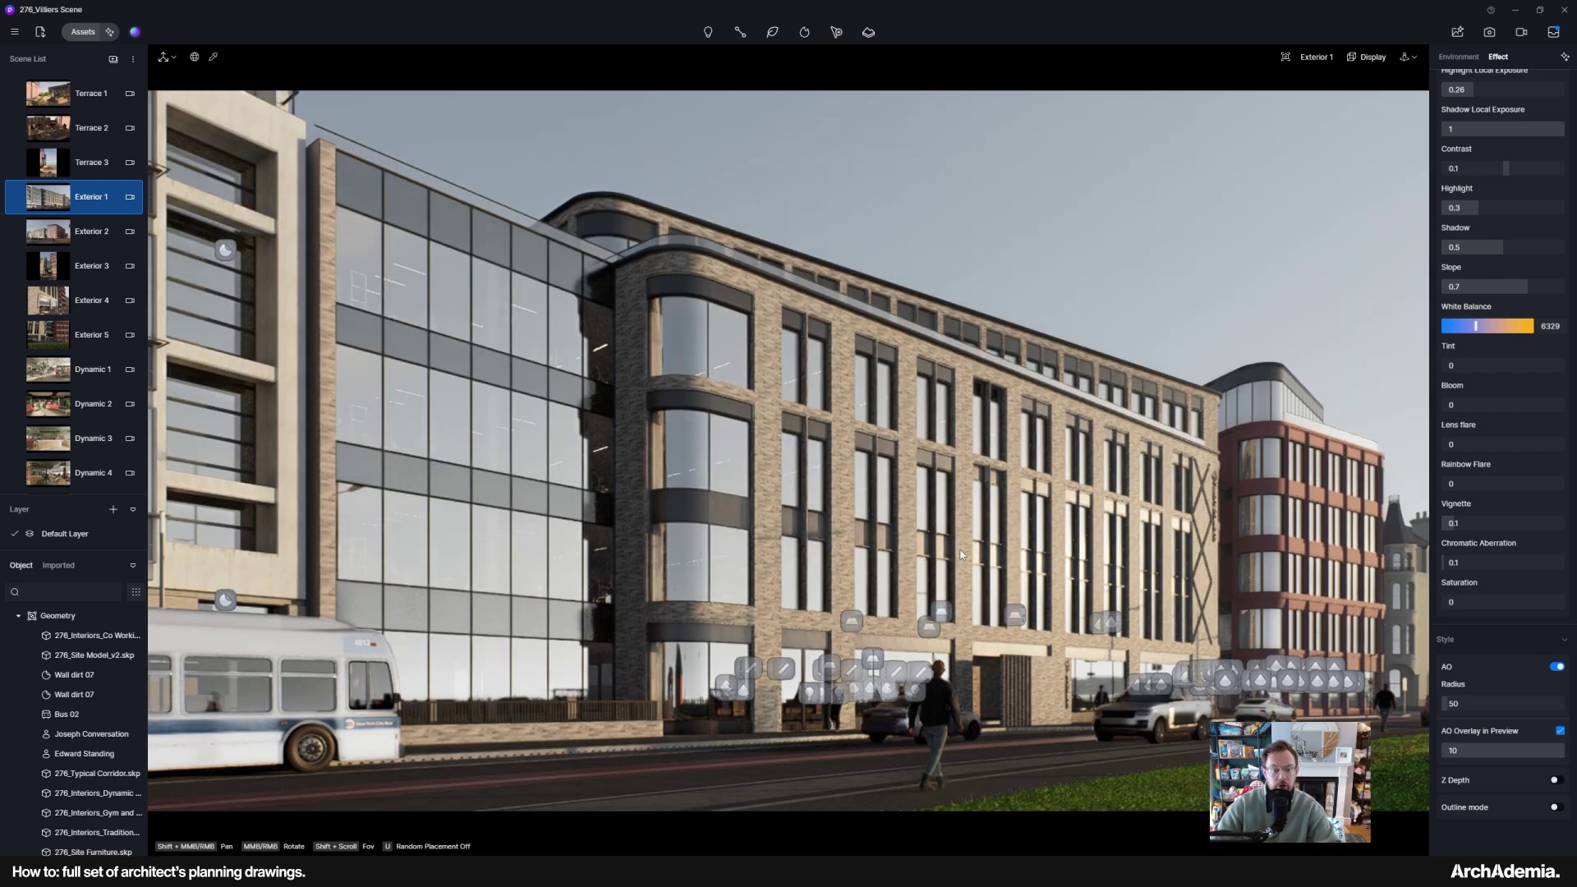
- Open the image render settings, enable Channels and show the list of output channels, including AO
click(1488, 33)
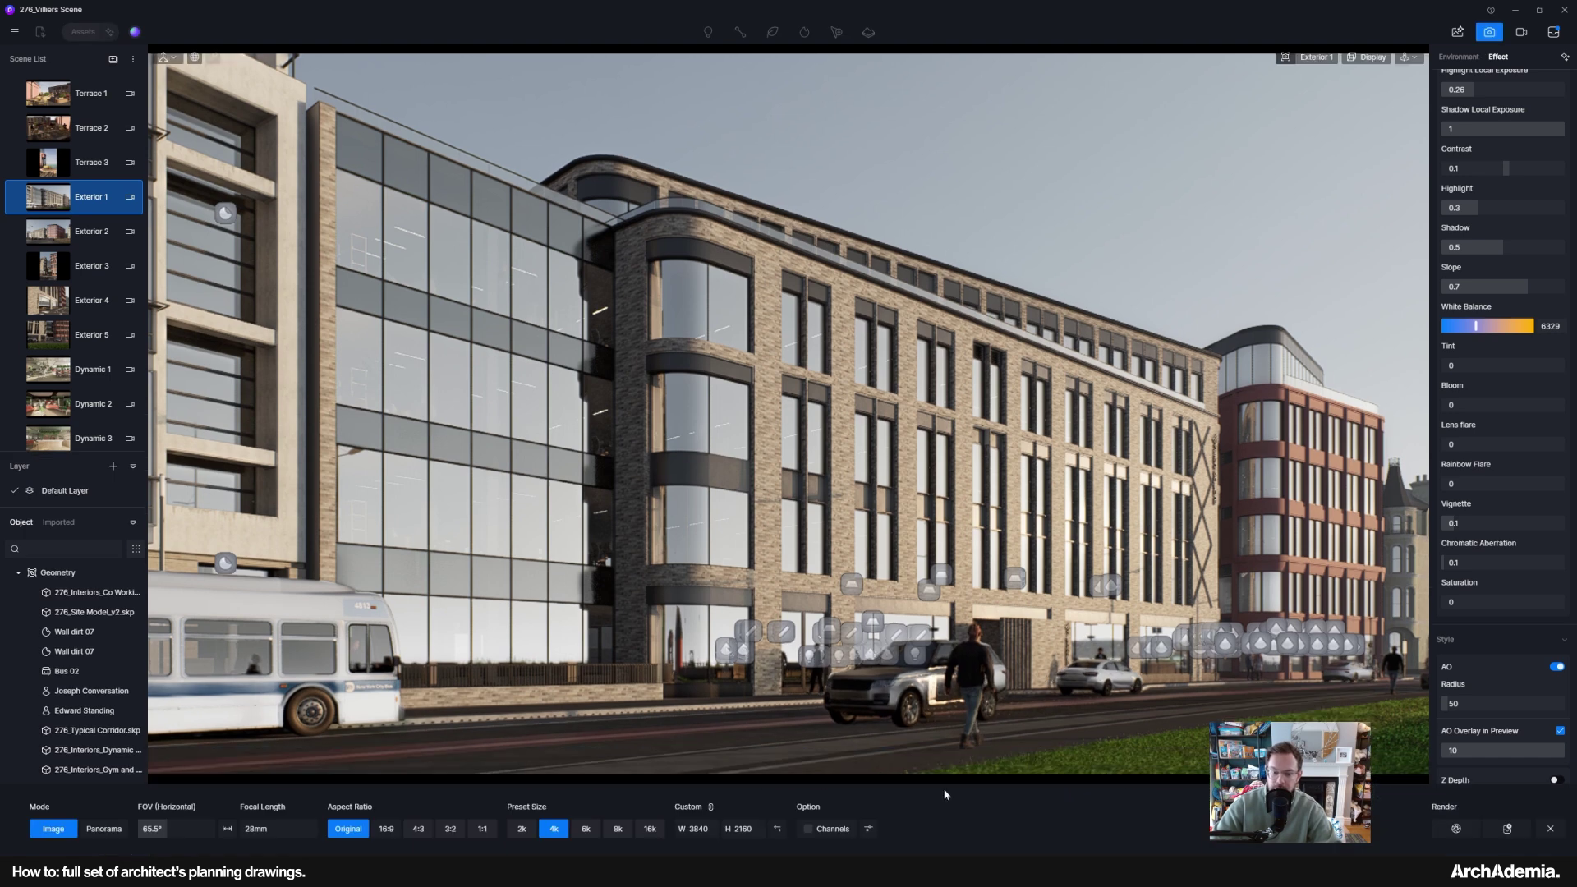
click(872, 829)
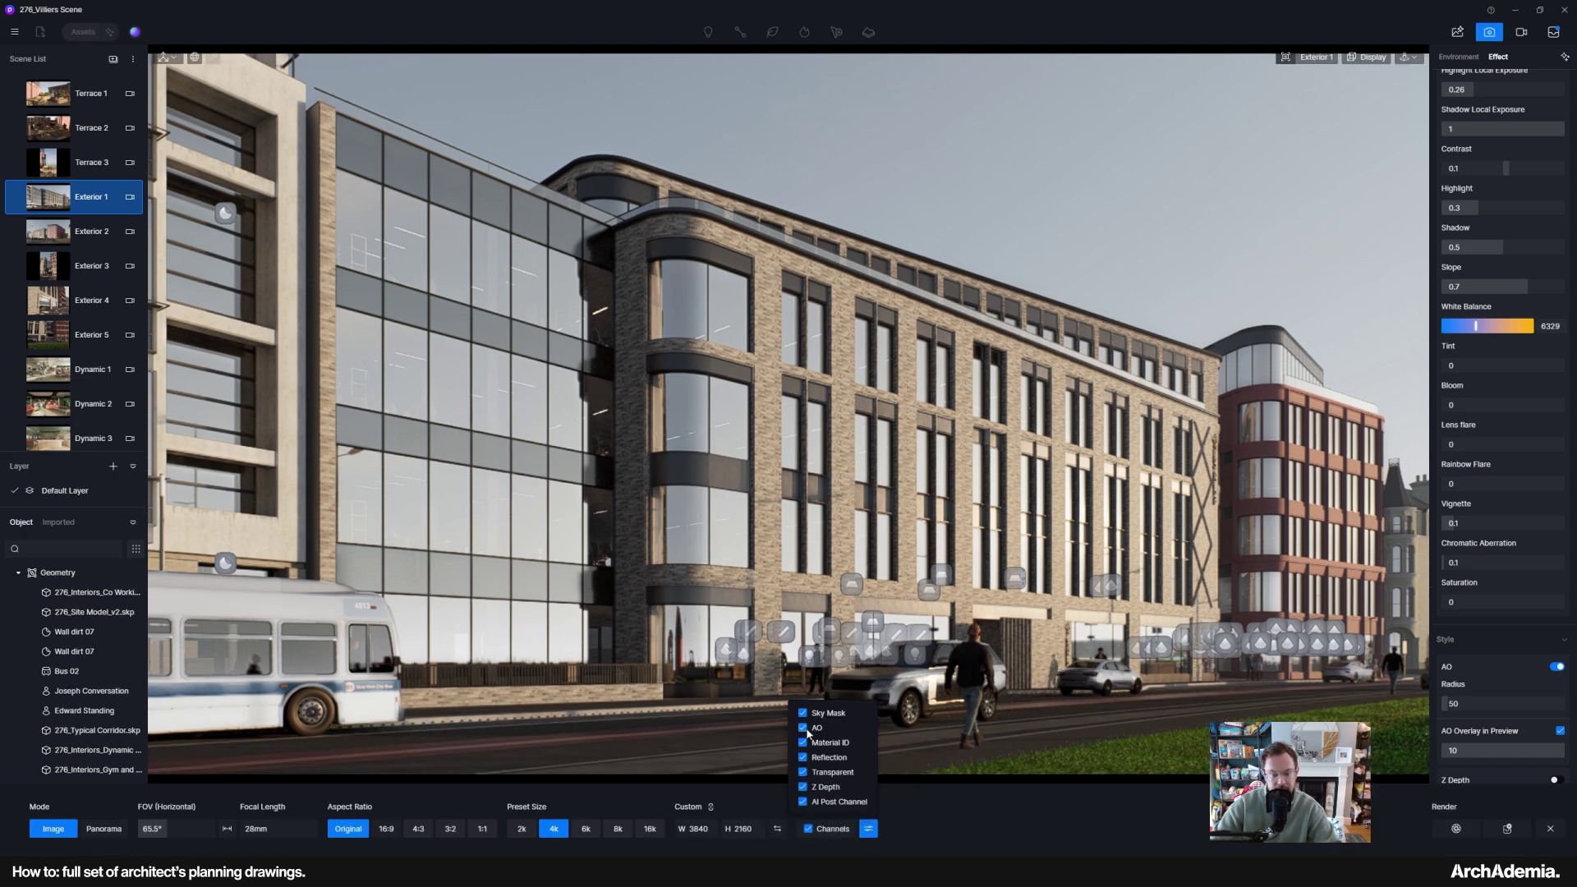
- Switch to Photoshop and show the AO layer in Dynamic 1.png
mouse_move(918, 872)
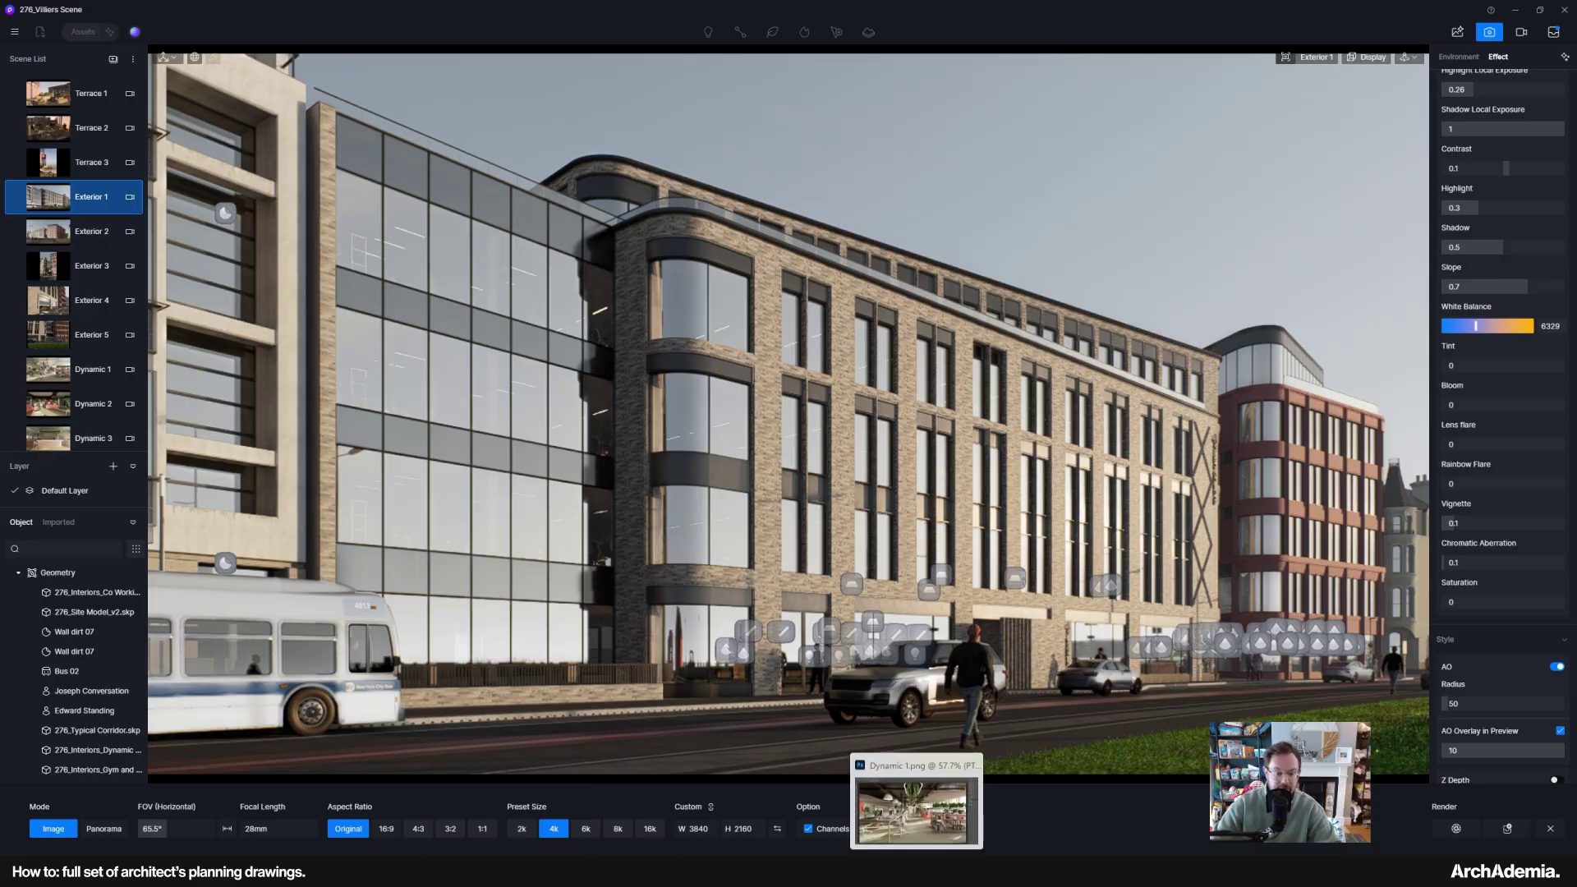
click(918, 805)
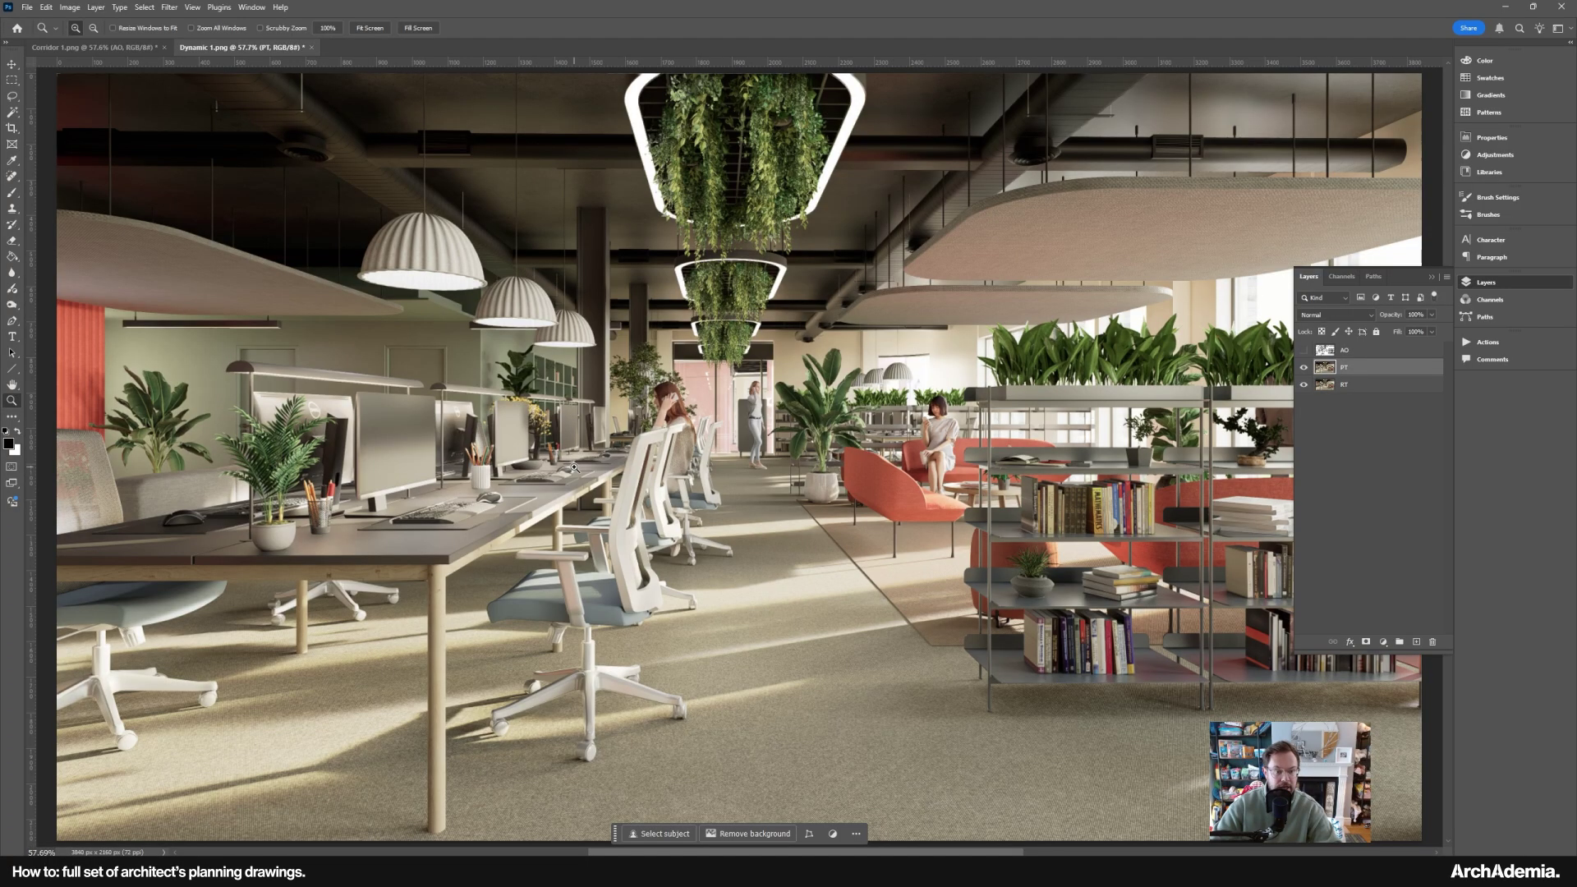
click(1303, 351)
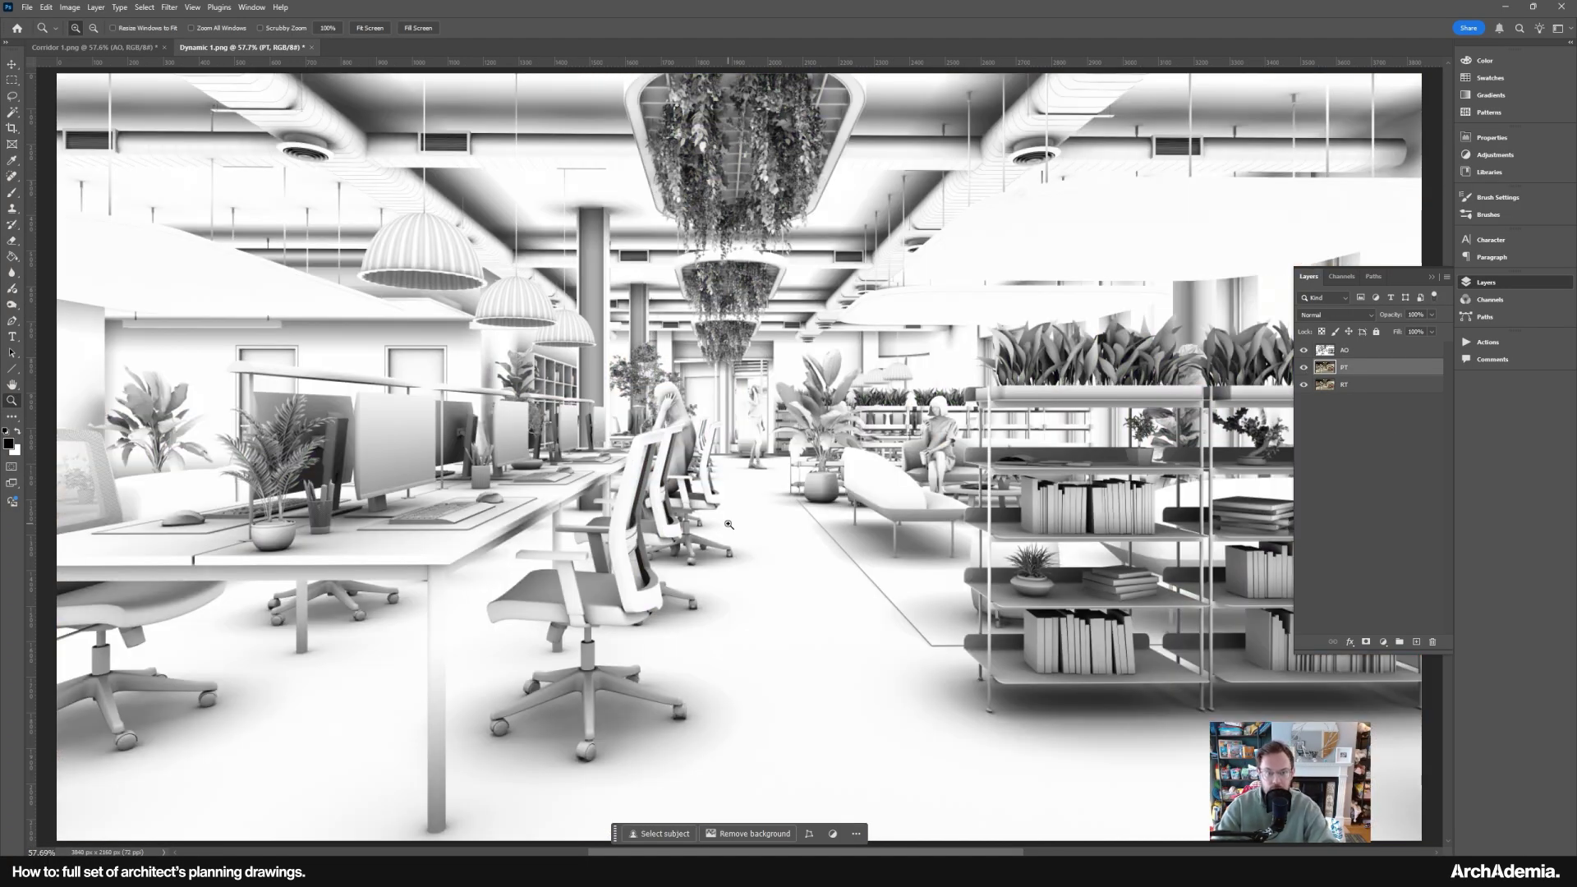
- Try the Multiply blending mode on the PT layer and restore it to Normal
click(1317, 315)
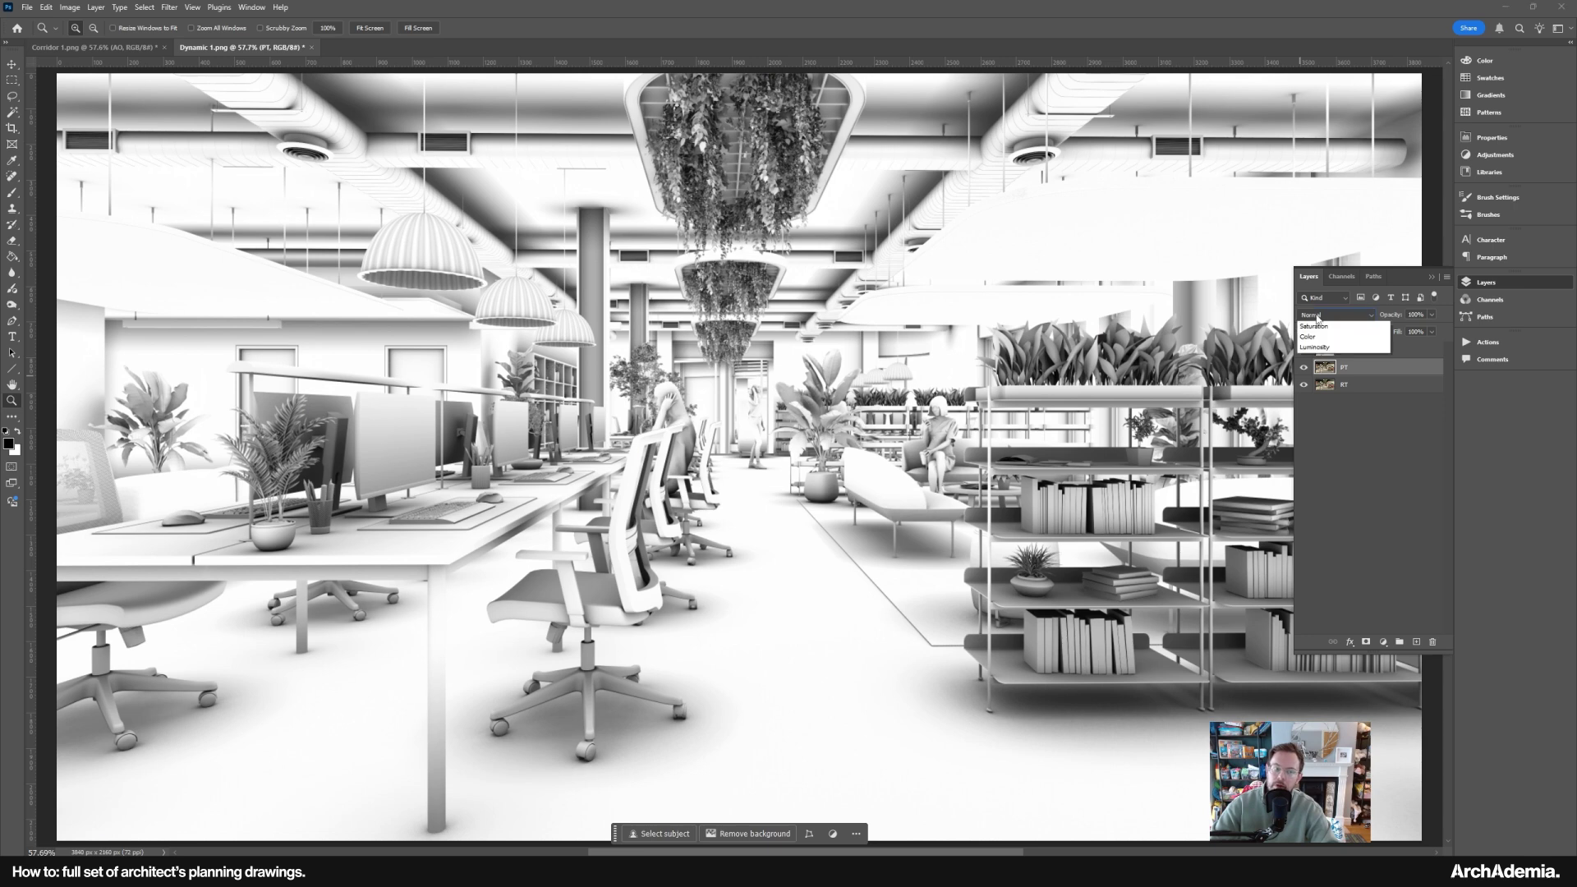
click(1320, 369)
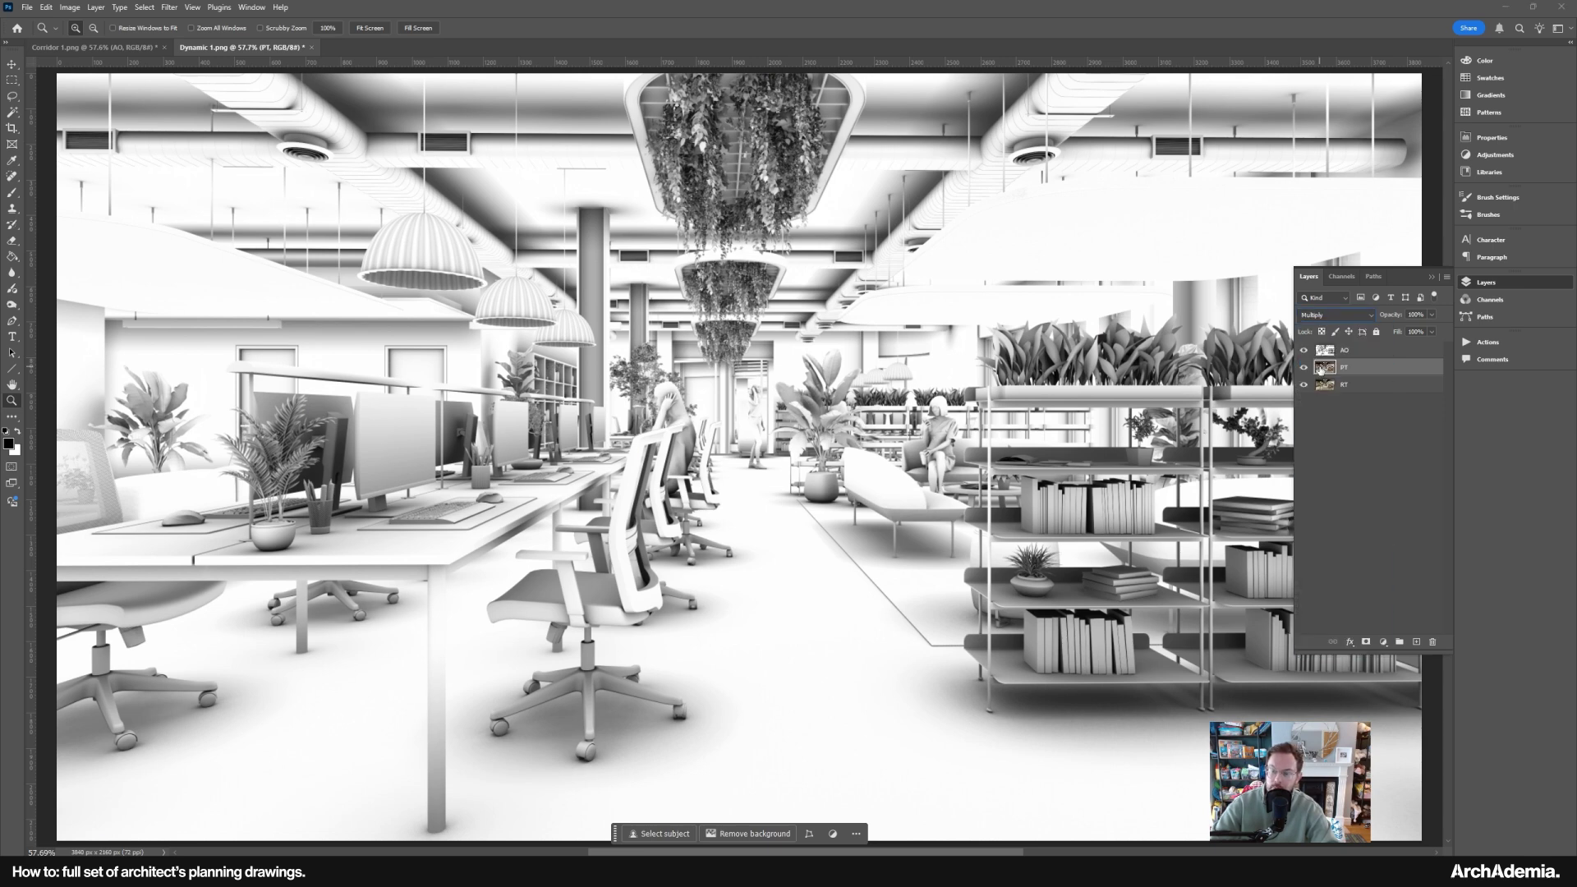
click(1351, 353)
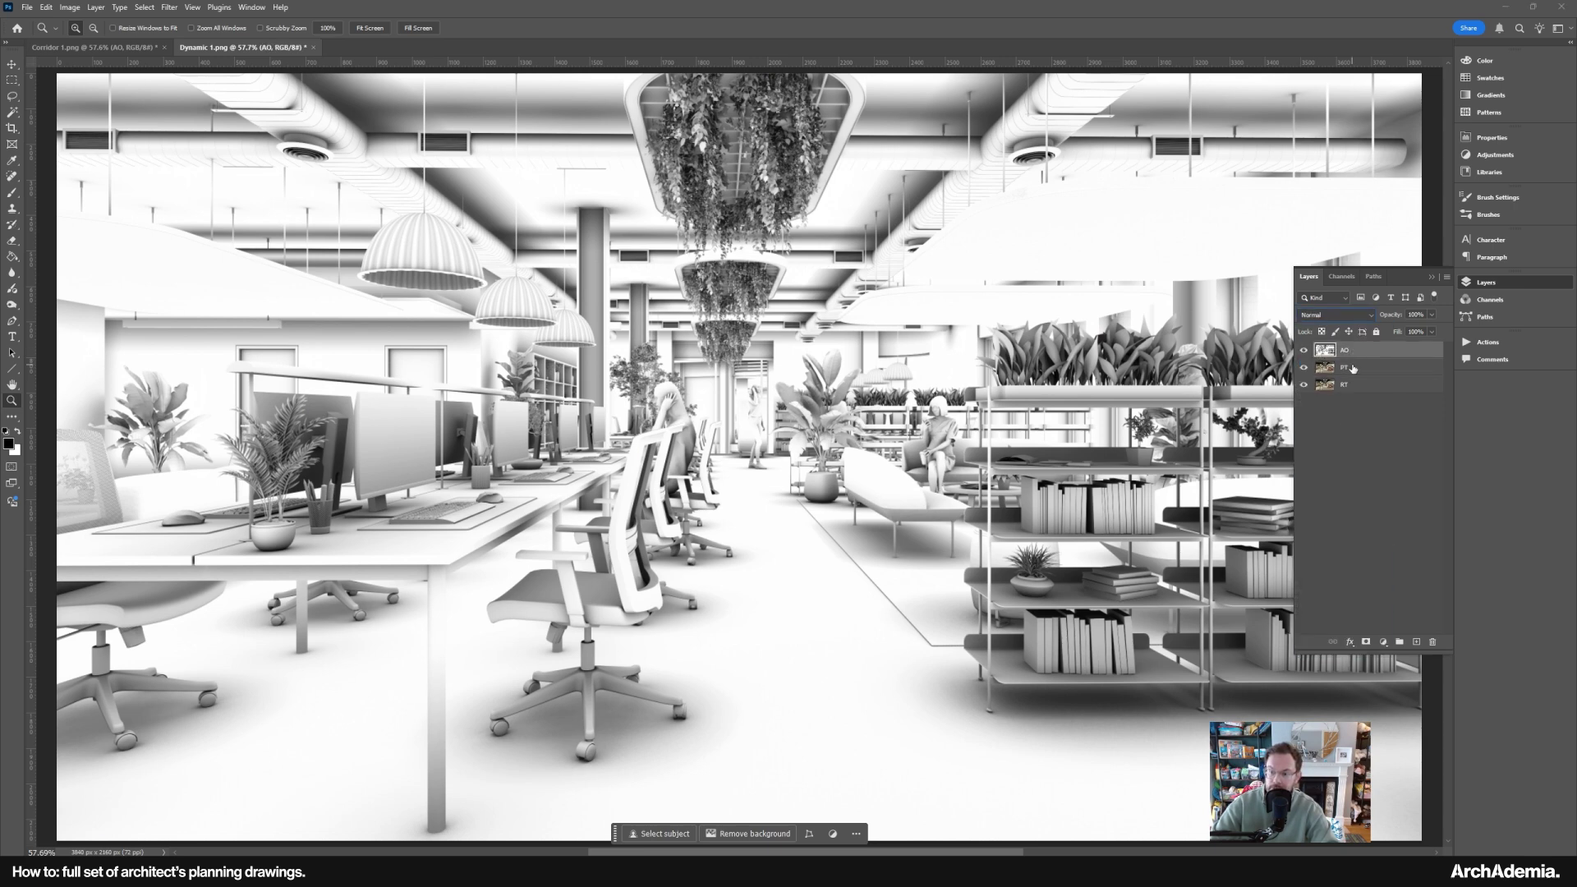
click(1352, 369)
click(1329, 316)
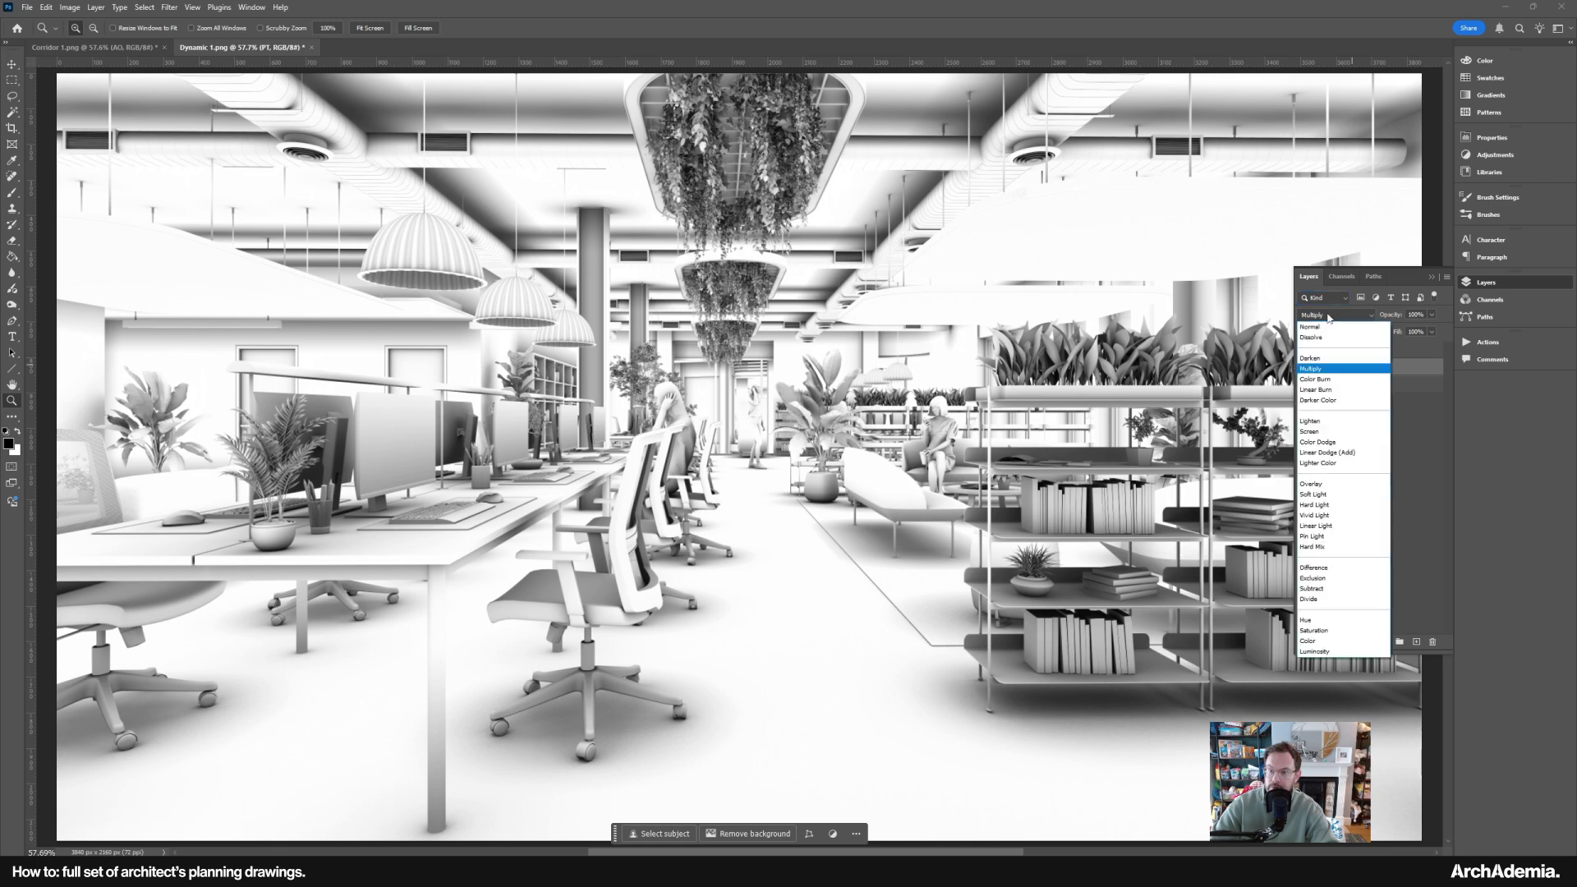
click(1319, 327)
- Set the AO layer's blending mode to Multiply
click(1353, 351)
click(1339, 317)
scroll(1339, 337, up, 3)
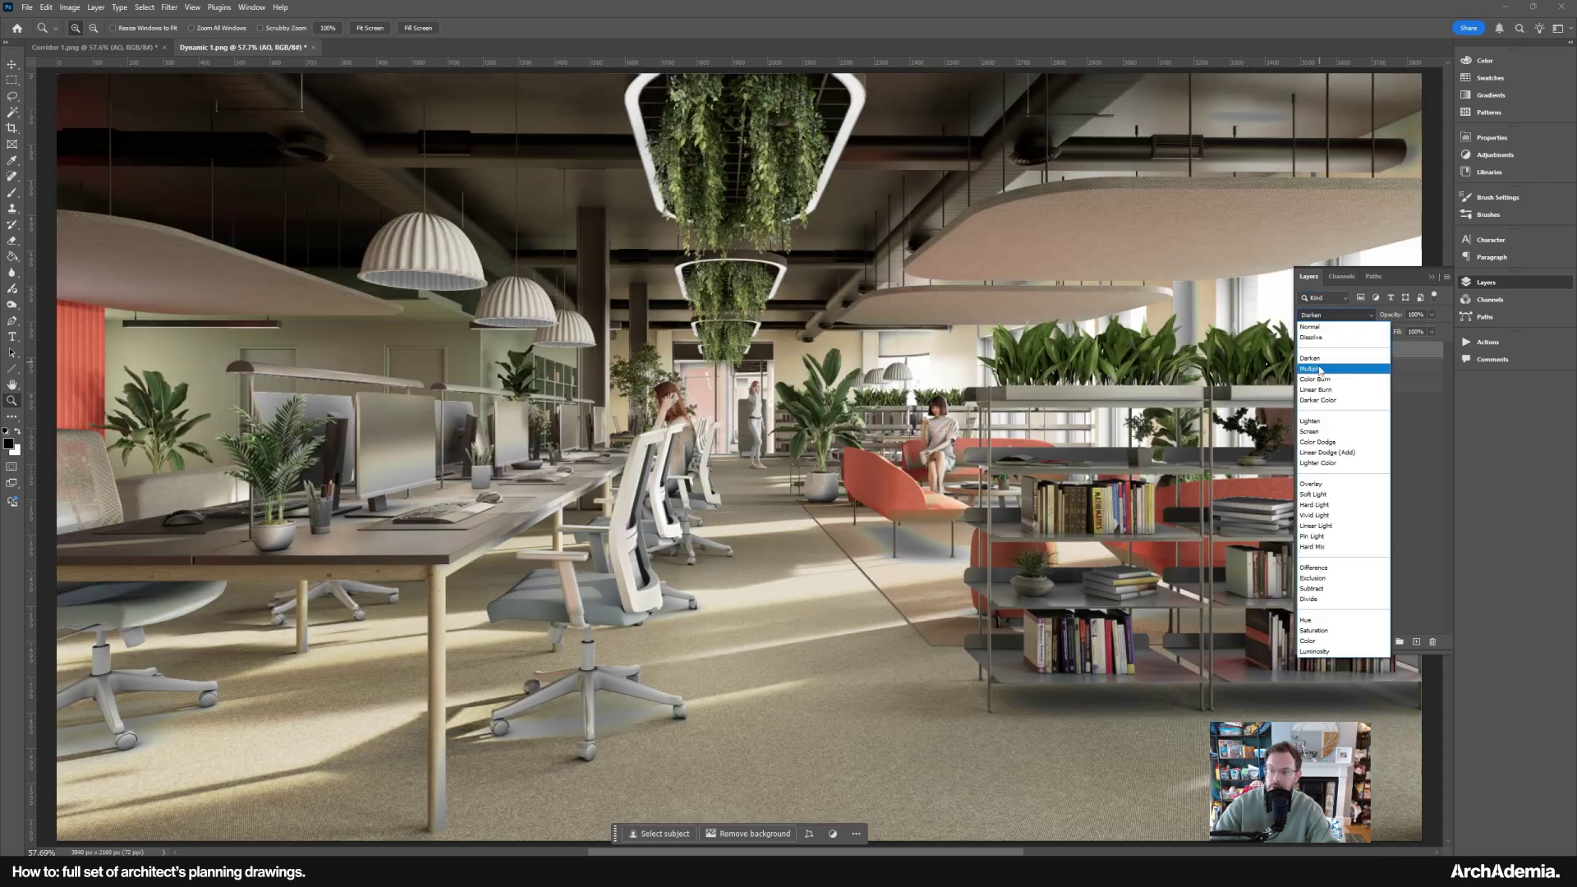
click(1314, 371)
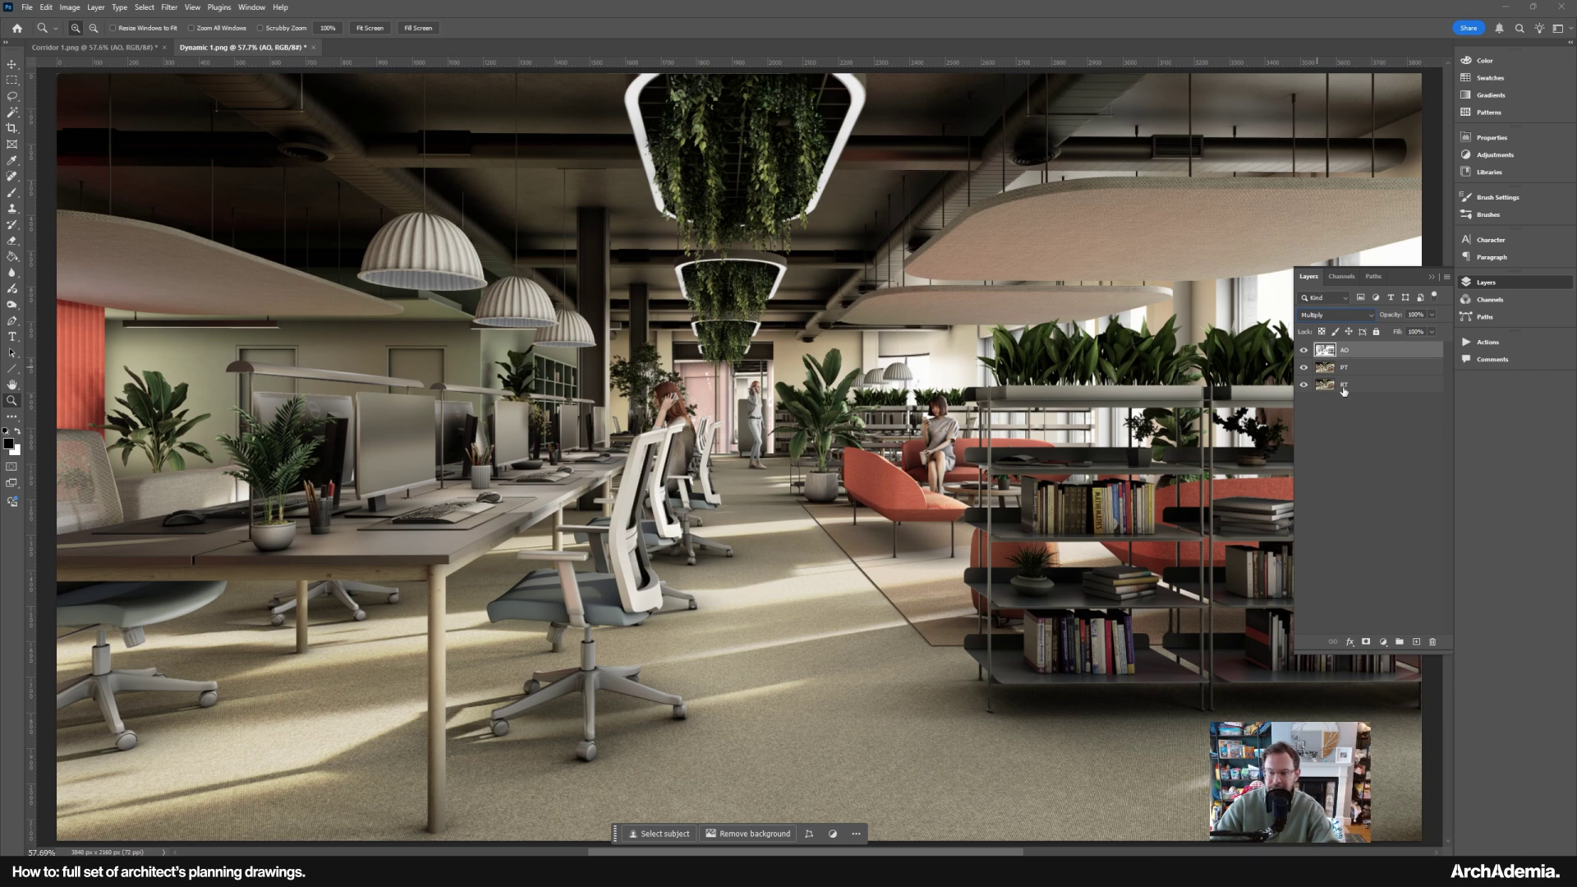
- Brighten the AO layer with a Levels adjustment, moving the white input level inward to lighten the occlusion shading
click(70, 7)
mouse_move(124, 41)
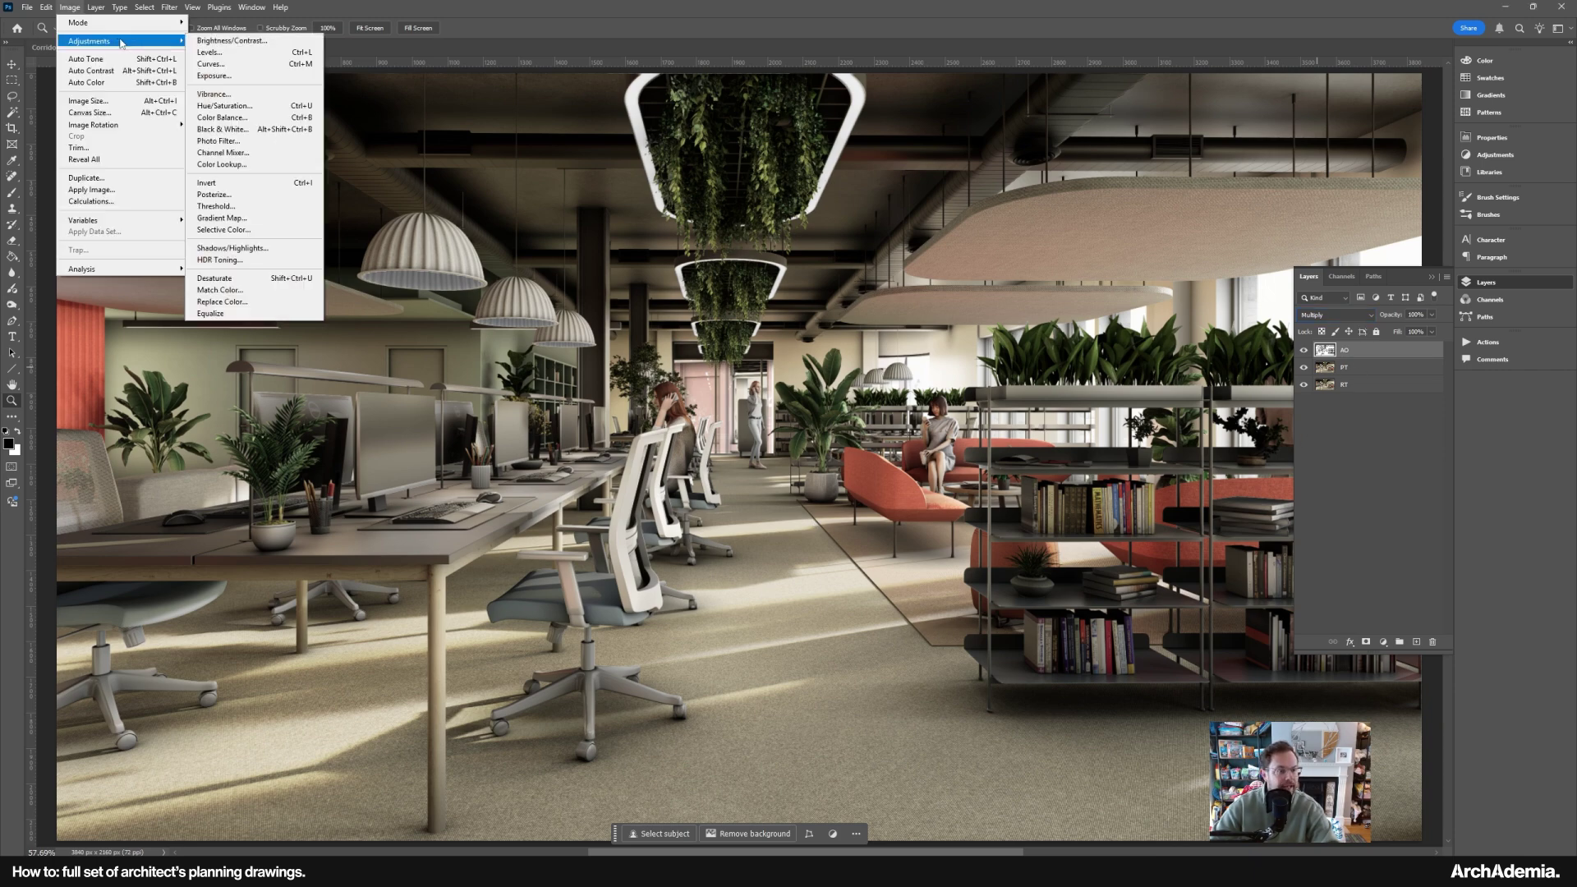
click(209, 53)
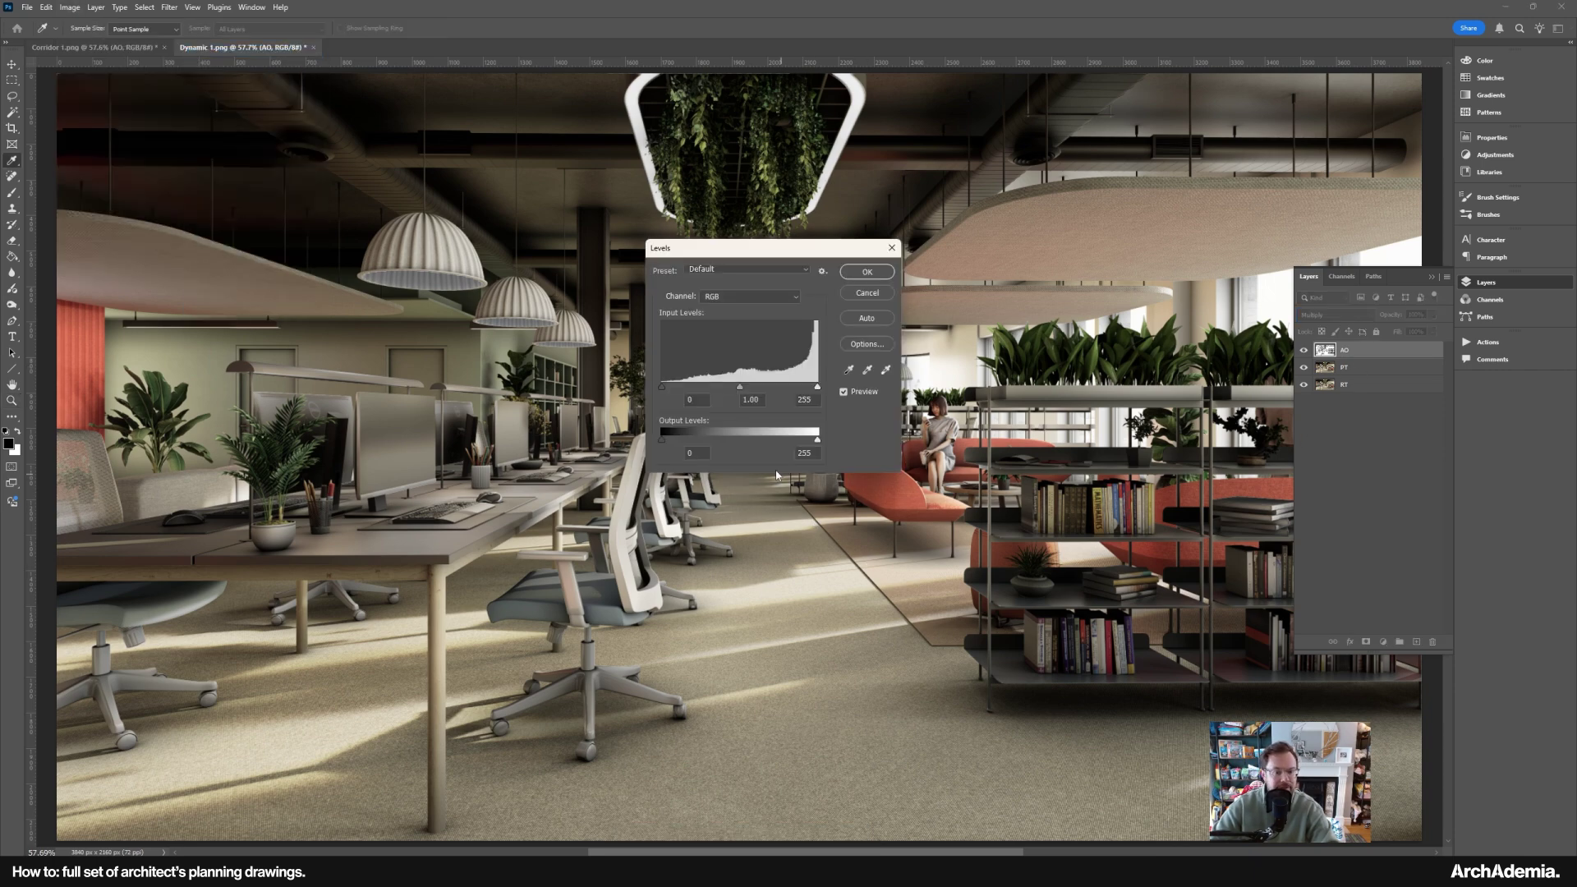
mouse_move(662, 385)
mouse_down()
mouse_move(711, 387)
mouse_move(661, 387)
mouse_up()
drag(817, 388, 770, 405)
click(866, 273)
- Set the AO layer's opacity to 50%
drag(183, 443, 534, 612)
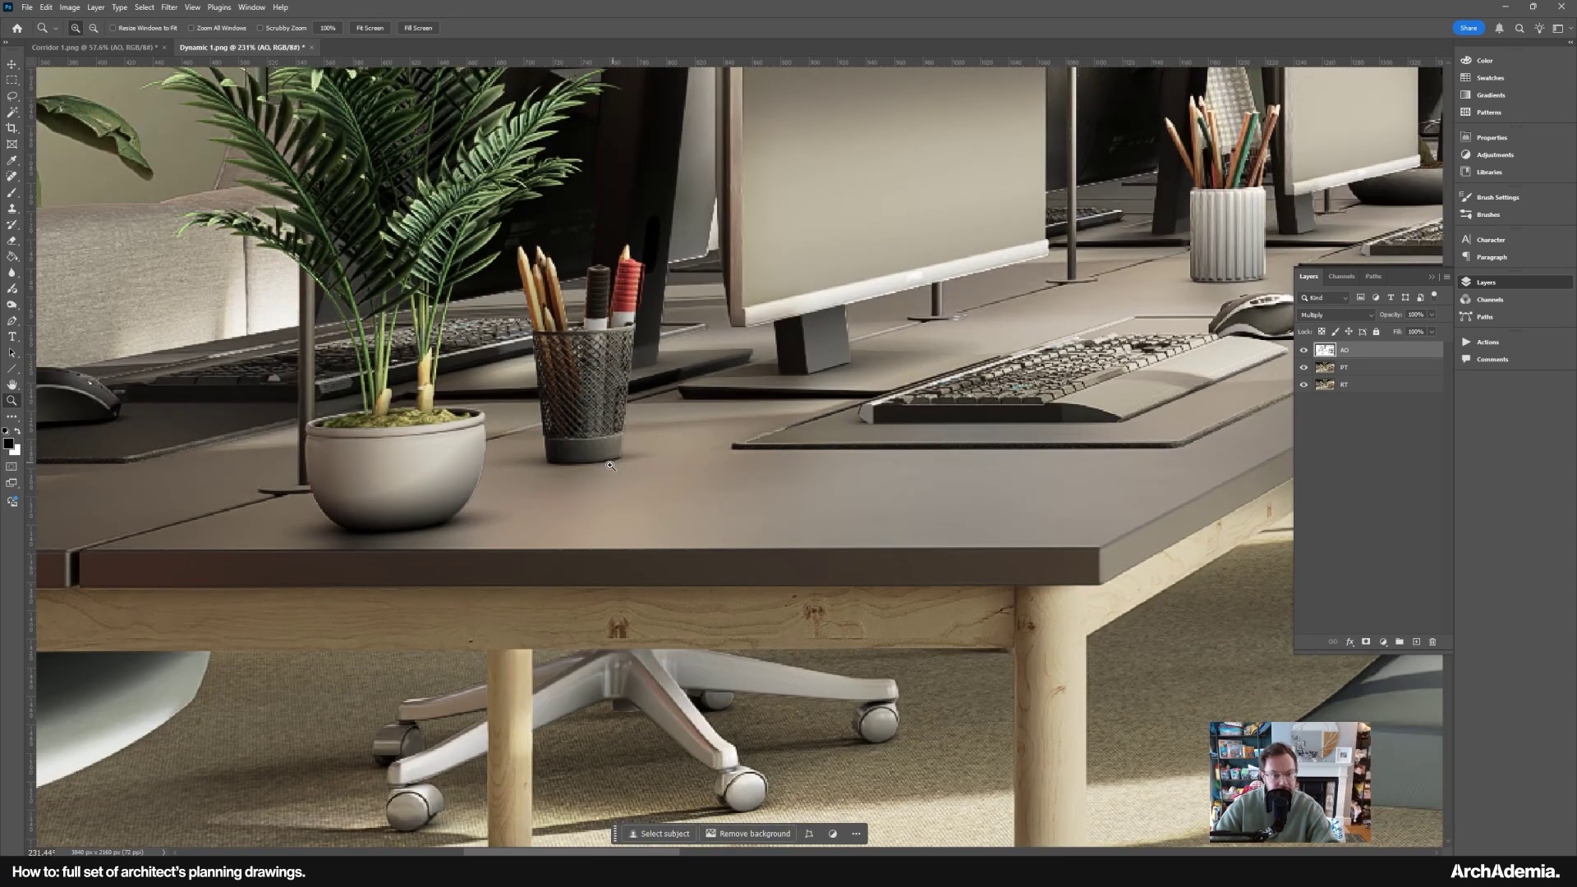
right_click(597, 486)
click(624, 492)
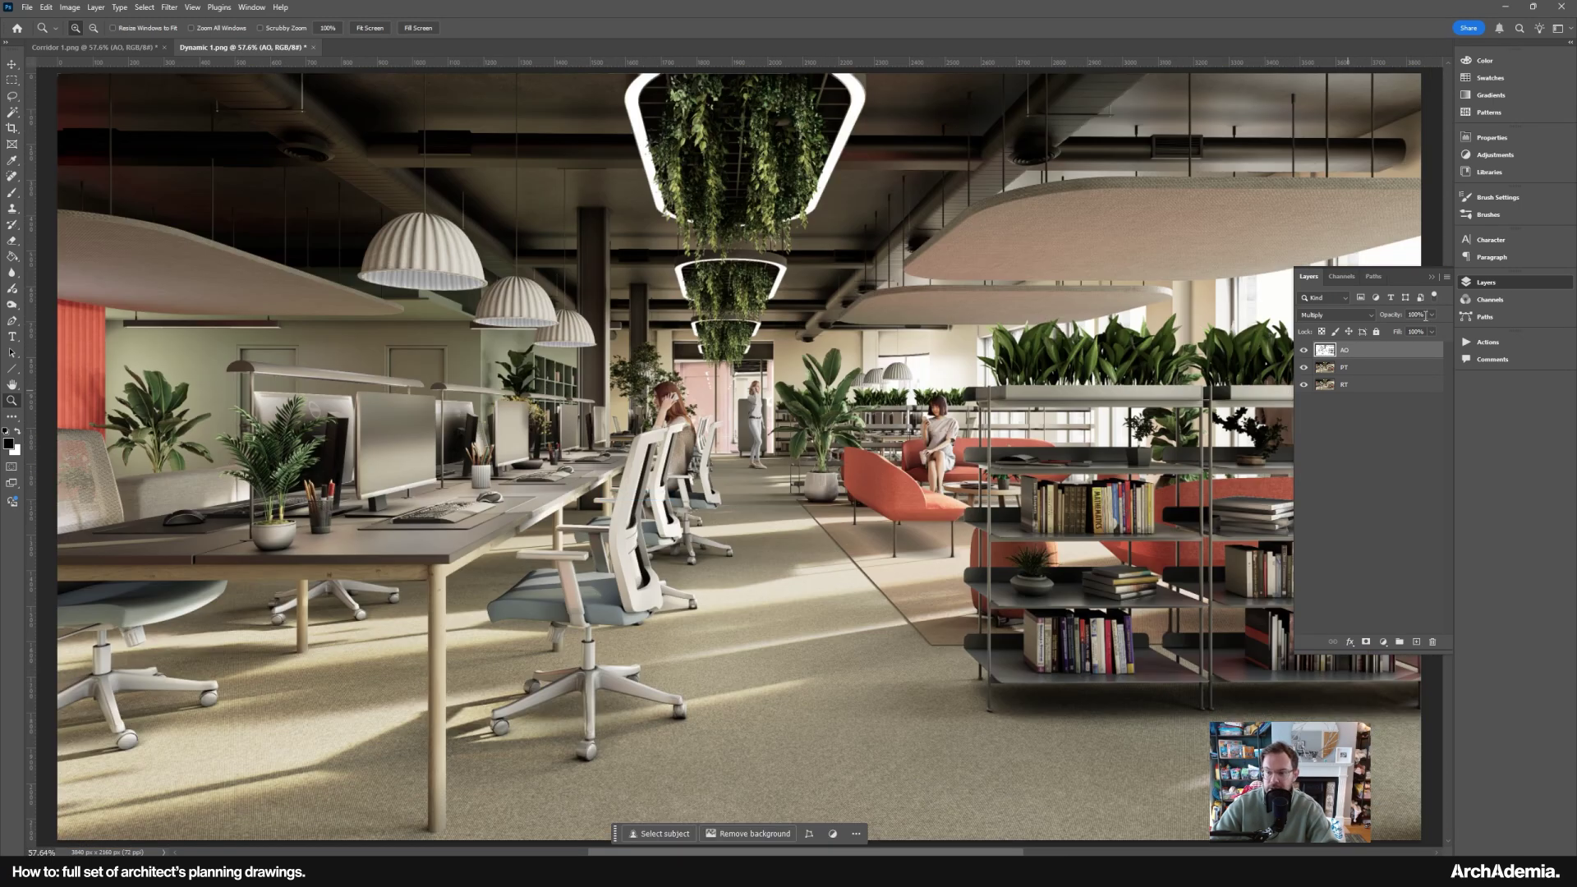
text(50)
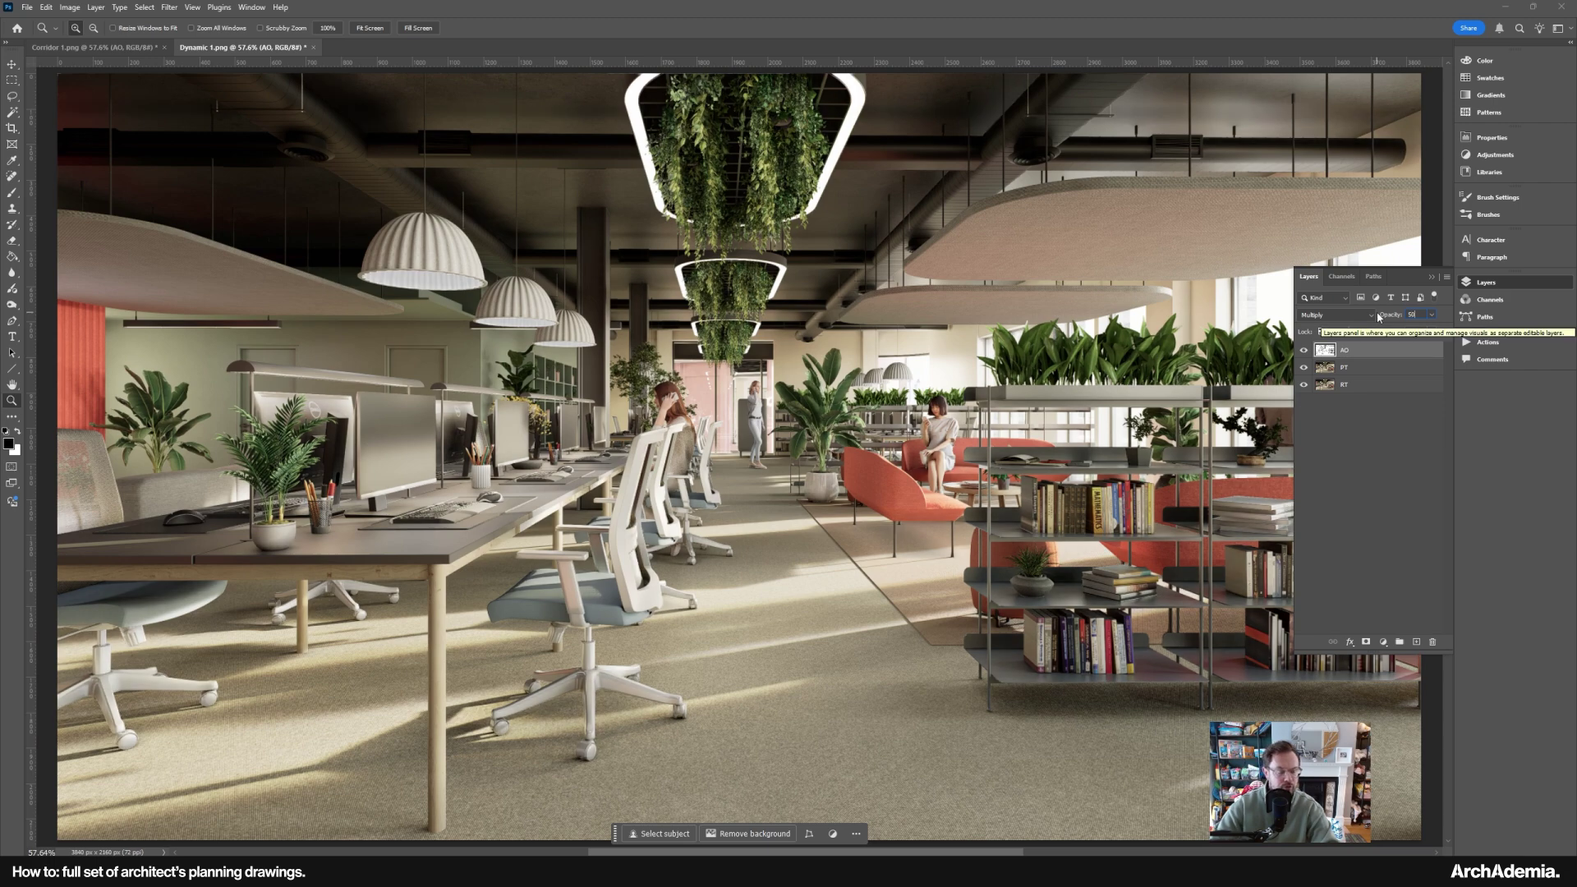
- Toggle the AO layer's visibility repeatedly to compare the office image with and without ambient occlusion, leaving the layer shown
click(1304, 353)
click(1304, 353)
click(1304, 353)
click(1304, 353)
click(1304, 353)
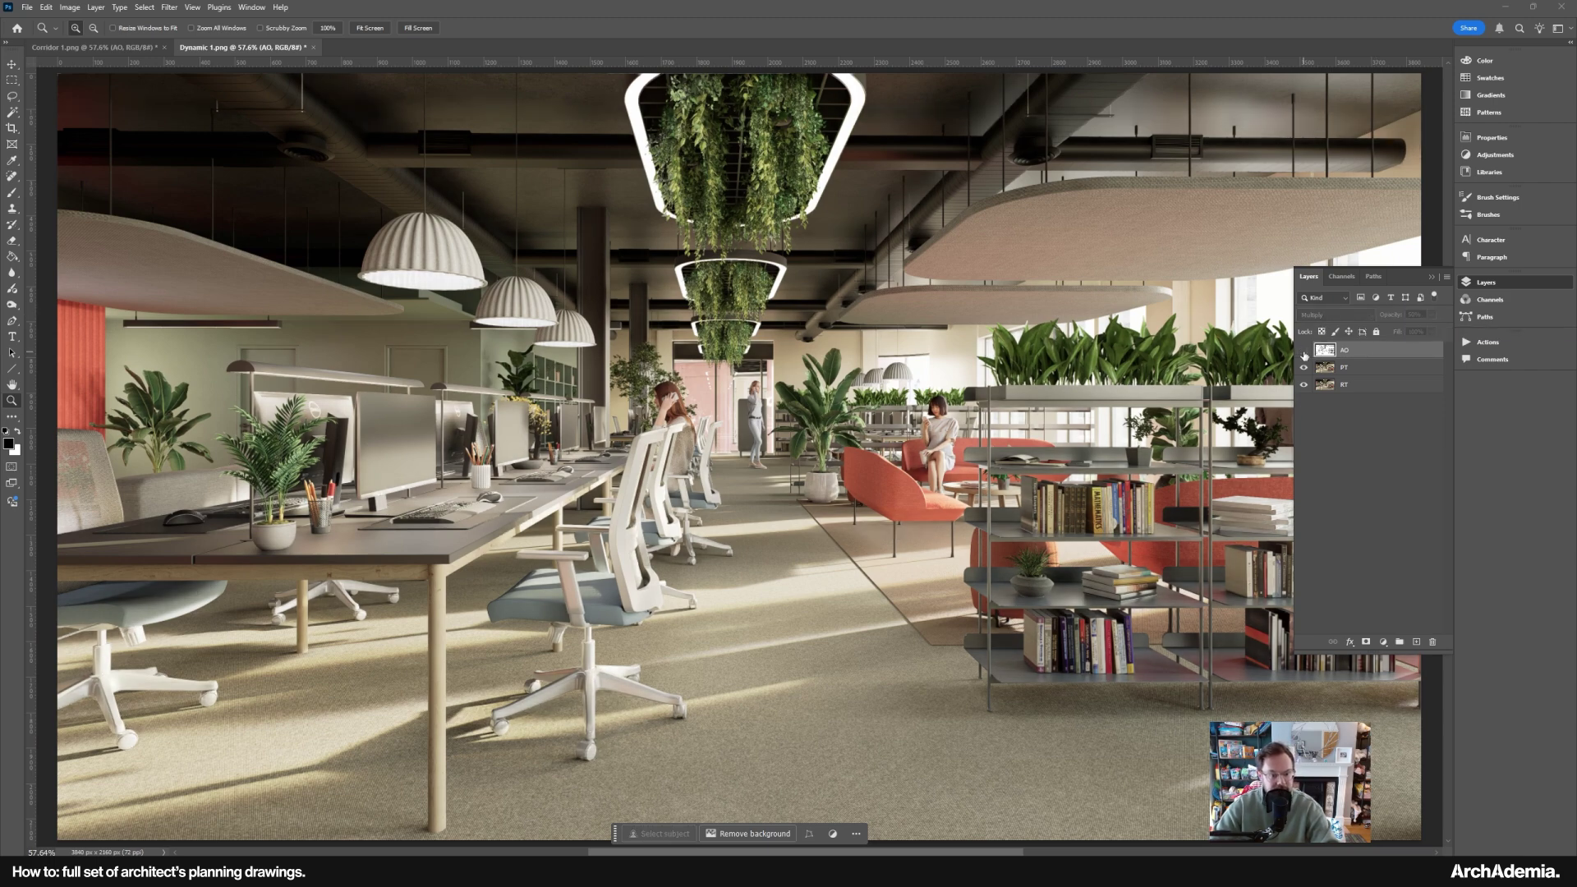
click(1304, 352)
click(1304, 352)
click(1304, 351)
click(1304, 351)
click(1304, 352)
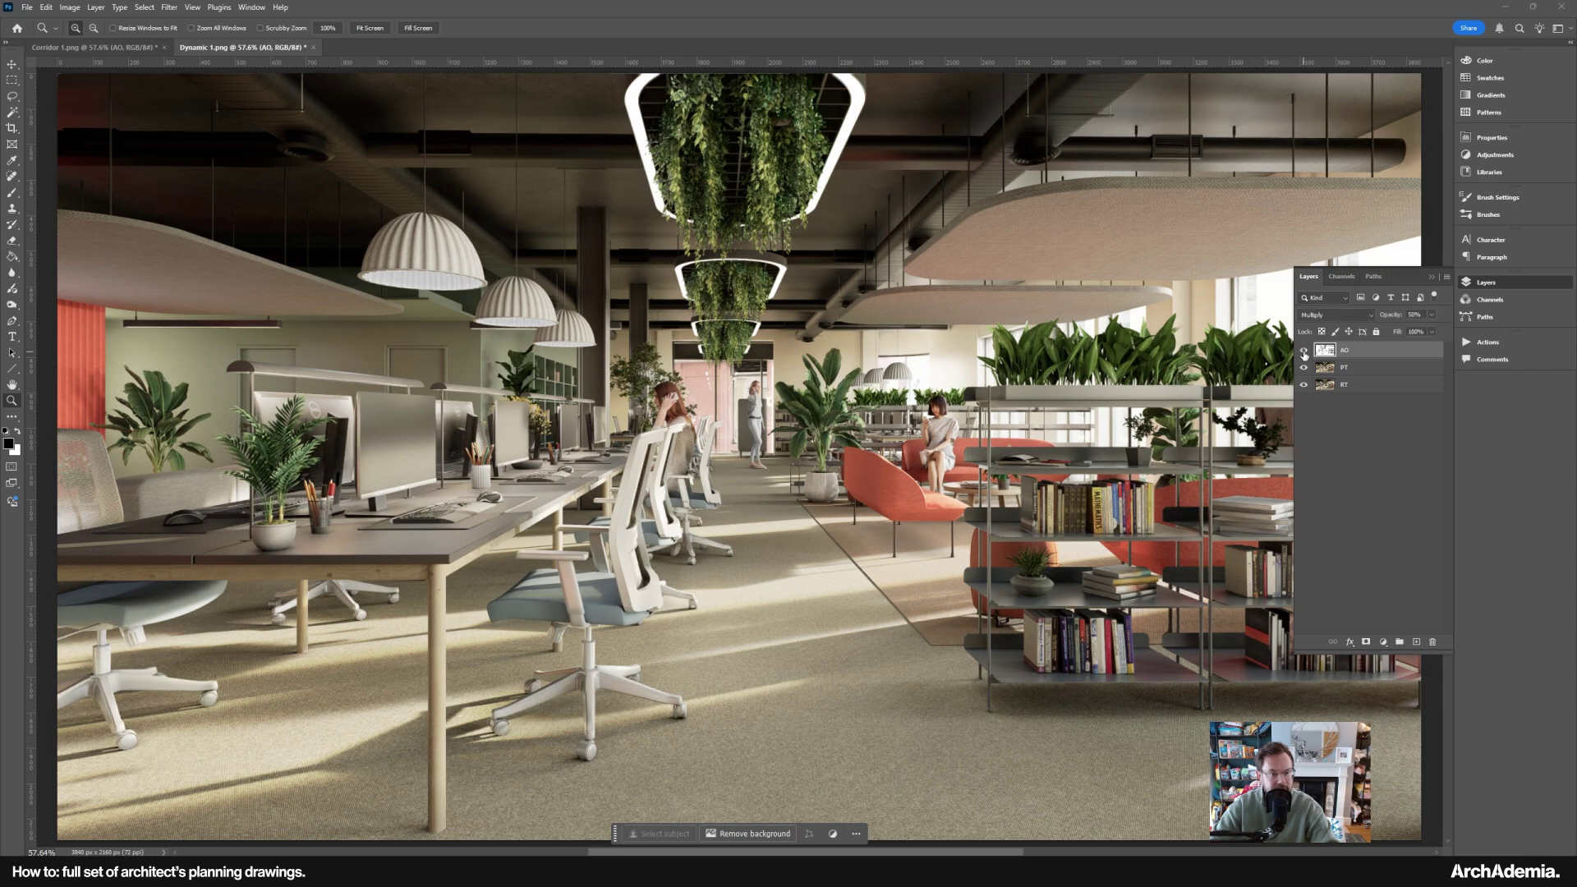
click(1304, 352)
click(1304, 354)
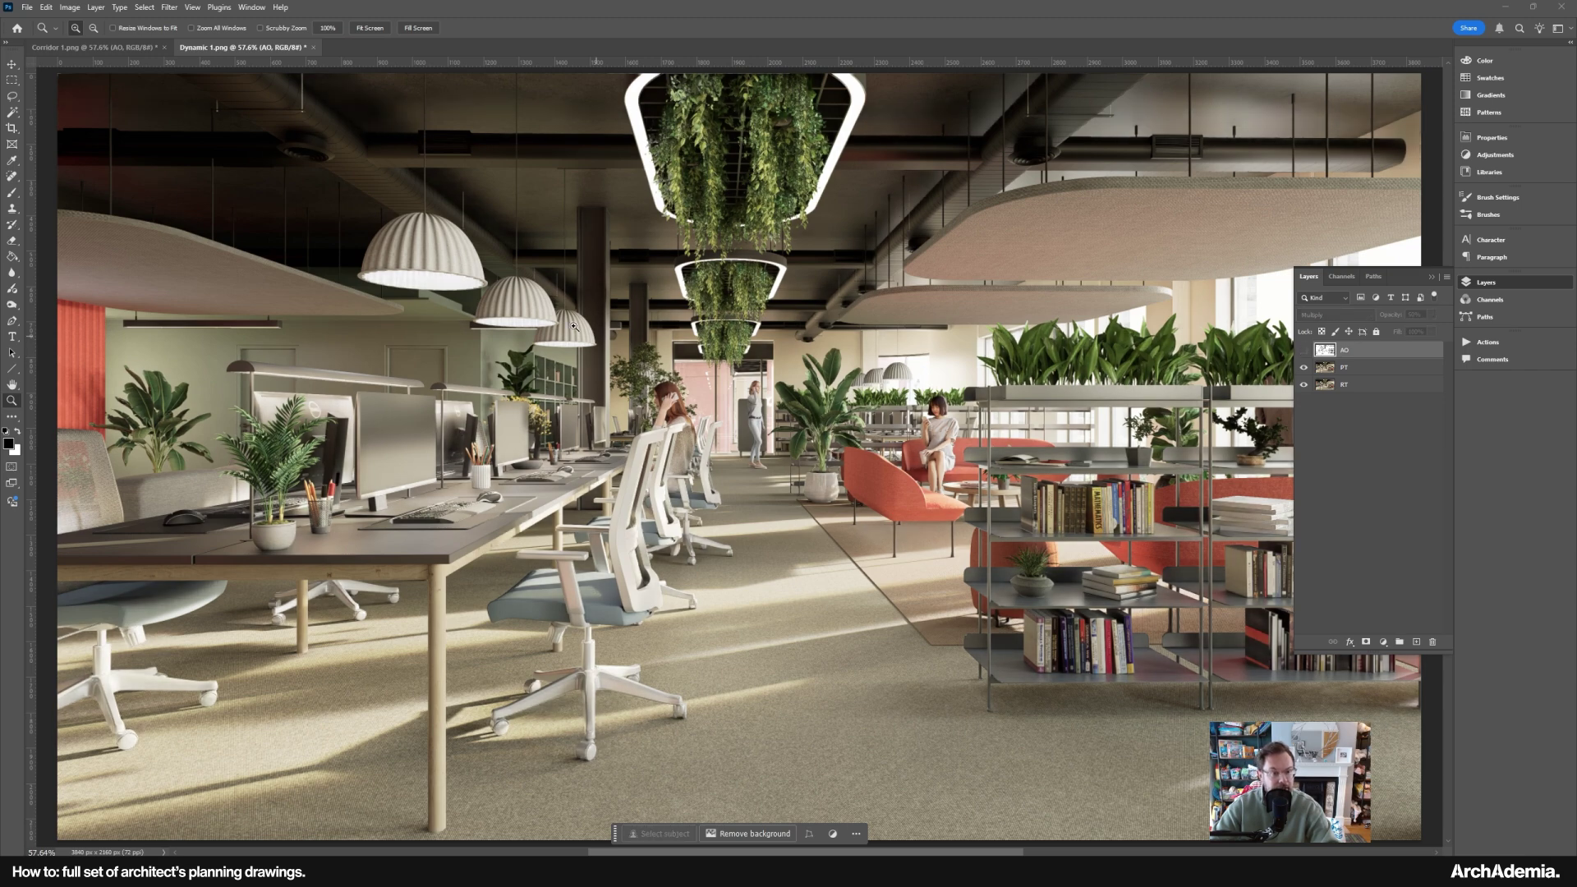
click(1304, 353)
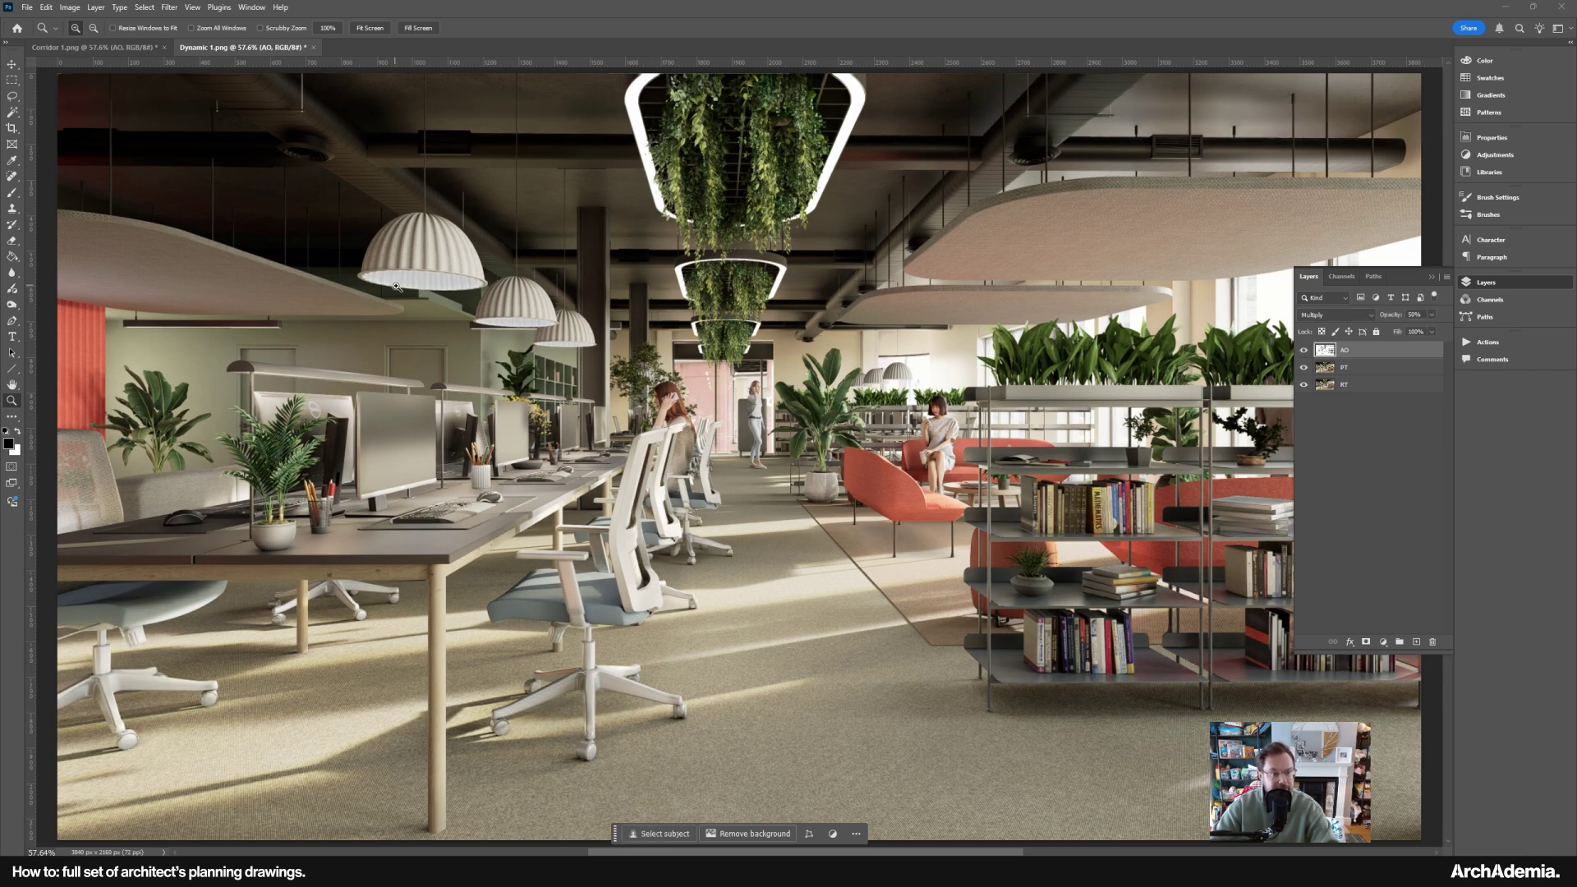
click(1304, 351)
click(1304, 351)
click(1304, 352)
click(1304, 351)
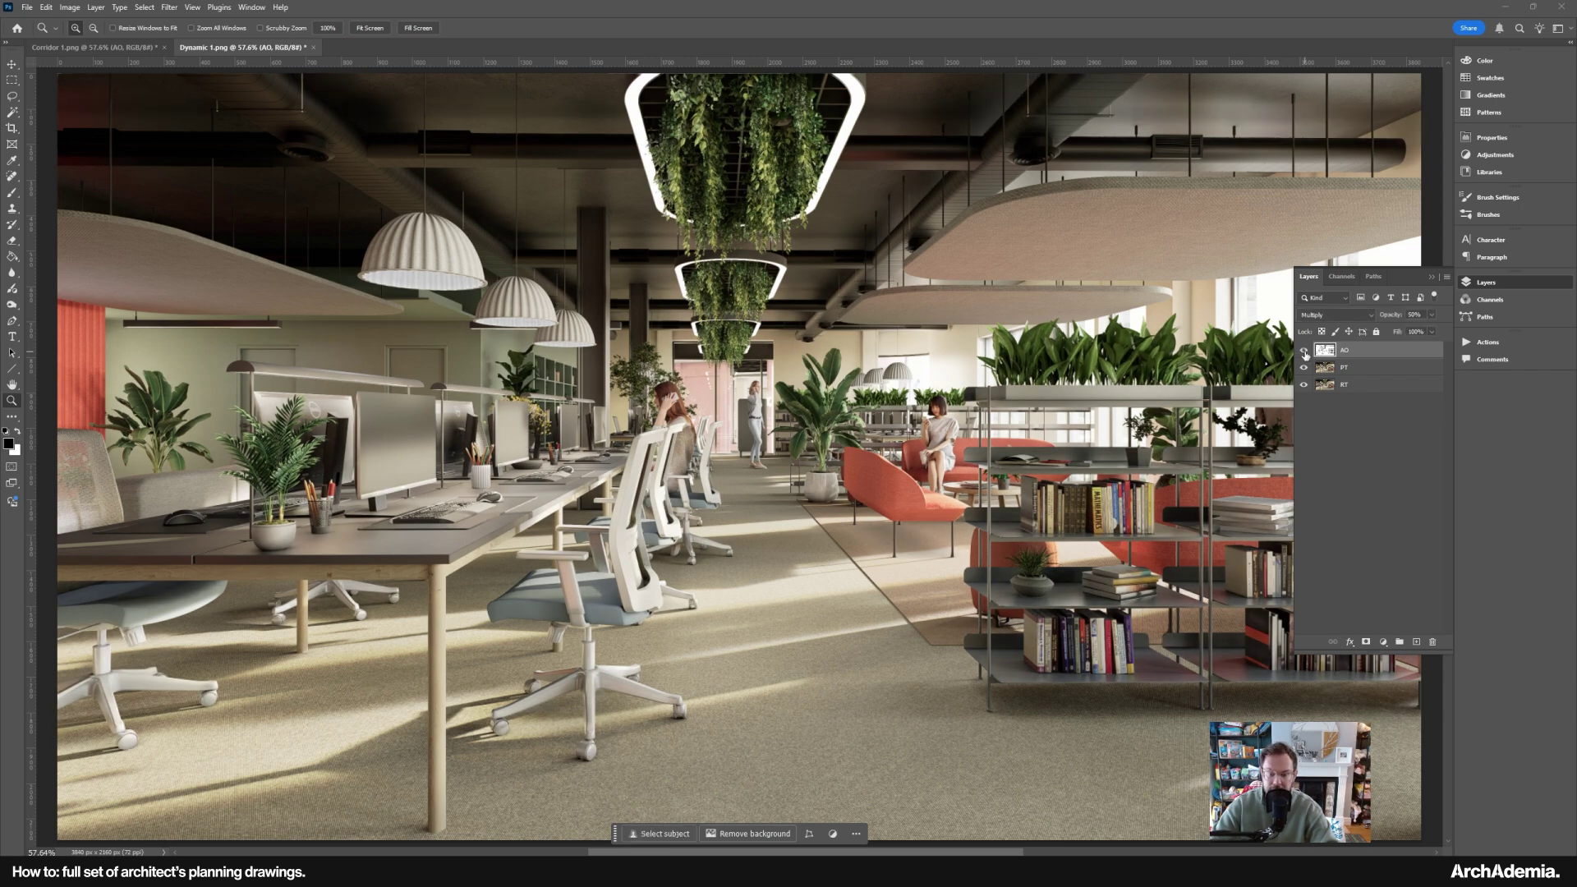
click(1304, 351)
click(1304, 352)
alt+click(834, 444)
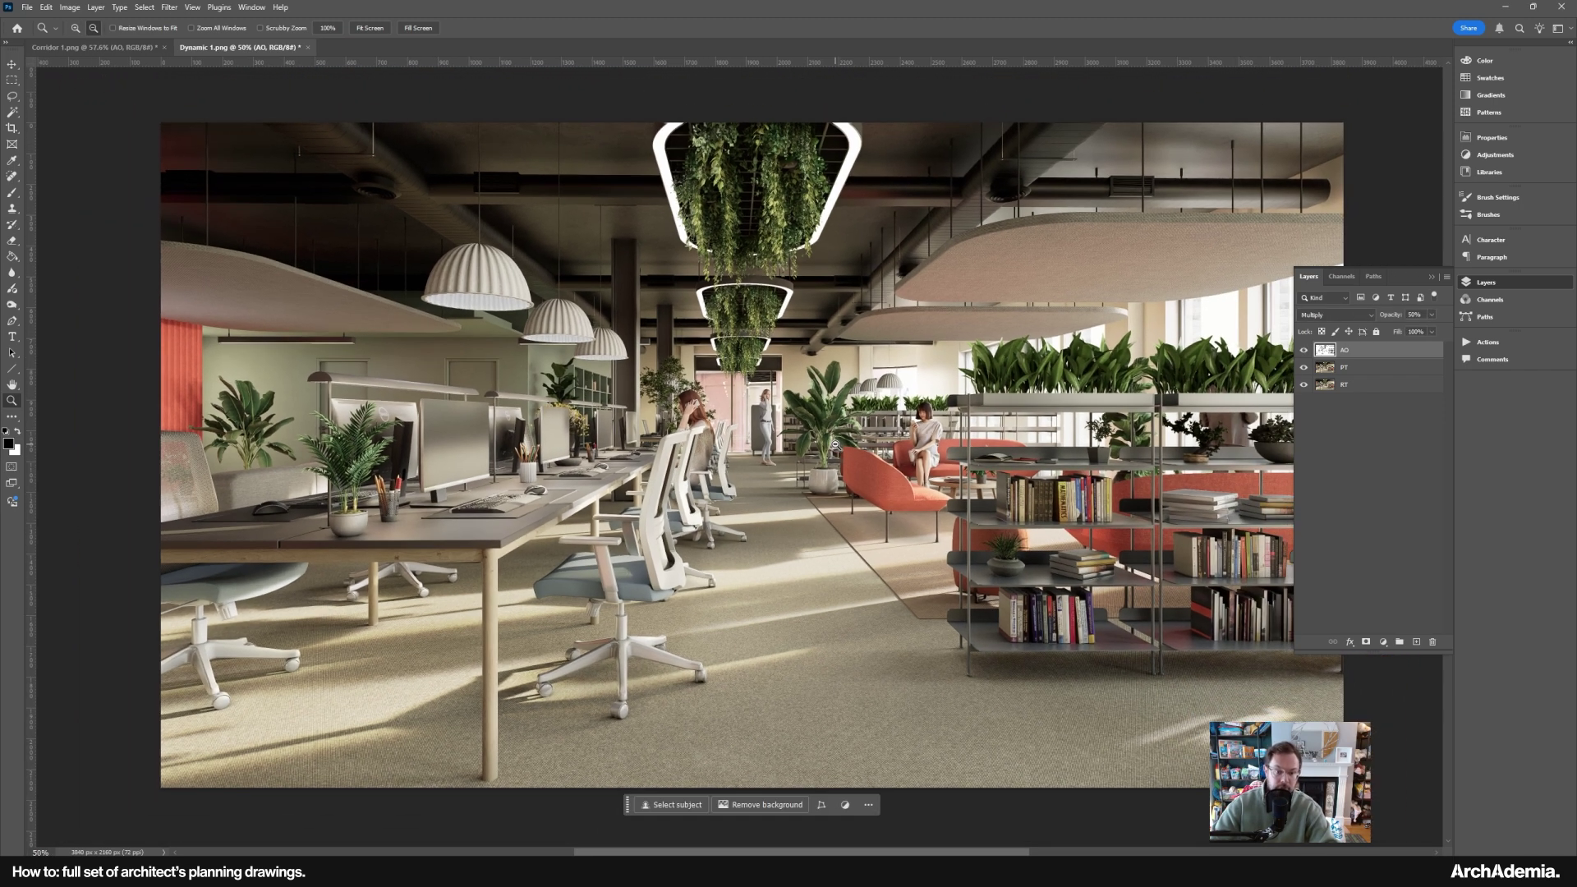
drag(819, 460, 811, 462)
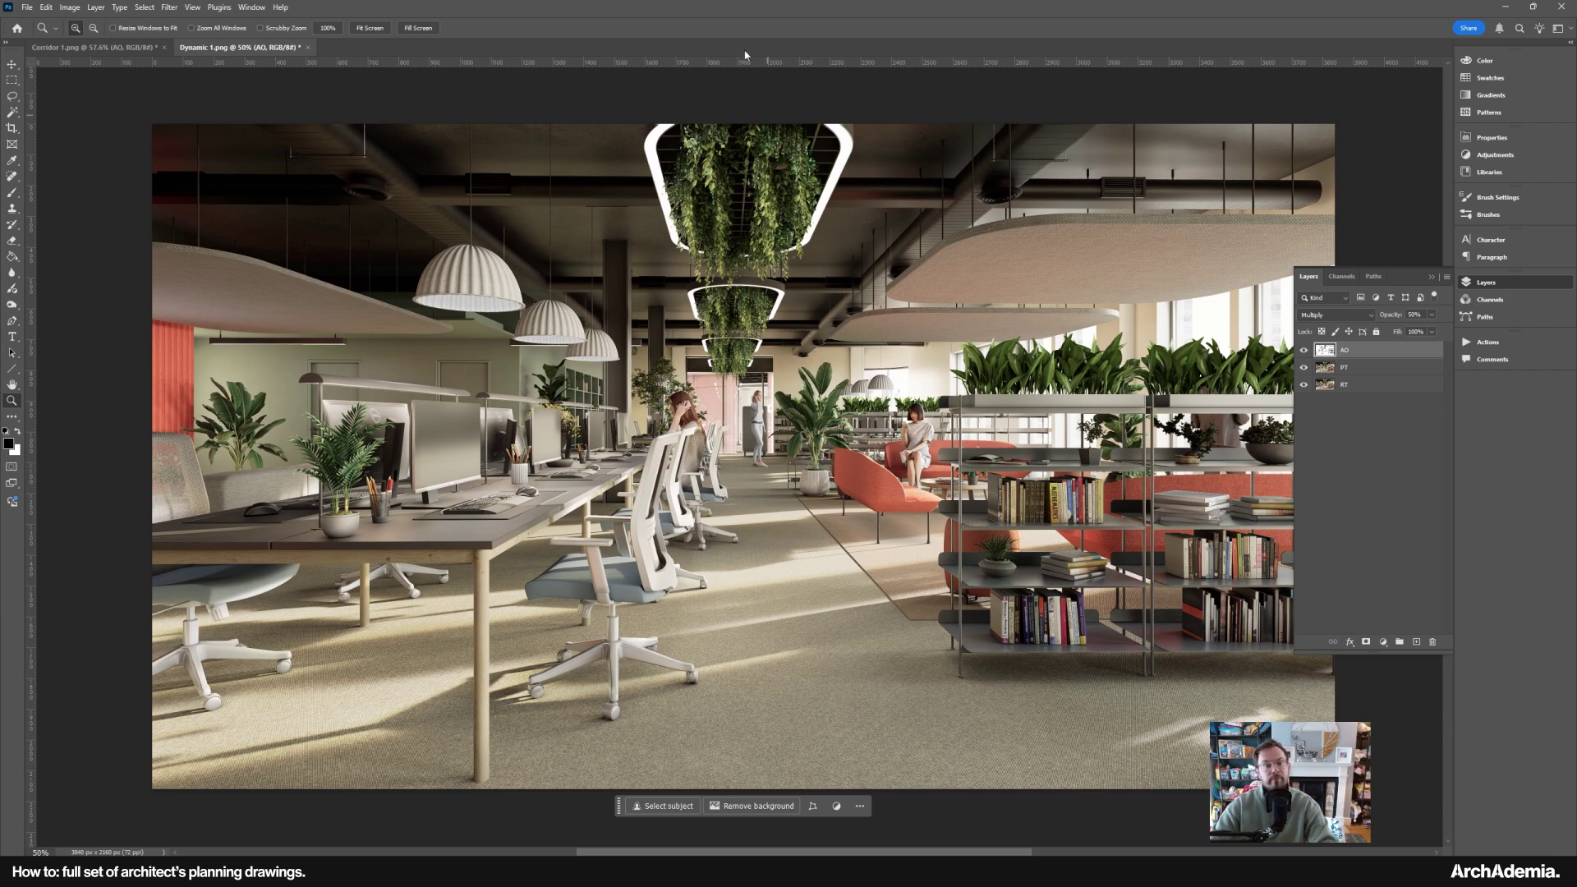